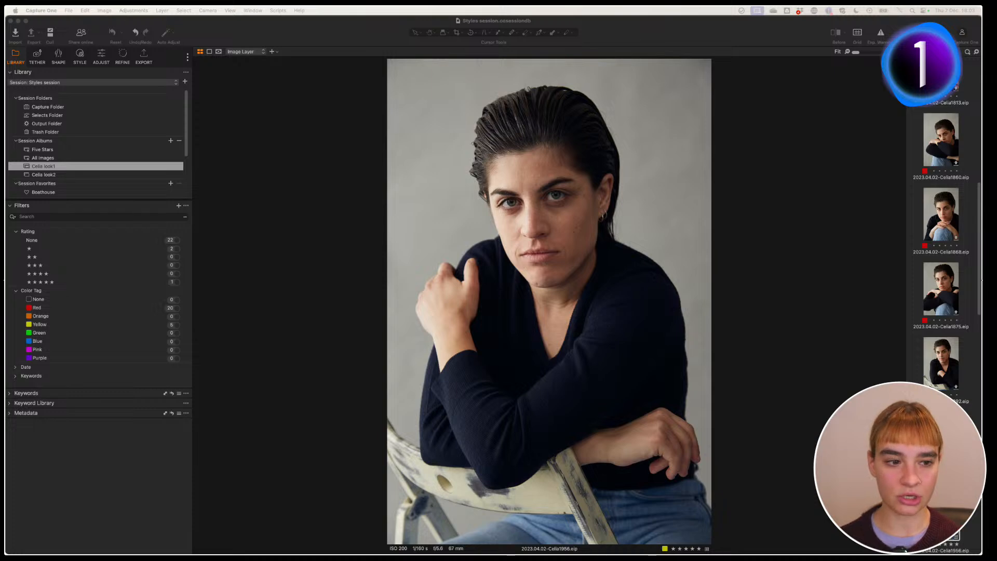
Step: Bring Capture One forward and return to the large single-portrait view
click(837, 338)
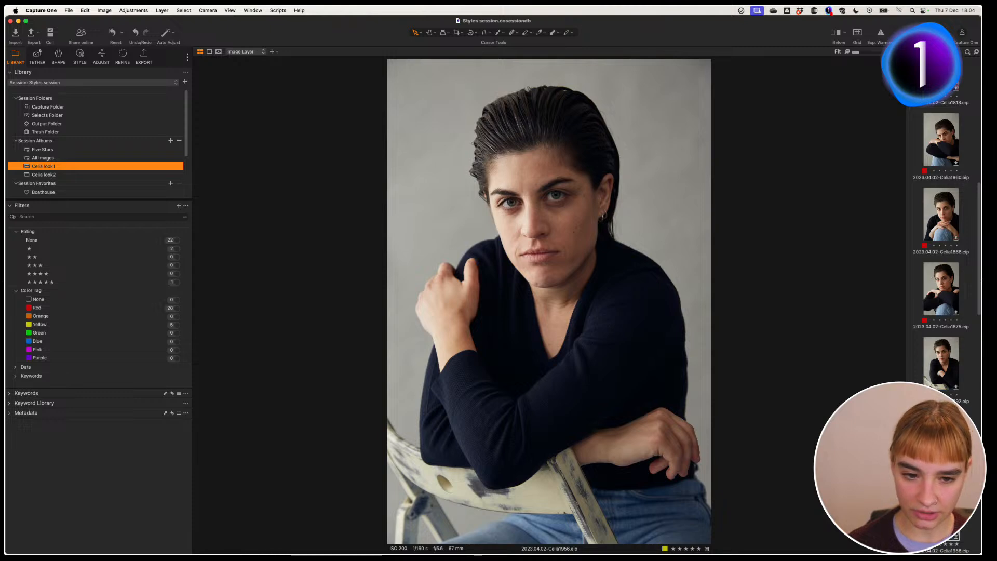
drag(979, 292, 979, 344)
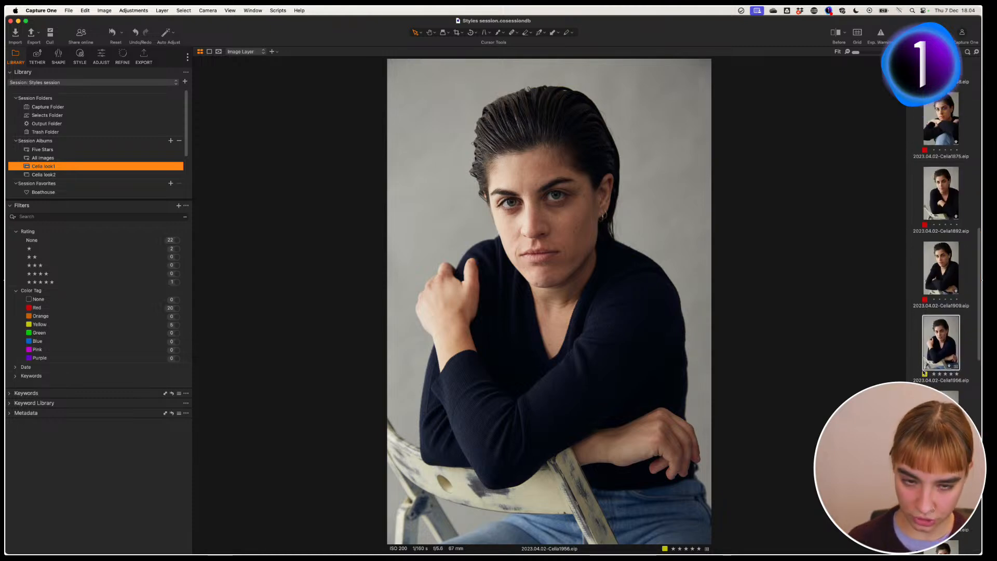
key(g)
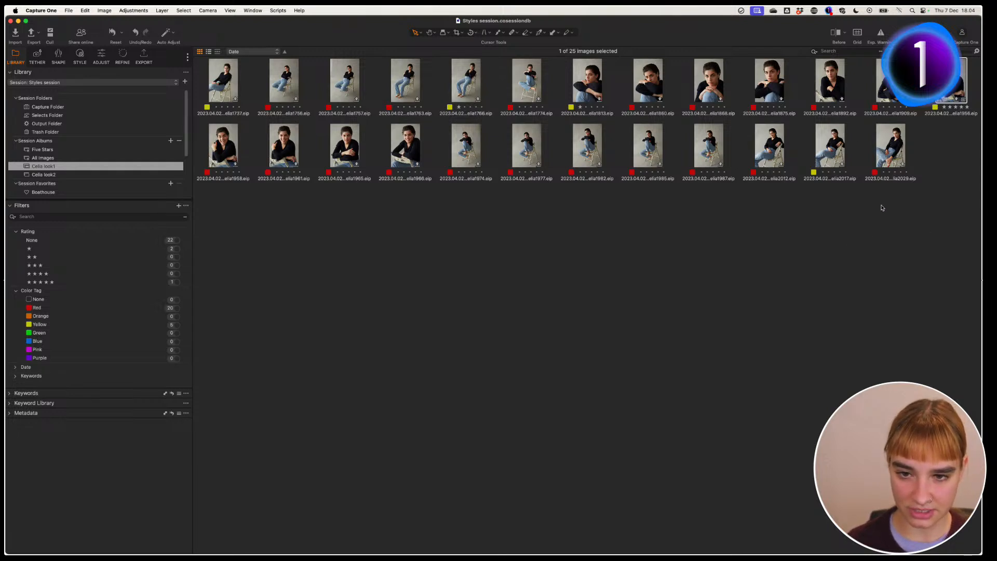
key(g)
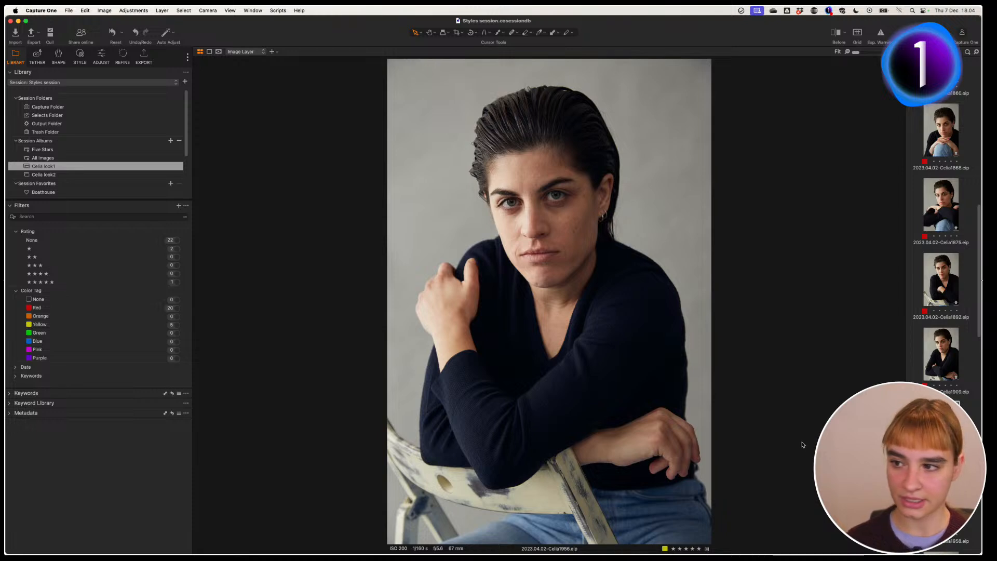
Step: In the Adjust tab, compare before/after with the Split View Slider, then turn the comparison off
click(108, 58)
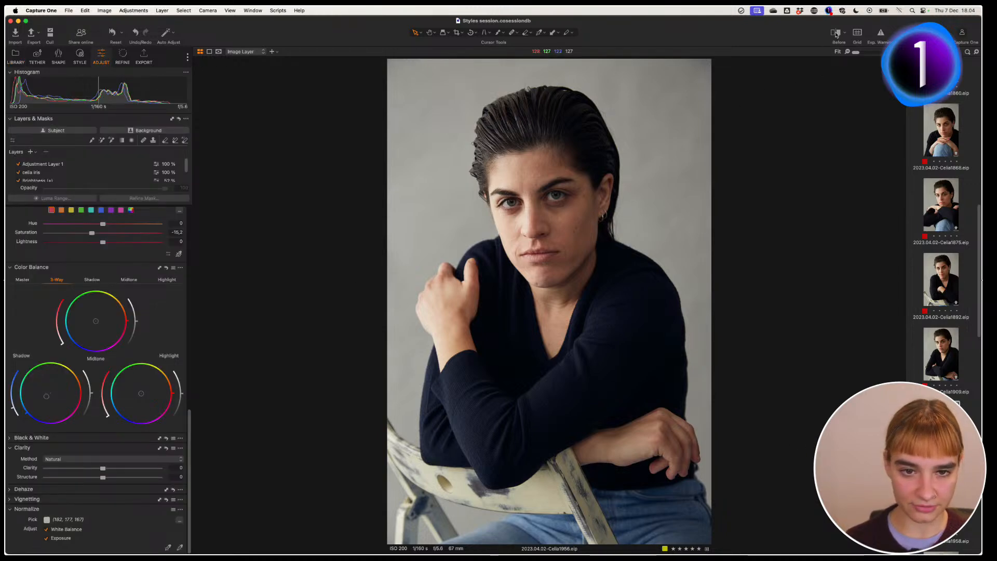
click(834, 33)
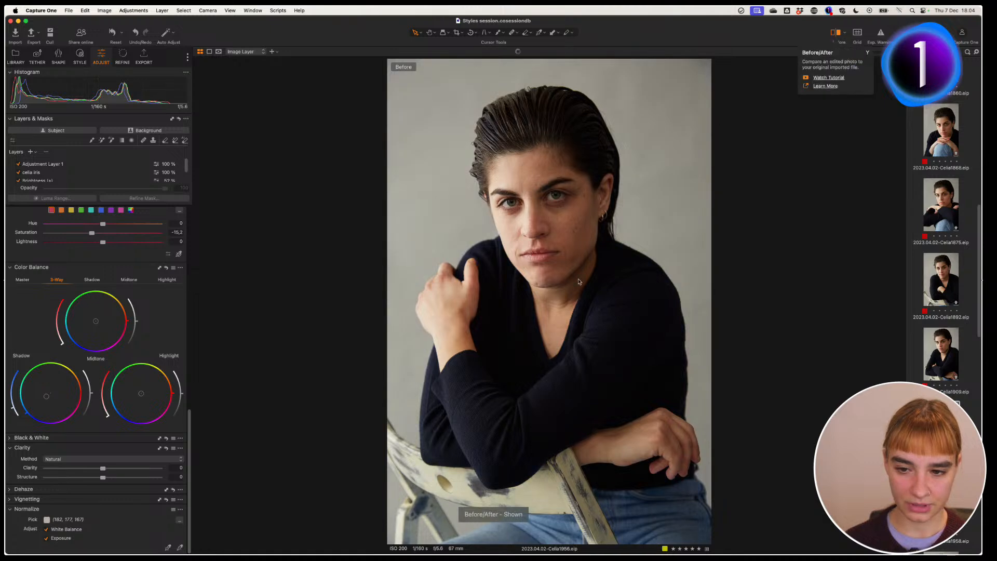
click(844, 33)
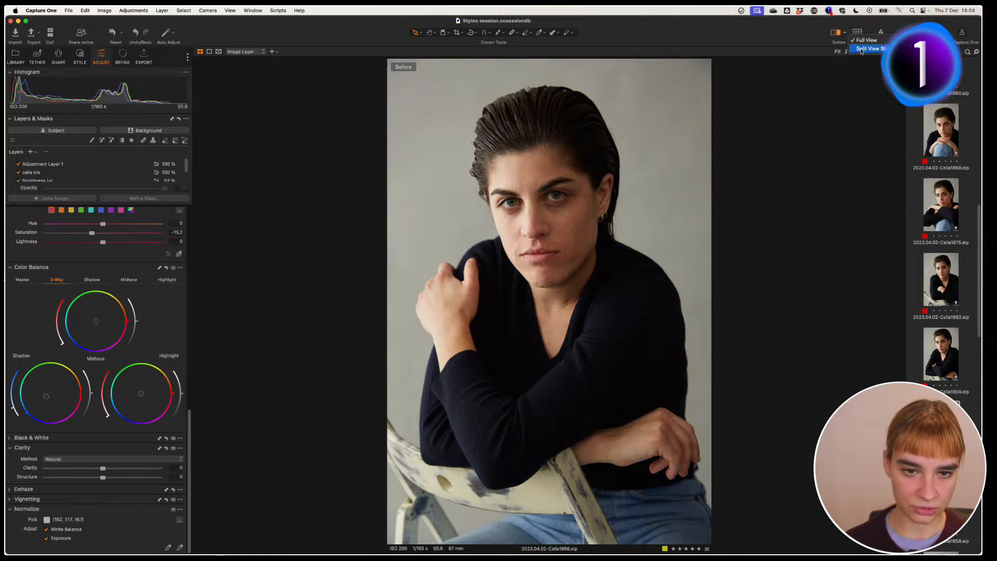
click(860, 50)
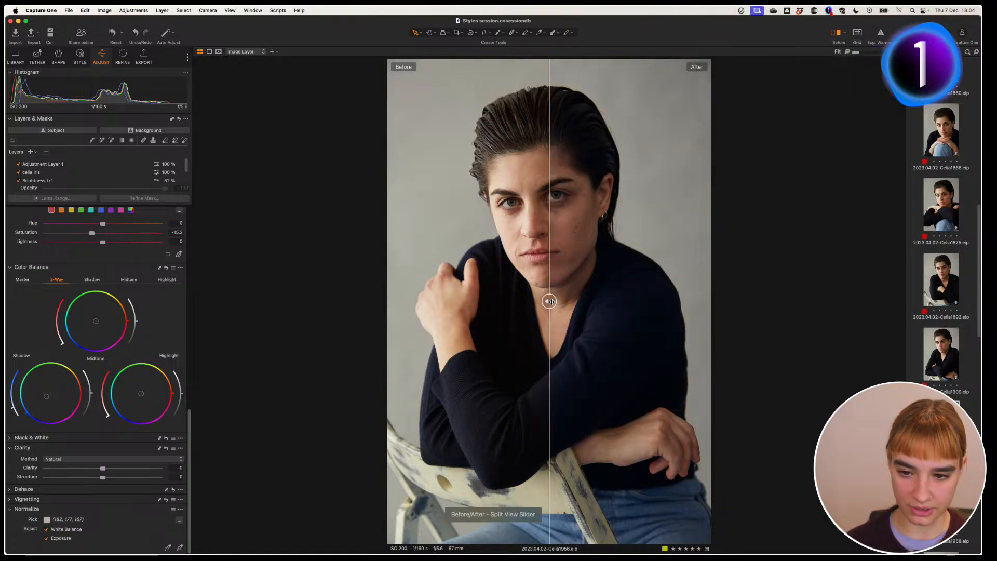
drag(549, 300, 338, 313)
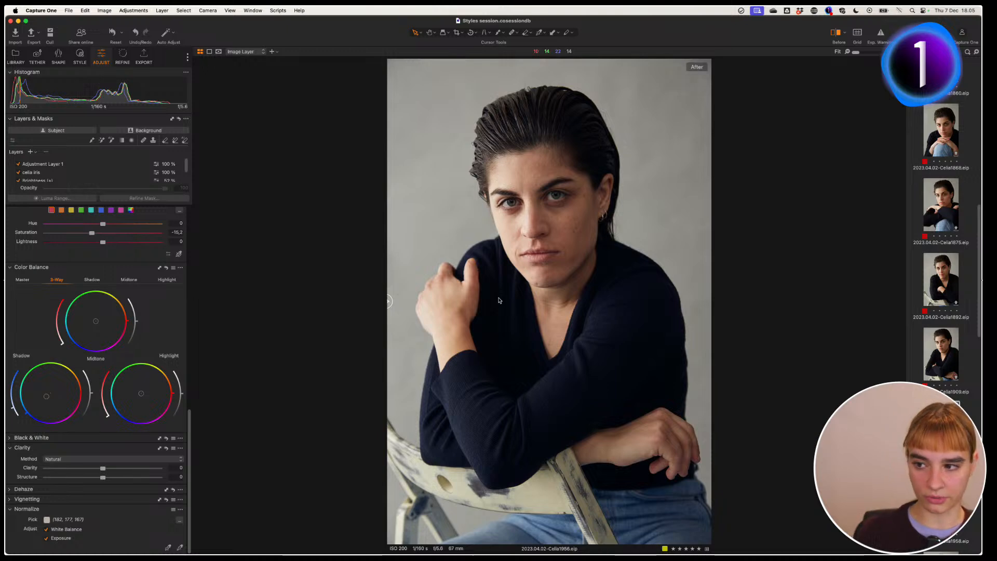
key(y)
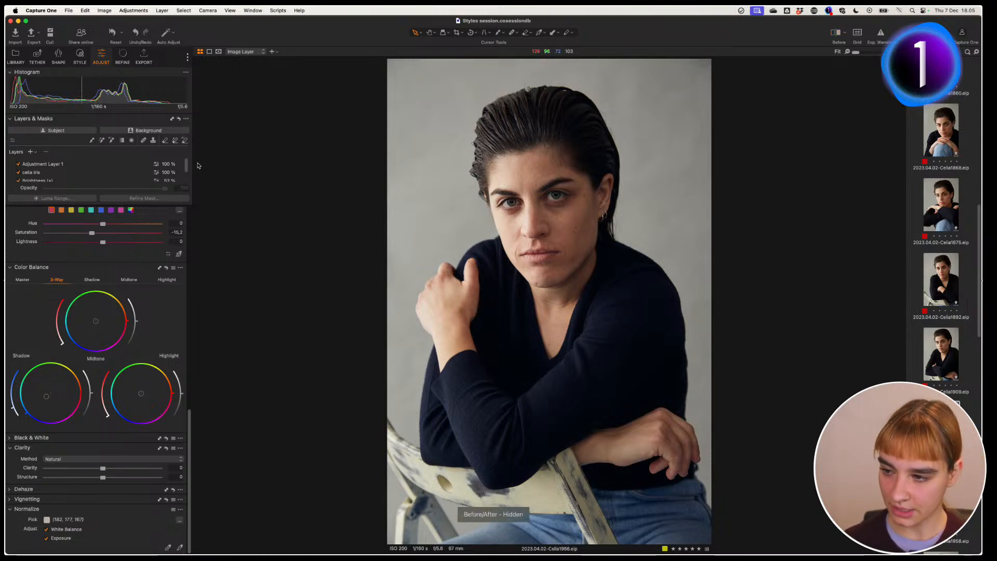
scroll(188, 166, down, 3)
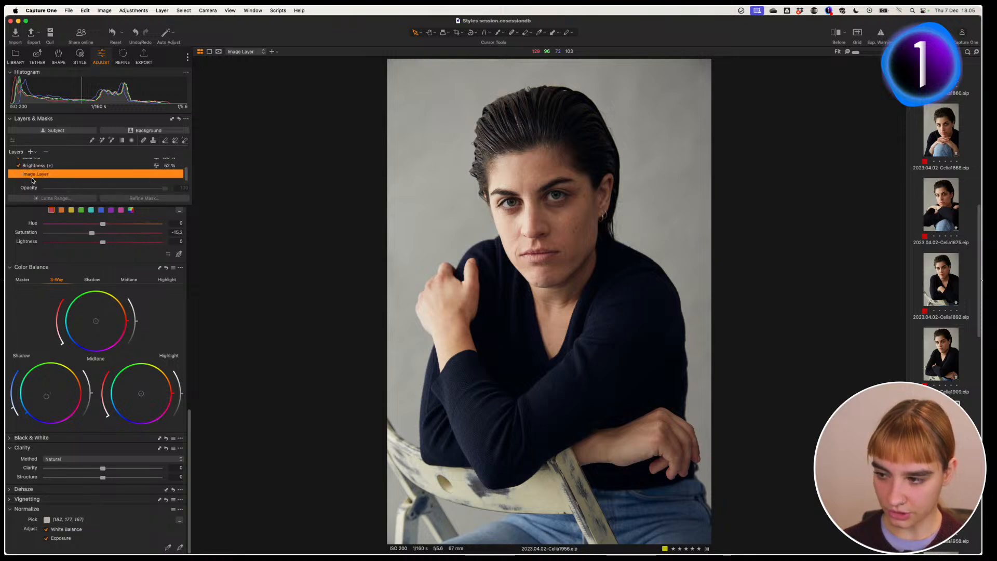
drag(189, 439, 195, 302)
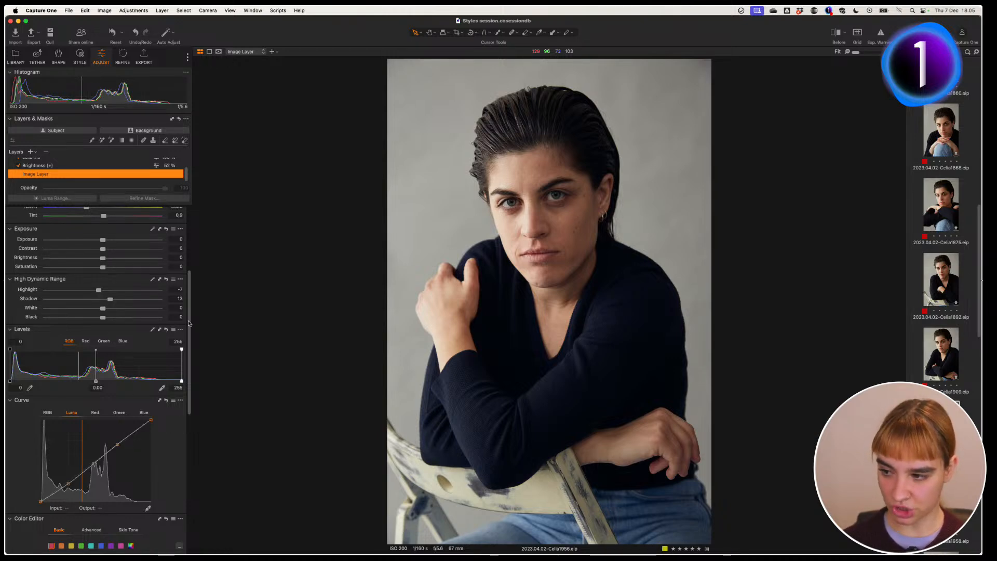
drag(190, 325, 195, 415)
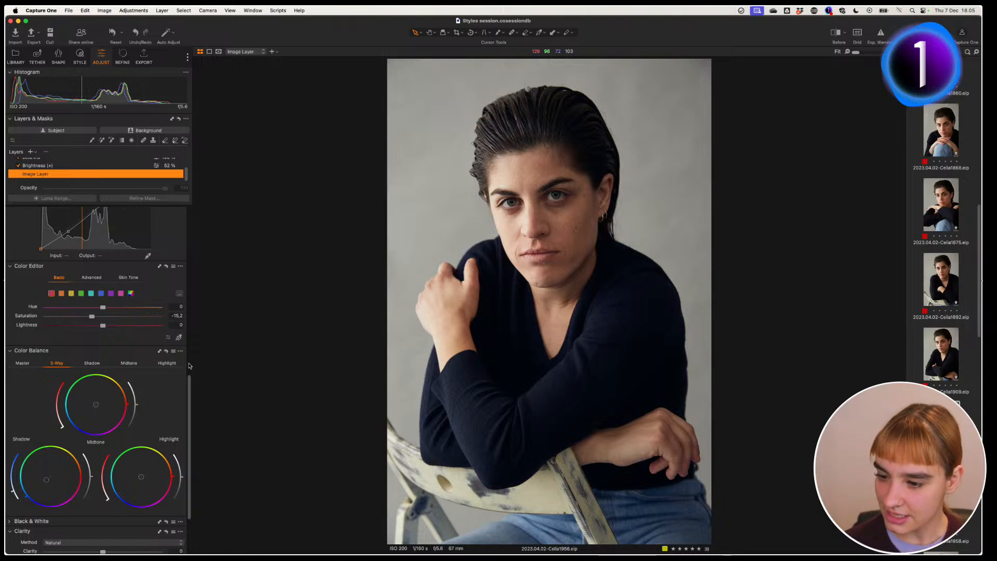
mouse_move(190, 382)
mouse_down()
mouse_move(204, 203)
mouse_move(187, 167)
mouse_up()
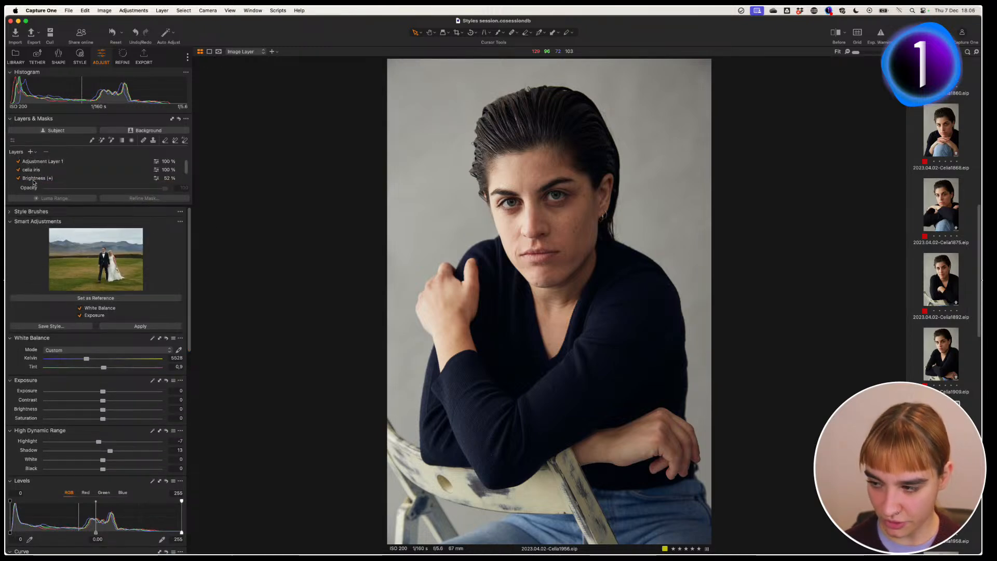
click(34, 179)
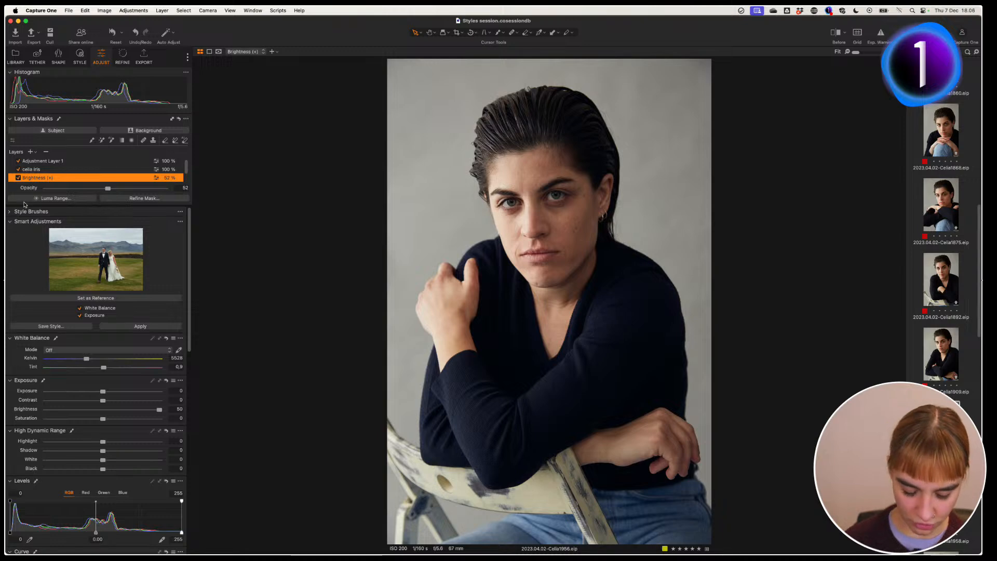
key(m)
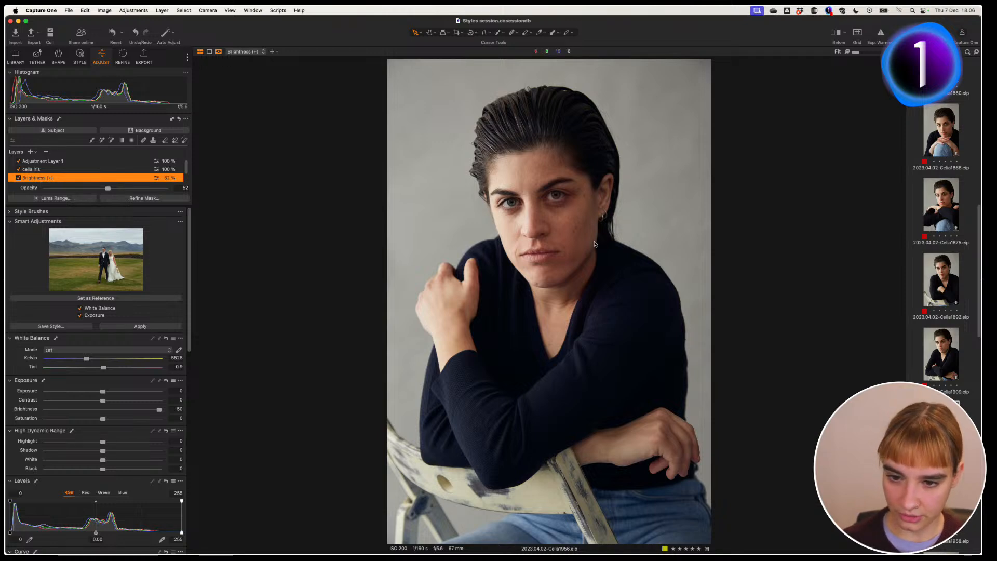
click(35, 170)
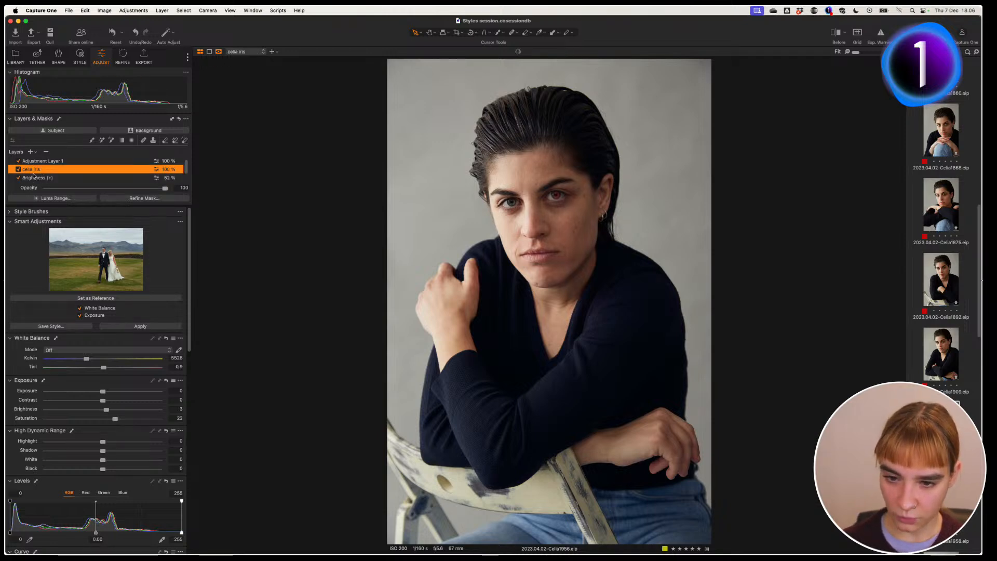
click(52, 162)
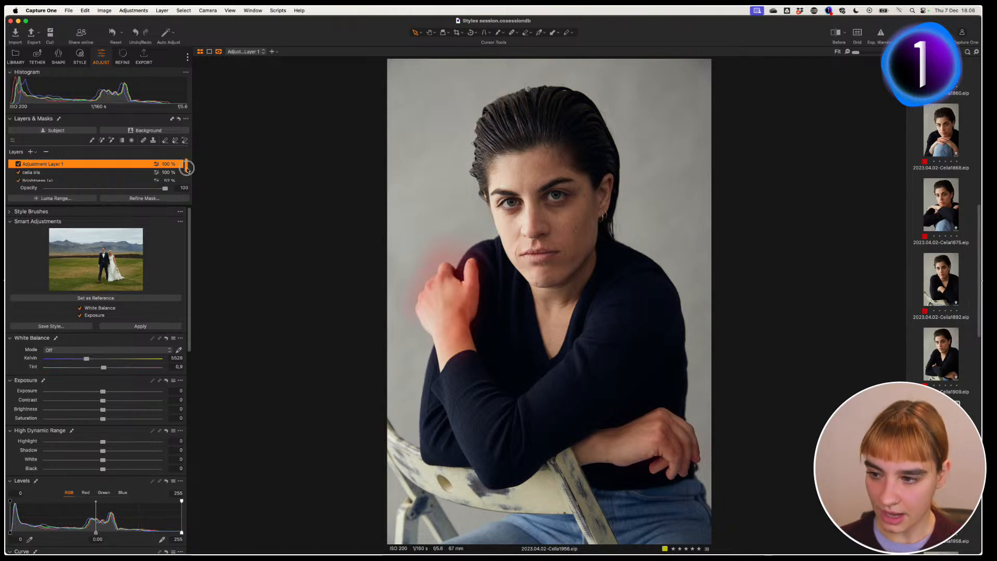
scroll(186, 168, down, 1)
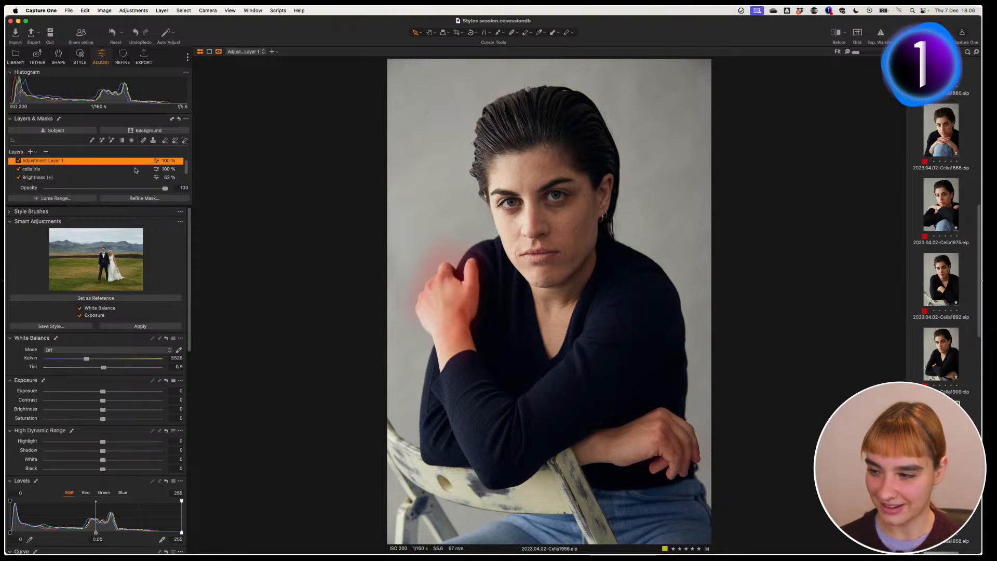
click(43, 169)
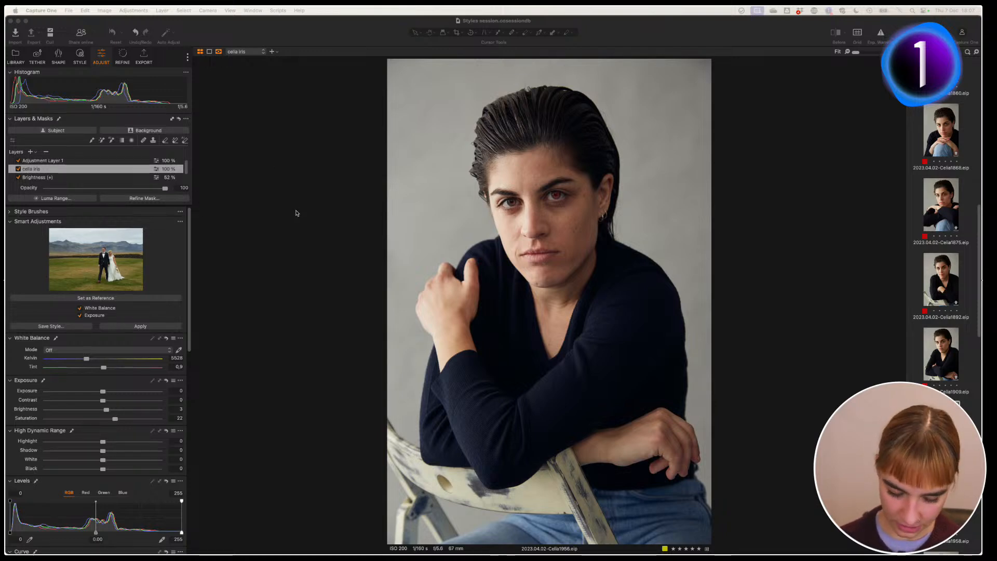
click(294, 240)
key(m)
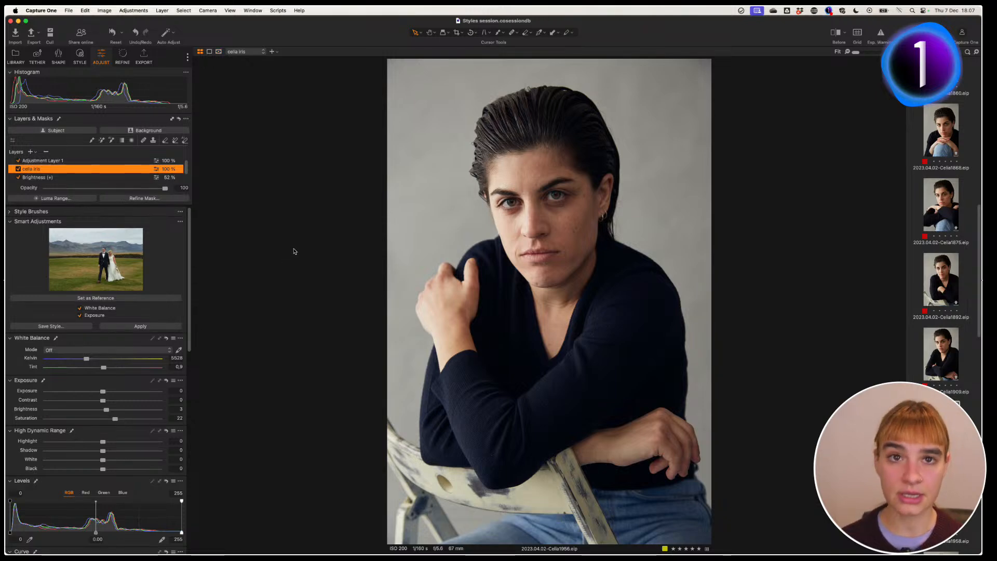
Step: In the Style tab, collapse Custom Styles and choose Save Custom Style from the Styles and Presets menu
click(80, 61)
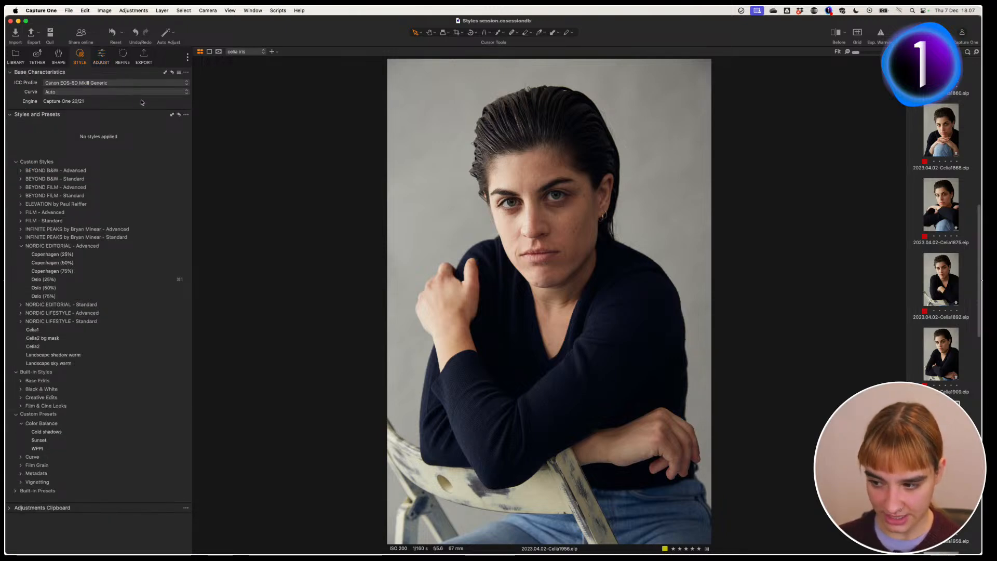
click(15, 162)
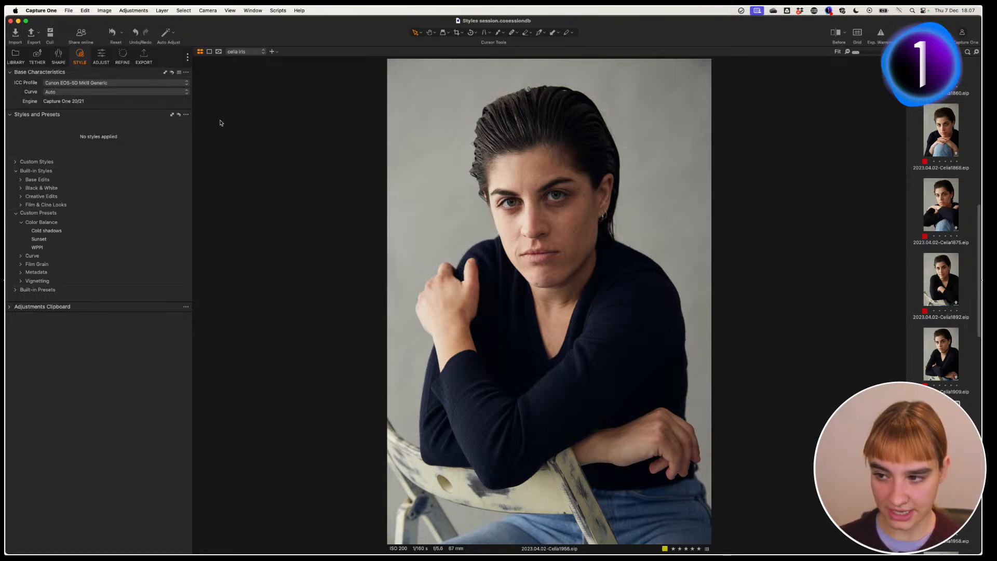
click(186, 115)
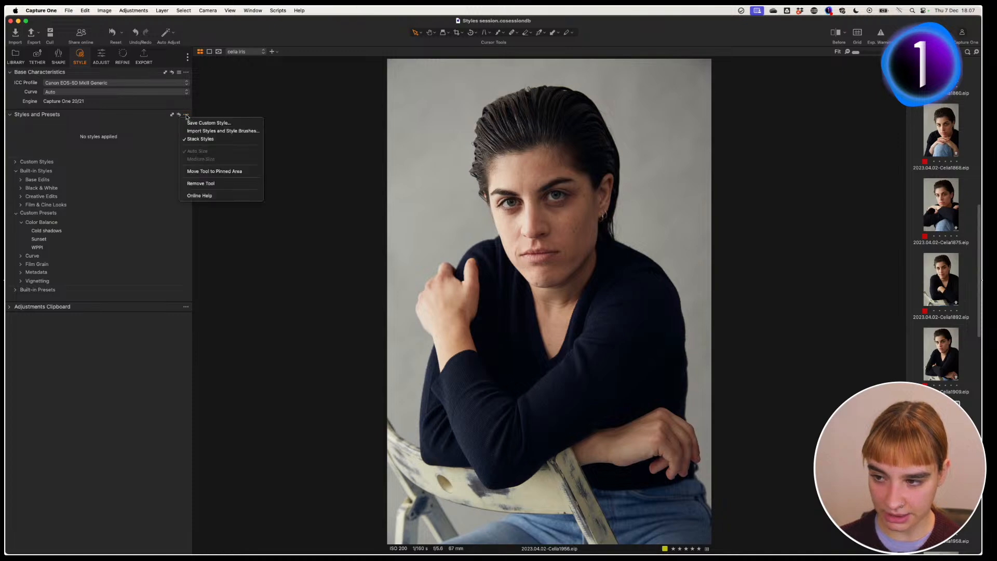
click(237, 123)
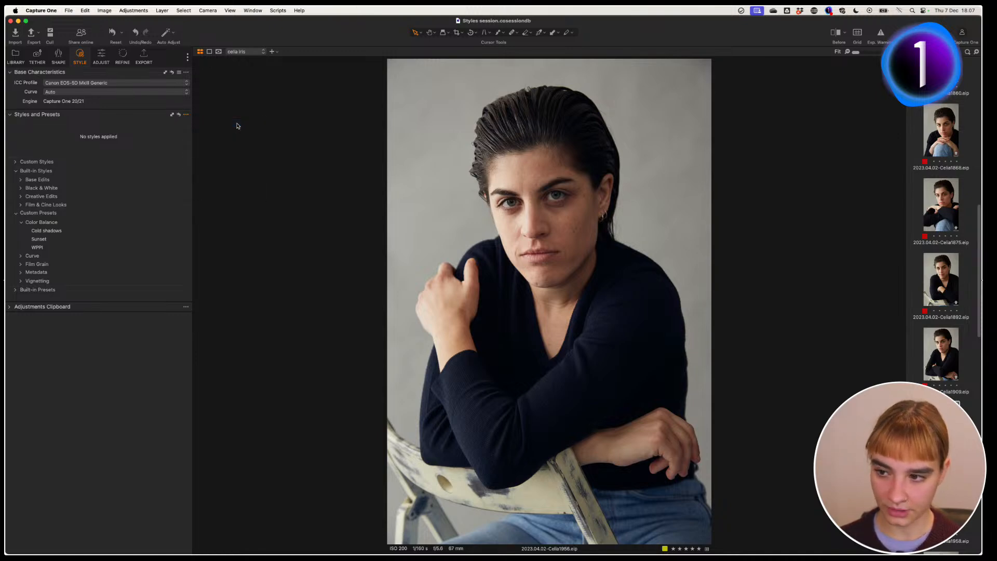
Step: Enlarge the Save Style window, exclude Crop, review the included Layers, and click Save
drag(238, 109, 289, 88)
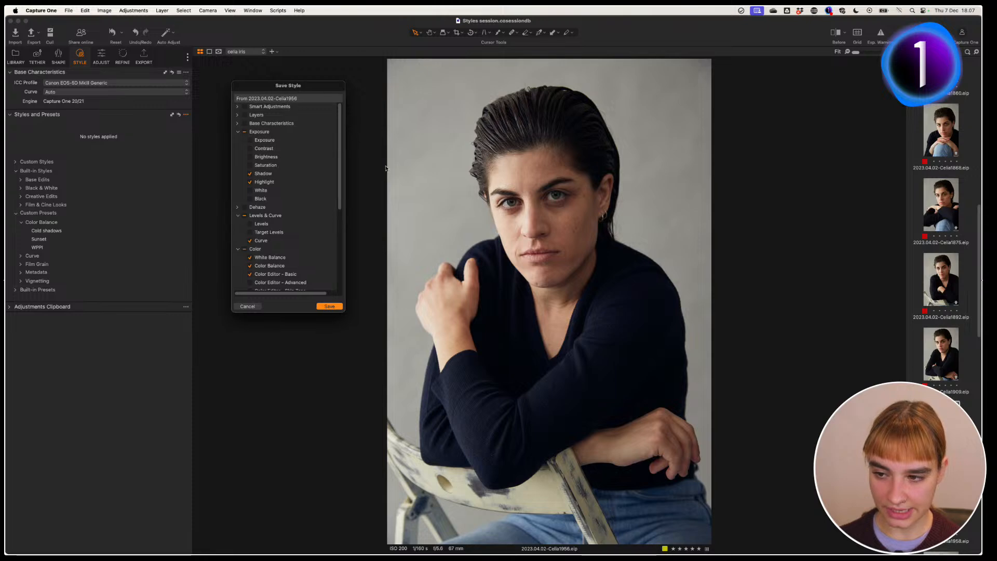
drag(345, 312, 393, 368)
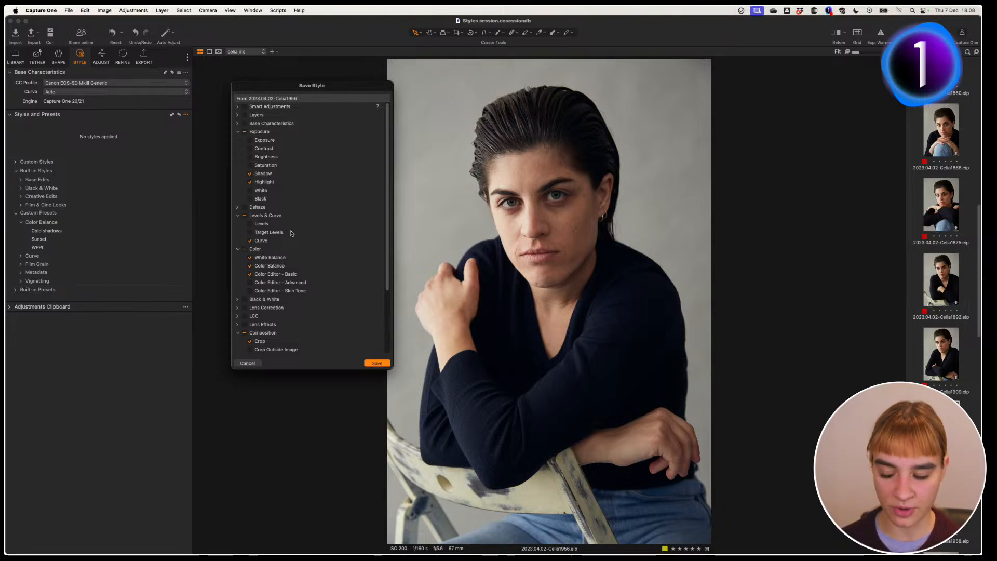
click(250, 341)
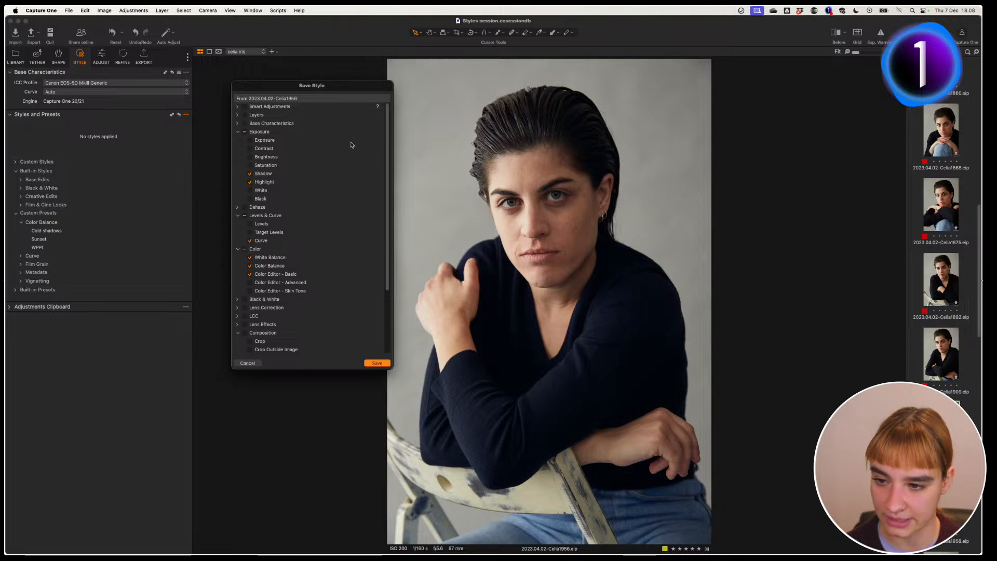
click(238, 115)
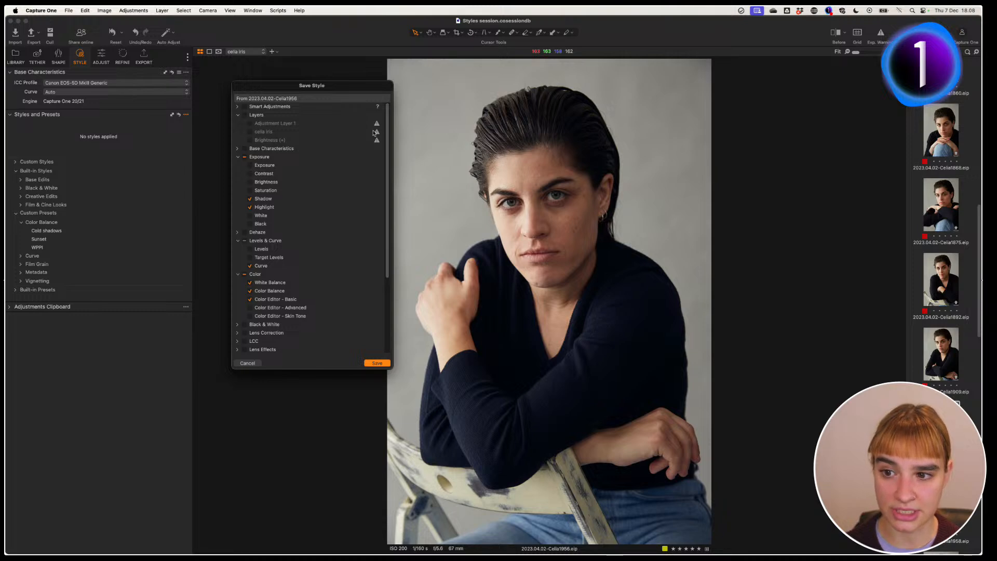
drag(386, 144, 371, 167)
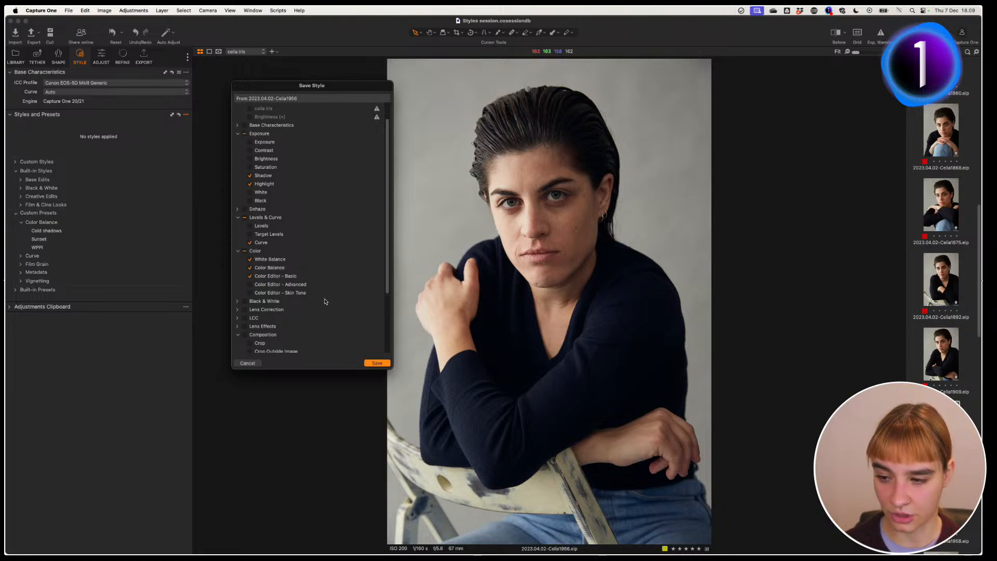
click(375, 363)
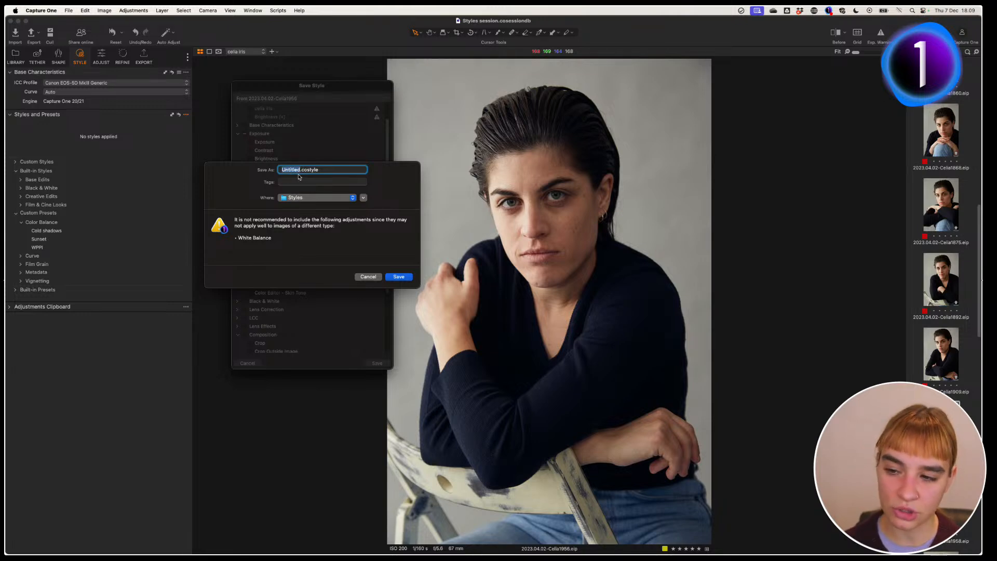
Step: Type 'Celia' as the style name, cancel the save, and expand the Custom Styles list
text(Celia)
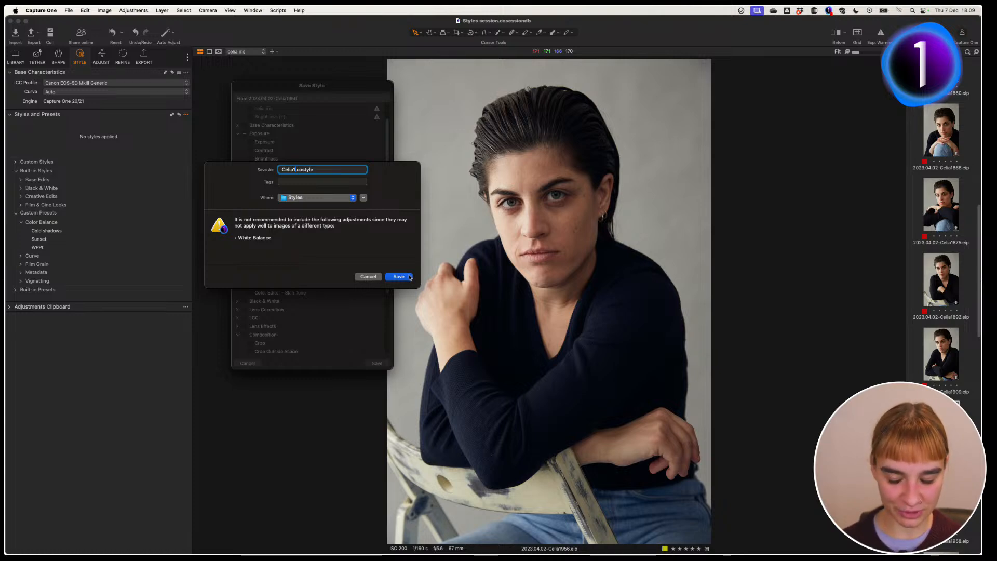
click(370, 278)
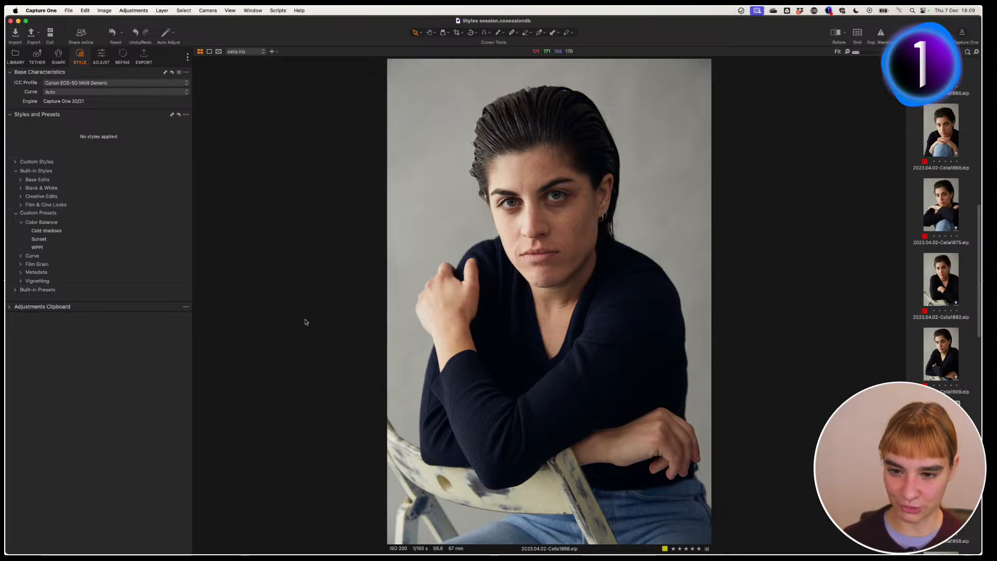
click(15, 163)
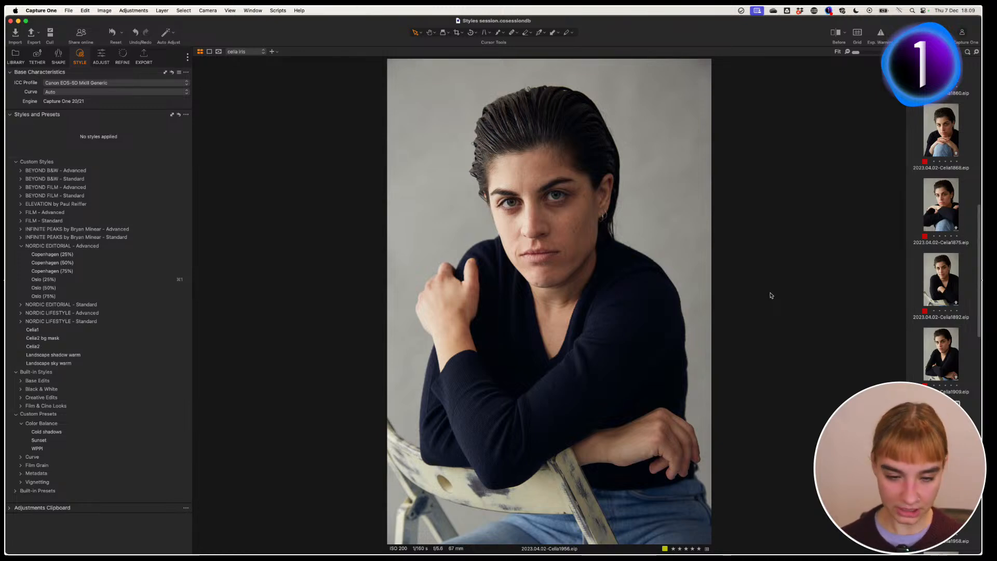
Step: Select all the batch's portraits with Cmd+A
key(super+a)
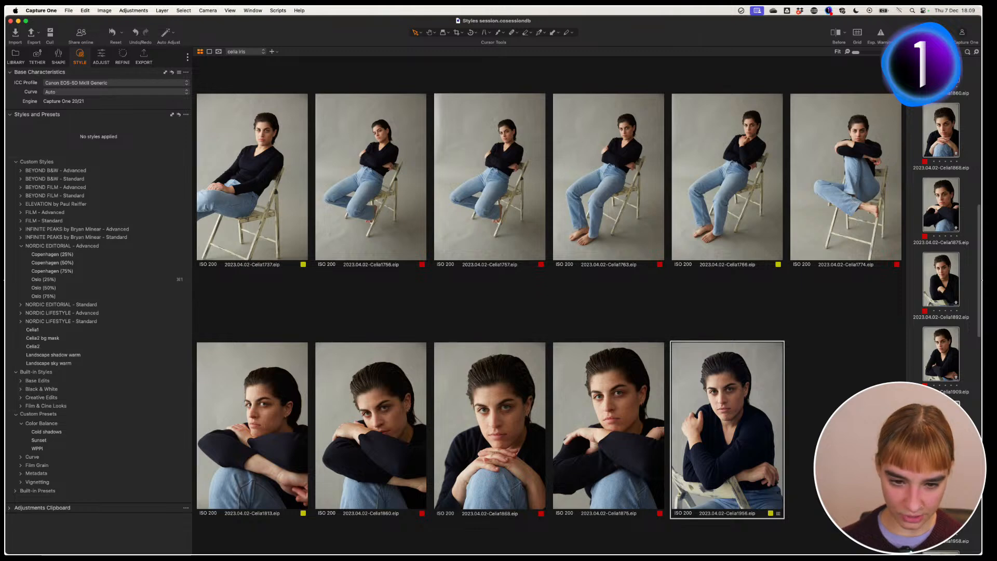
Step: Make the top-left seated portrait primary and apply the Celia1 custom style to all selected portraits
super+click(941, 429)
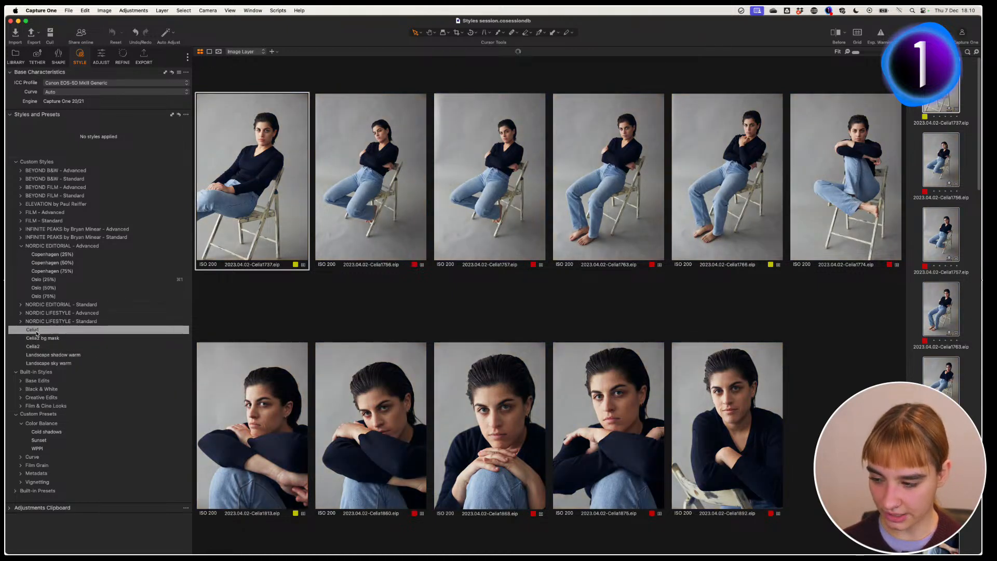
click(38, 332)
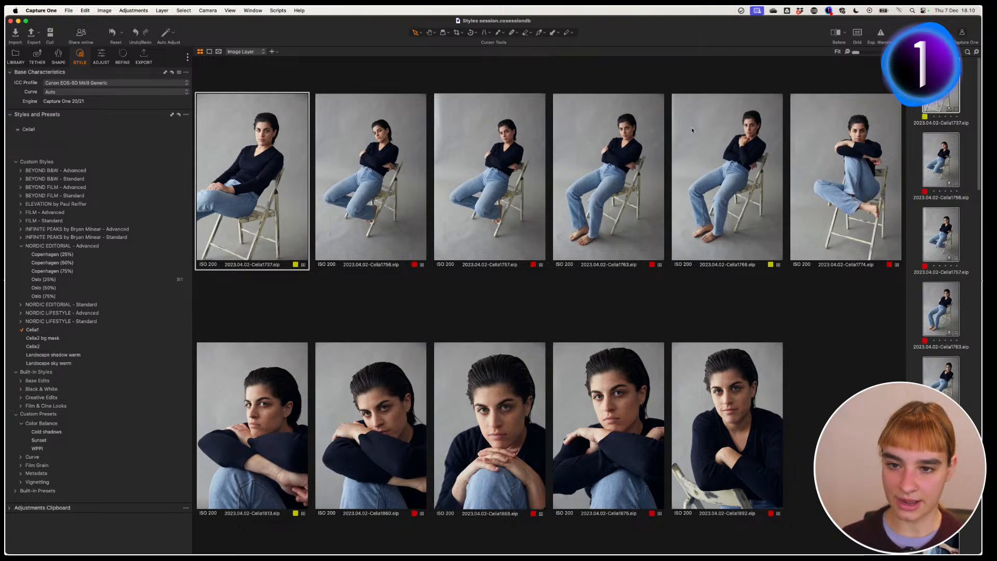
Step: In the Adjust tab, check the settings of four more top-row portraits and the first bottom-row portrait
click(105, 64)
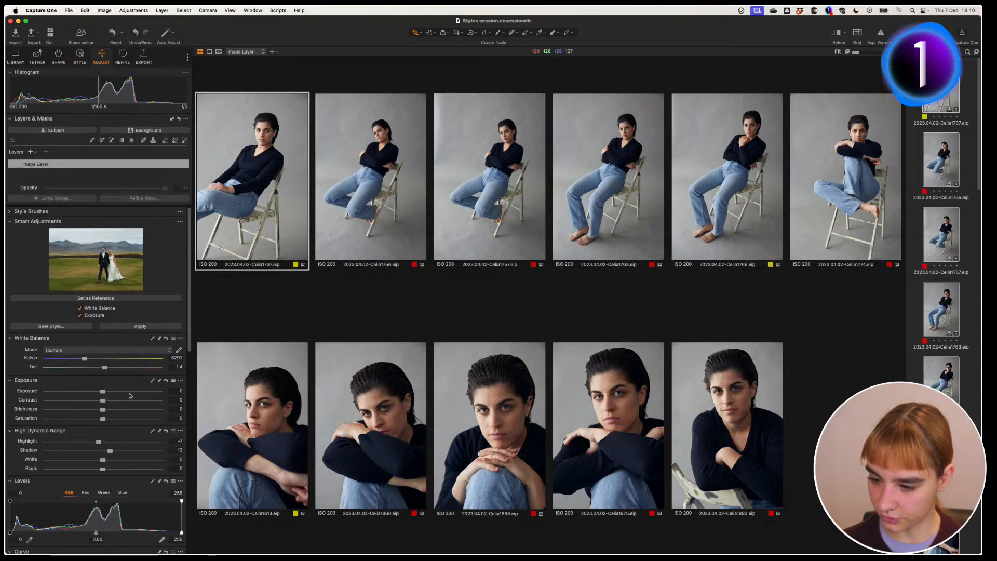
drag(189, 305, 189, 361)
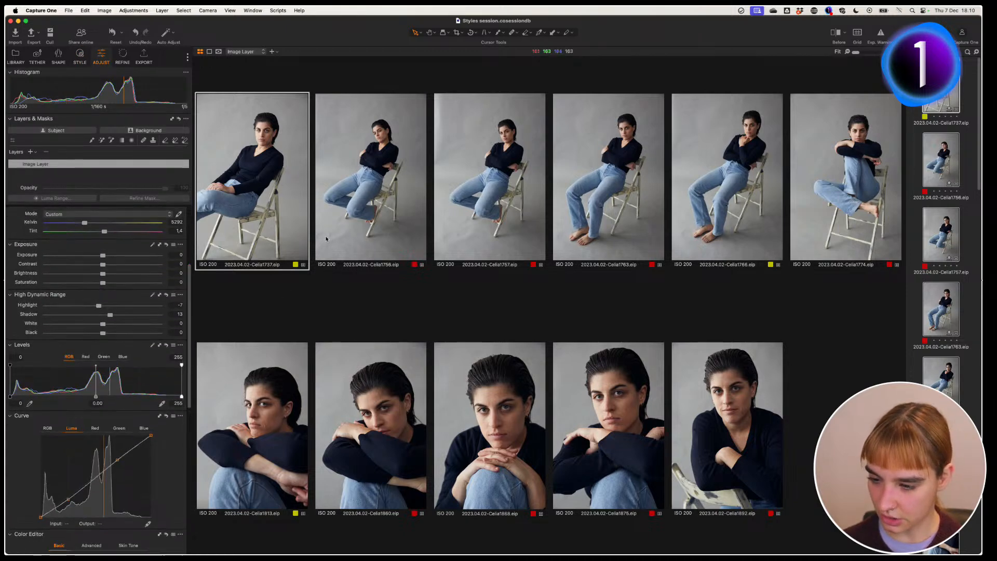
click(387, 223)
click(534, 218)
click(599, 203)
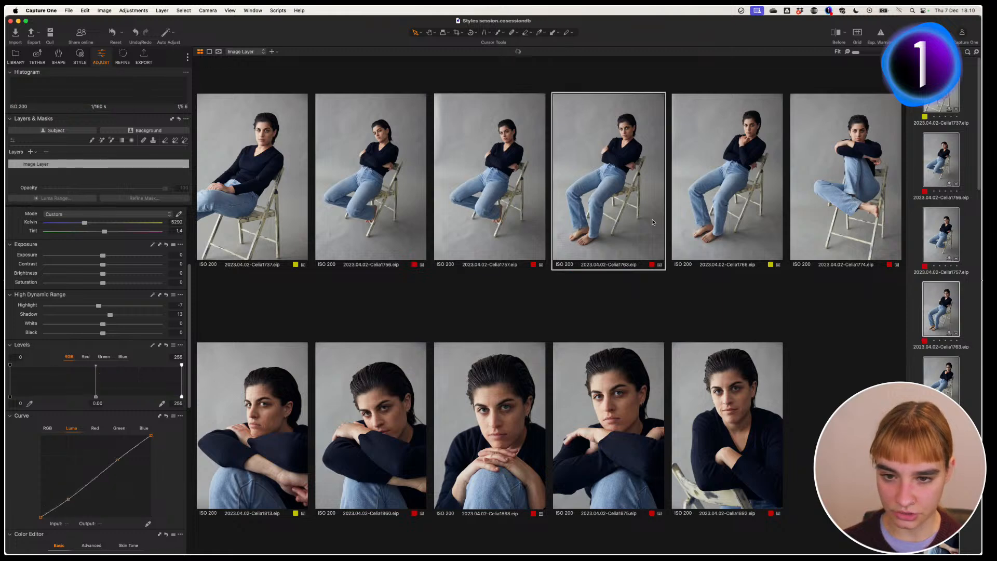
click(725, 202)
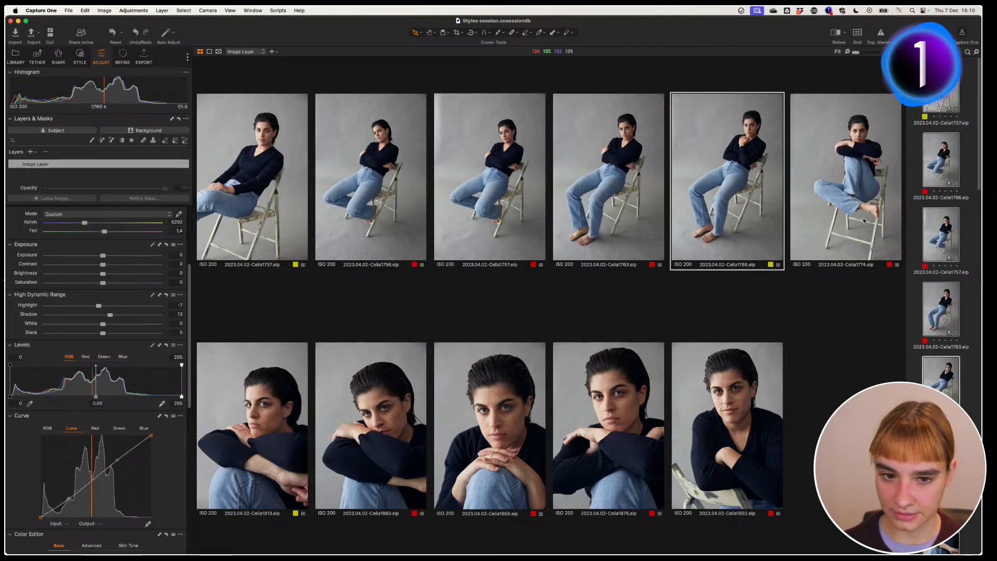
click(258, 418)
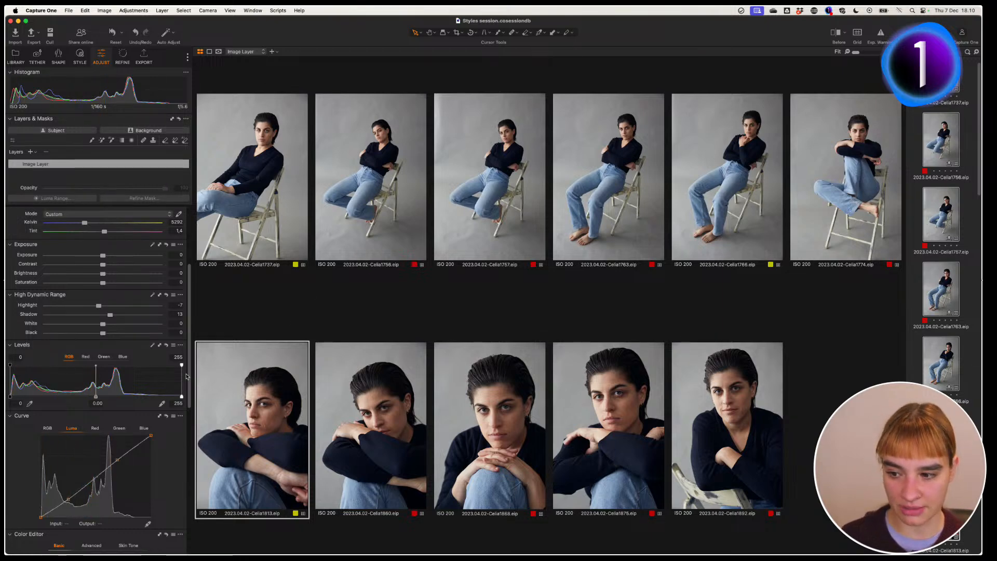
Step: Return to the top-left portrait and scroll down to its Color Balance tool
click(222, 235)
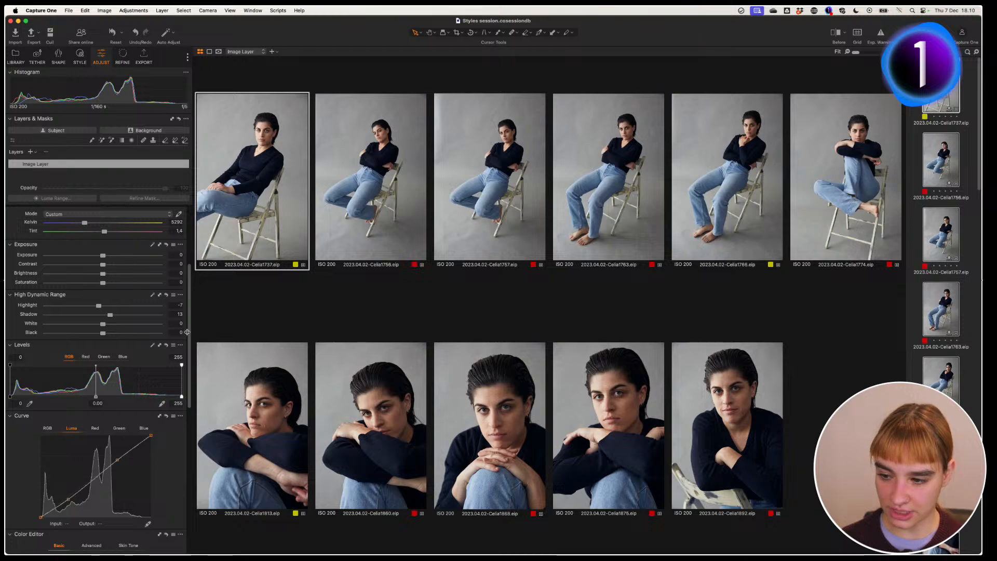
drag(190, 336, 192, 454)
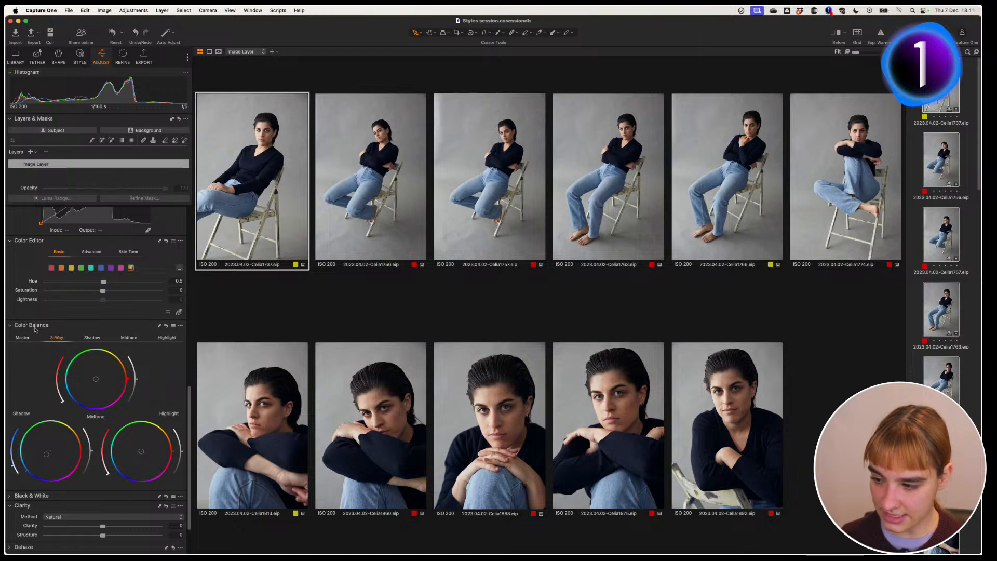
mouse_move(35, 328)
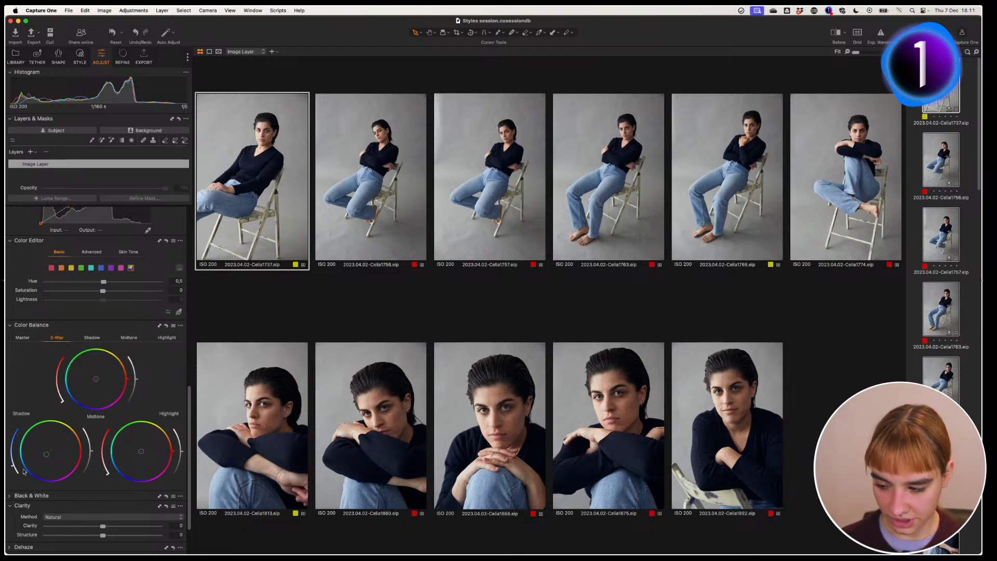
click(173, 326)
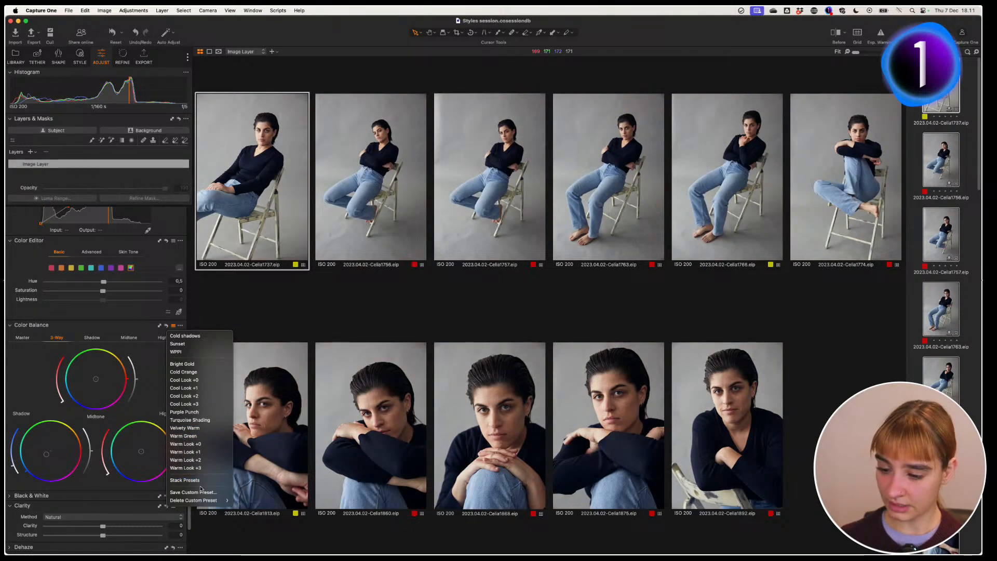
click(207, 492)
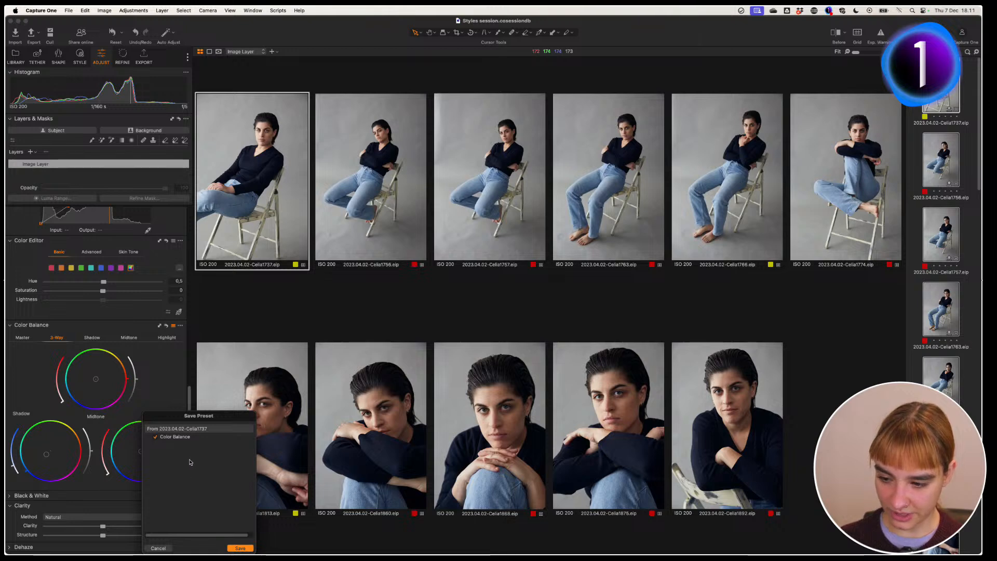
drag(225, 419, 291, 232)
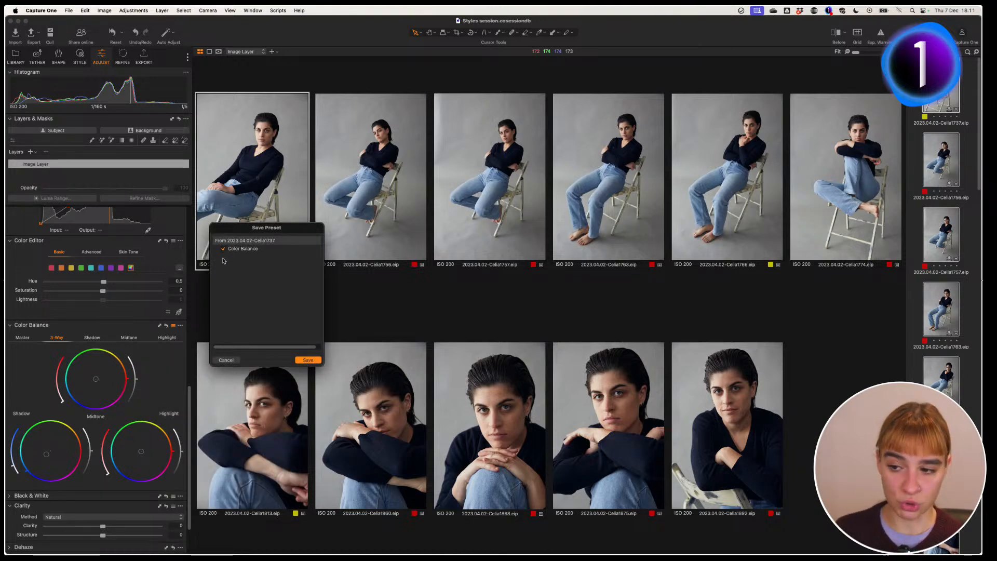
click(309, 360)
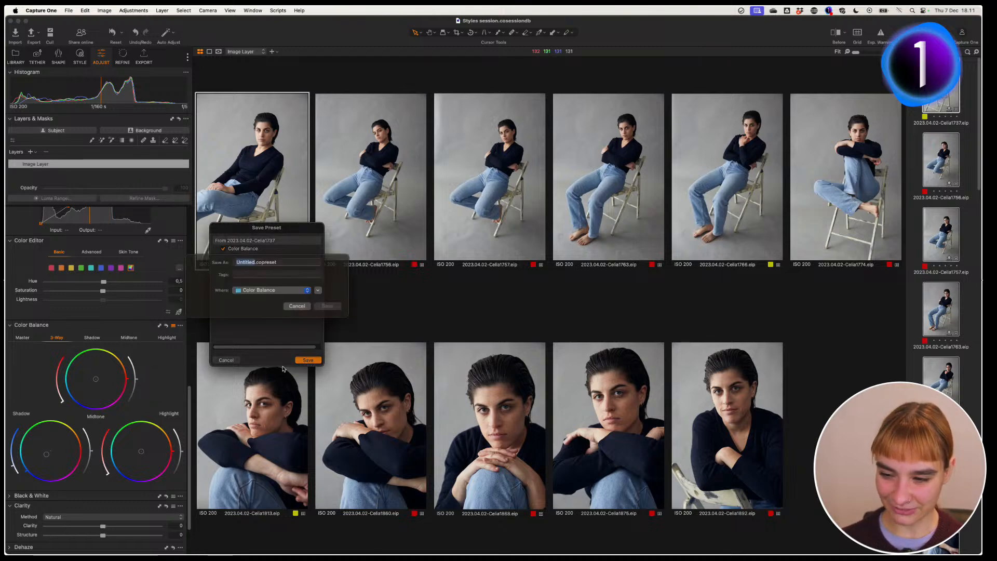
text(Coo)
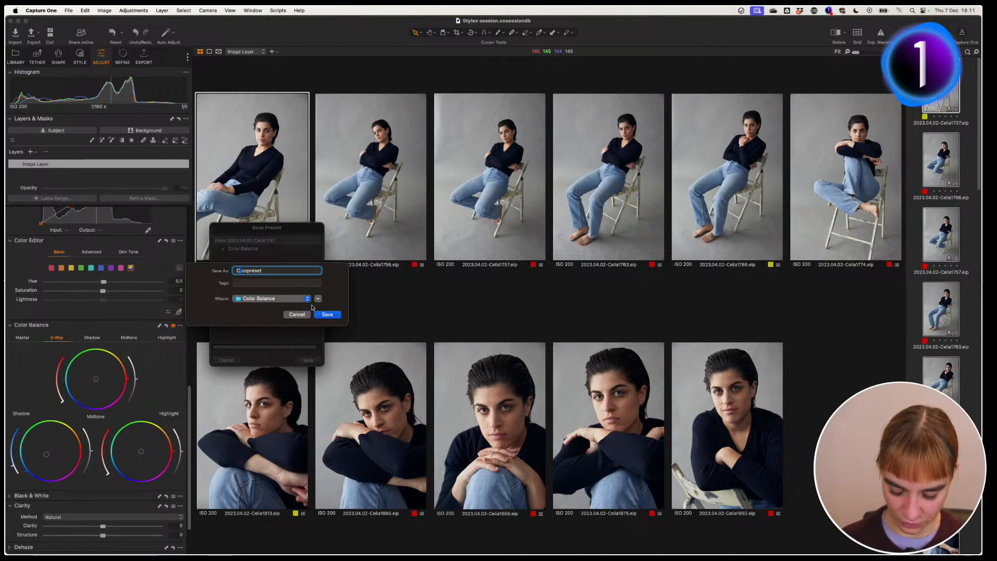
text(l shadows)
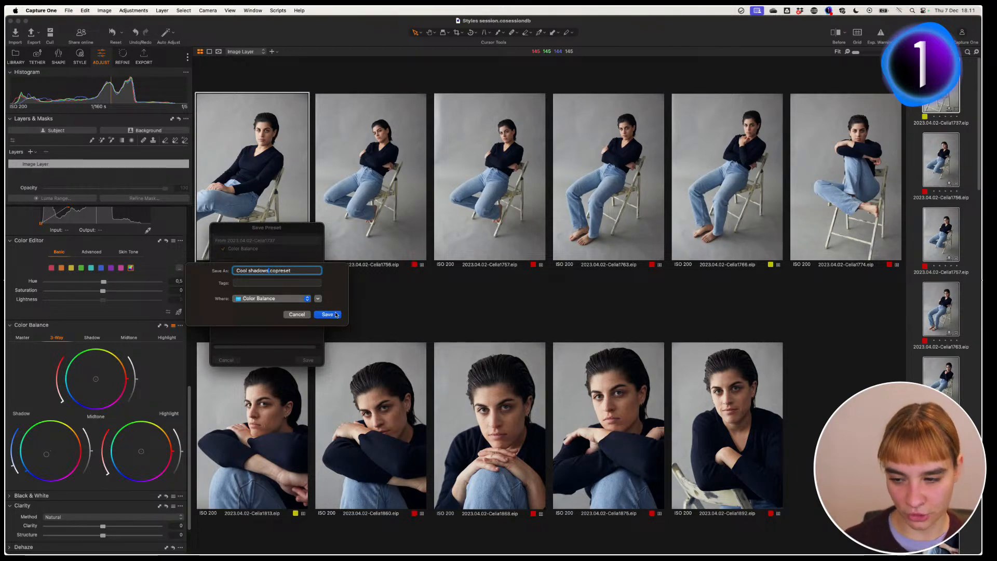
click(296, 315)
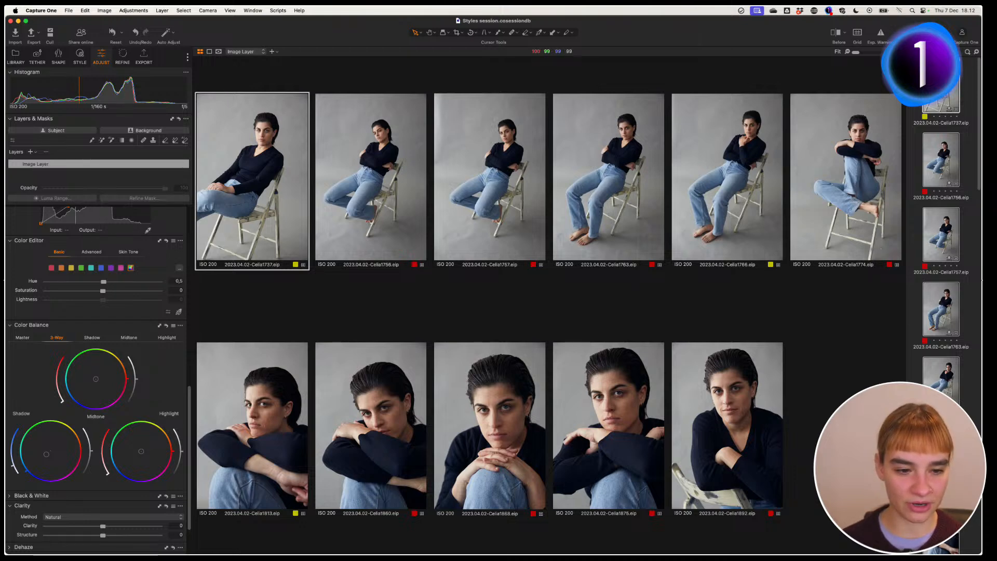
Step: In Edit Keyboard Shortcuts, assign speed-edit key 2 to Tint, then close the window
click(175, 78)
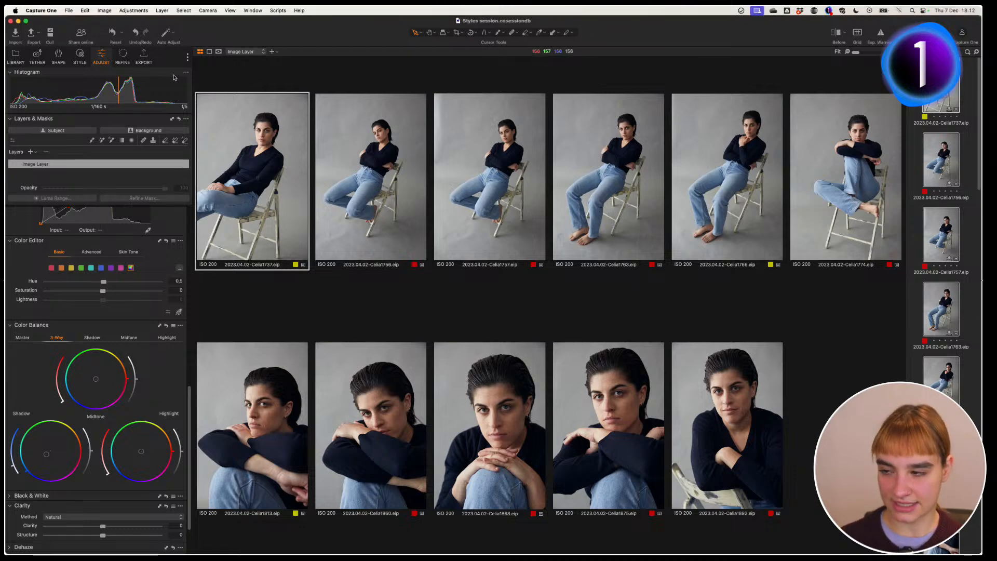
click(85, 10)
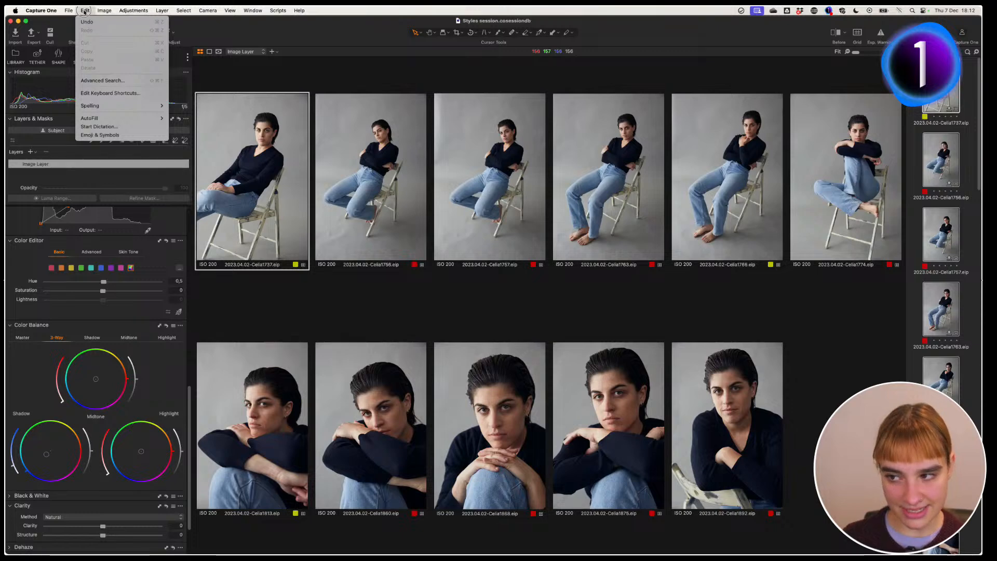
click(123, 93)
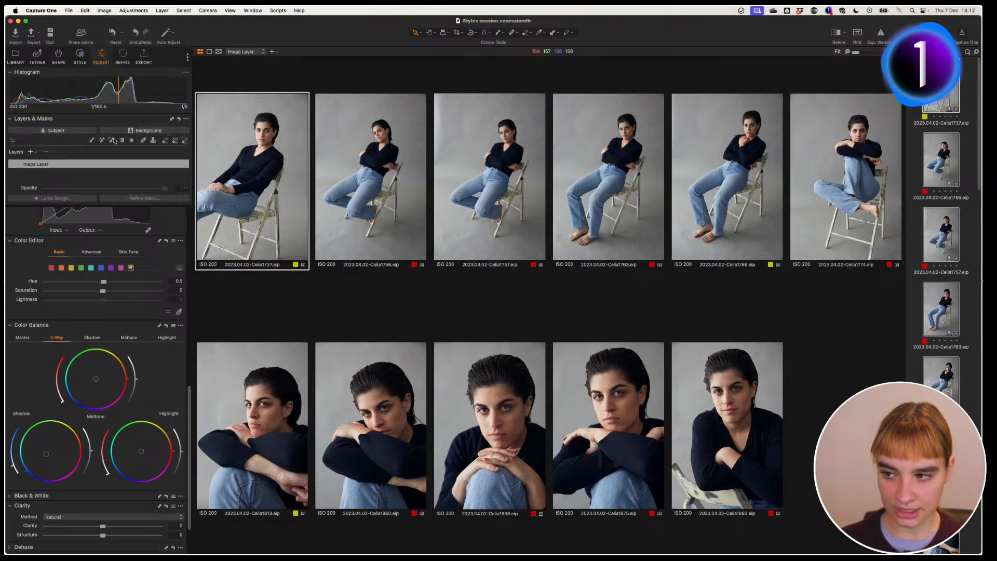
click(309, 129)
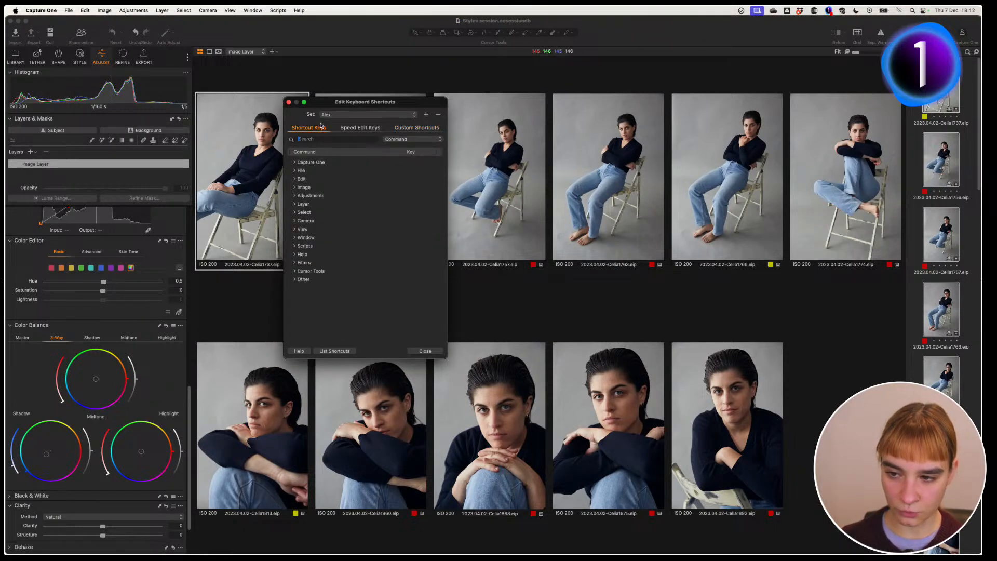
click(365, 128)
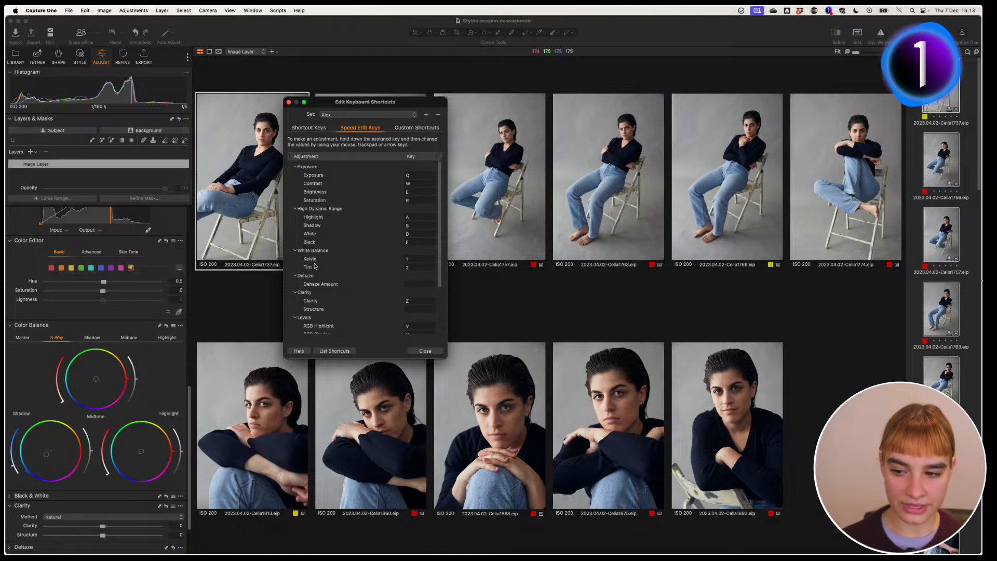
click(406, 267)
key(2)
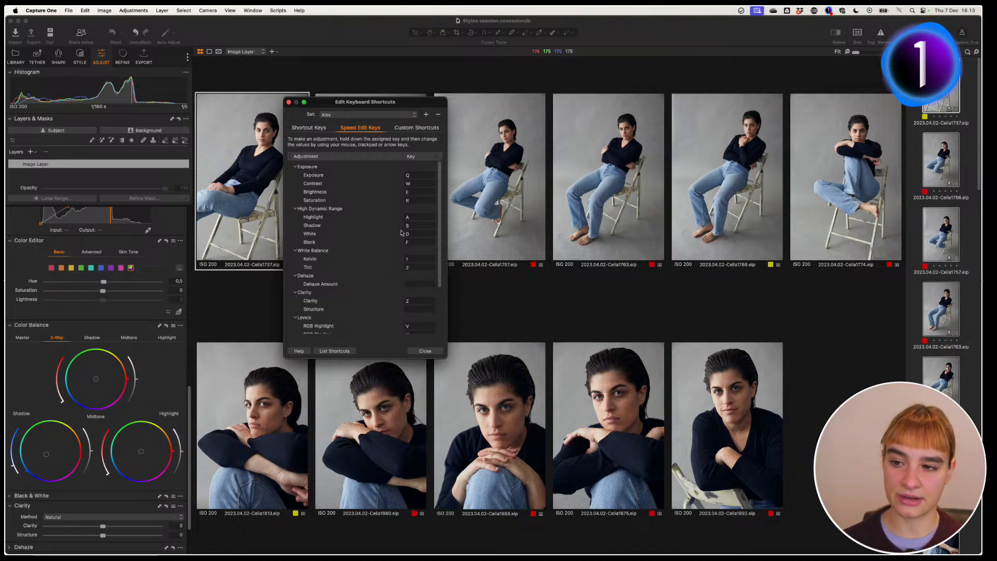
click(432, 352)
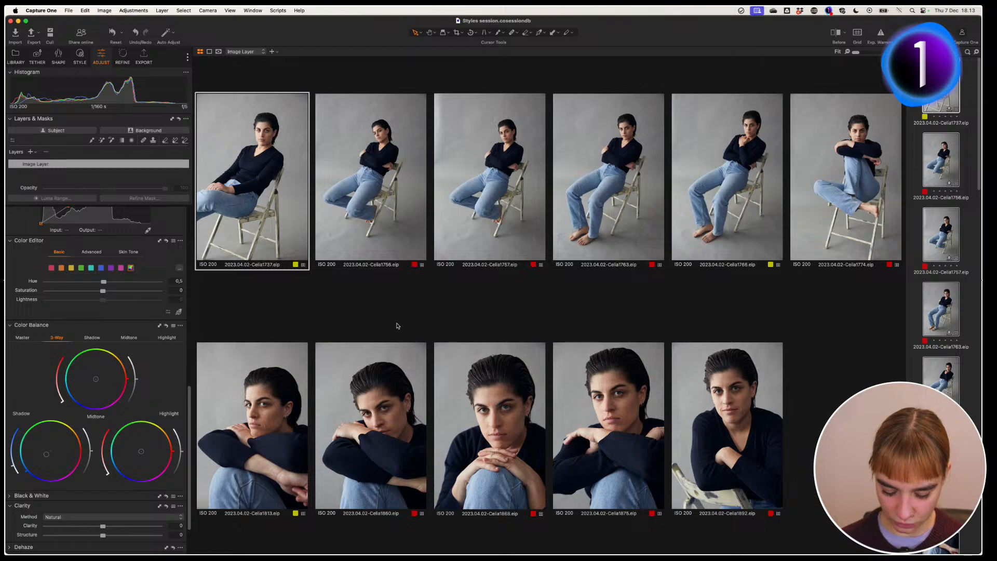
Step: Hide tools and browser, then speed-edit Kelvin to 5496 on all portraits, undoing an overshoot
key(super+t)
key(super+b)
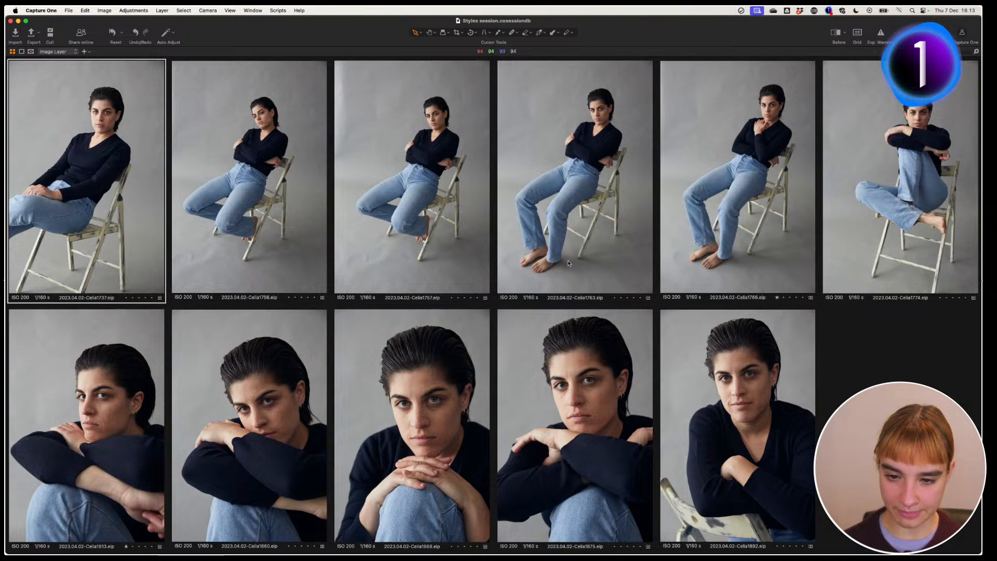
key(6)
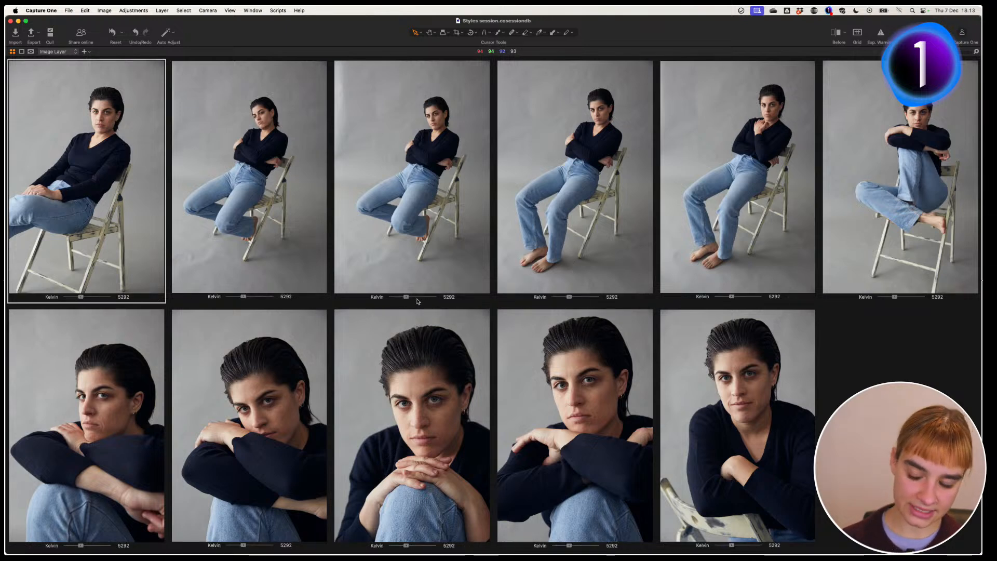
mouse_move(402, 278)
mouse_down()
mouse_move(480, 270)
mouse_move(334, 279)
mouse_move(423, 280)
mouse_move(399, 285)
mouse_up()
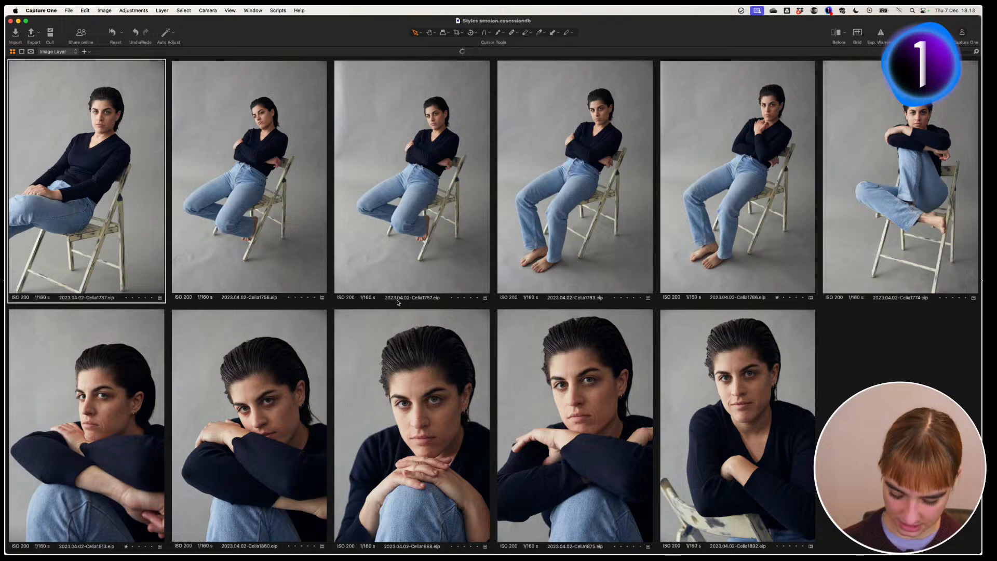
key(super+z)
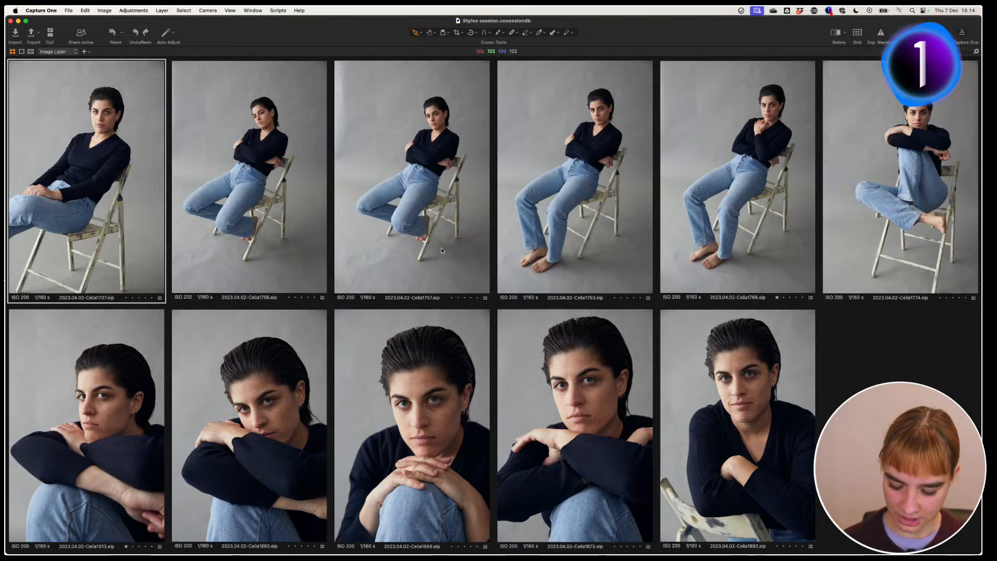
key(a)
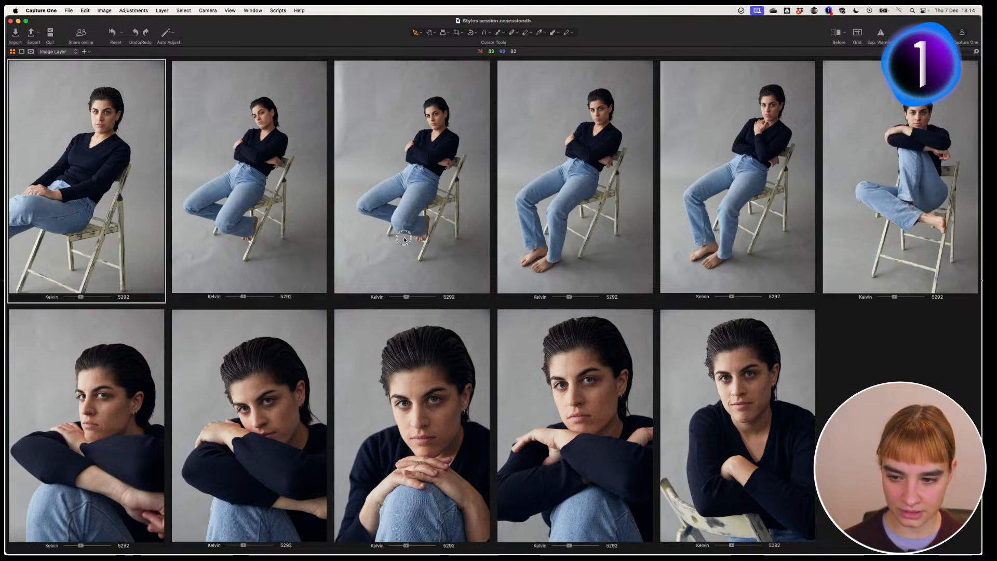
drag(404, 238, 419, 238)
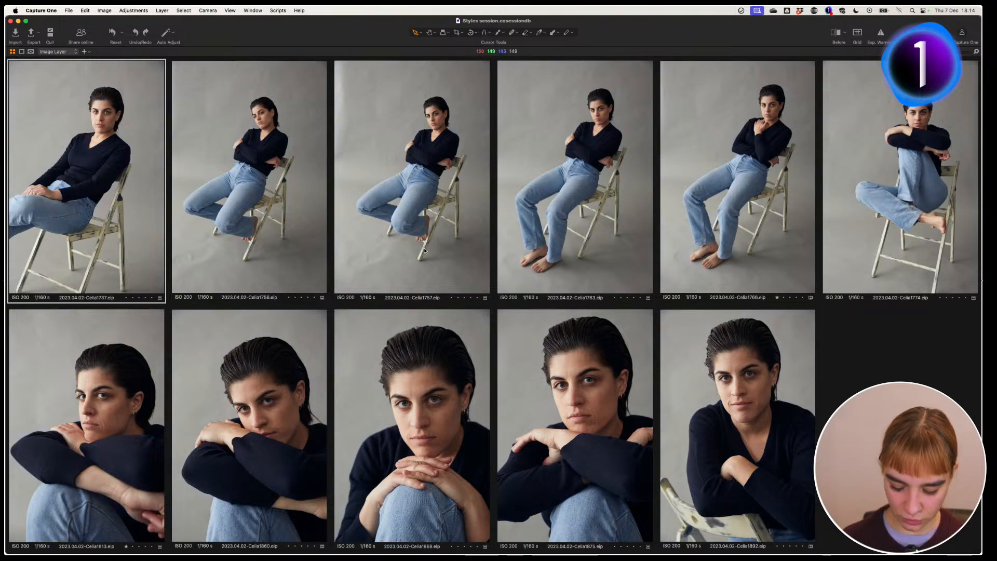
Step: Speed-edit Tint from 1,4 to 2,1 on all portraits and bring the adjustment tools back
key(x)
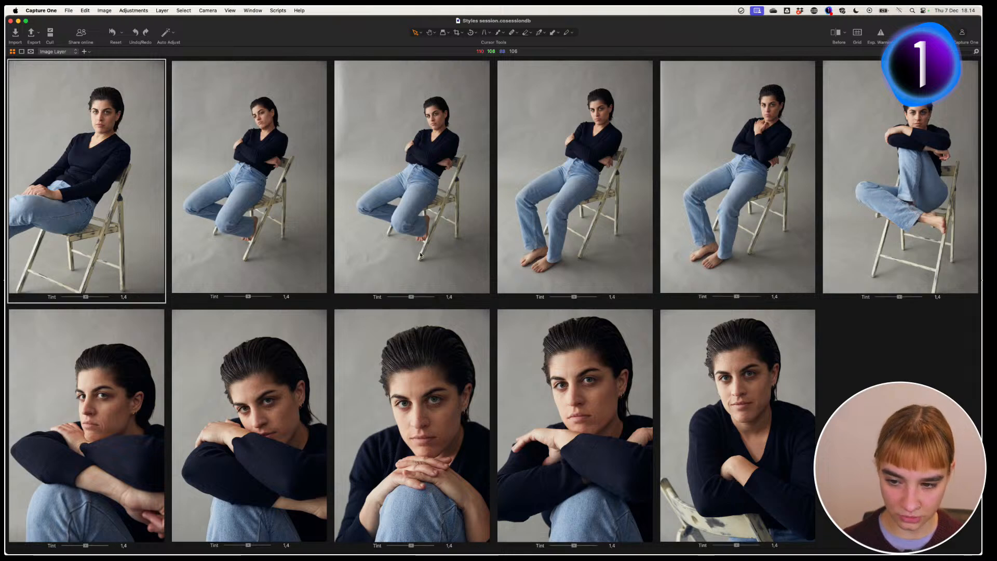
drag(420, 253, 428, 254)
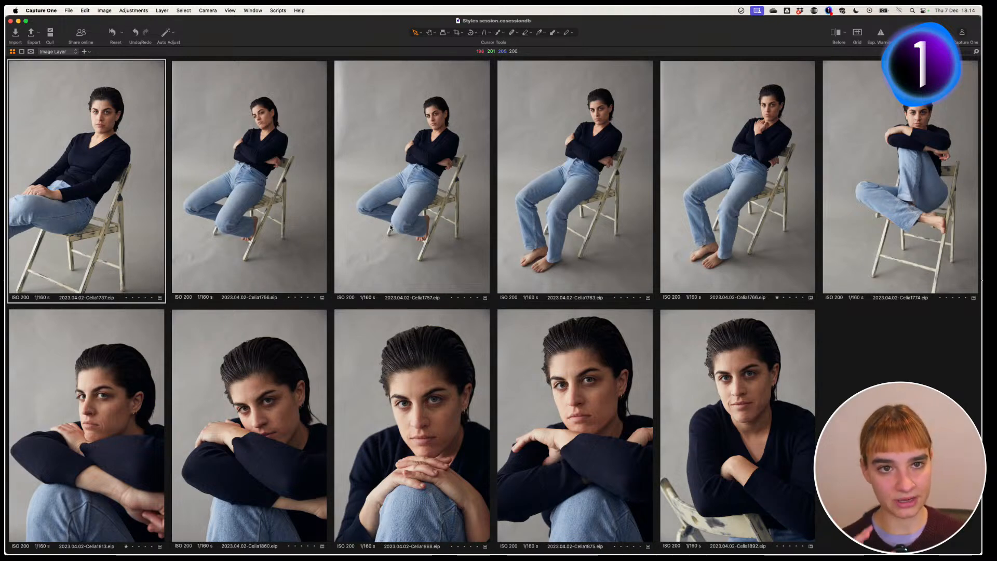
key(super+t)
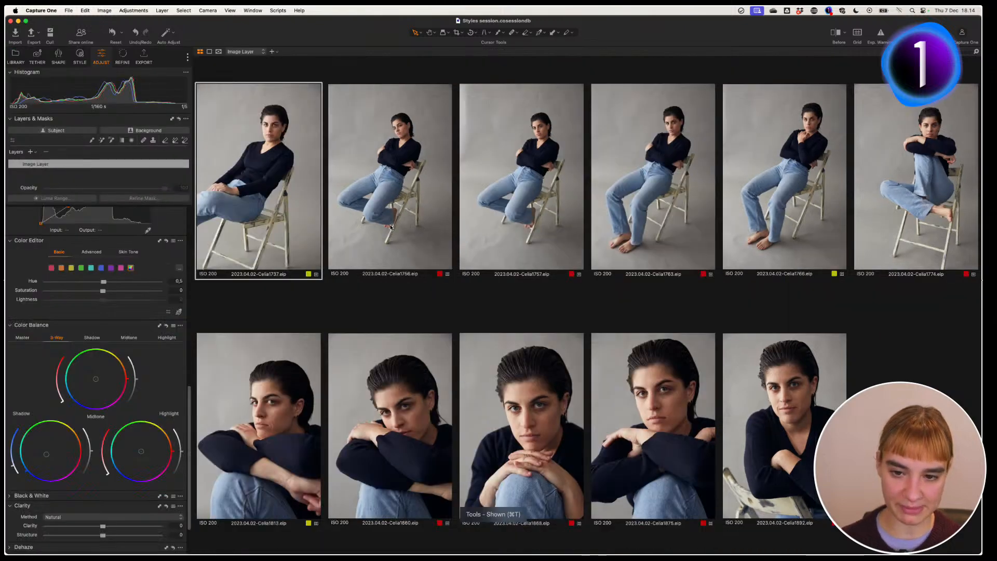
Step: Restore the image browser and open the Library tools showing the Celia look1 and Celia look2 albums
key(super+b)
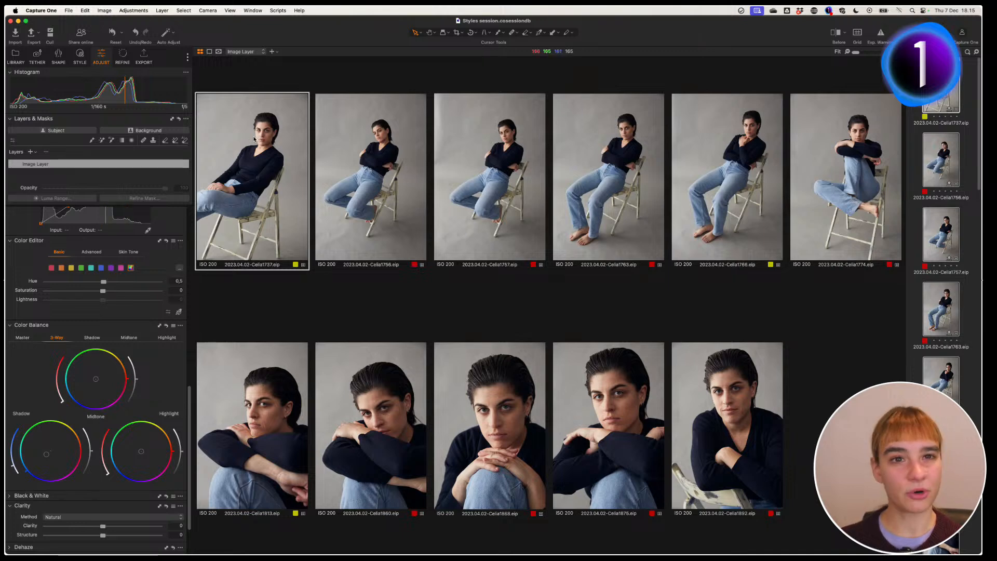
click(16, 54)
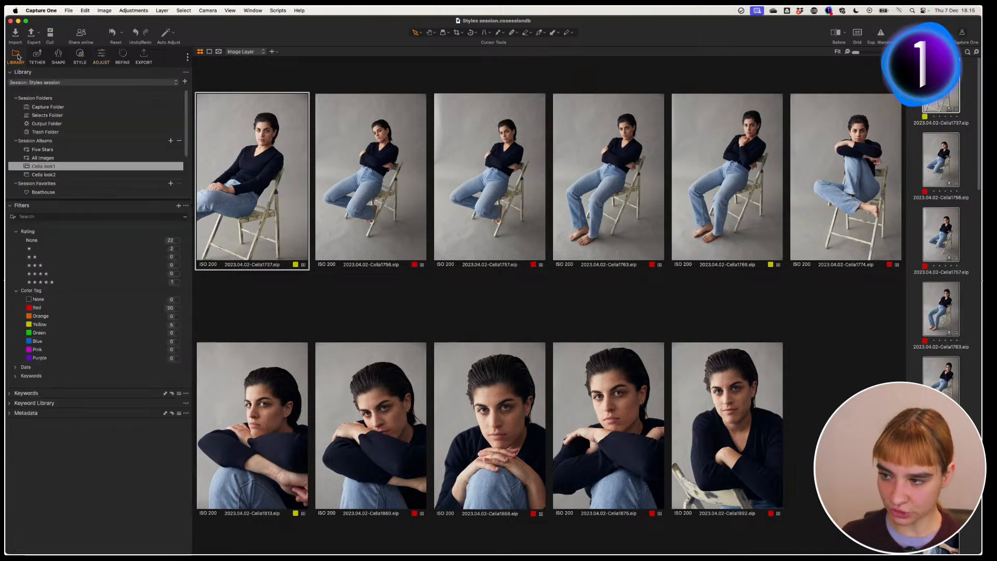
Step: Open the look2 album in the Adjust tab and browse to the edited Celia0666 close-up
click(48, 175)
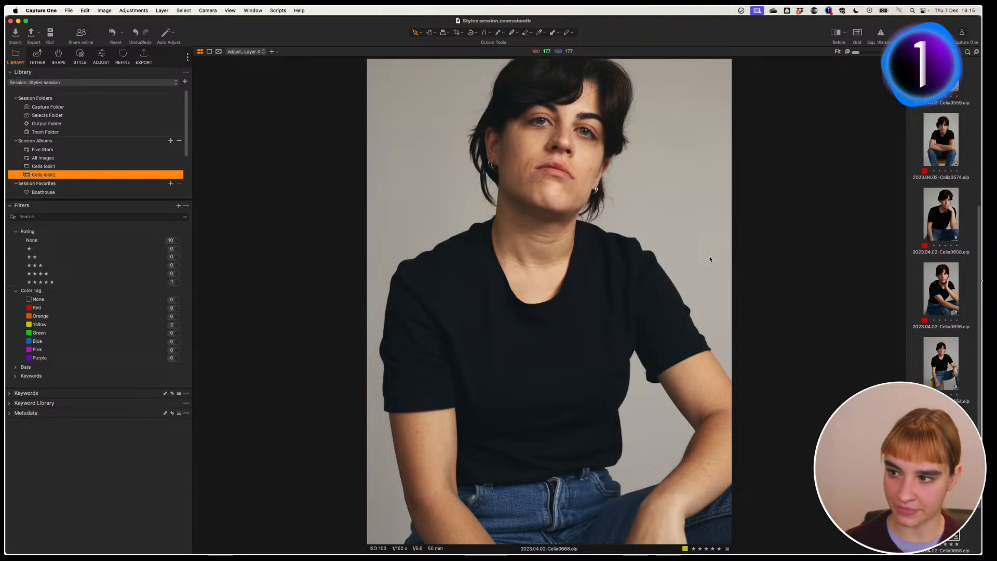
click(101, 57)
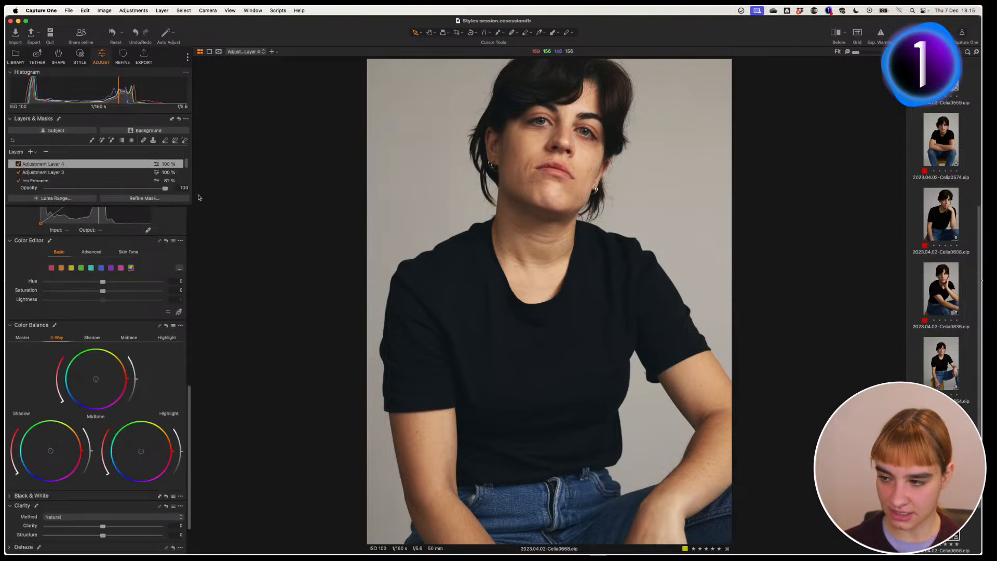
key(g)
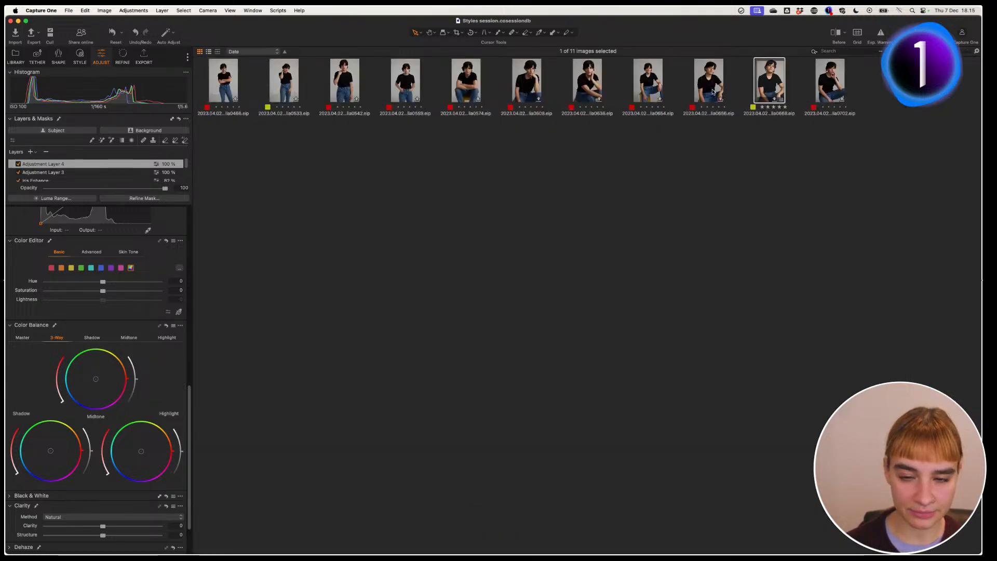
key(g)
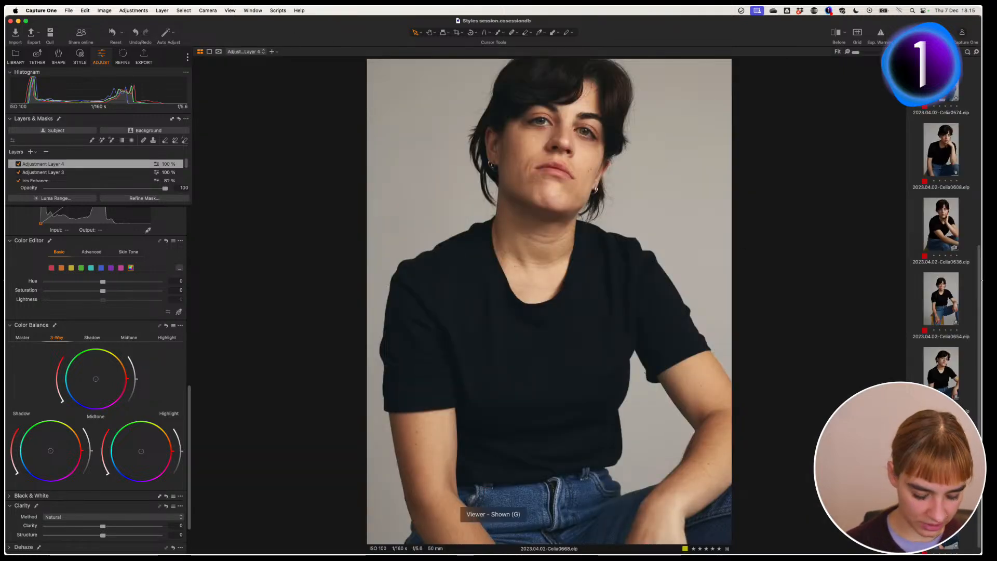
key(Down)
key(Down)
key(Down)
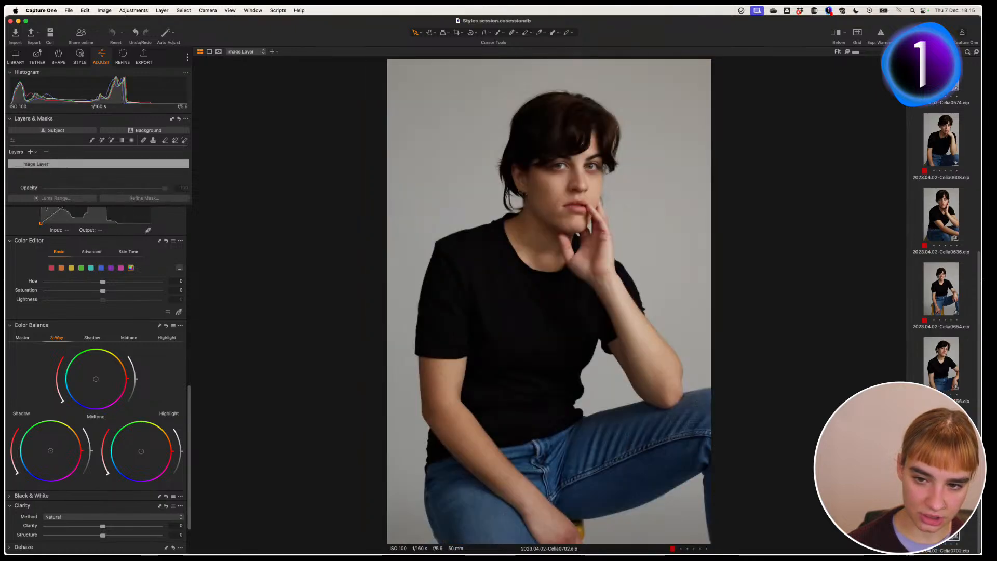
key(Up)
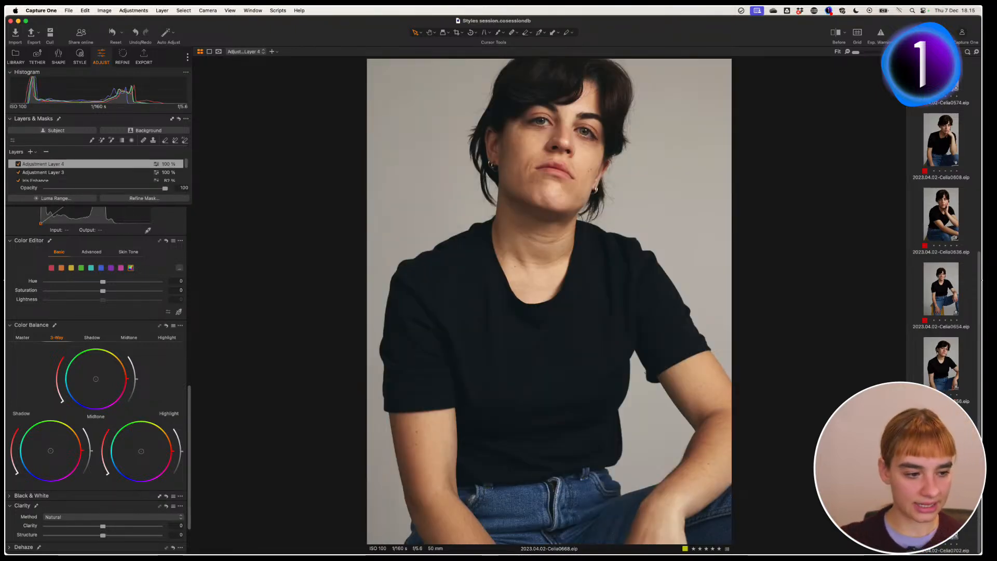
Step: Compare Celia0666 against its original with a Before/After divider, then turn the comparison off
click(835, 32)
drag(549, 301, 347, 305)
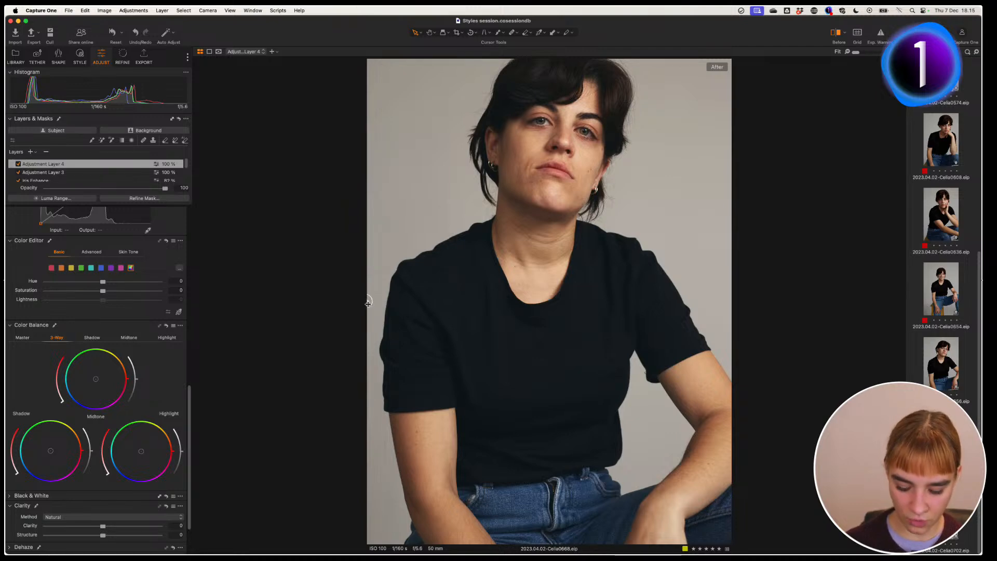
key(y)
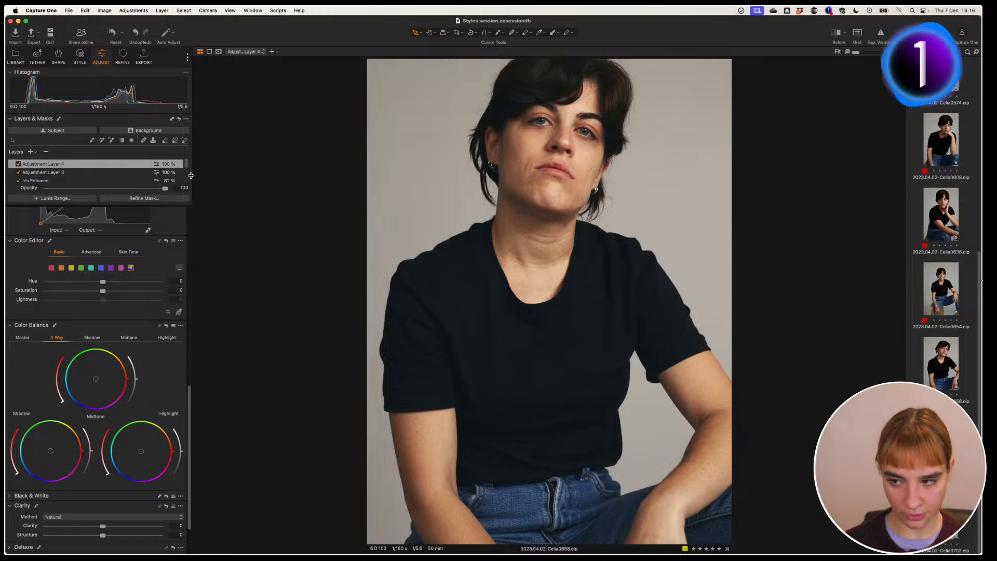
mouse_move(186, 165)
mouse_down()
mouse_move(188, 180)
mouse_move(188, 162)
mouse_up()
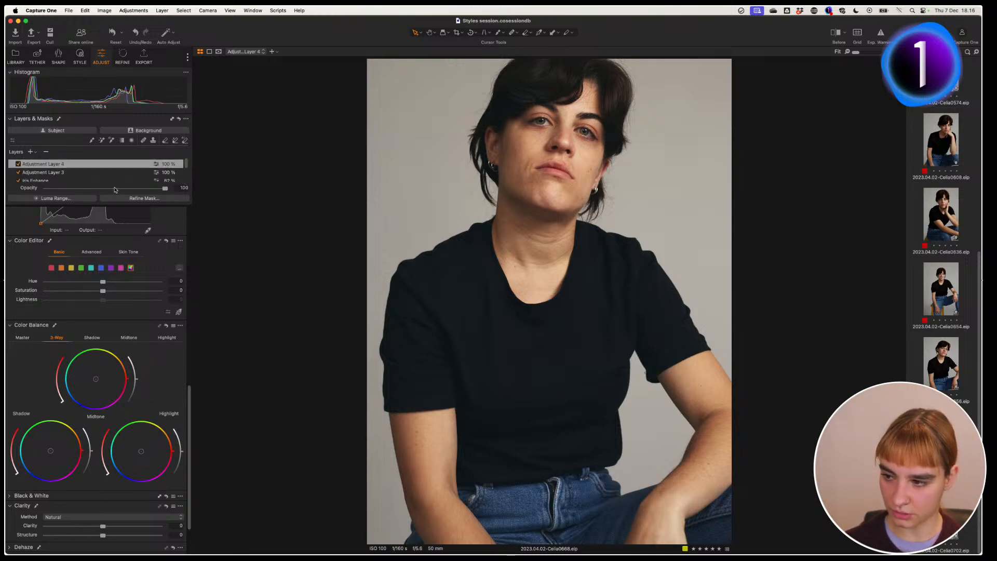
Step: Turn off Adjustment Layers 4 and 3, Iris Enhance, Brightness (+) and Color grading to see their effect
click(18, 163)
click(18, 172)
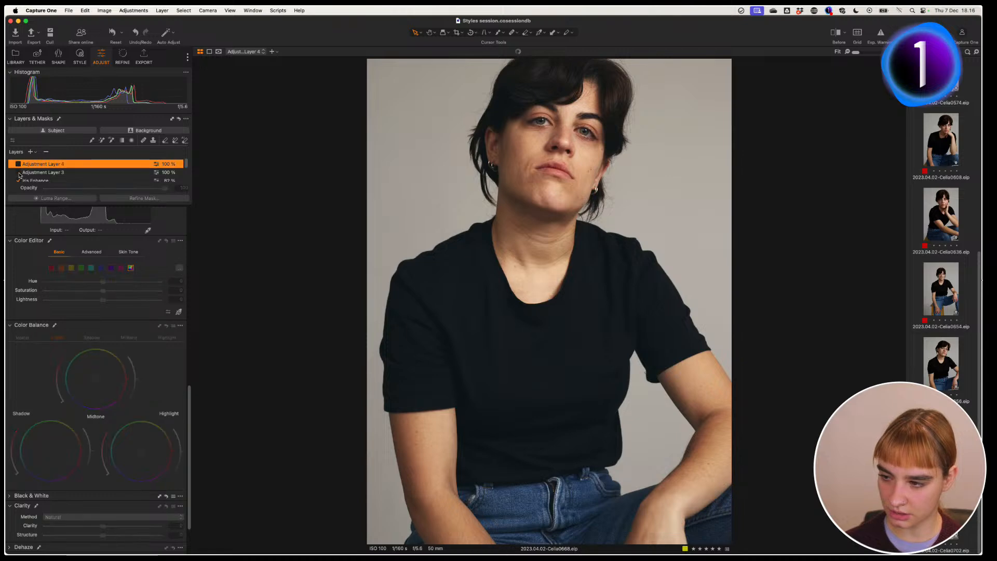
click(18, 180)
drag(186, 172, 185, 178)
click(19, 173)
click(19, 180)
click(36, 174)
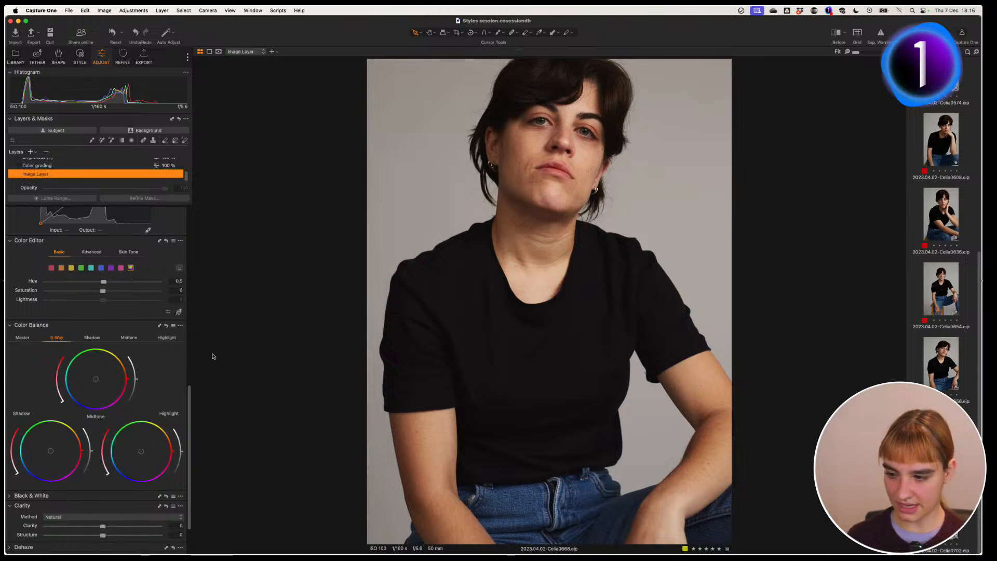
mouse_move(189, 395)
mouse_down()
mouse_move(189, 405)
mouse_move(192, 266)
mouse_move(210, 201)
mouse_move(190, 340)
mouse_move(199, 214)
mouse_up()
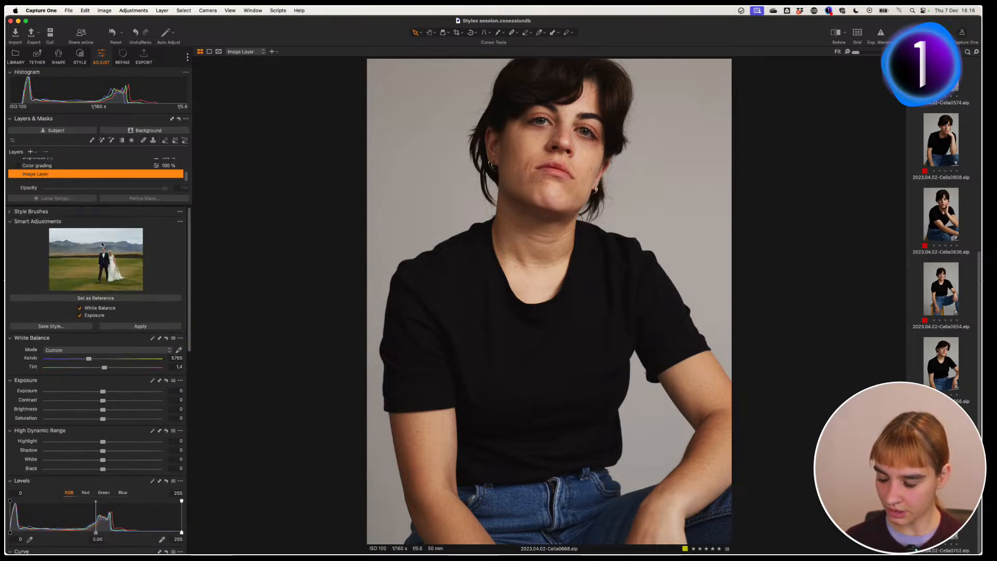
Step: View the masks of the Color grading, Brightness (+) and Iris Enhance layers
click(27, 165)
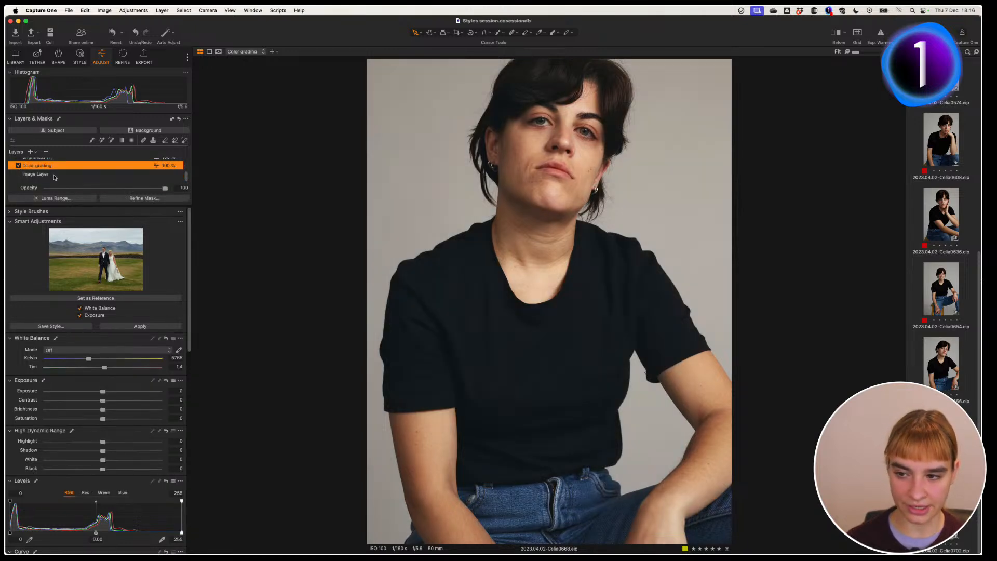
key(m)
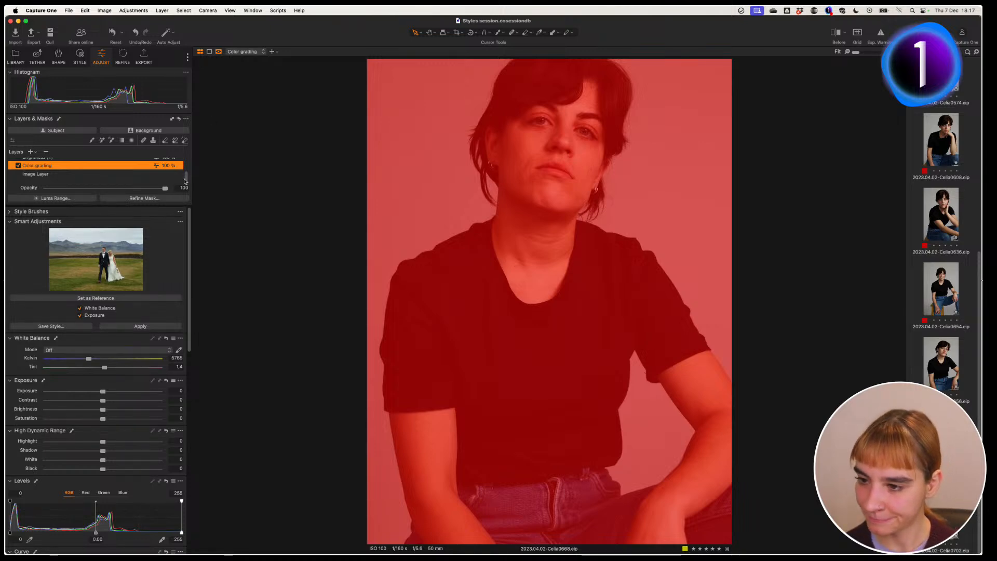
drag(188, 180, 187, 169)
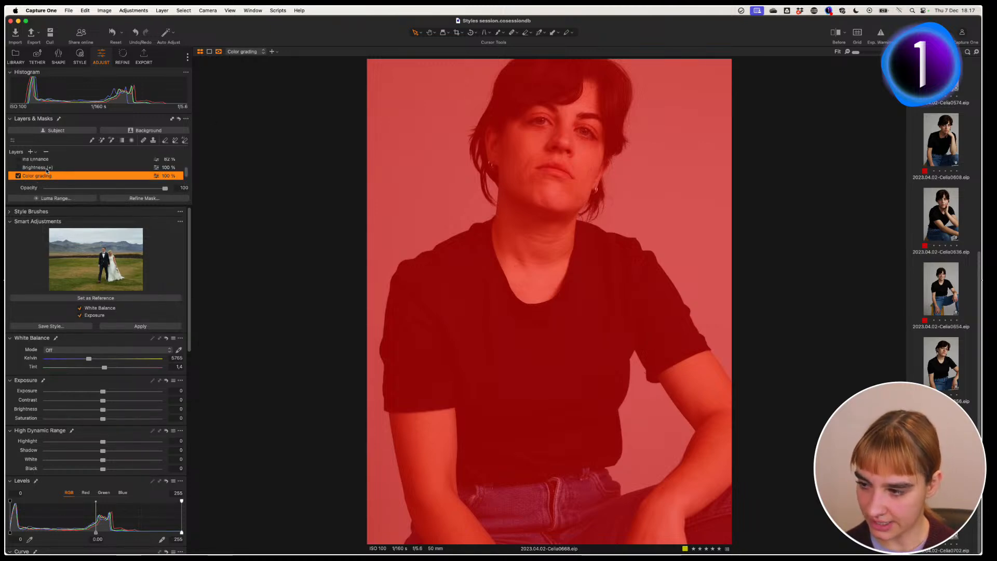
click(53, 168)
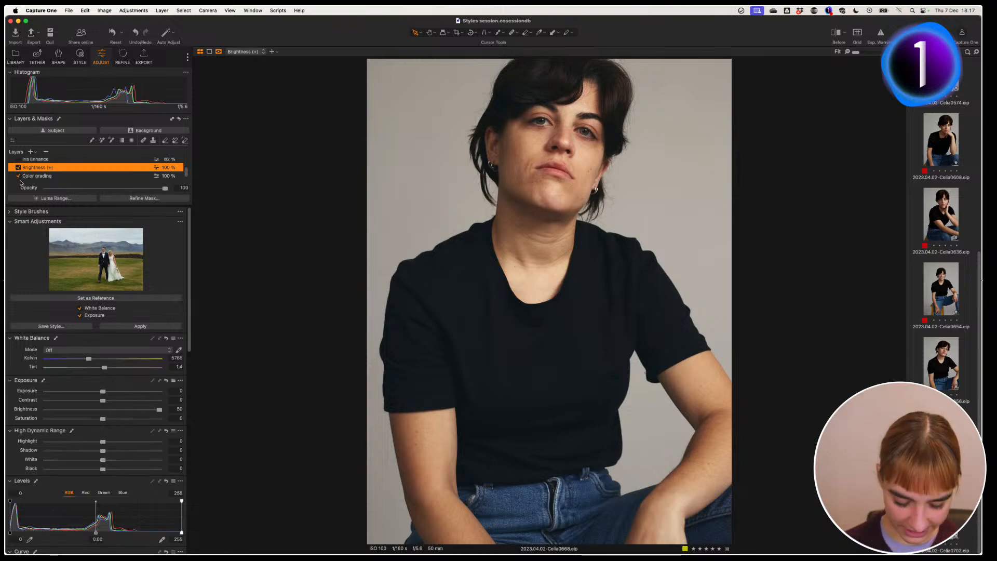
key(m)
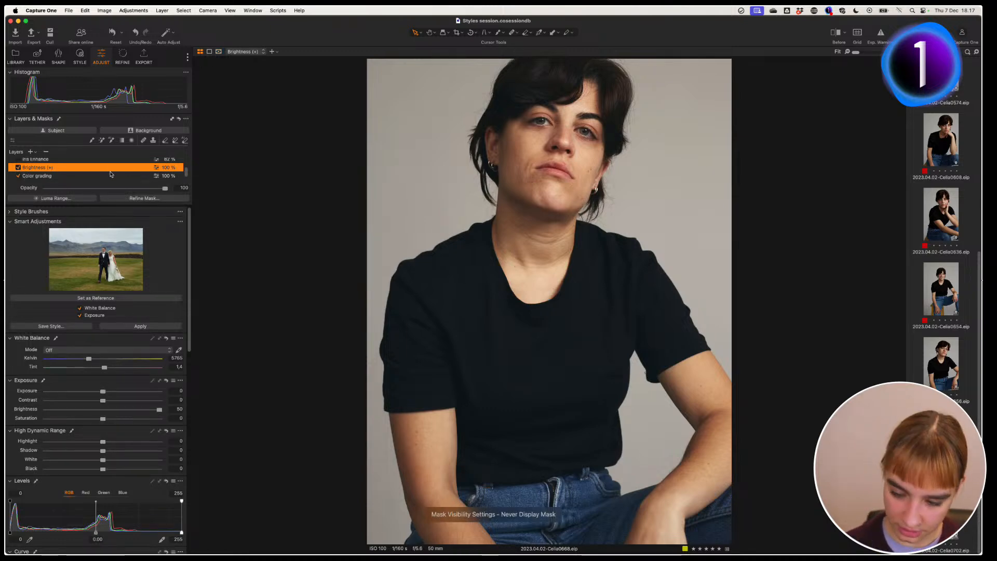
key(m)
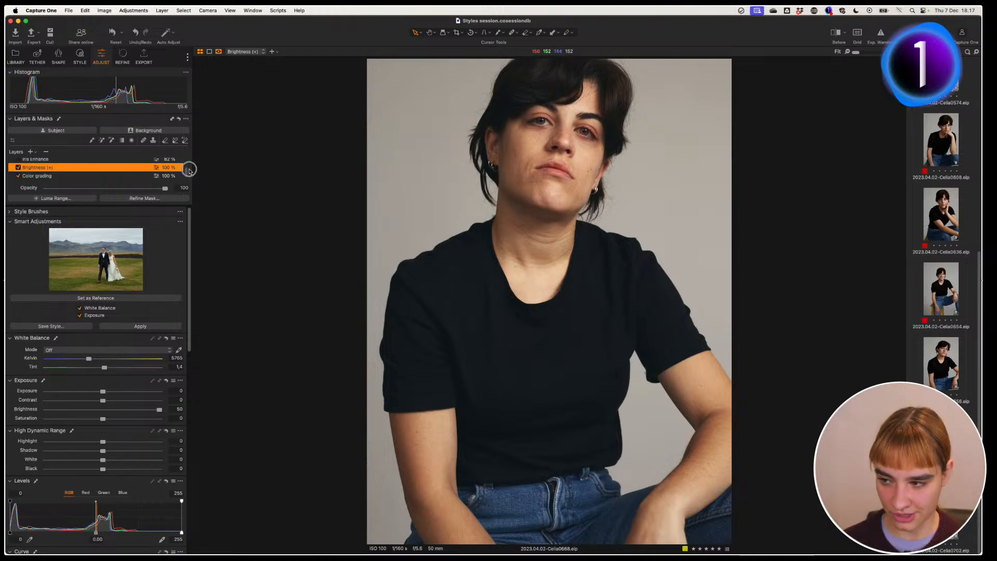
drag(186, 173, 185, 169)
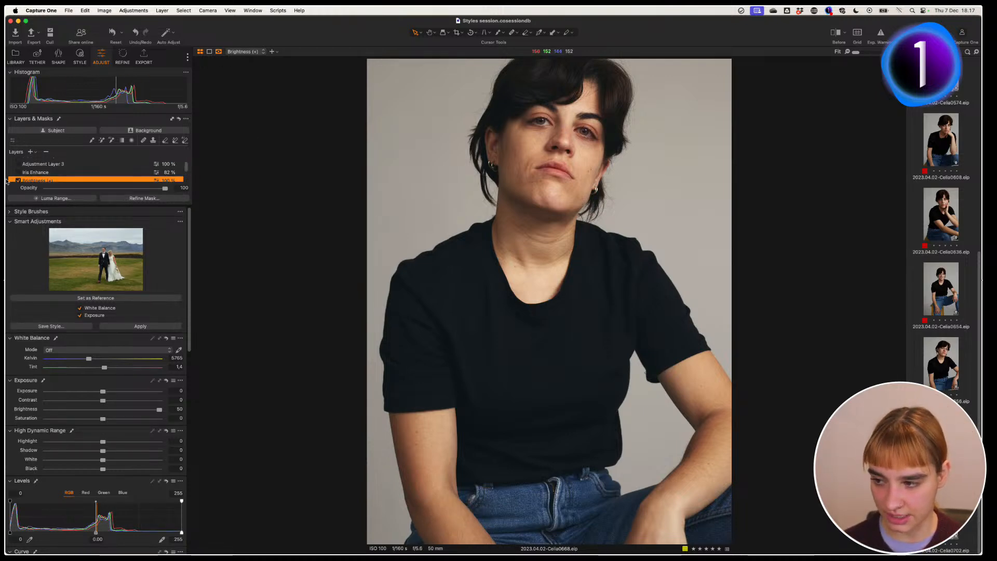
click(46, 171)
click(18, 172)
key(m)
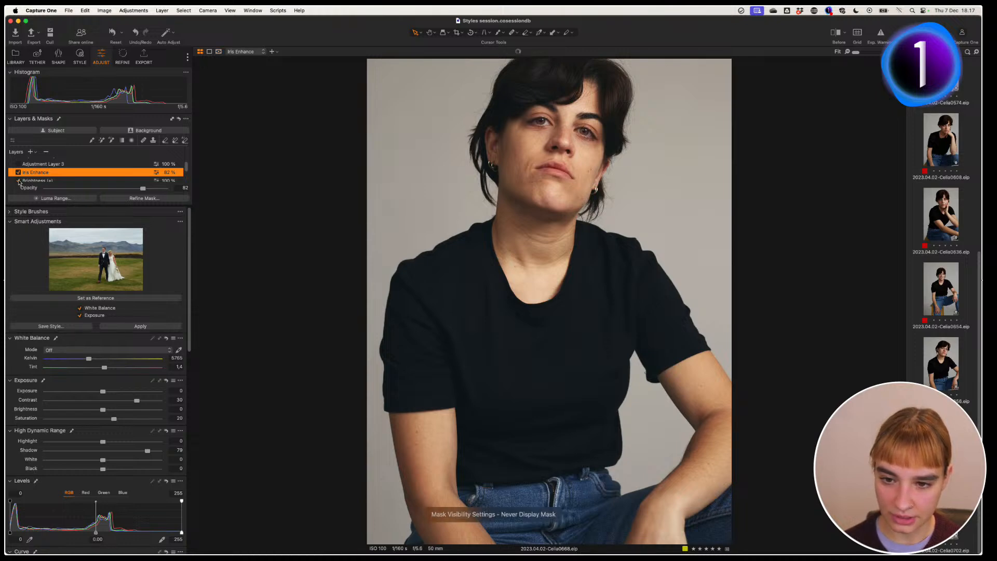
Step: View the masks of Adjustment Layers 3 and 4, leaving the overlay hidden
click(24, 166)
key(m)
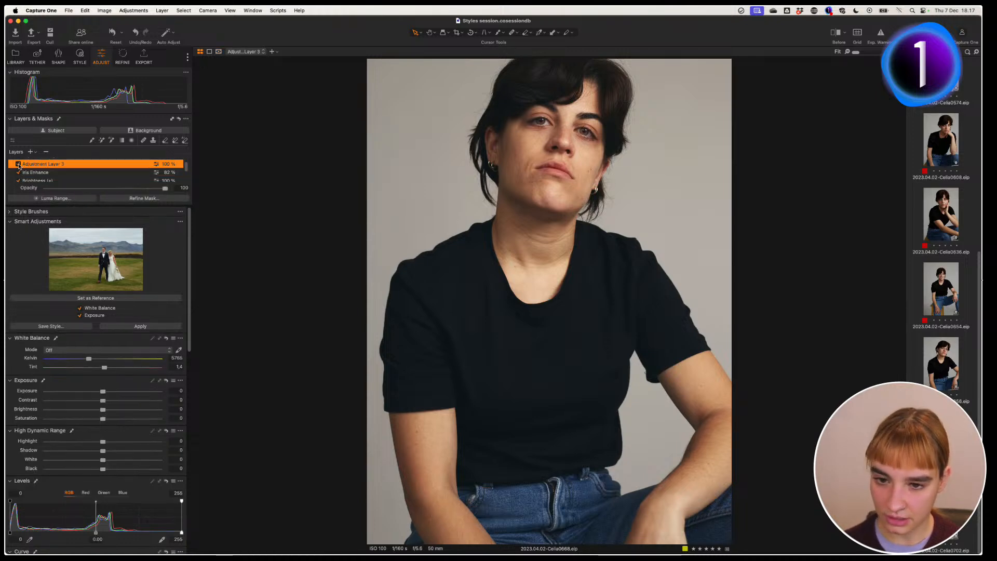
click(18, 164)
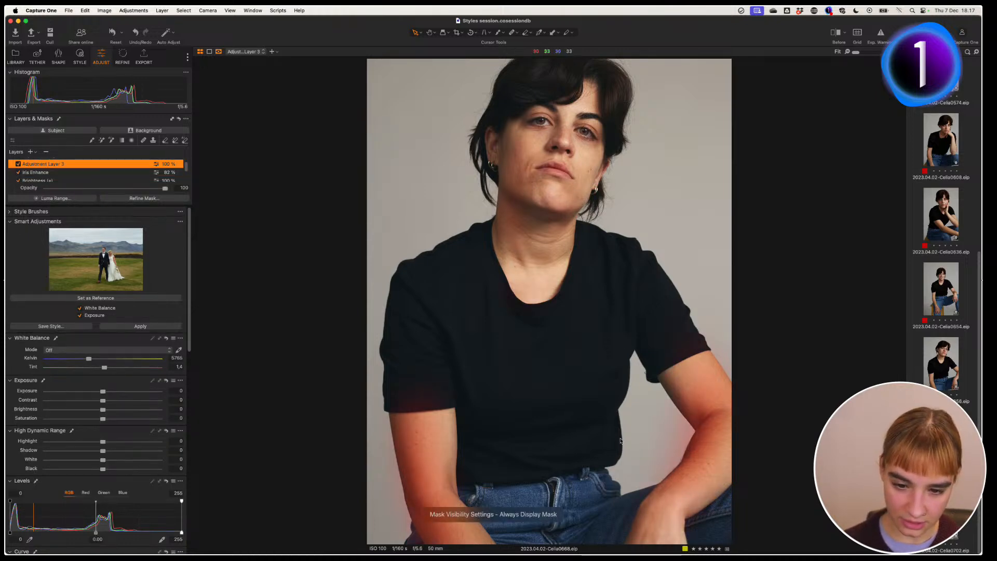
drag(187, 170, 187, 164)
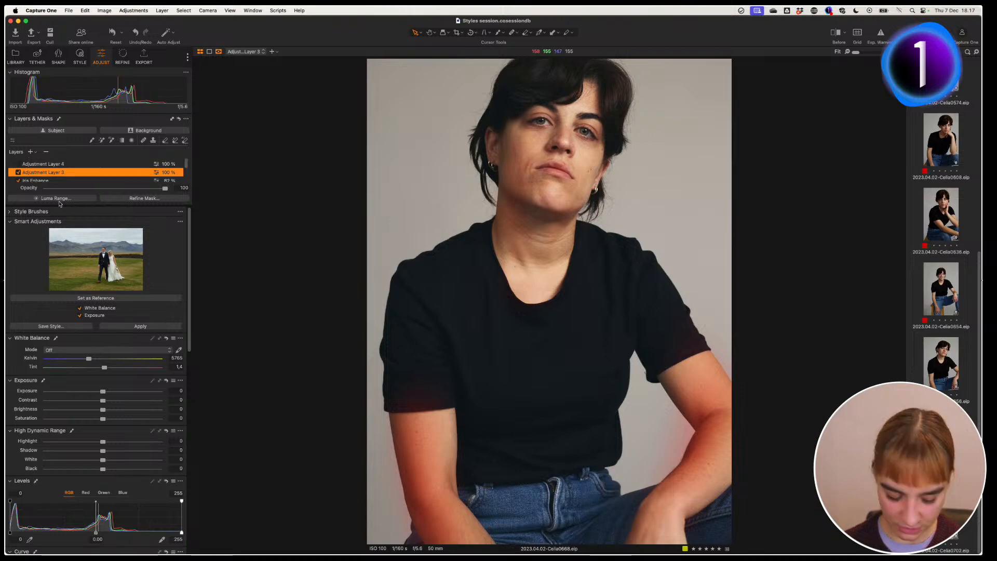
key(m)
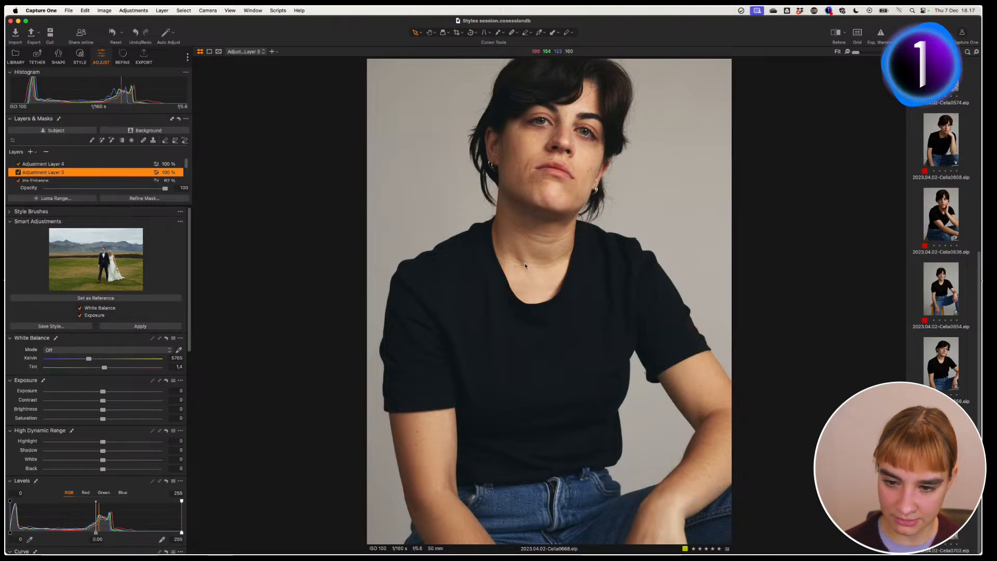
click(107, 165)
key(m)
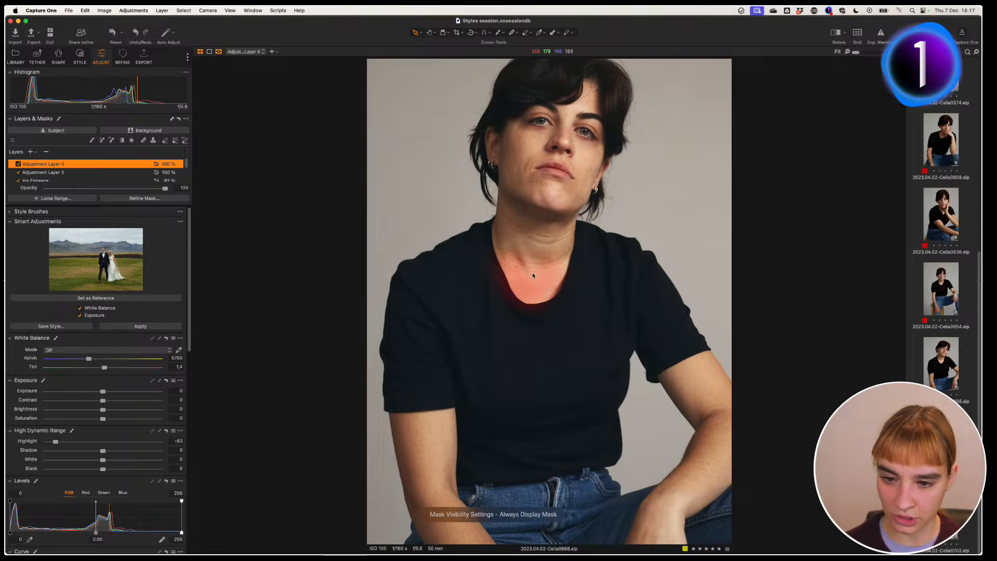
key(m)
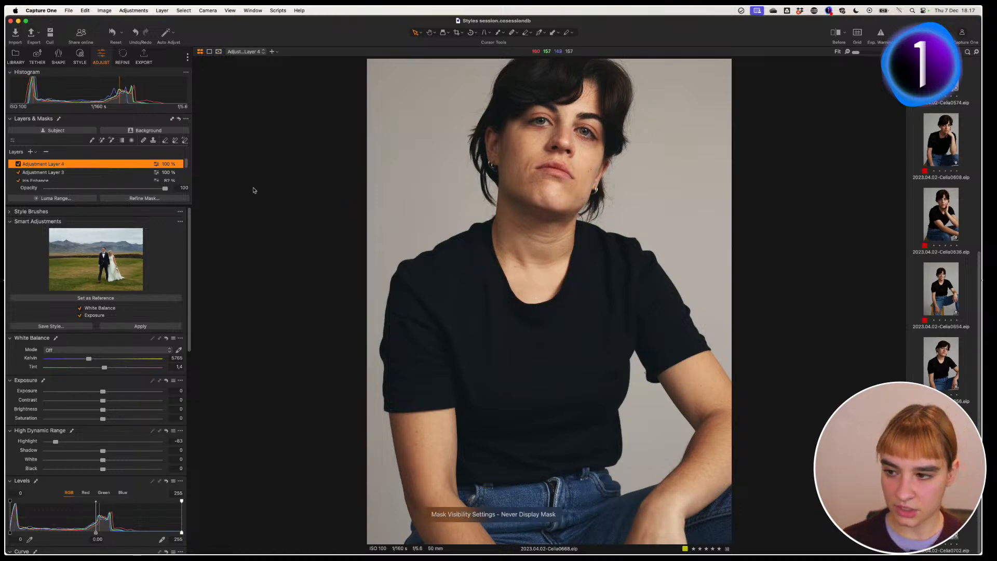
drag(187, 164, 184, 176)
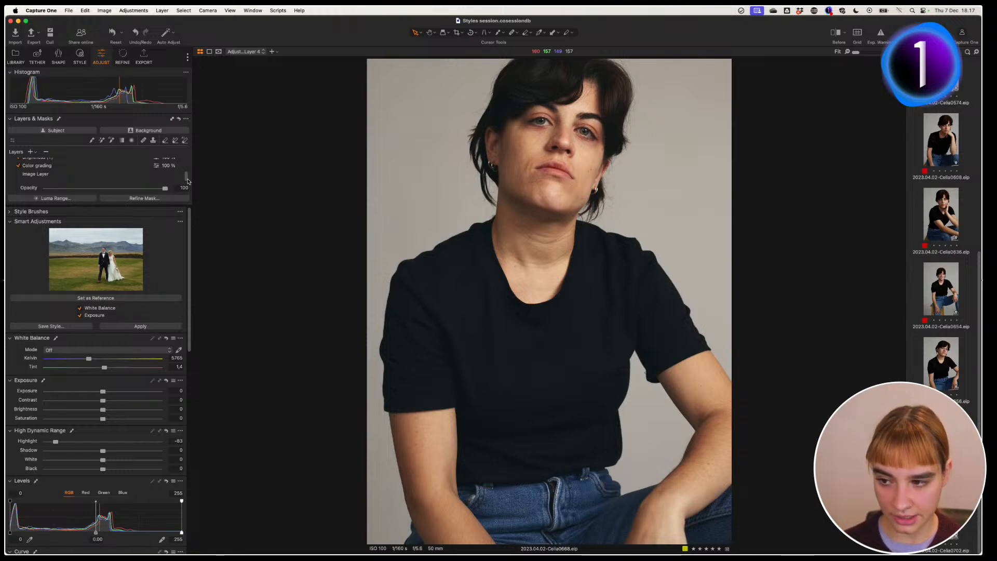
drag(187, 179, 187, 167)
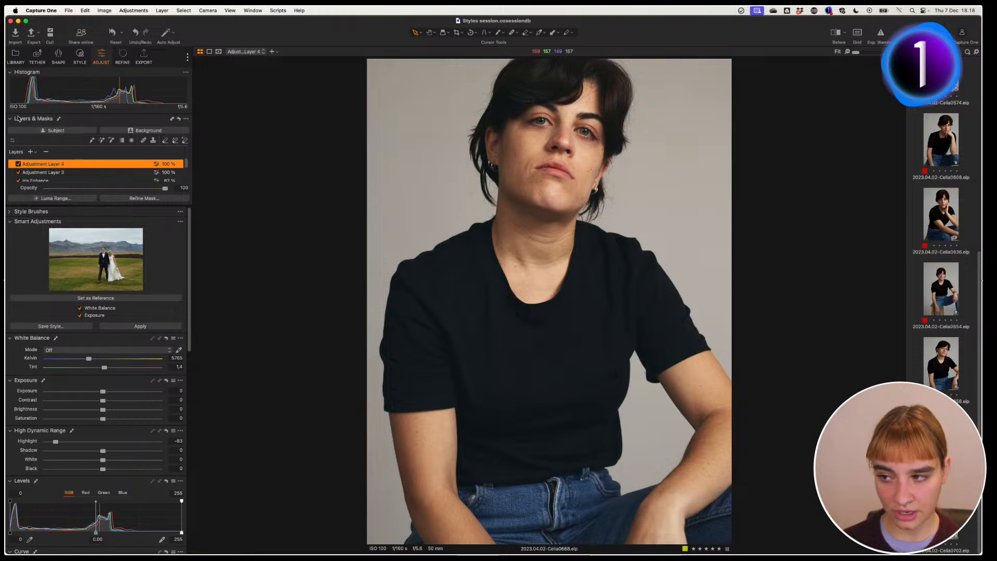
Step: Auto-create Background Mask 1 and check its hair edges at 100% in red and grayscale views
click(159, 133)
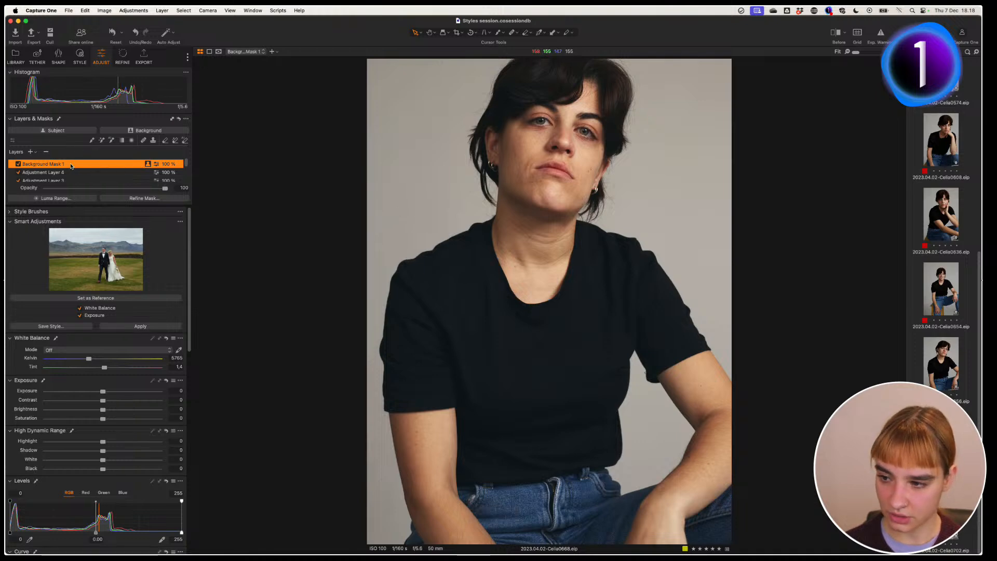
key(m)
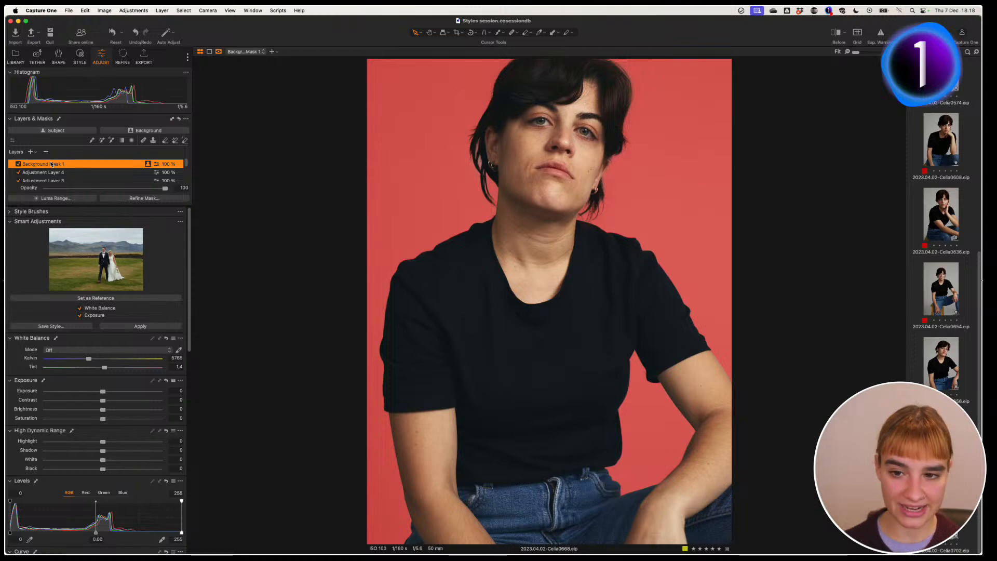
key(h)
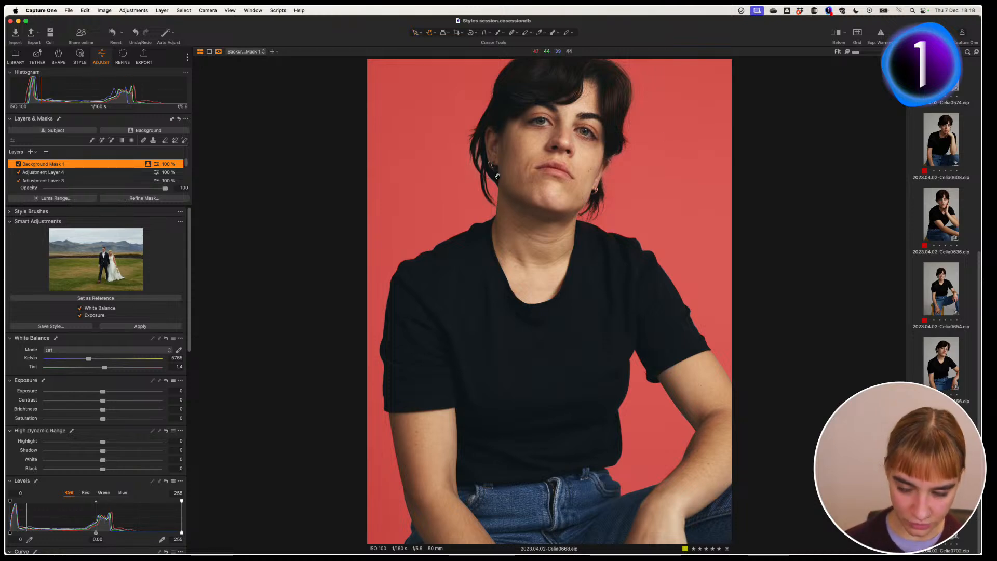
double_click(508, 185)
drag(449, 191, 425, 209)
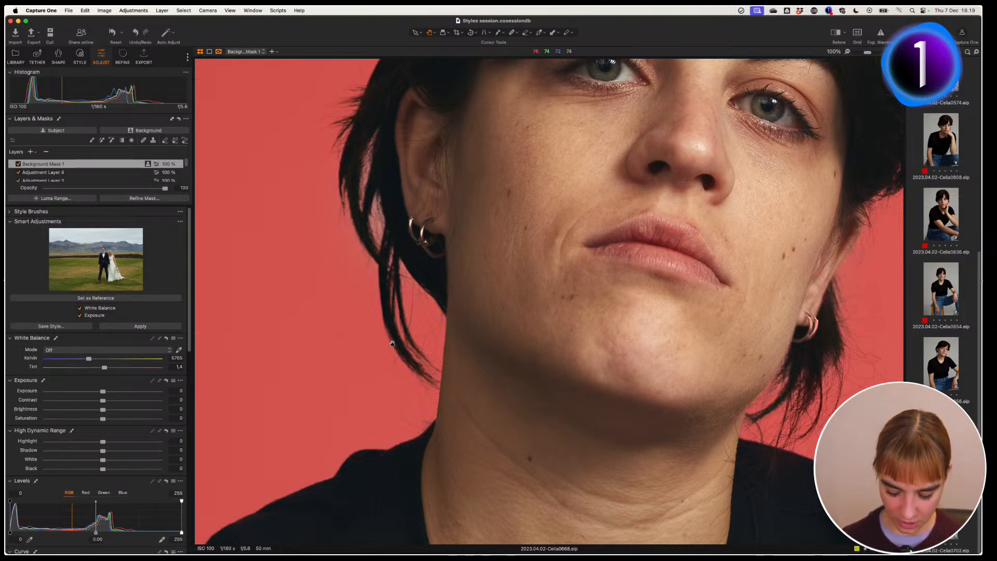
key(alt+m)
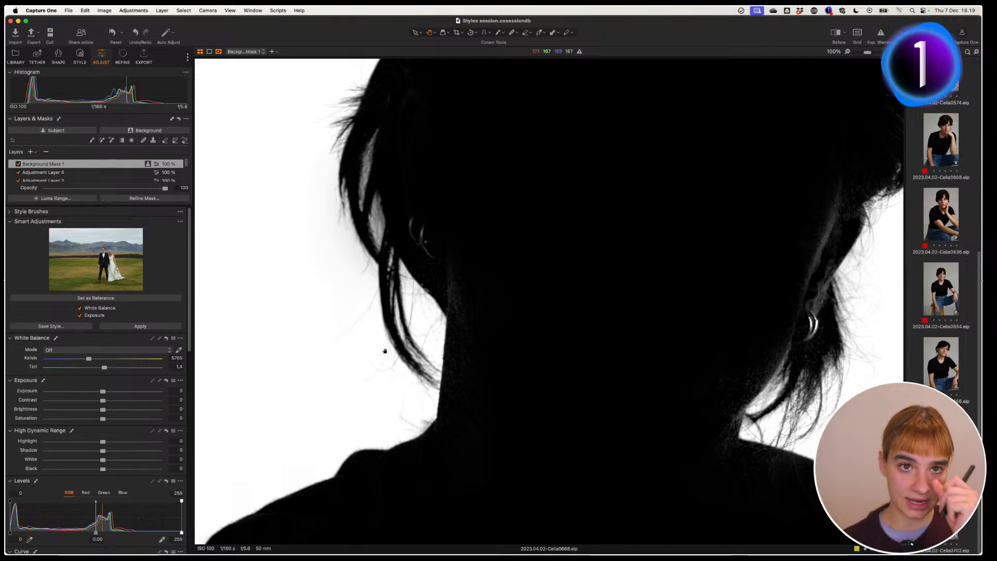
key(m)
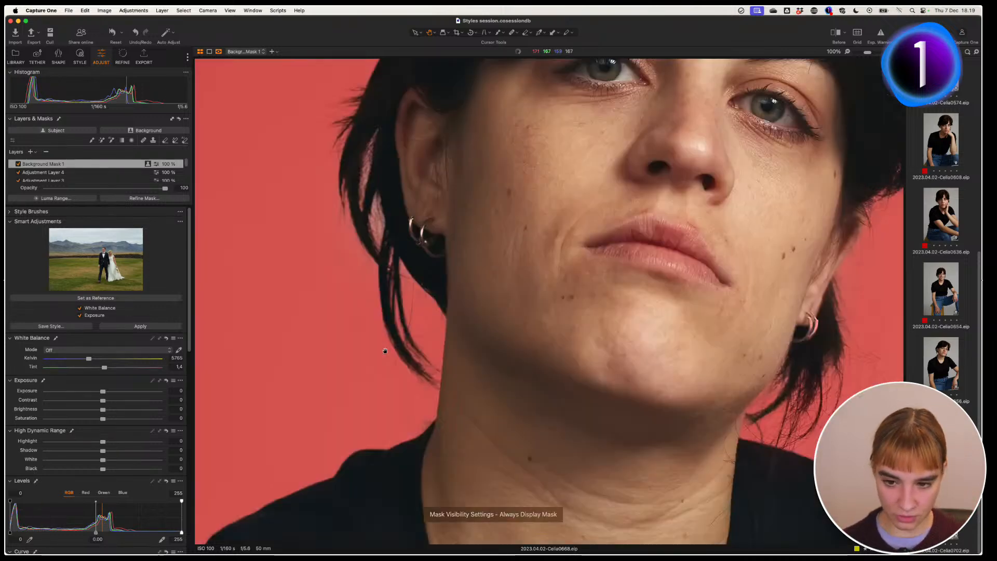
key(m)
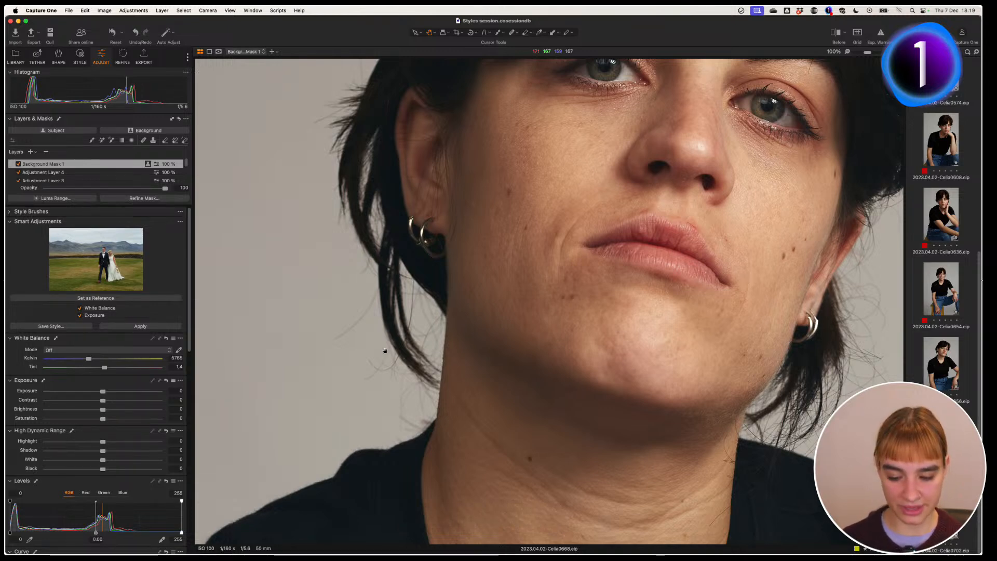
double_click(565, 350)
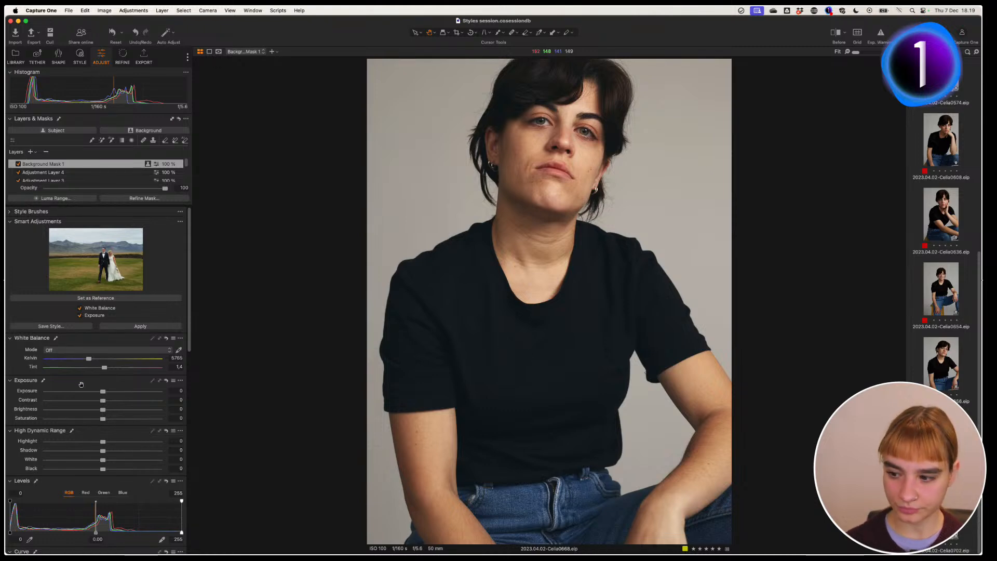
Step: Set Background Mask 1's Brightness to -5 and toggle the layer off and on to compare
click(113, 165)
mouse_move(98, 409)
mouse_down()
mouse_move(80, 418)
mouse_move(81, 410)
mouse_up()
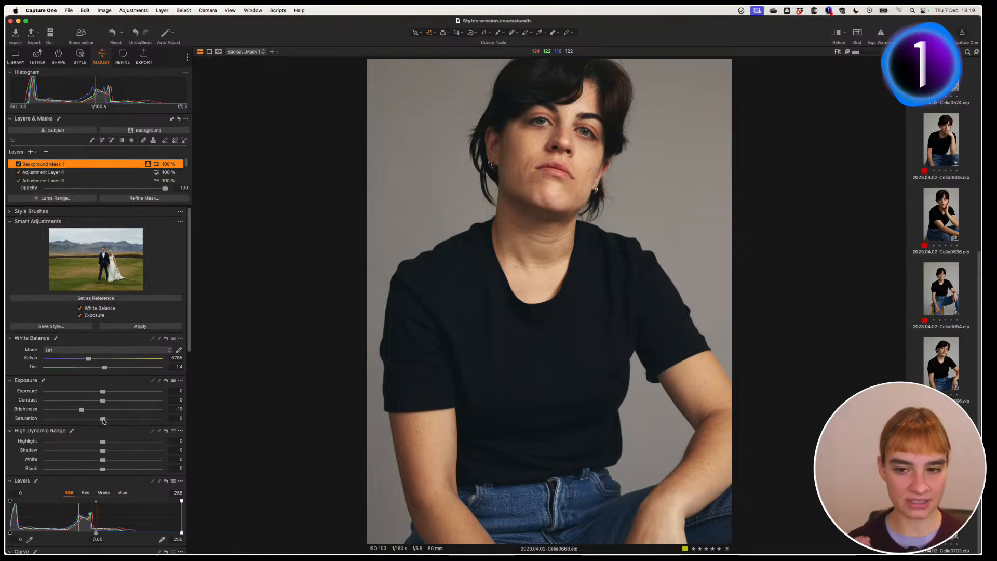
drag(85, 413, 96, 409)
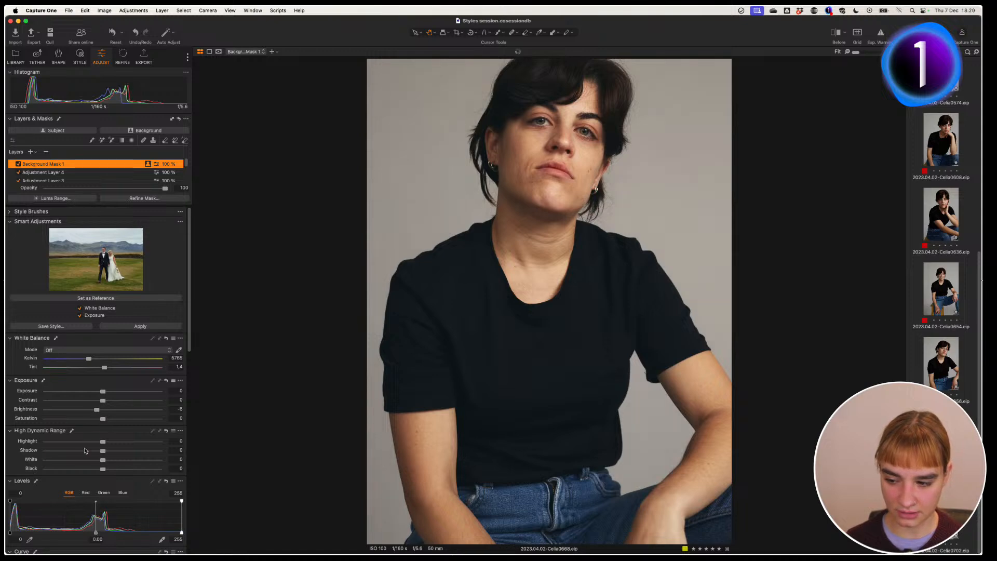
click(19, 164)
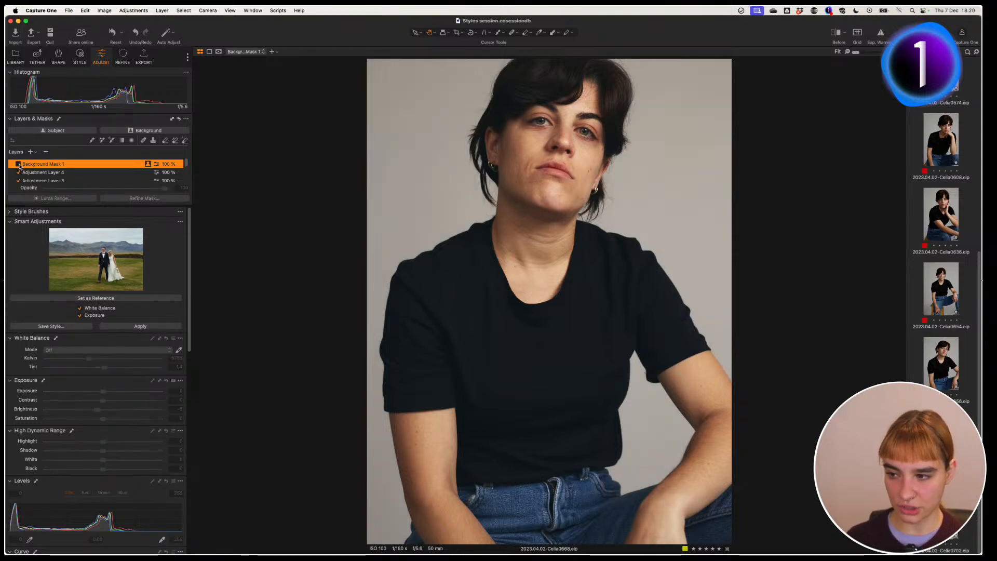
click(18, 164)
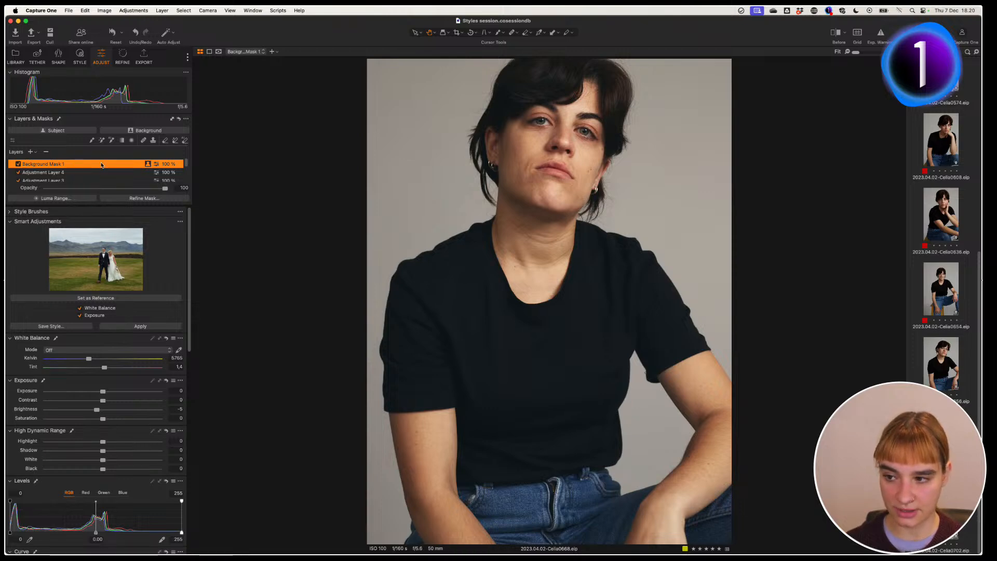
click(80, 56)
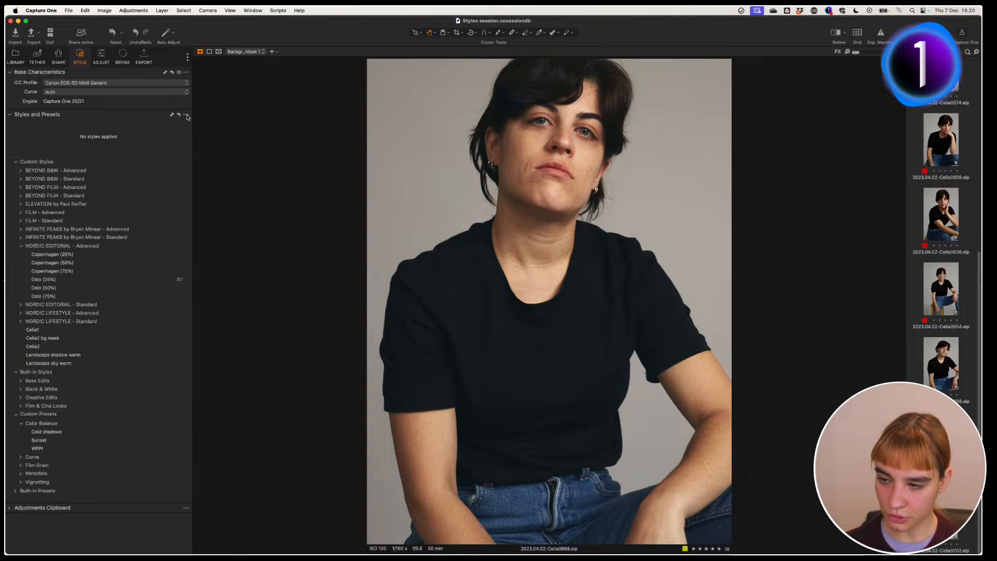
click(187, 115)
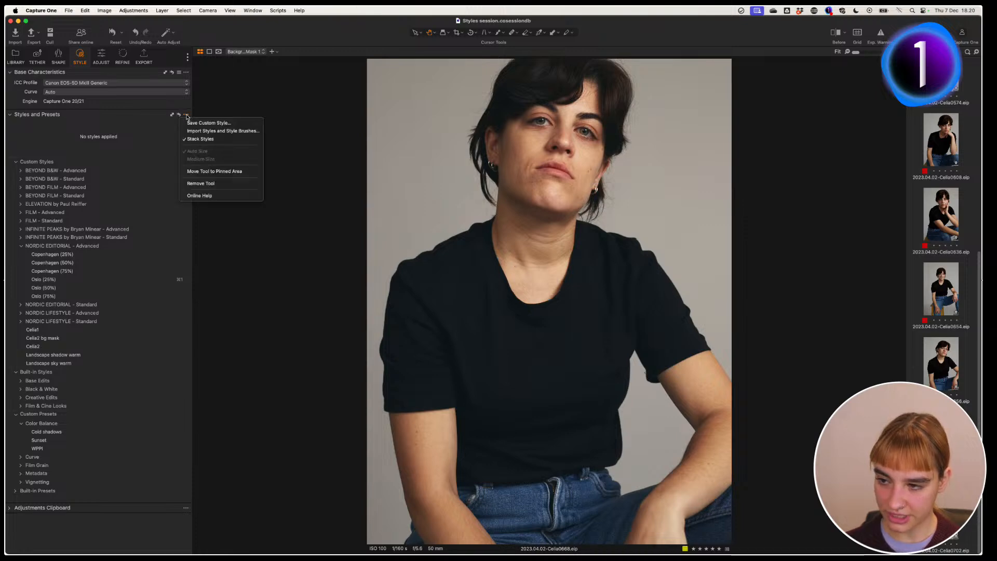
click(225, 123)
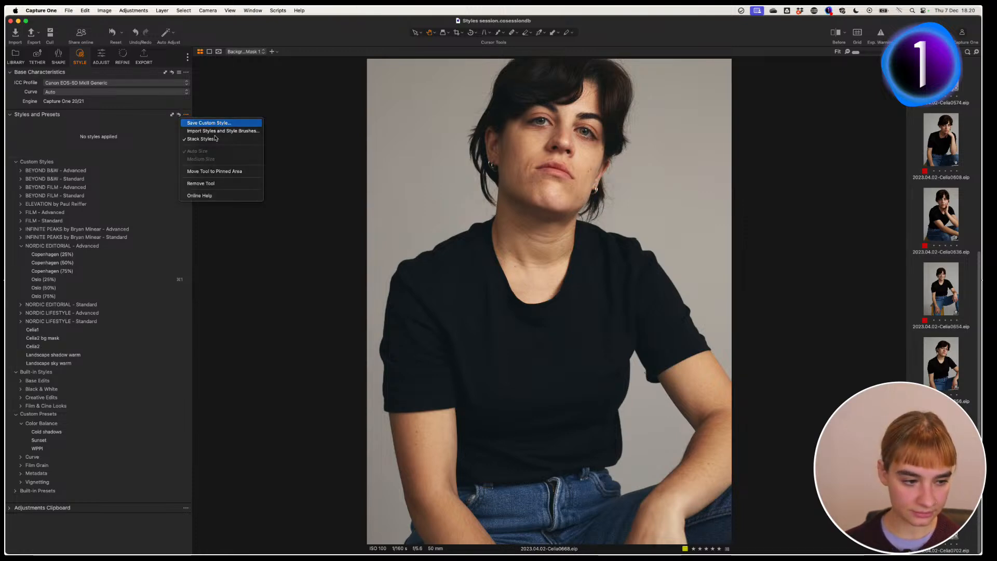
drag(237, 116, 287, 111)
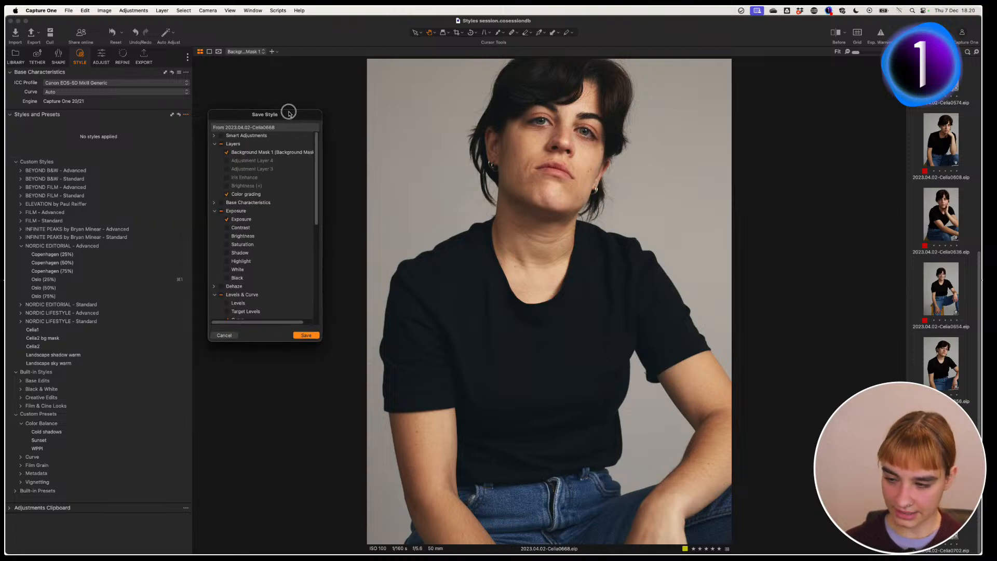
drag(321, 353, 356, 390)
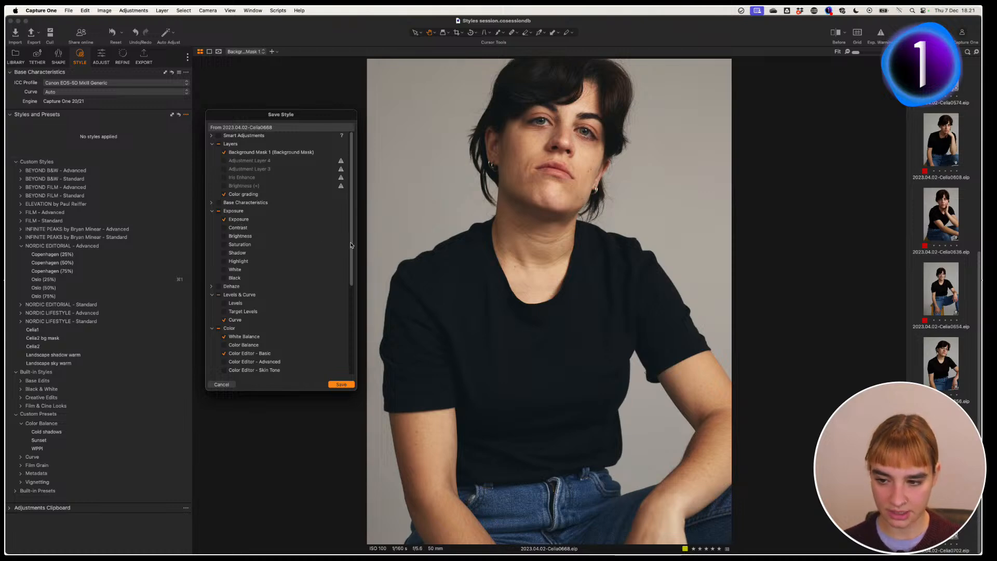
scroll(351, 245, down, 3)
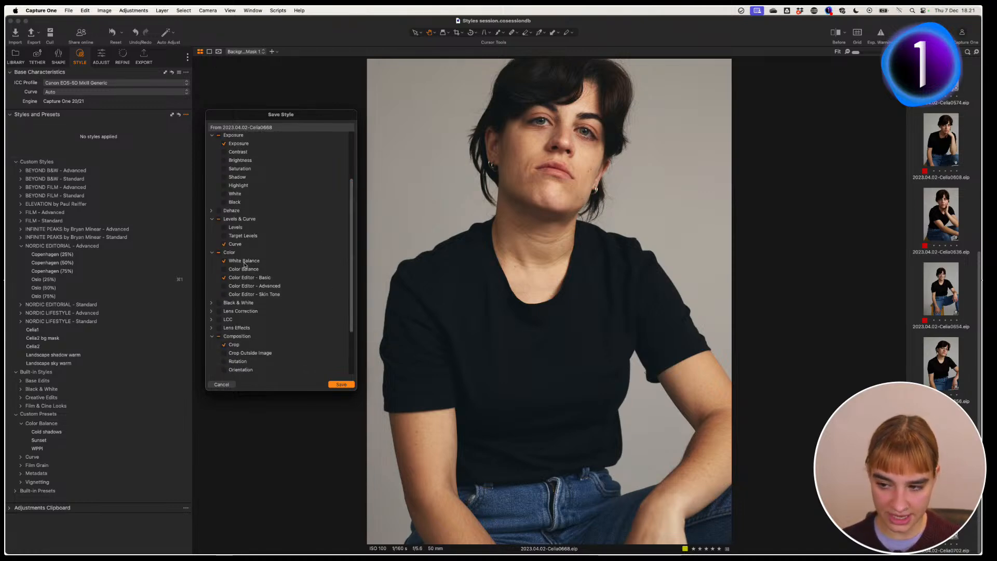
click(224, 345)
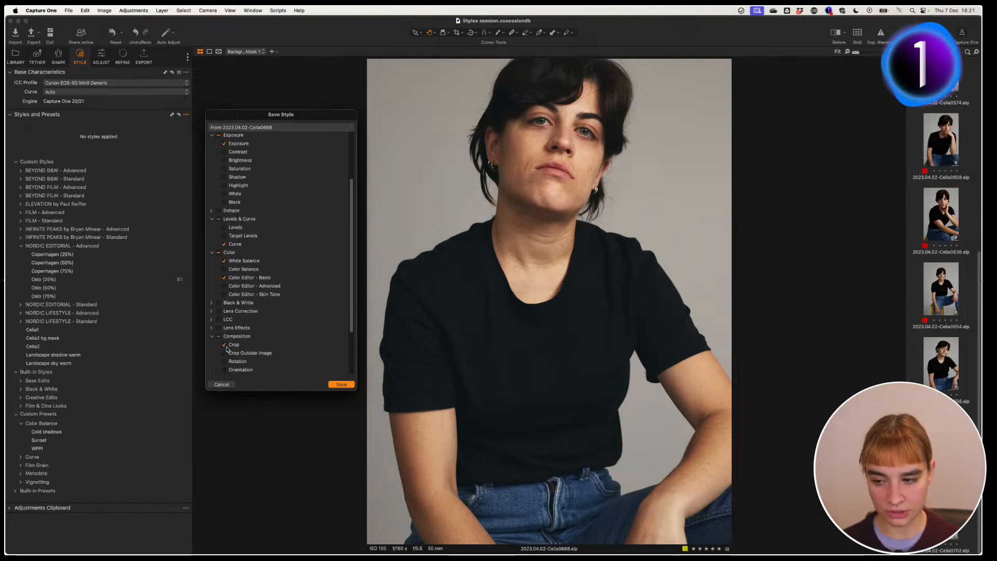
scroll(344, 343, down, 3)
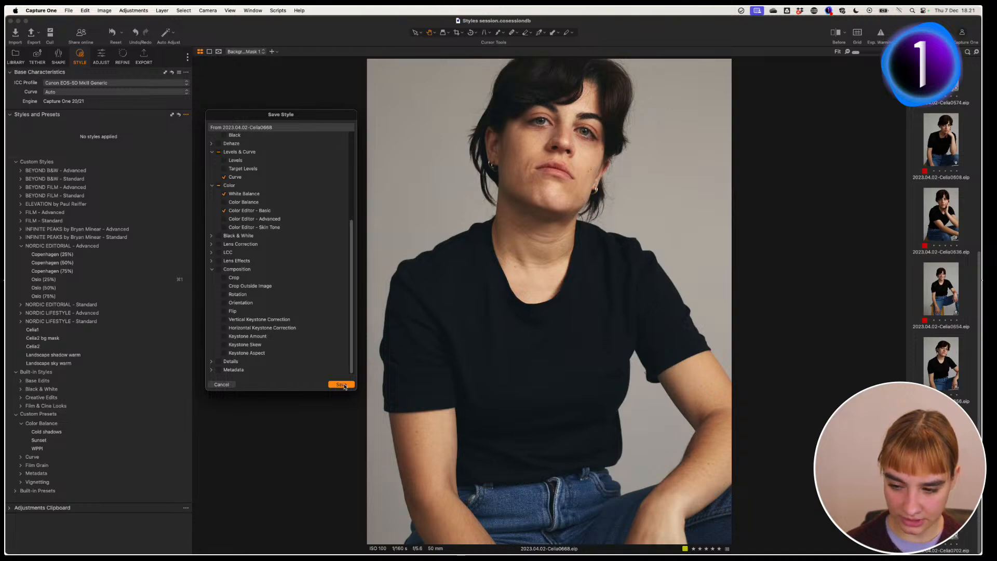
click(342, 385)
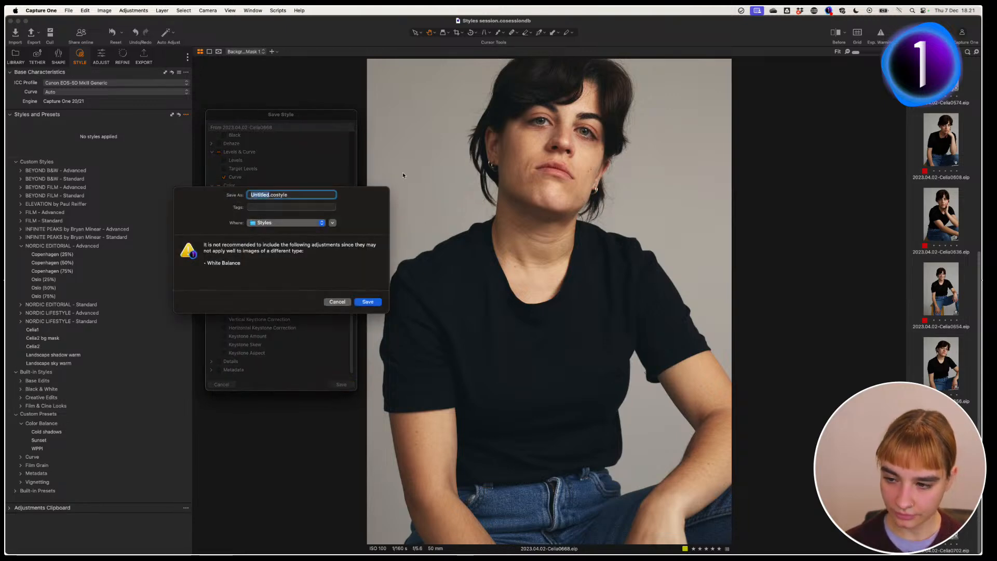
text(Celia2)
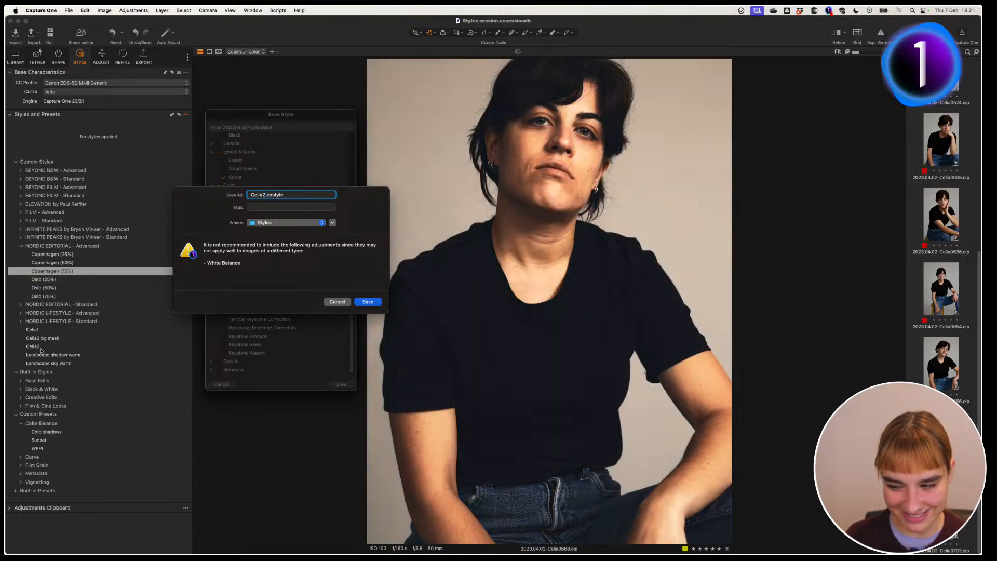
click(342, 304)
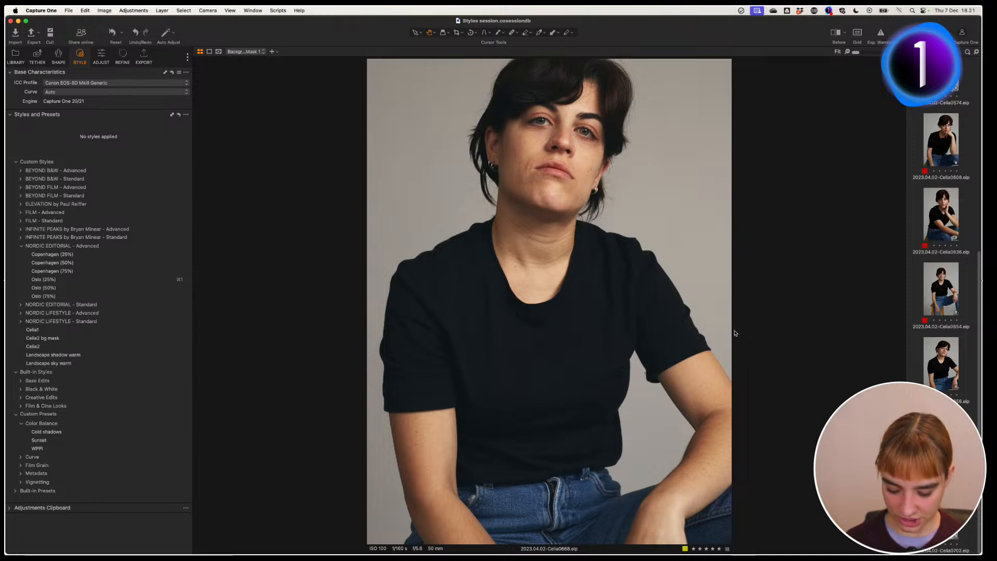
Step: Apply the Celia2 style to all shots except 0668
key(super+a)
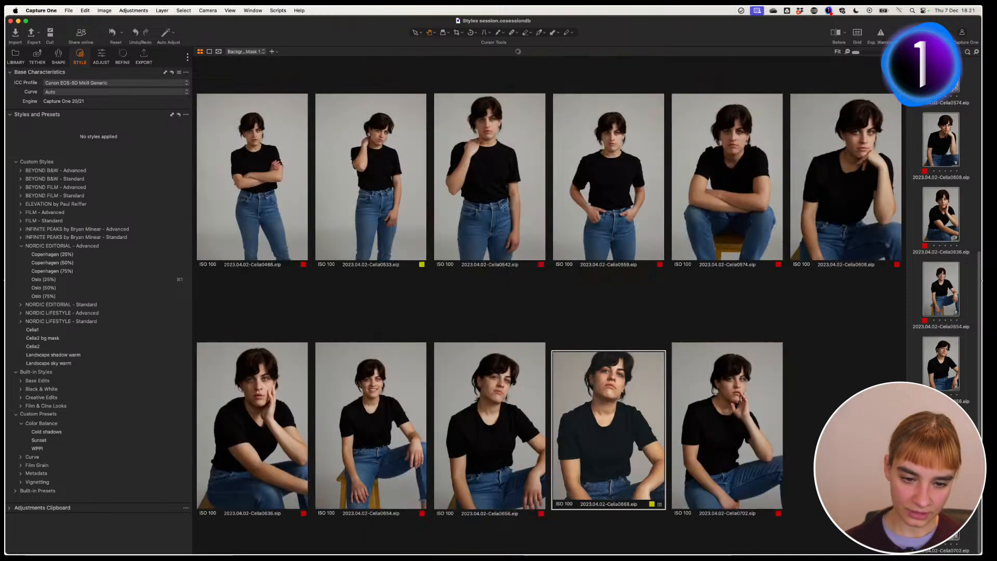
super+click(941, 439)
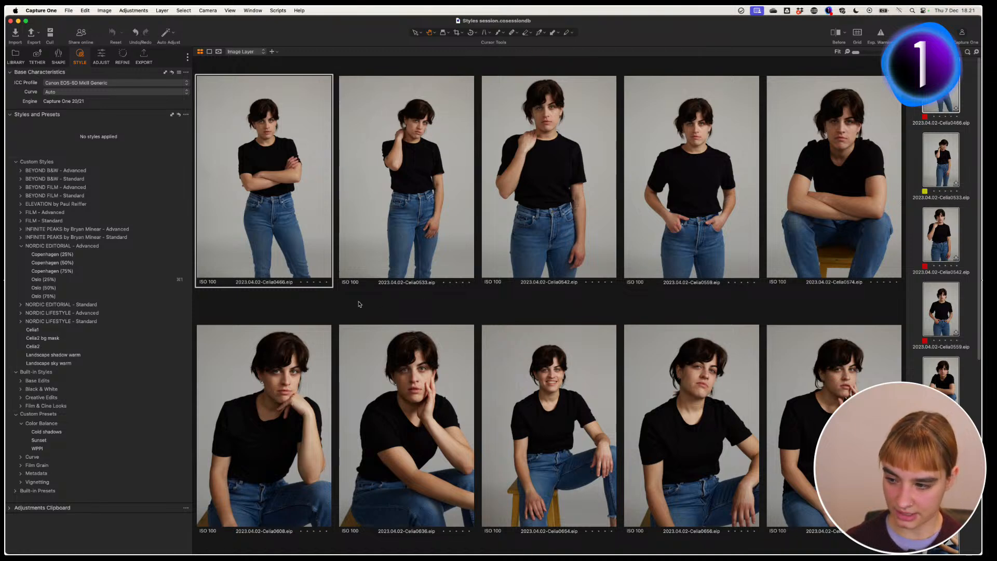
click(177, 332)
click(80, 347)
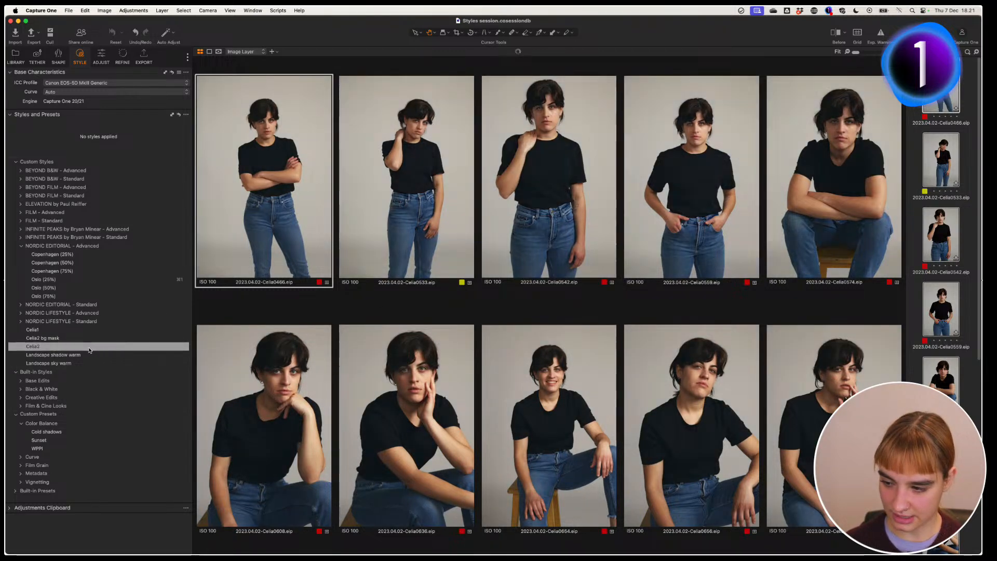
click(62, 350)
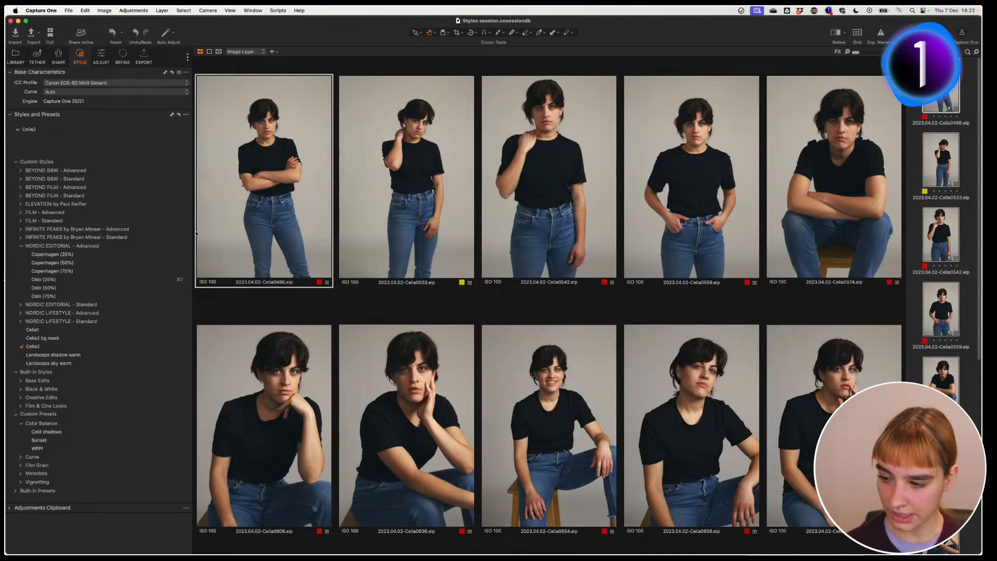
Step: Select Background Mask 1 in the Adjust tab and open shot 0542 alone
click(100, 56)
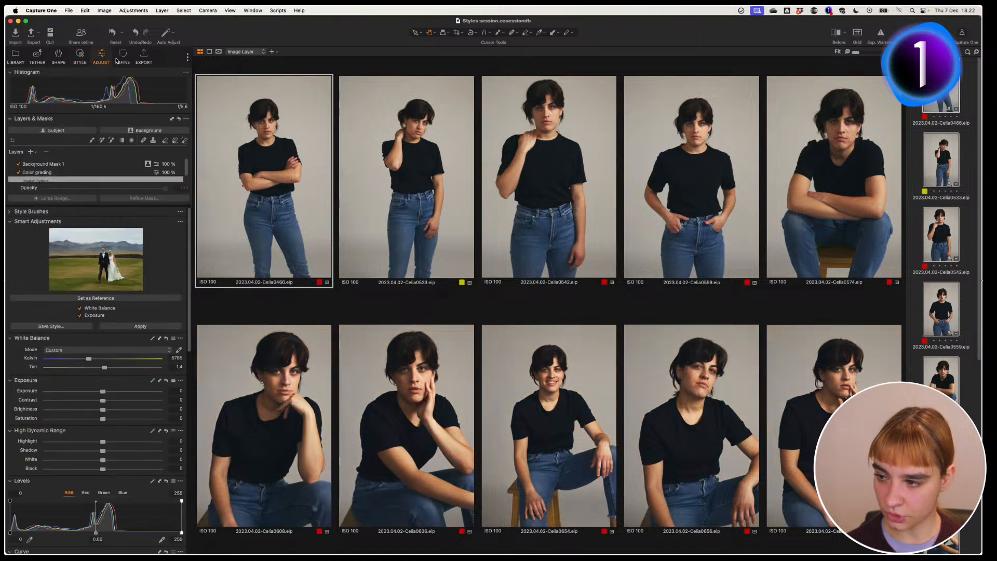
click(86, 164)
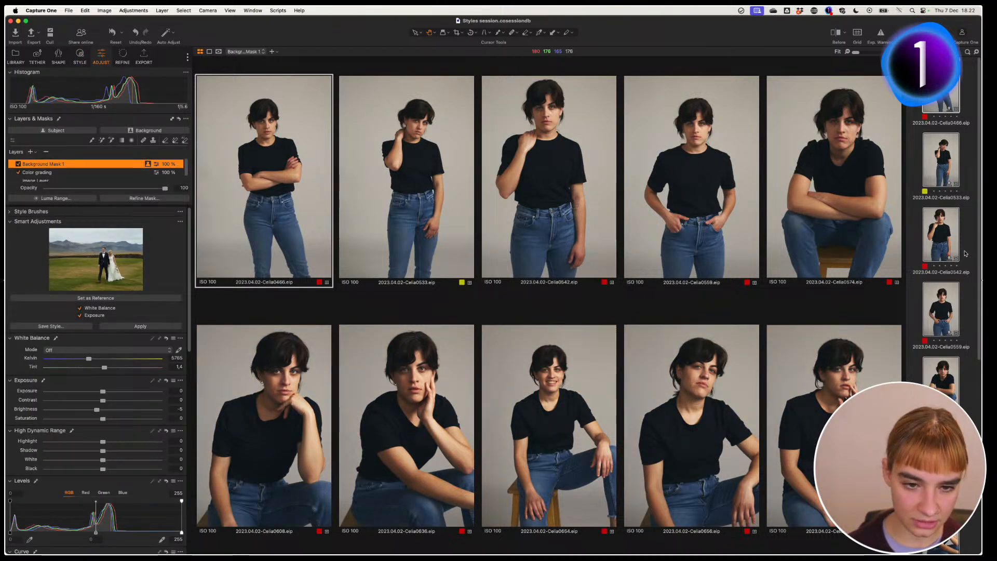
click(945, 244)
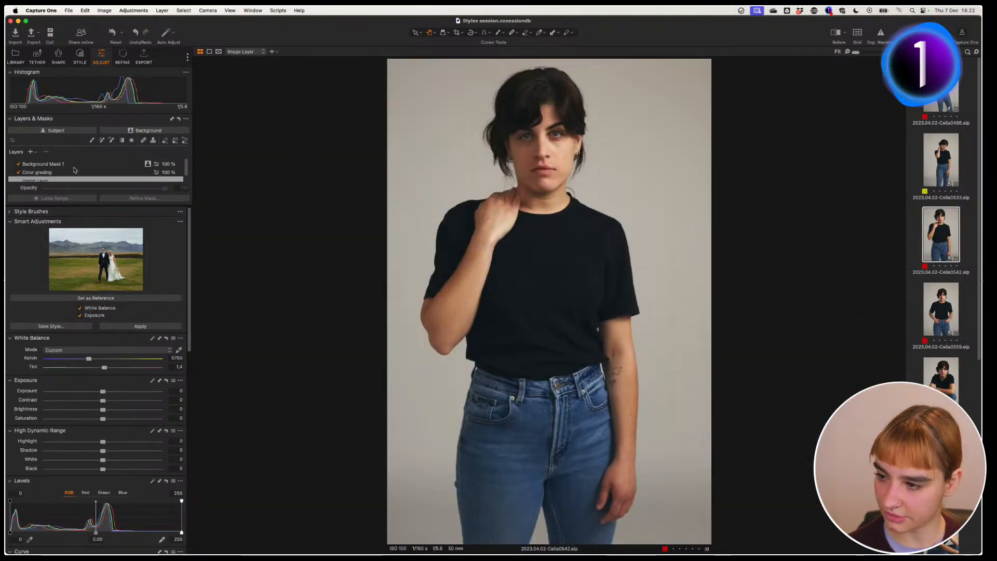
click(102, 165)
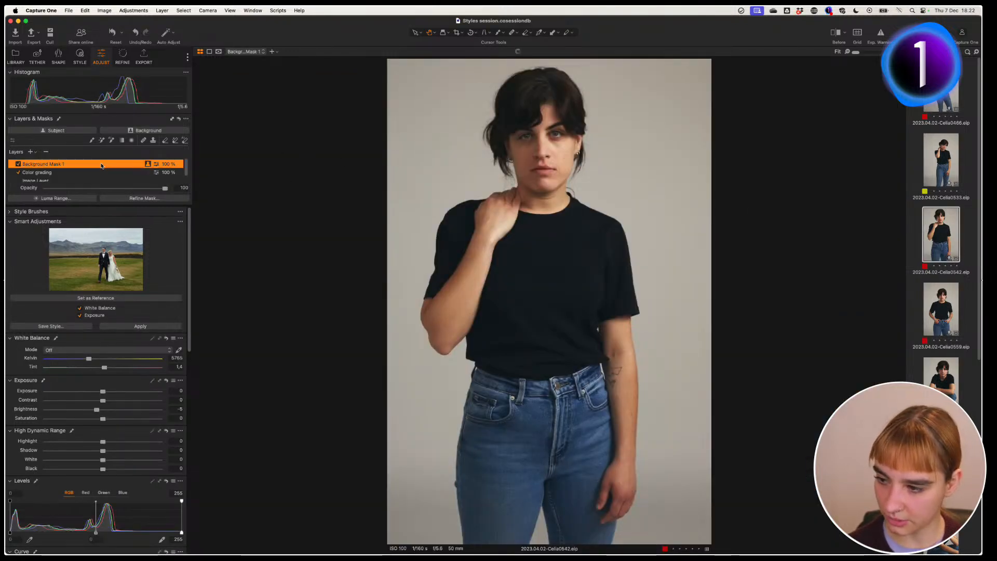
Step: Show Background Mask 1 as a red overlay while stepping through shots 0559 and 0574
key(m)
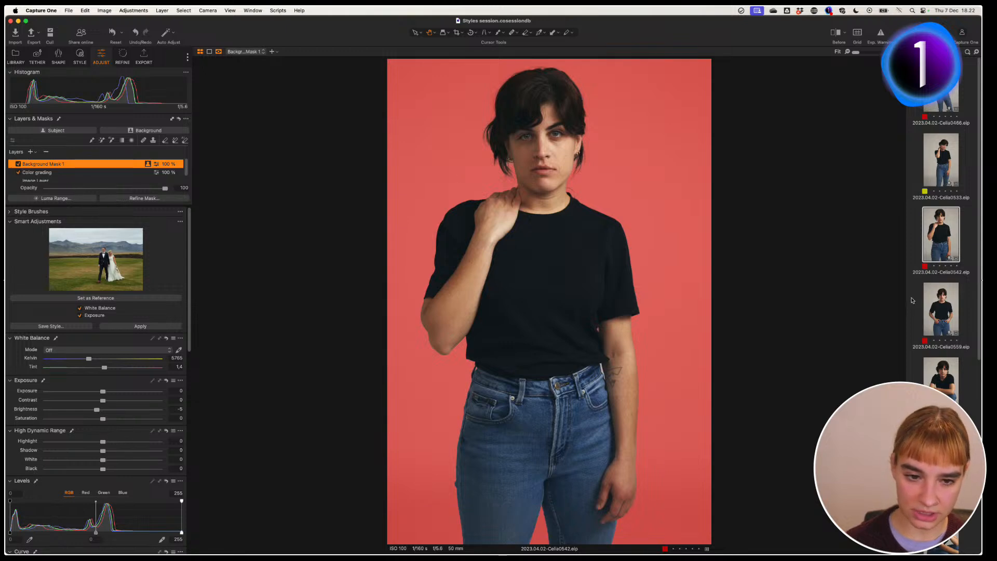
click(950, 312)
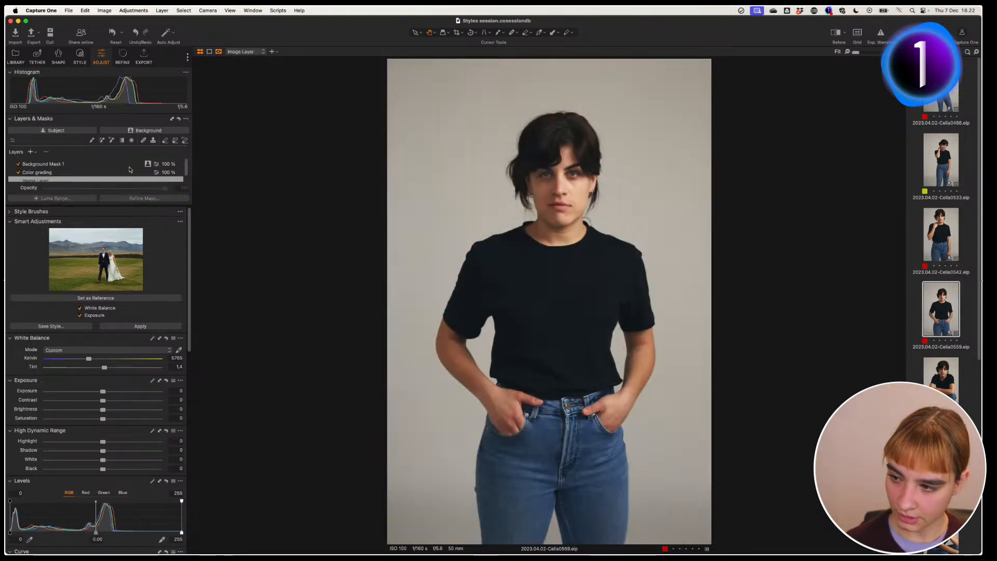
click(129, 165)
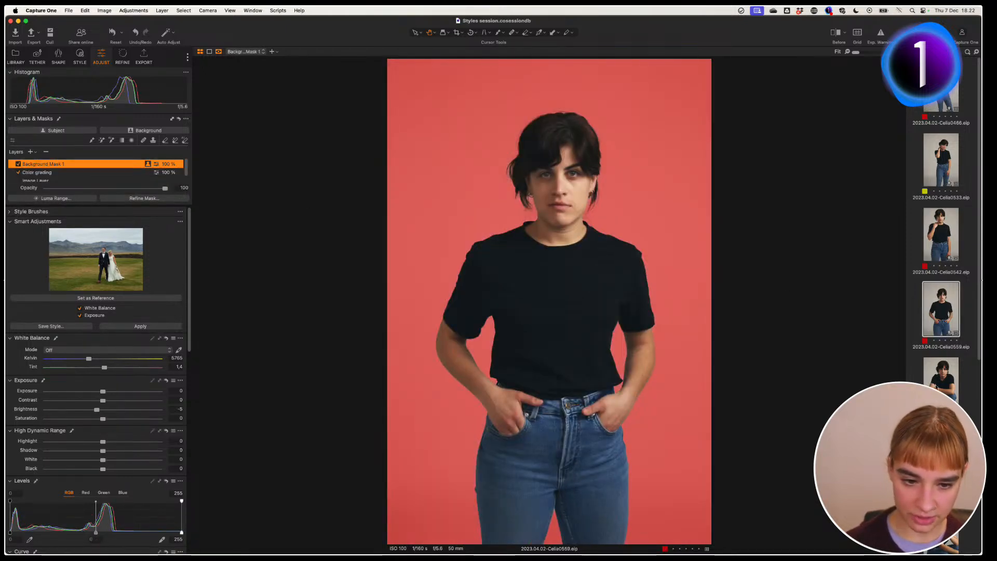
key(Right)
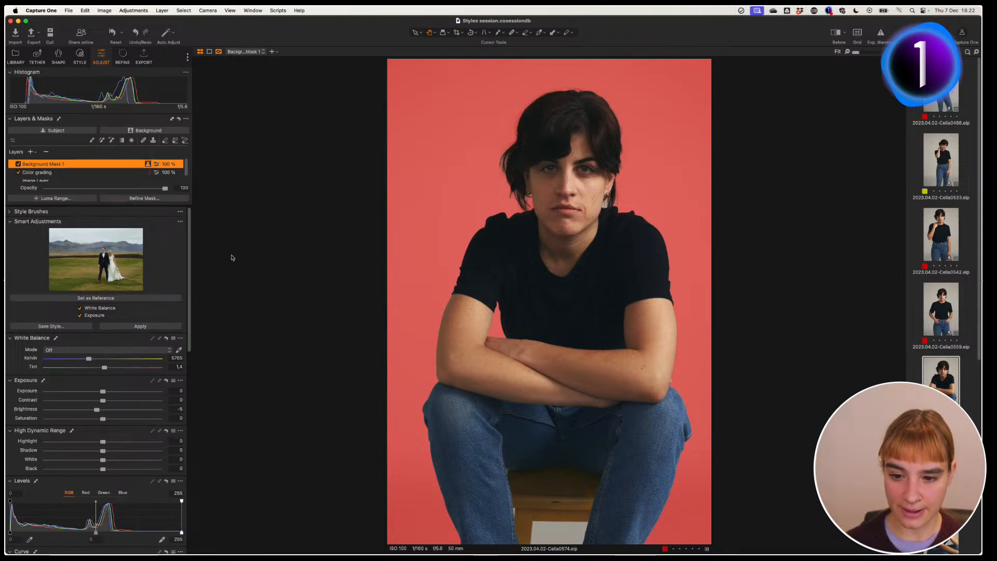
Step: Add the pale board under the stool and the sliver beside the jeans to the mask with the AI brush
click(561, 533)
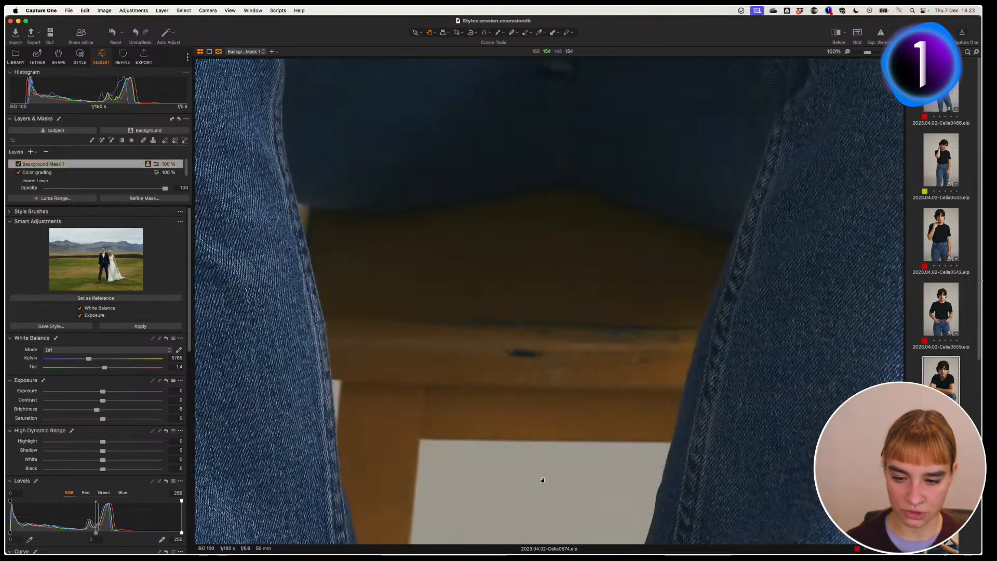
drag(540, 476, 515, 461)
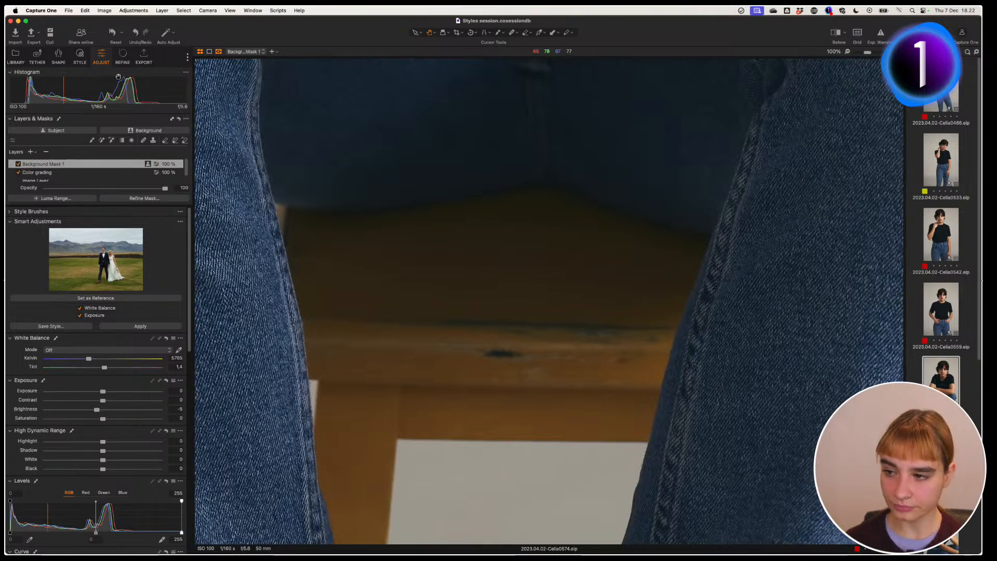
click(111, 140)
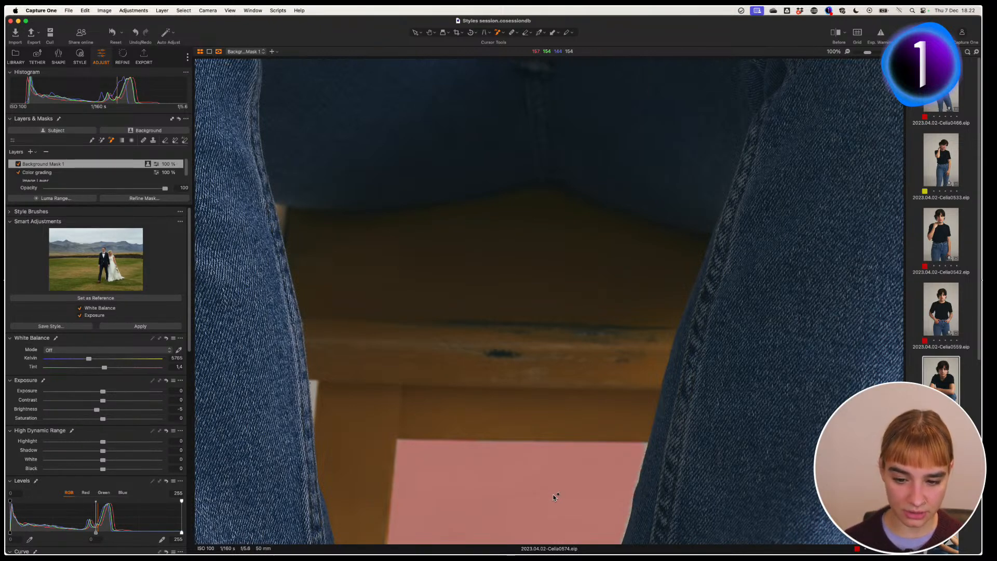
click(502, 504)
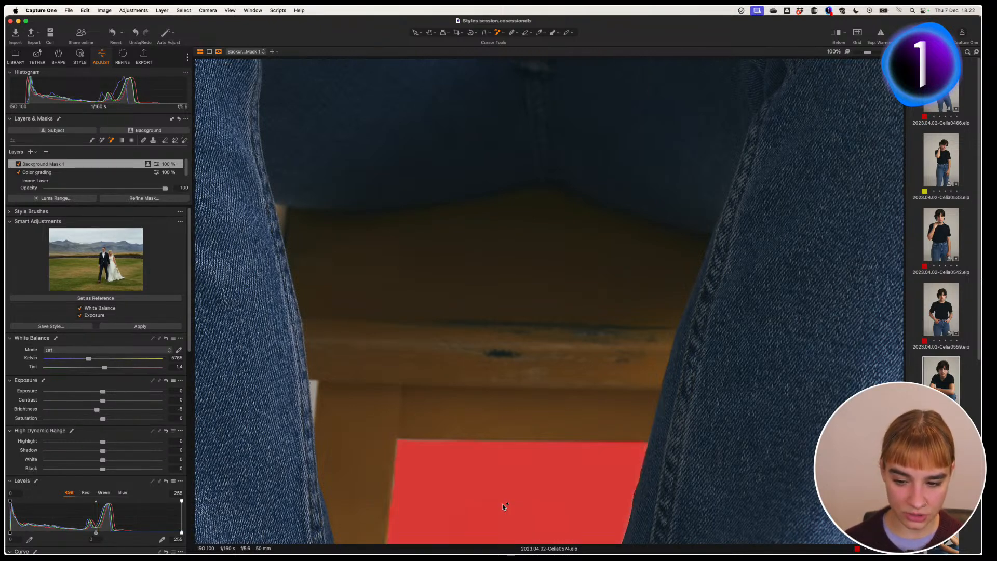
click(314, 389)
key(h)
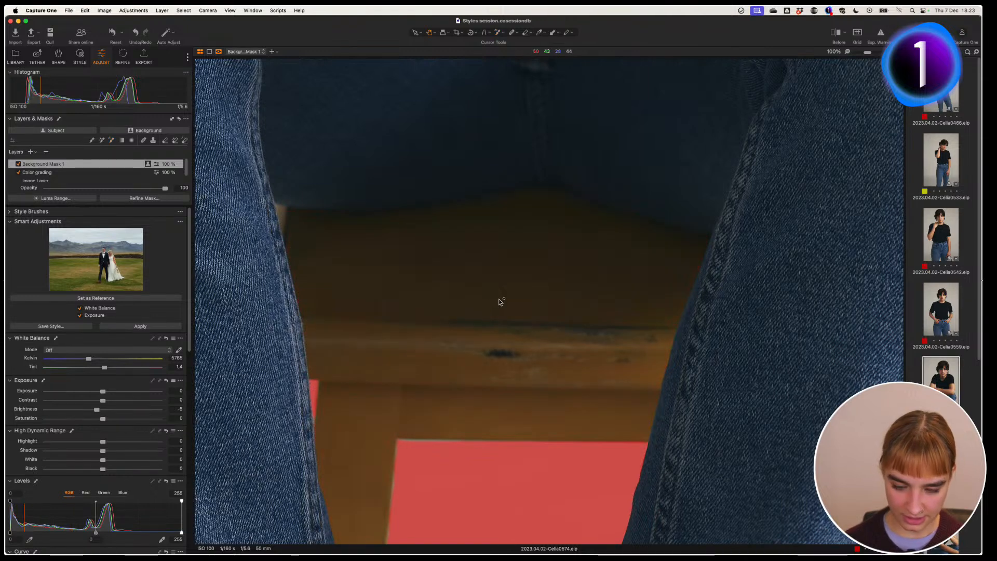
double_click(514, 323)
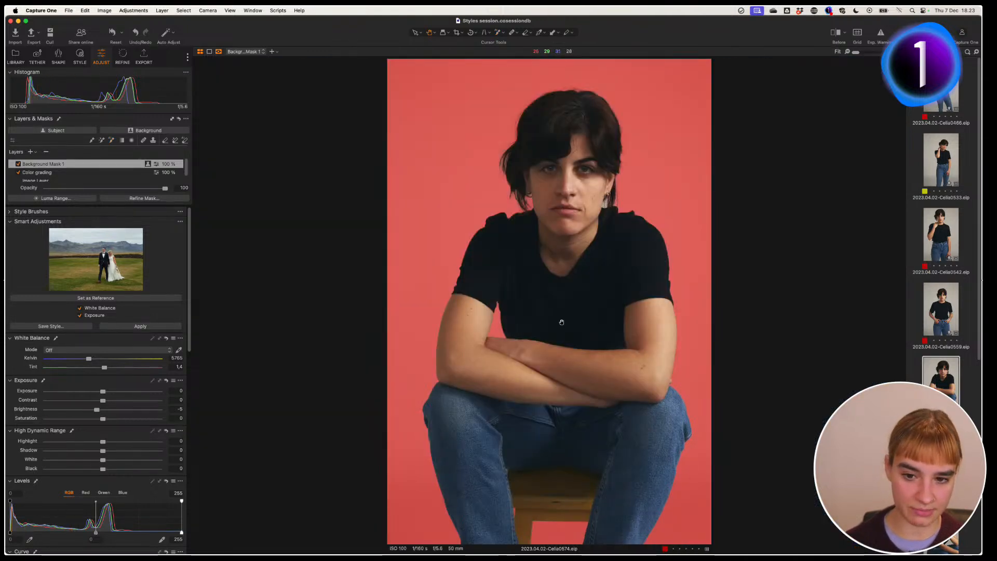
double_click(609, 186)
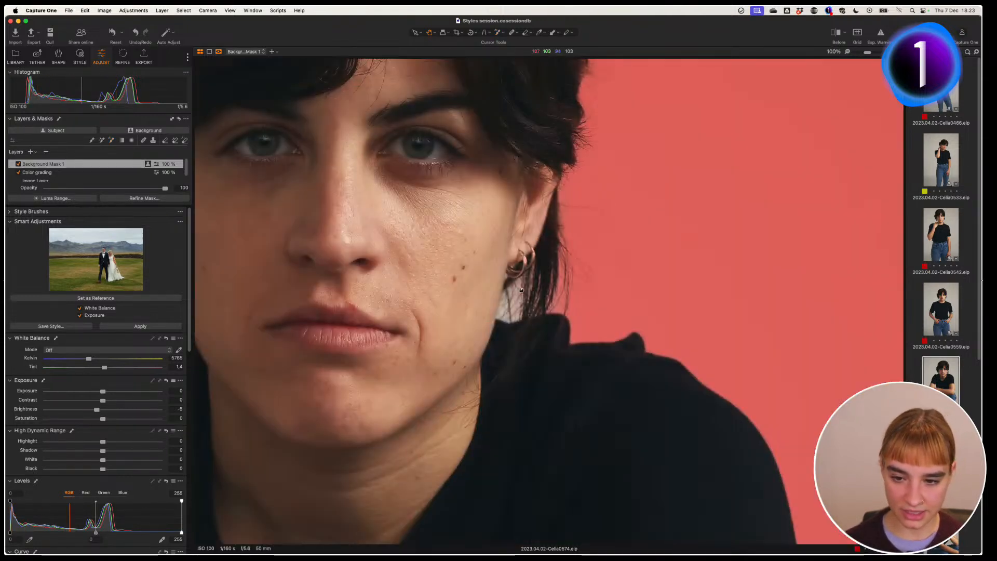
Step: Box the earring with the AI mask tool so the background mask fits around it
click(111, 141)
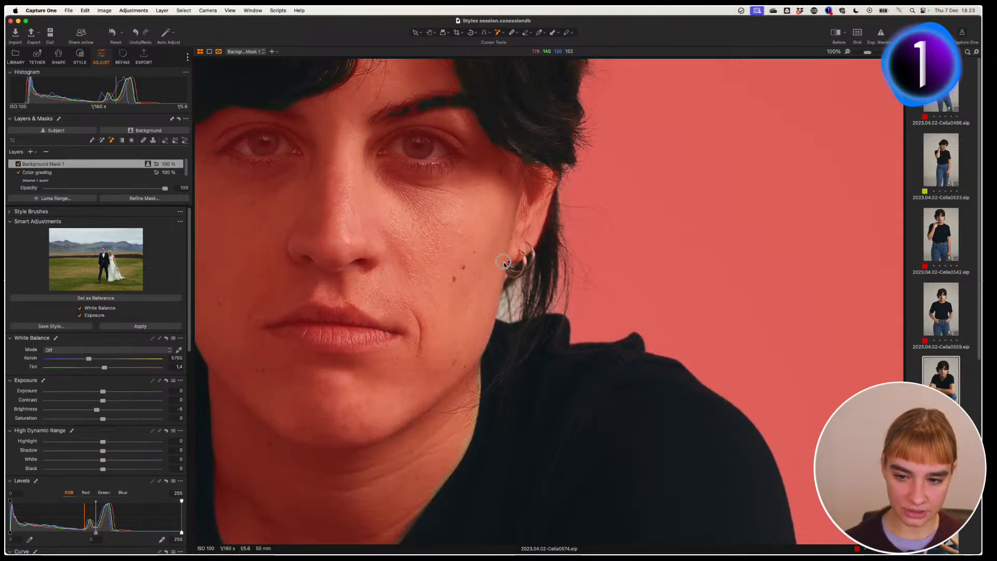
drag(504, 263, 526, 341)
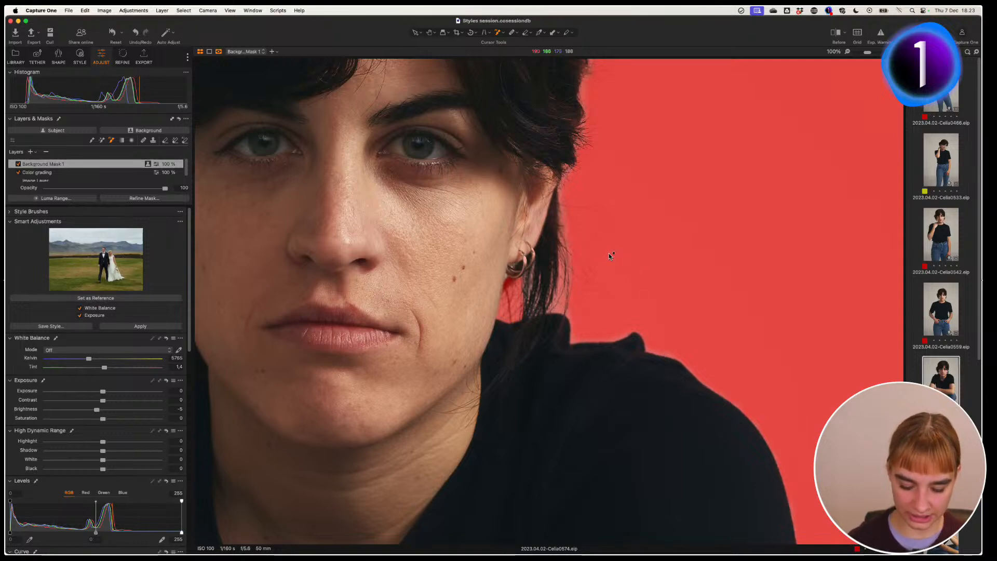
key(h)
double_click(626, 249)
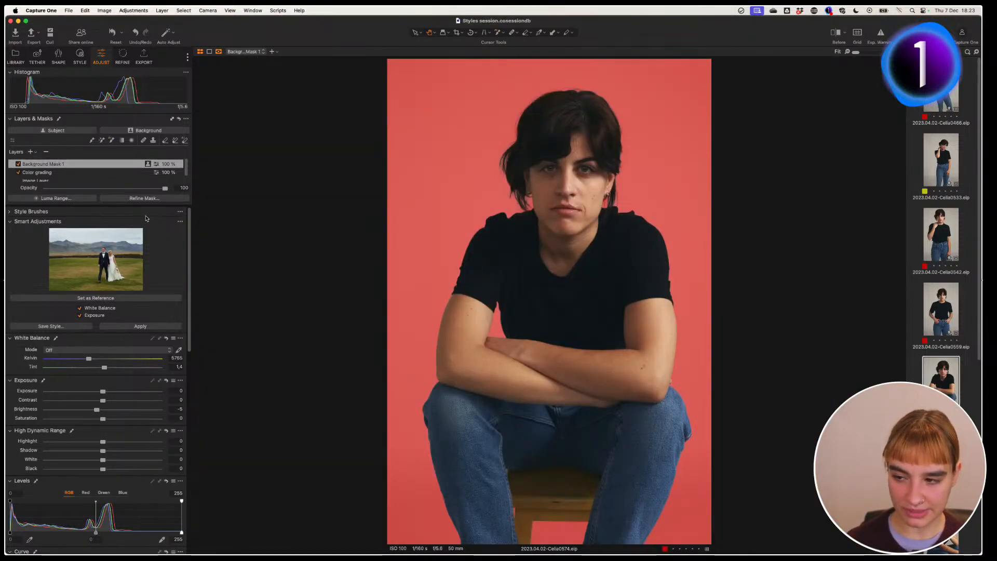
click(88, 165)
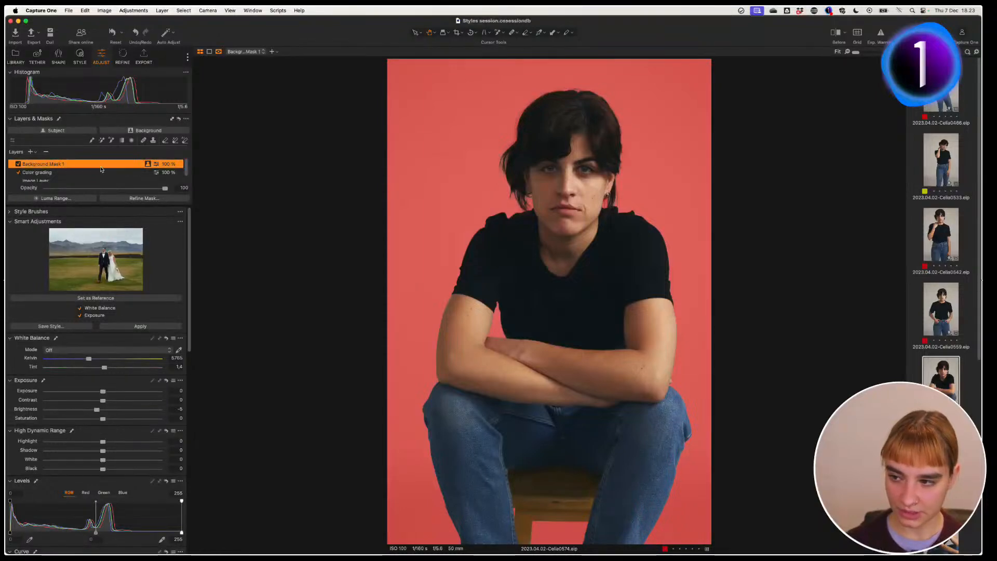
Step: Refine Background Mask 1's edges with Radius 109, then go to portrait Celia0608
click(152, 199)
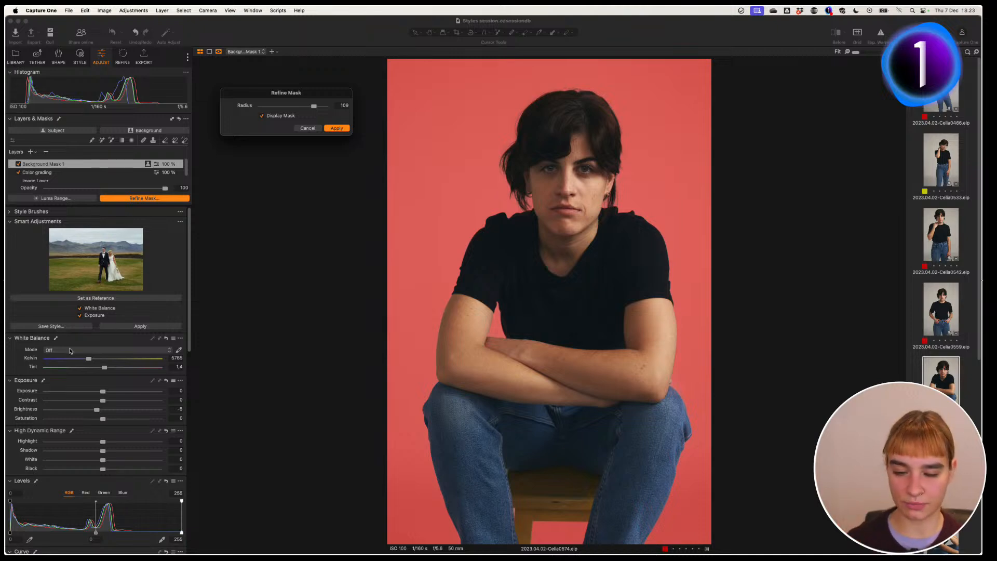
click(337, 129)
key(m)
key(m)
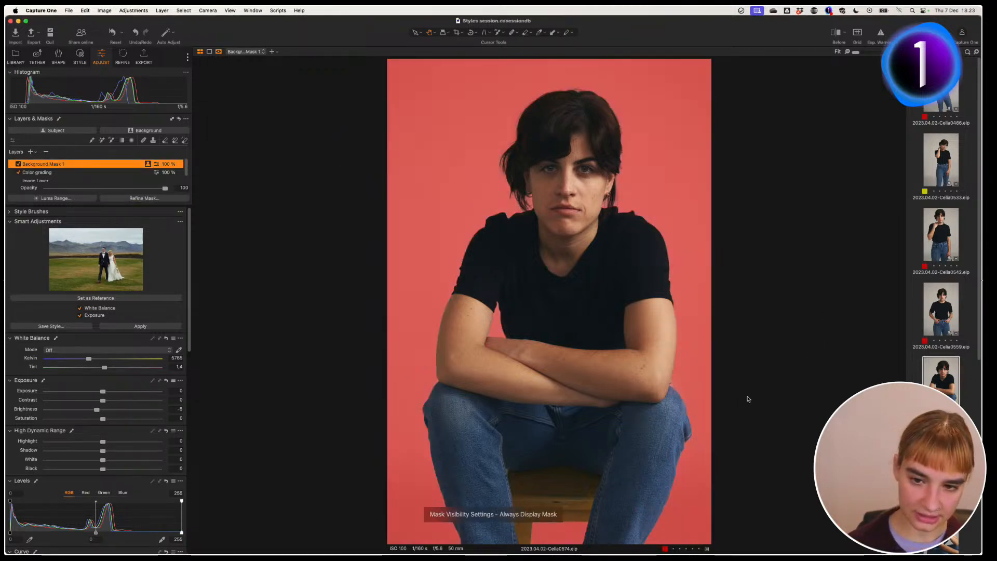
key(Right)
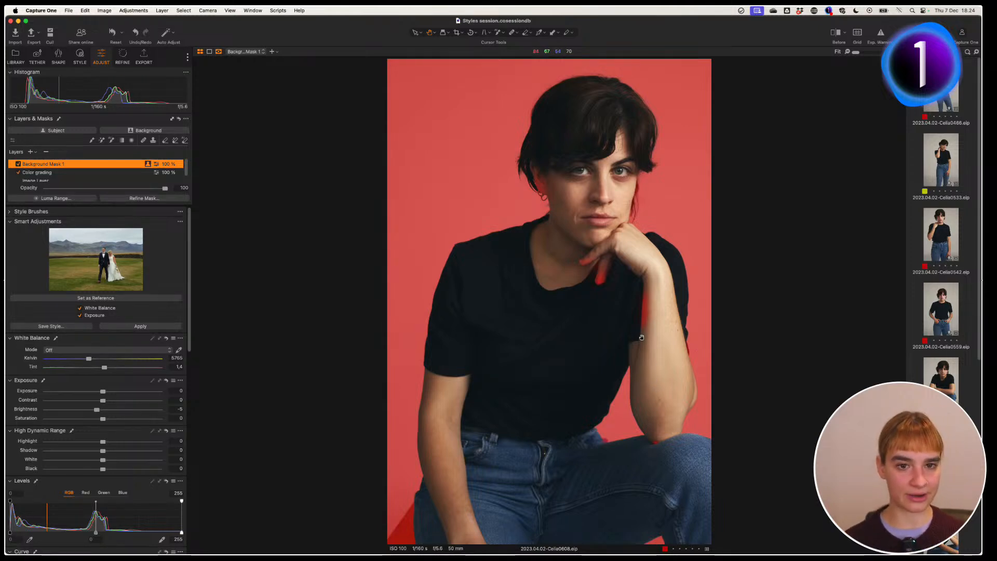
Step: Erase Celia0608's mask spill from the fingers and forearm with the AI brush, then open Celia0533
double_click(659, 283)
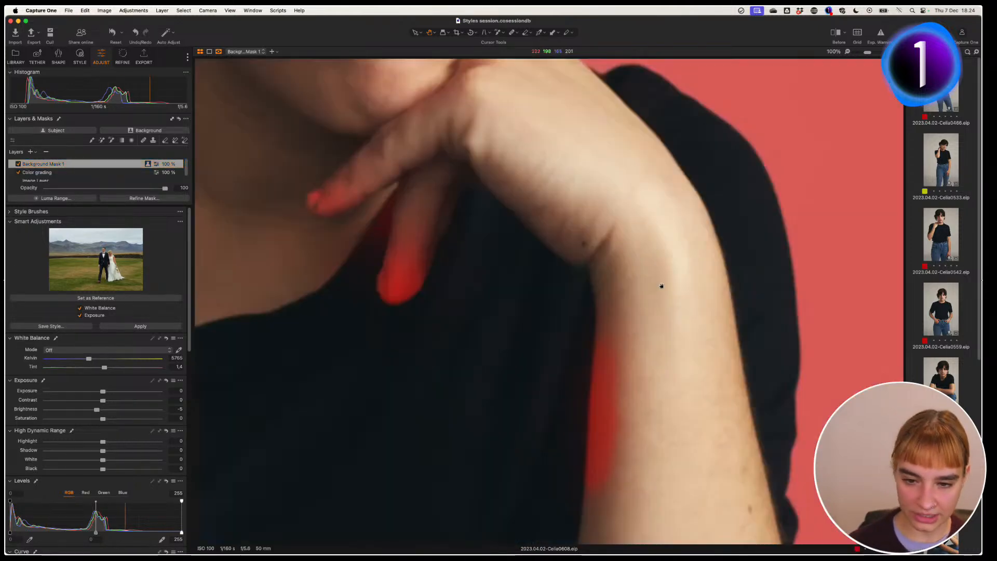
drag(527, 250, 626, 238)
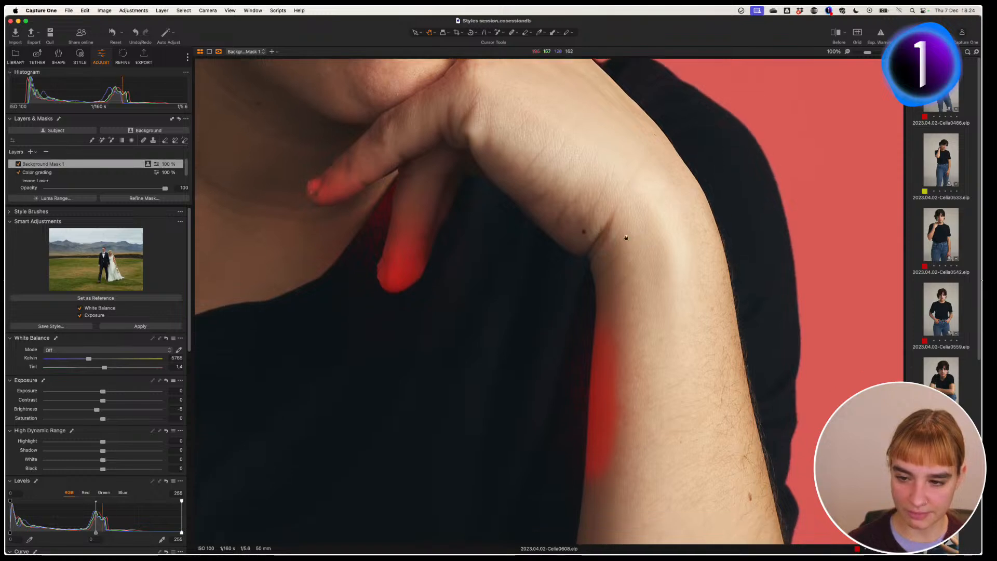
click(185, 141)
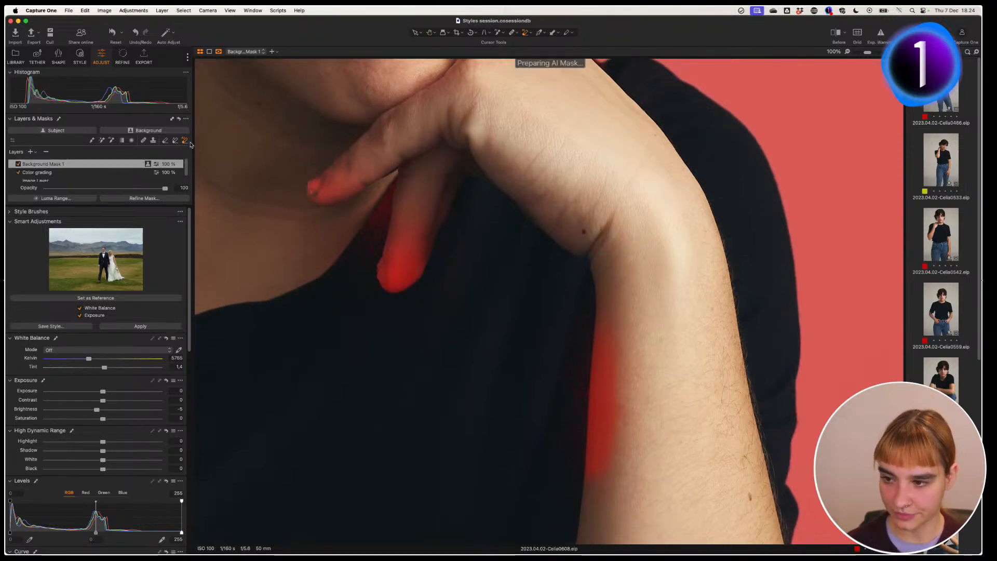
drag(457, 160, 394, 265)
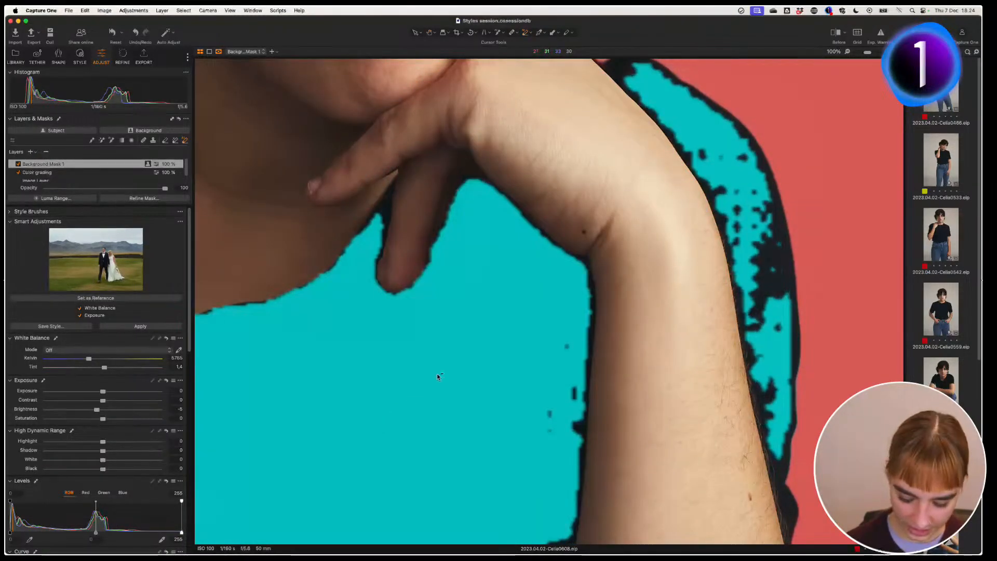
key(h)
double_click(471, 346)
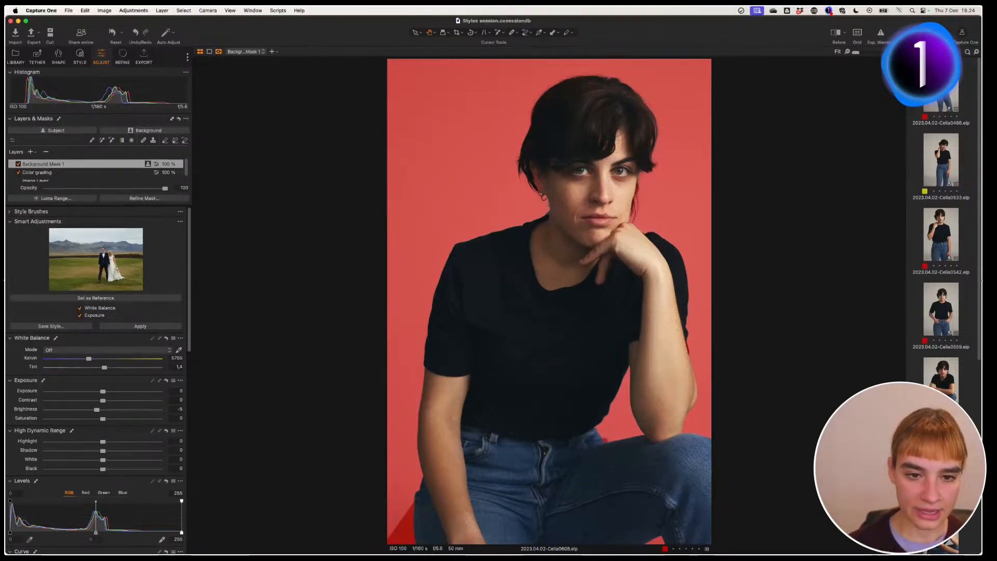
click(935, 182)
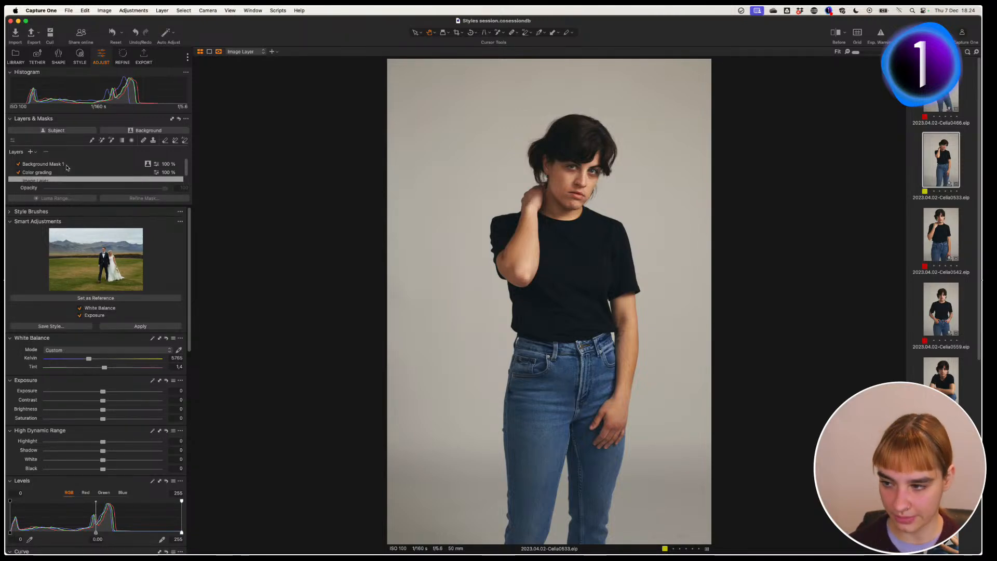
Step: At 100% zoom, add the shirt-arm and shirt-jeans gaps to Background Mask 1 with the AI brush
click(41, 164)
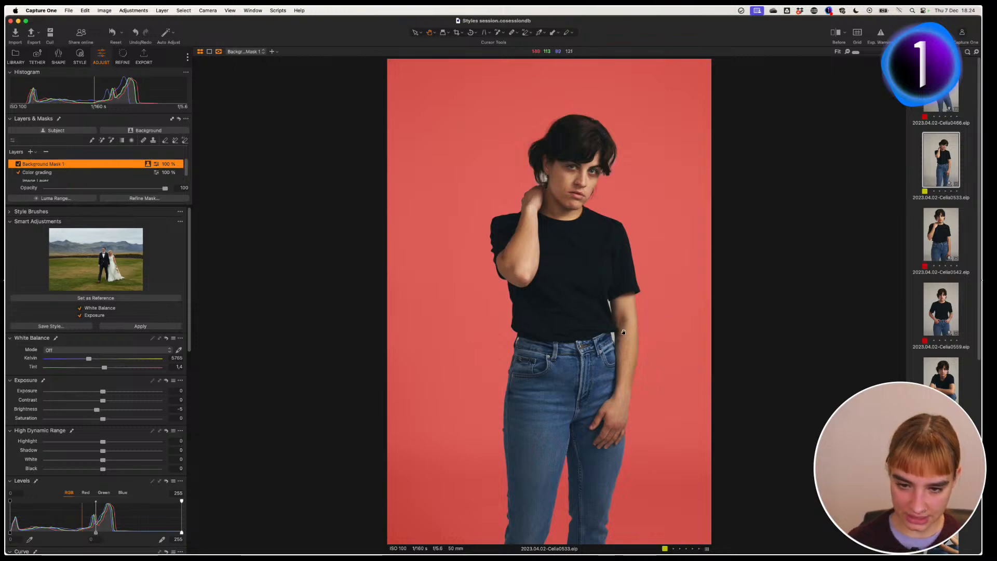
click(602, 327)
click(111, 140)
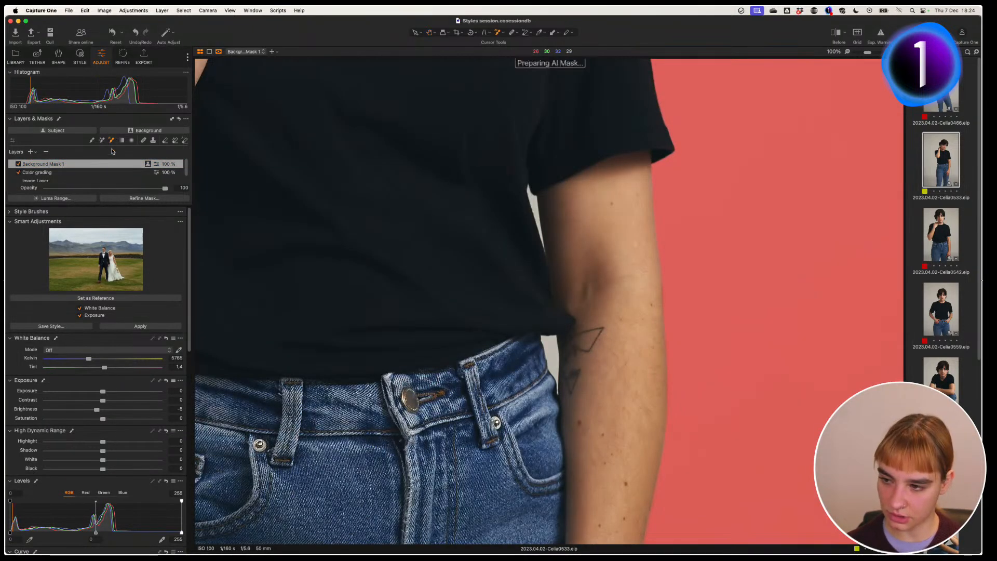
click(535, 210)
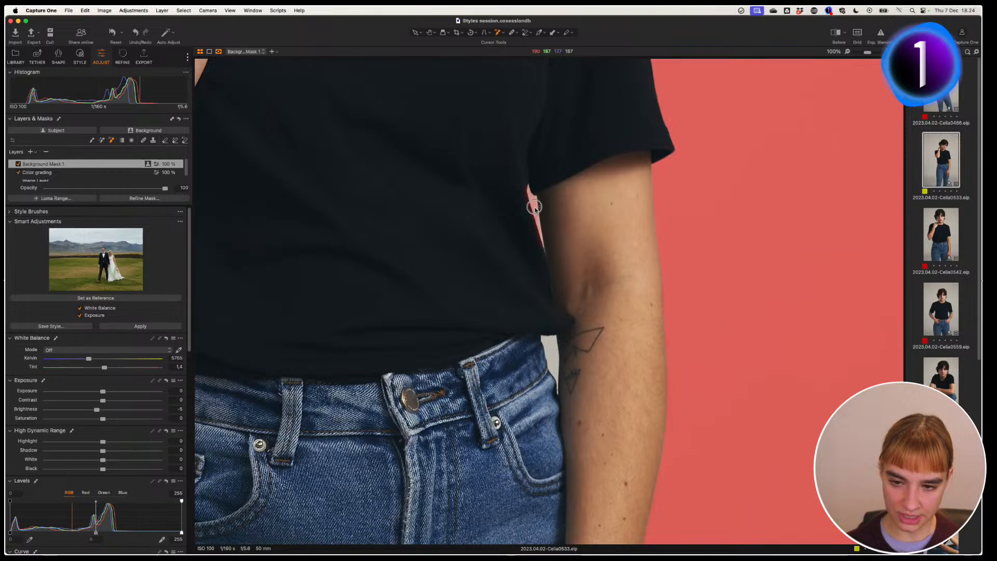
click(549, 356)
Step: Box the area around the ear into the mask, then open edge refinement at radius 109
drag(338, 133, 474, 348)
scroll(474, 348, up, 10)
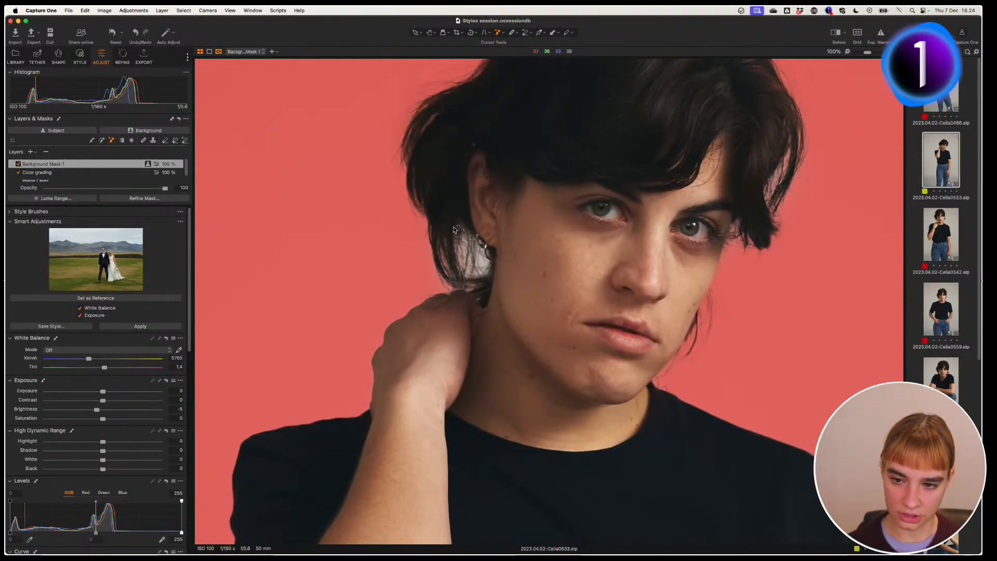
drag(453, 226, 490, 282)
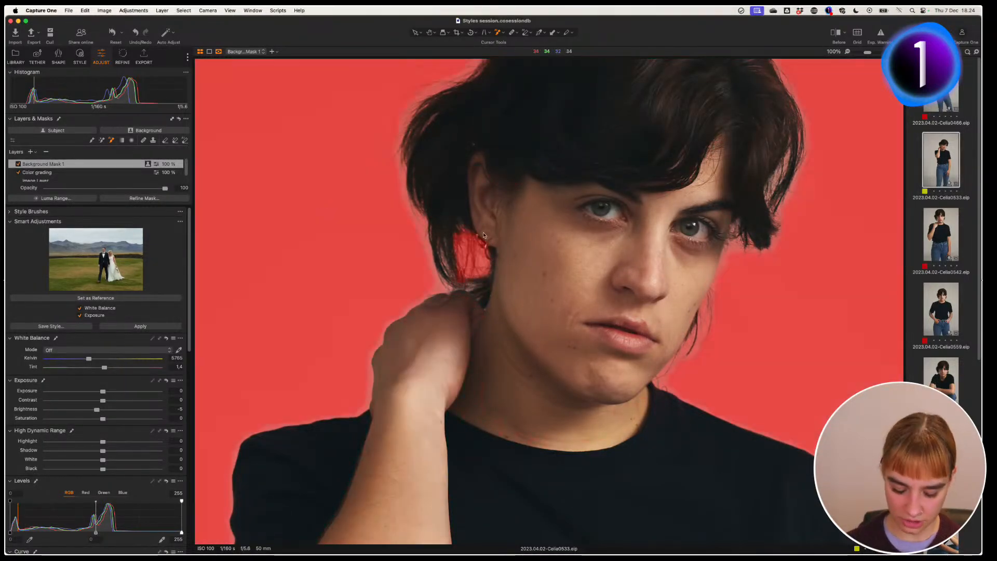
key(super+0)
click(144, 198)
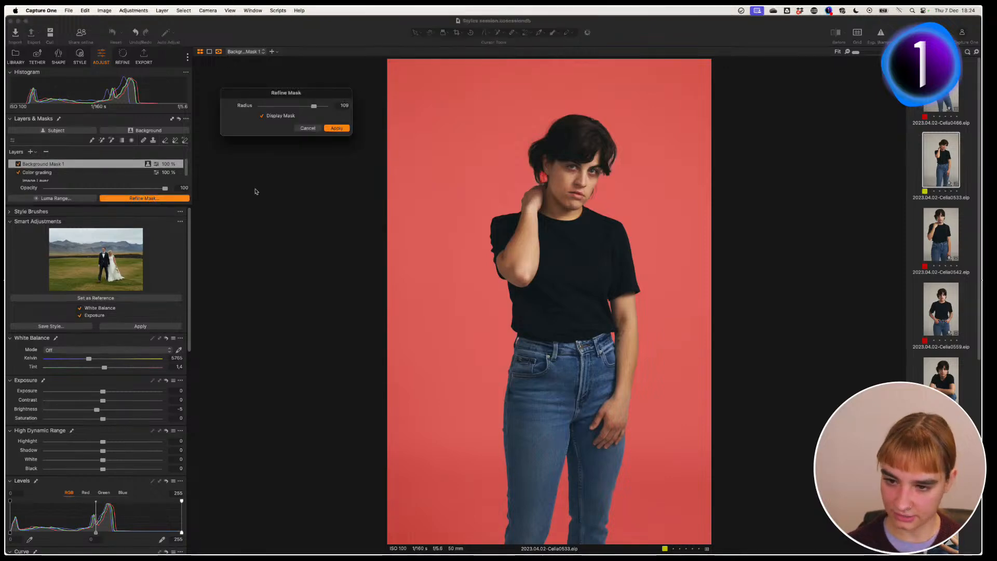
Step: Apply the mask refinement, compare the recolour off and on, and crop tighter around the subject
click(328, 129)
key(m)
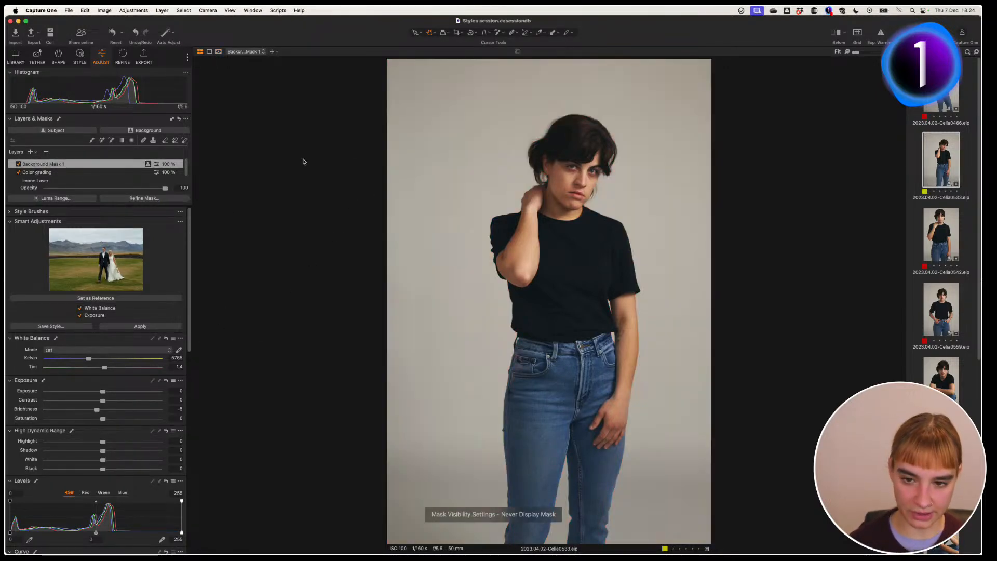
click(18, 164)
click(18, 164)
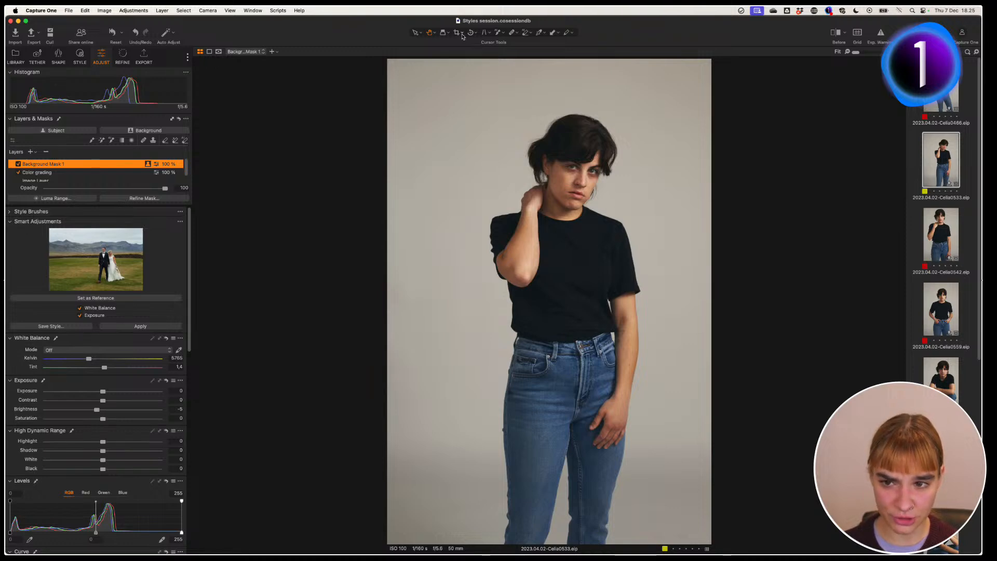
drag(418, 59, 483, 129)
Step: Confirm and readjust the crop, then show the Style Brushes list: Color, Enhancements, Light & Contrast
key(h)
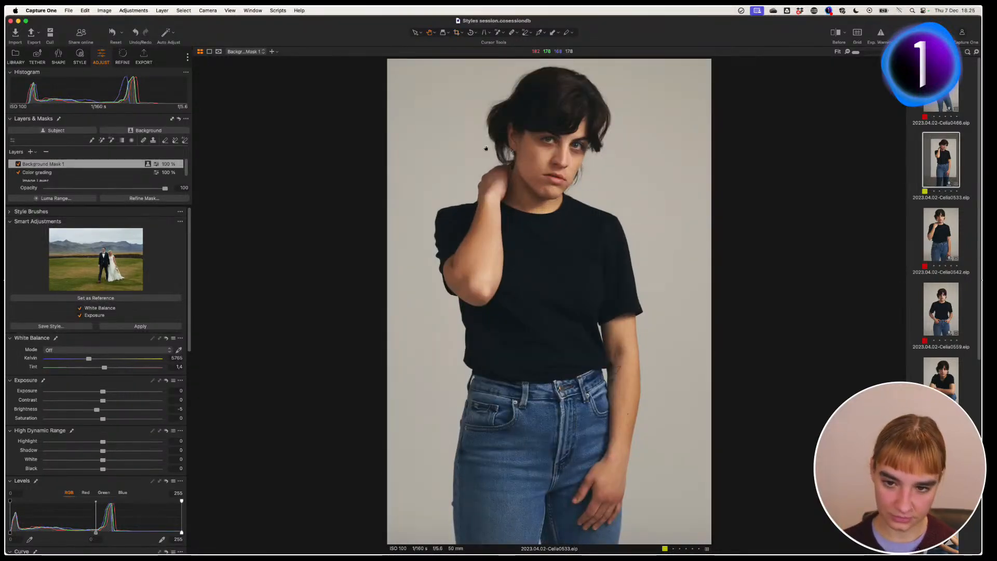
key(c)
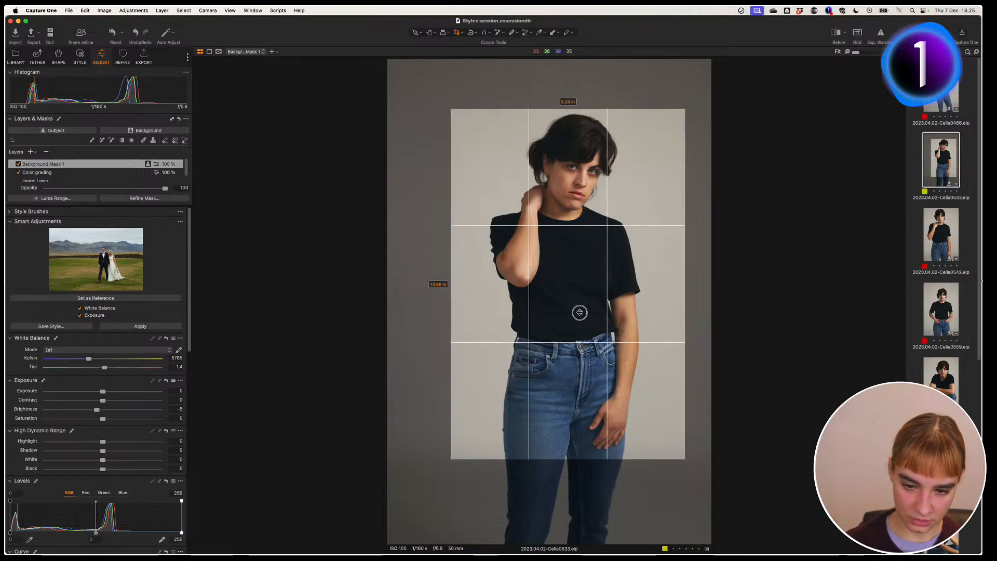
key(h)
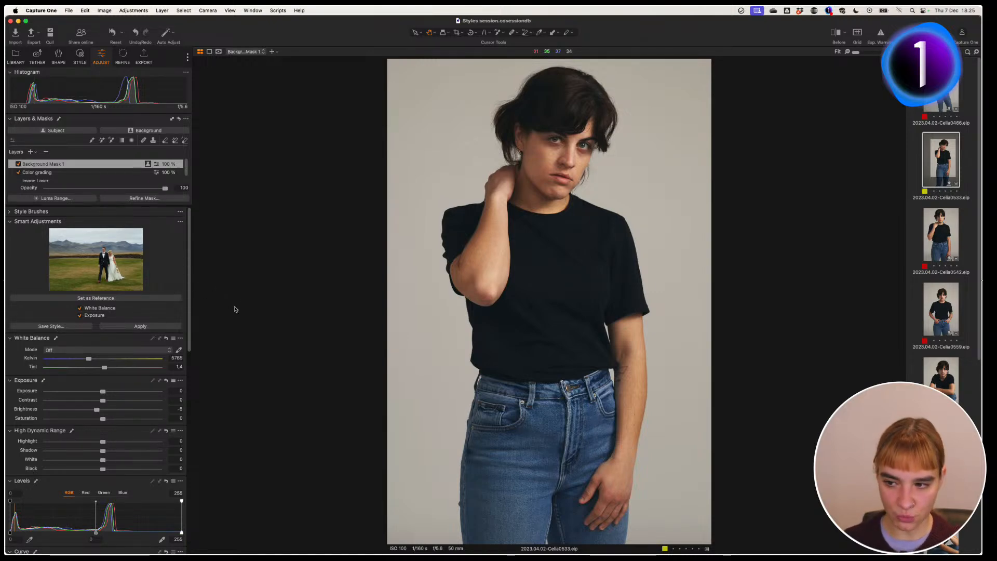
click(9, 222)
click(9, 212)
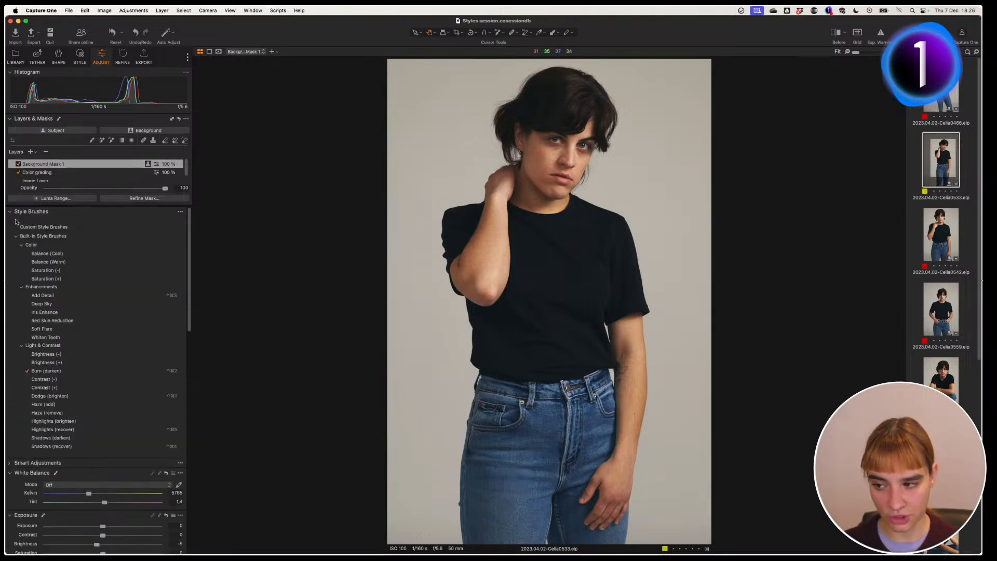
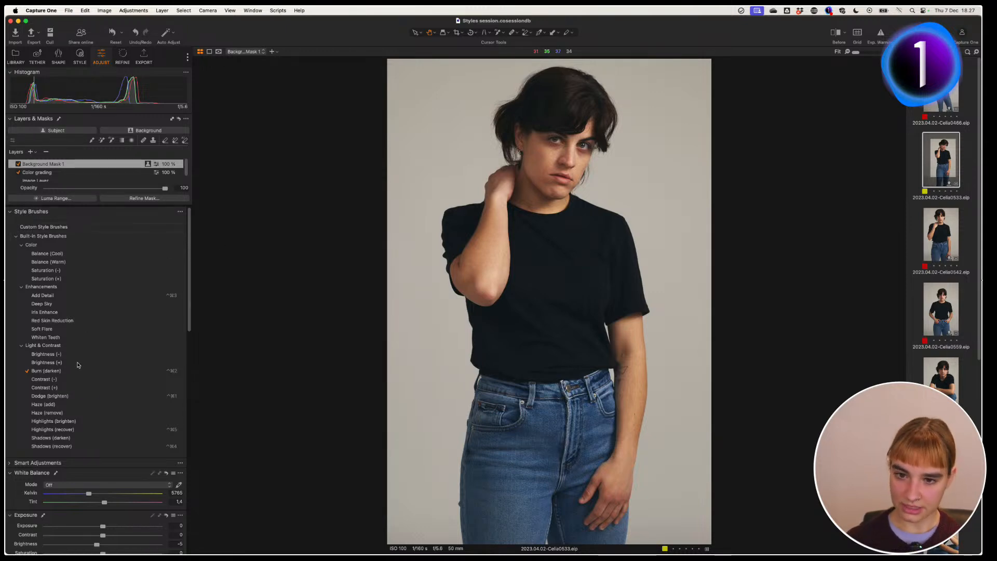
Step: Select the Iris Enhance style brush, zoom to 100% on the face, and bring up Brush Settings
click(50, 315)
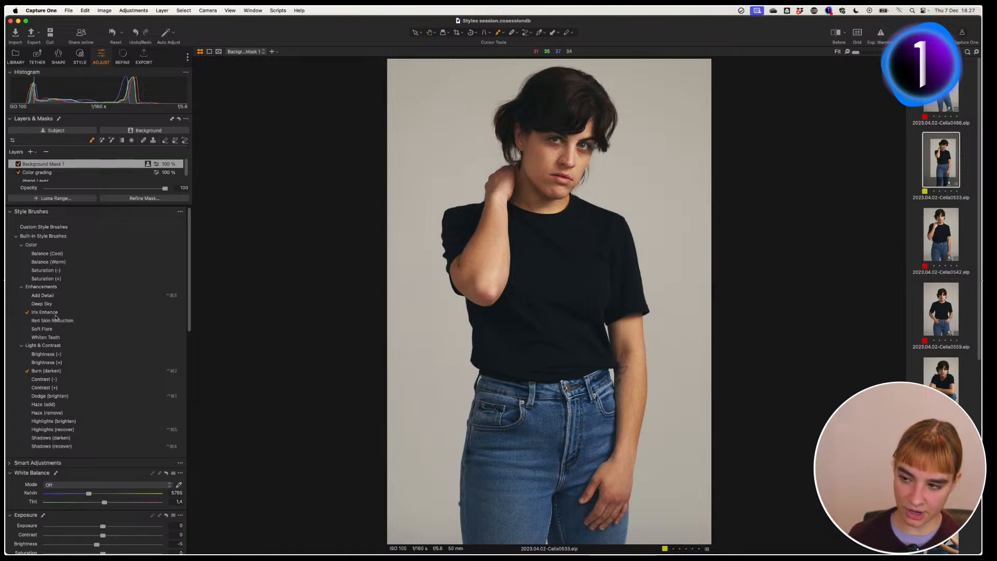
key(h)
double_click(580, 145)
drag(490, 339, 557, 293)
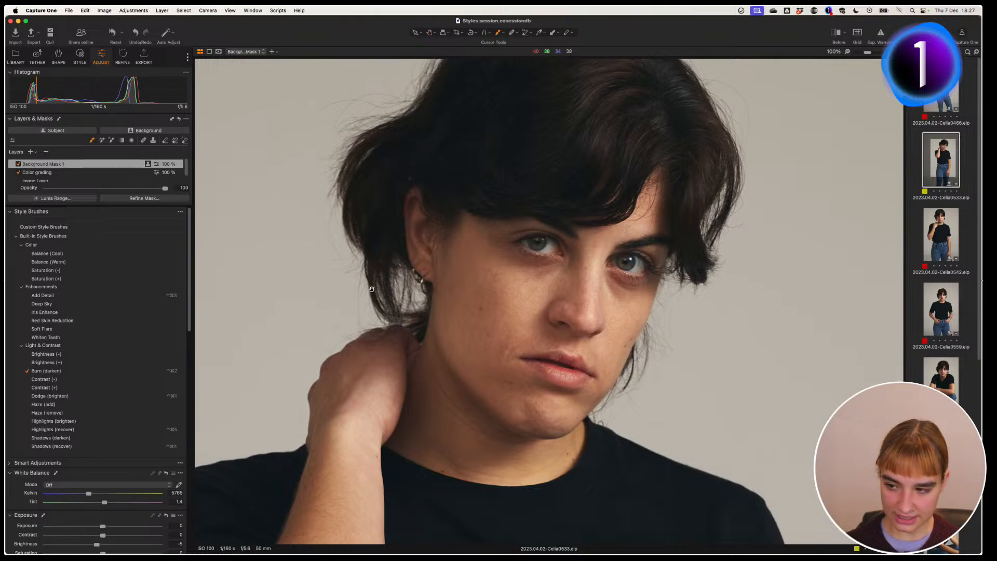
click(50, 313)
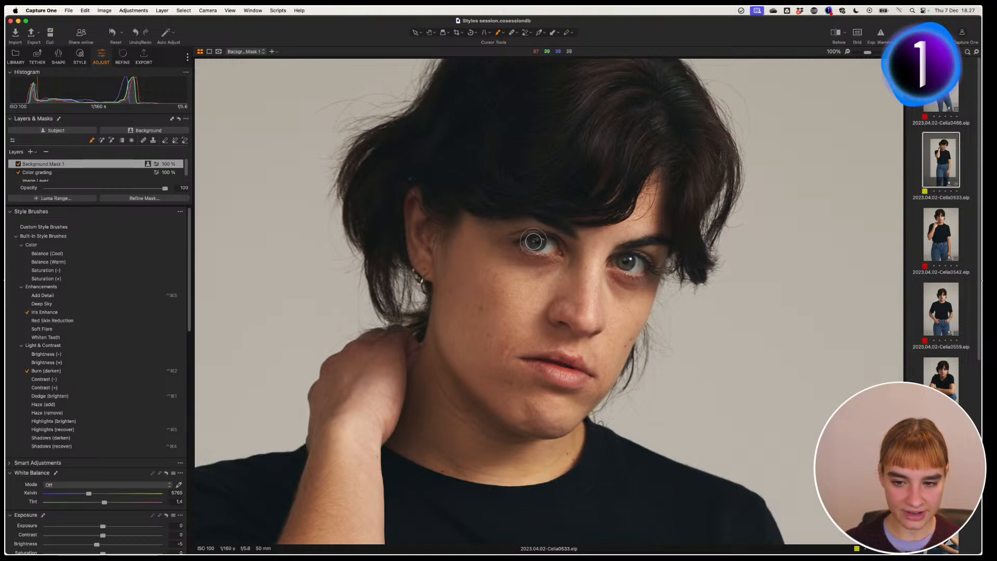
right_click(533, 241)
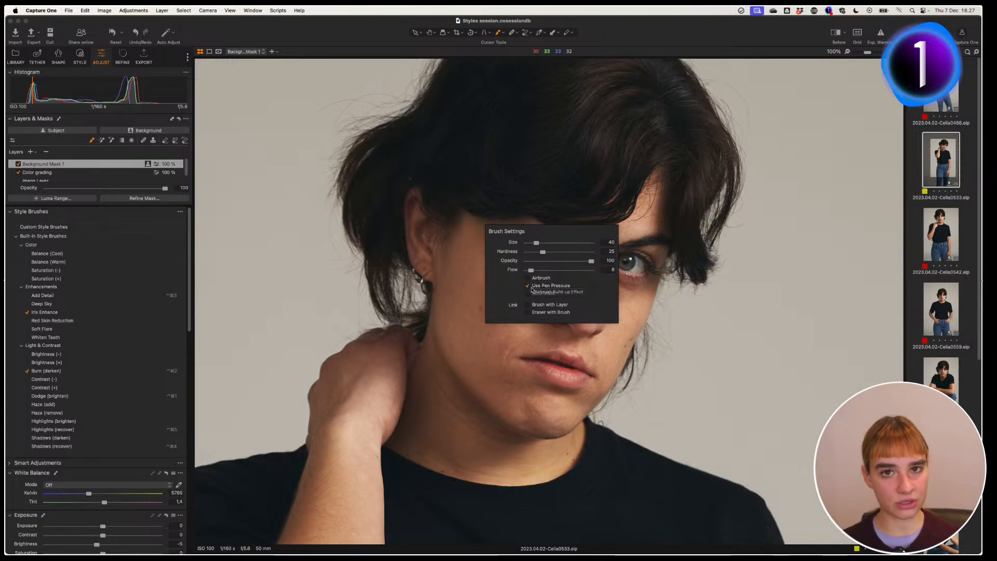
Step: Enable Use Pen Pressure and size the brush down to fit the iris
click(527, 285)
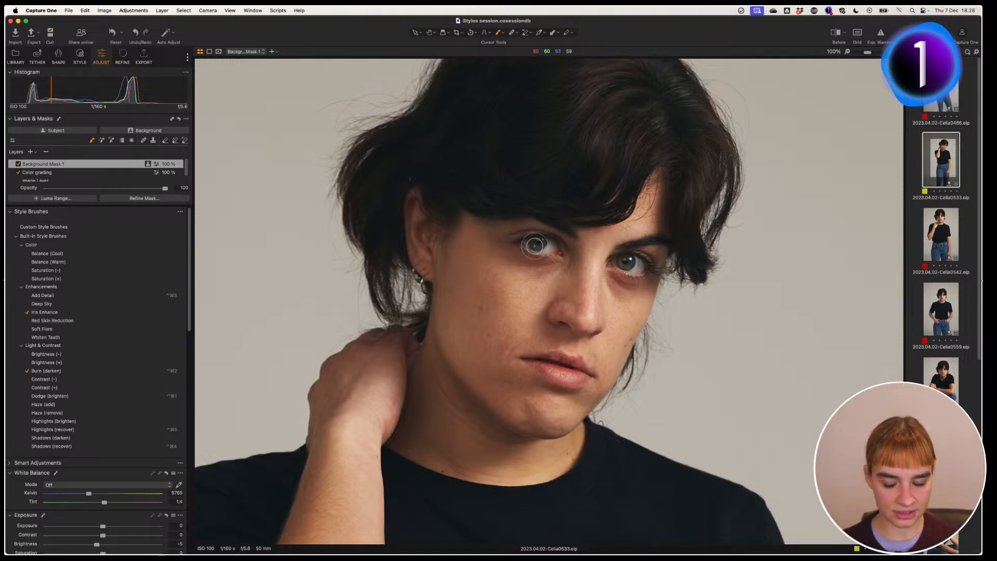
right_click(535, 245)
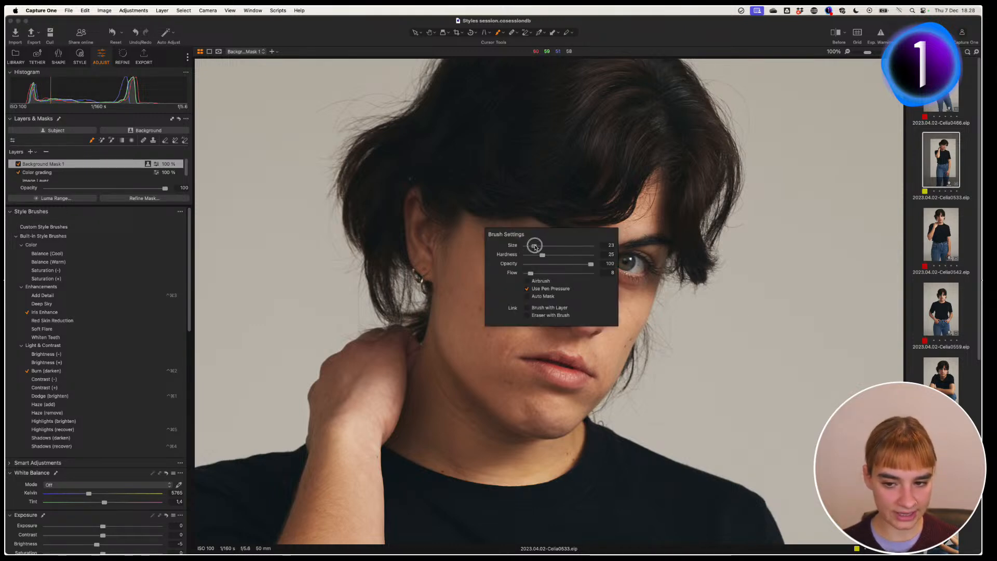
drag(535, 247, 534, 246)
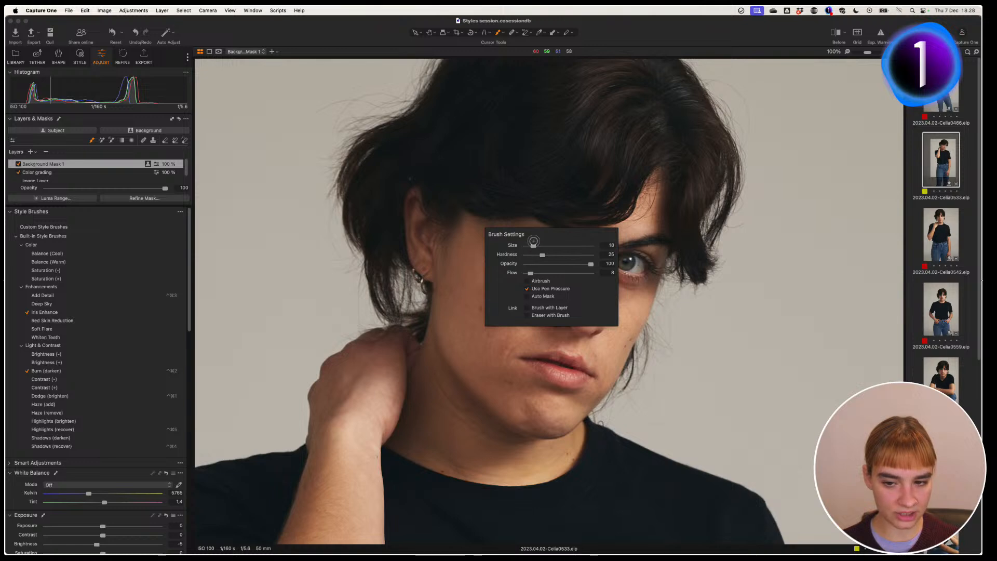
click(556, 200)
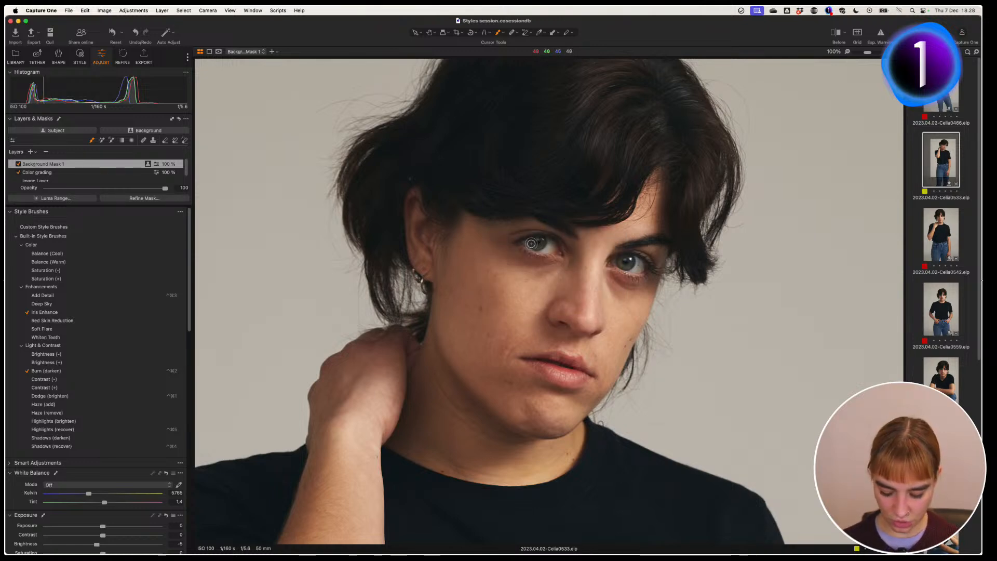
key(])
key(])
key(])
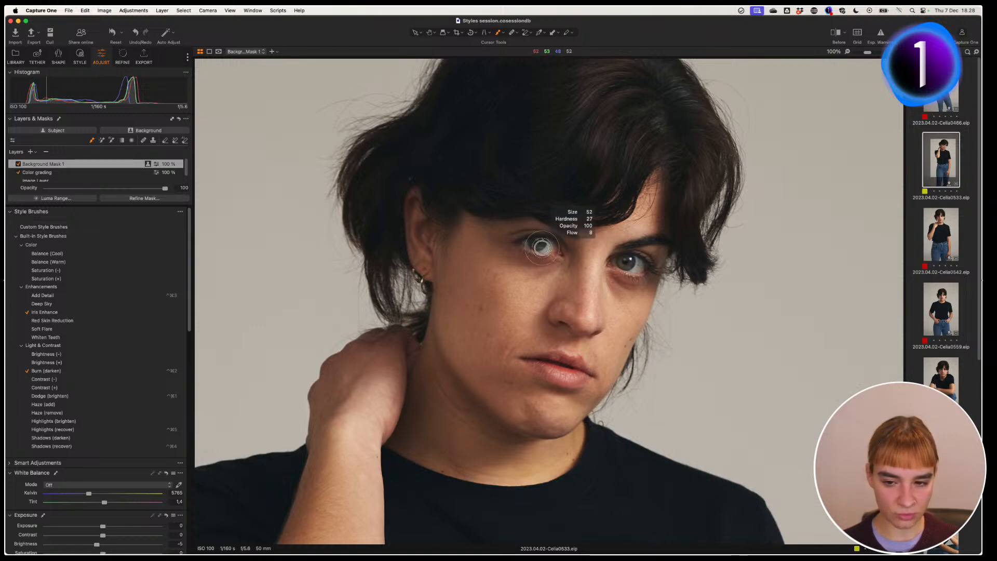
key([)
key([)
key([)
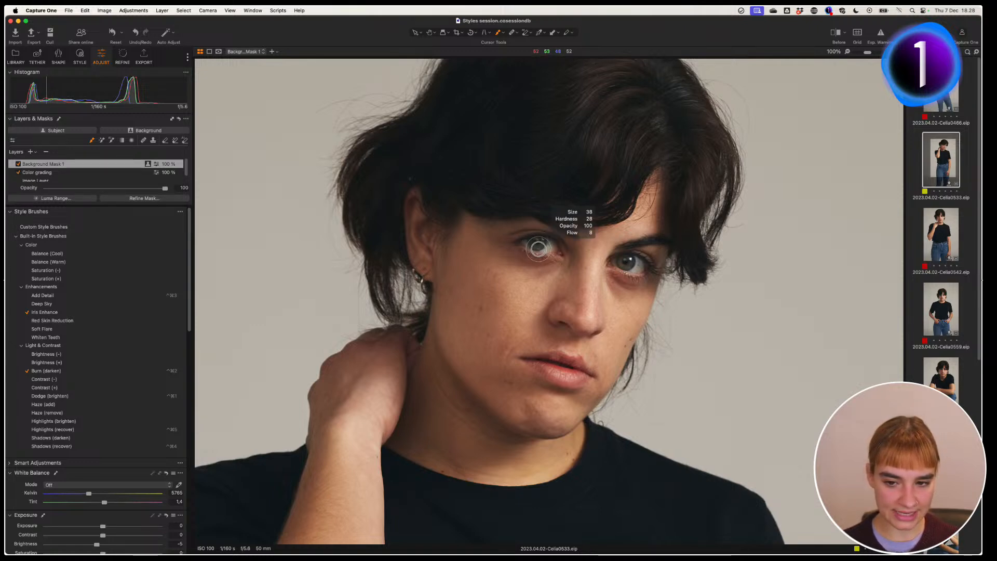
key([)
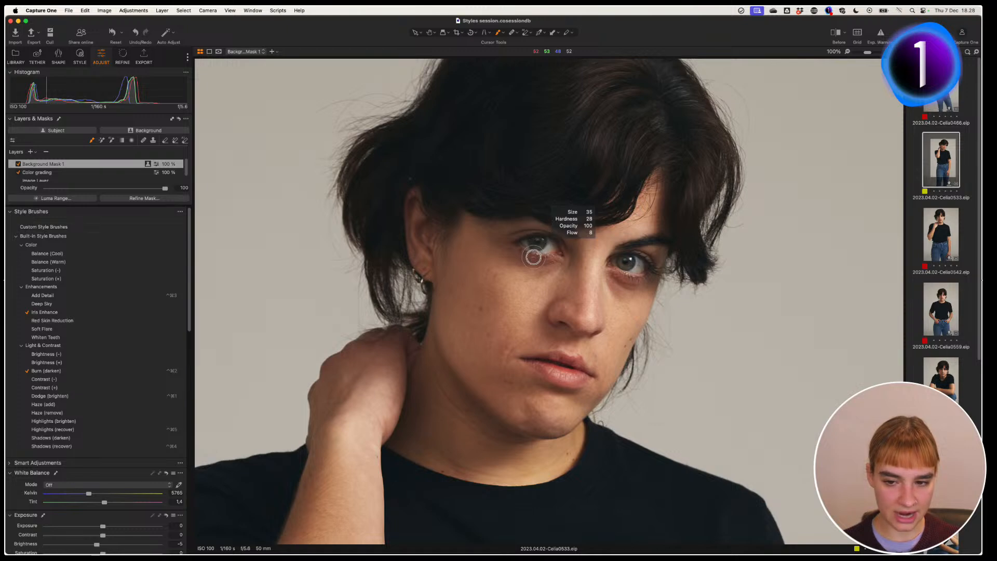
key([)
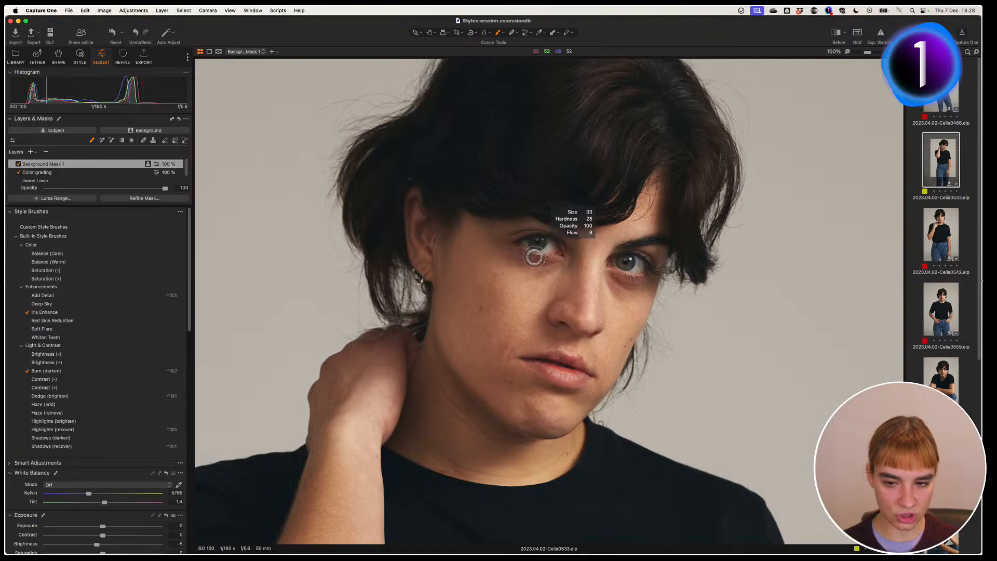
Step: Paint Iris Enhance over the left and right irises, two passes each
click(533, 242)
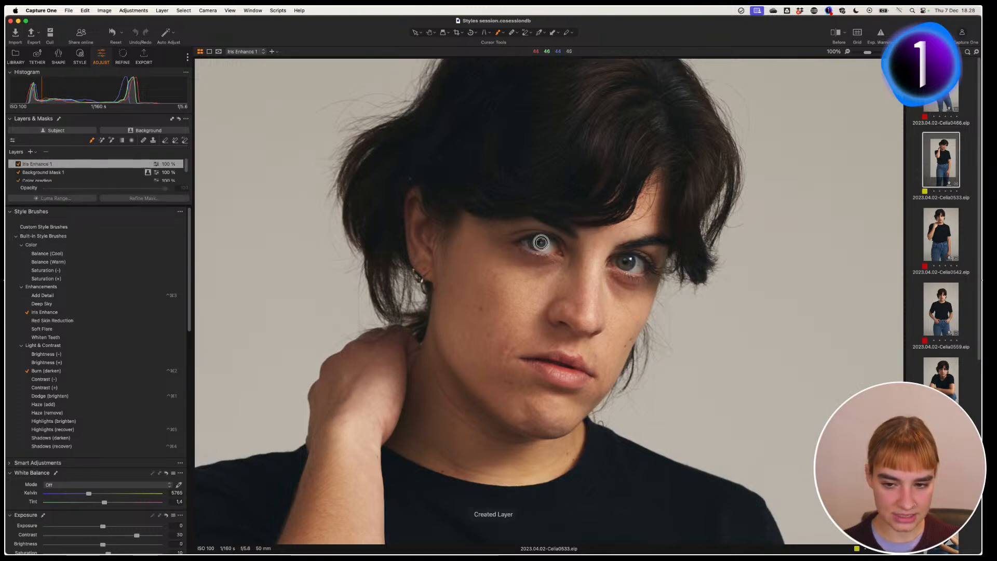
drag(629, 263, 628, 262)
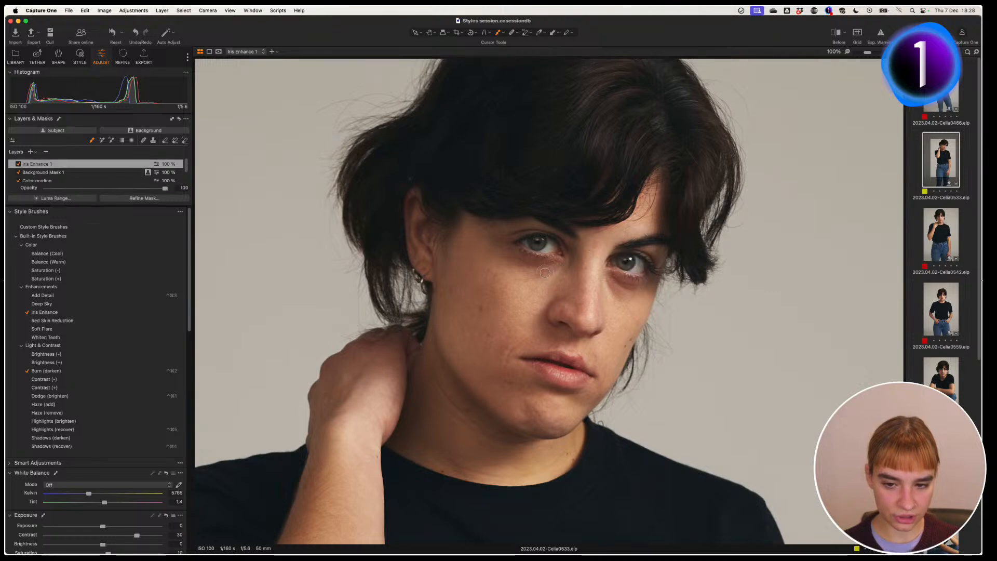
drag(540, 243, 541, 242)
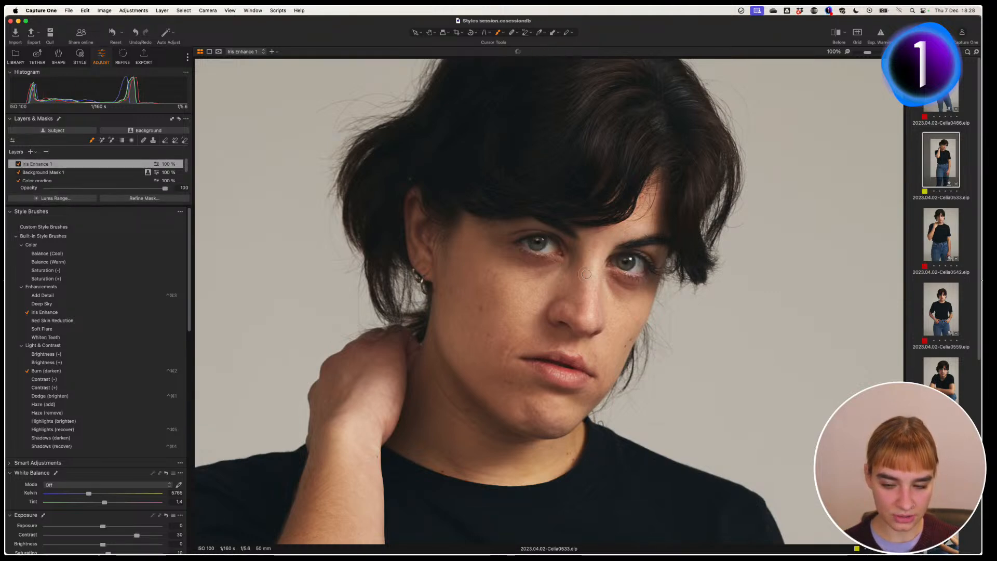
drag(623, 261, 626, 265)
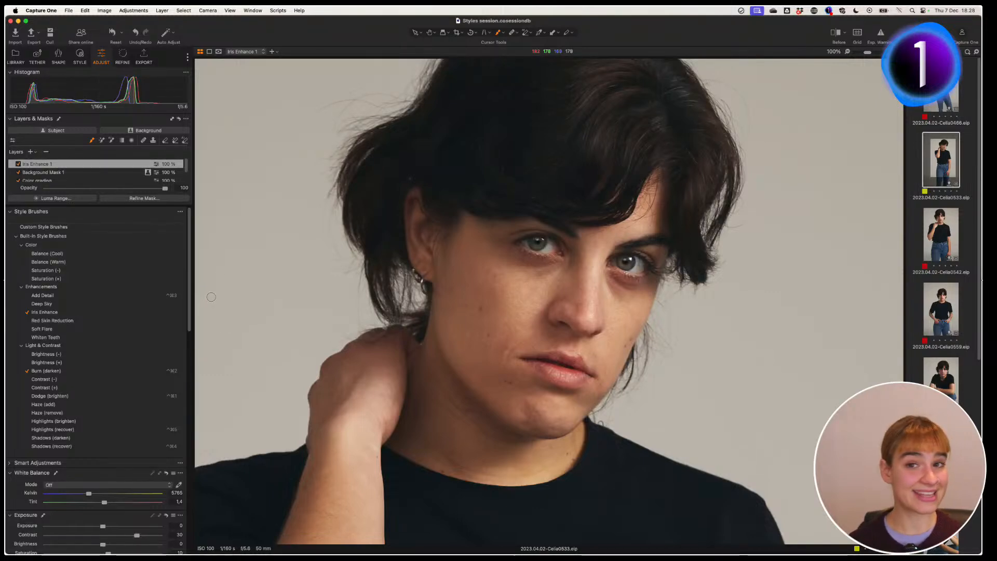
Step: Compare the Iris Enhance 1 layer off and on, and check its red mask overlay
click(18, 164)
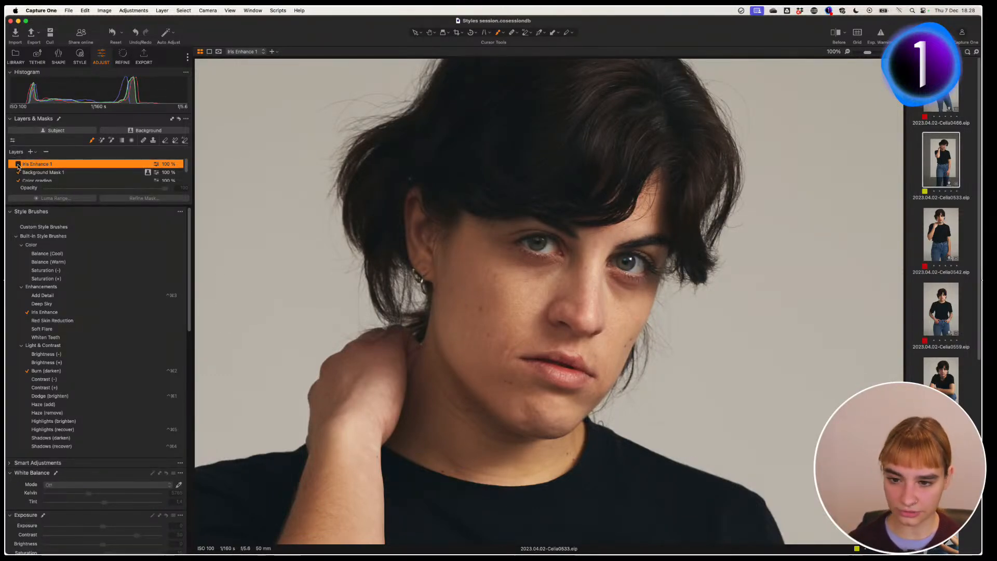
click(18, 164)
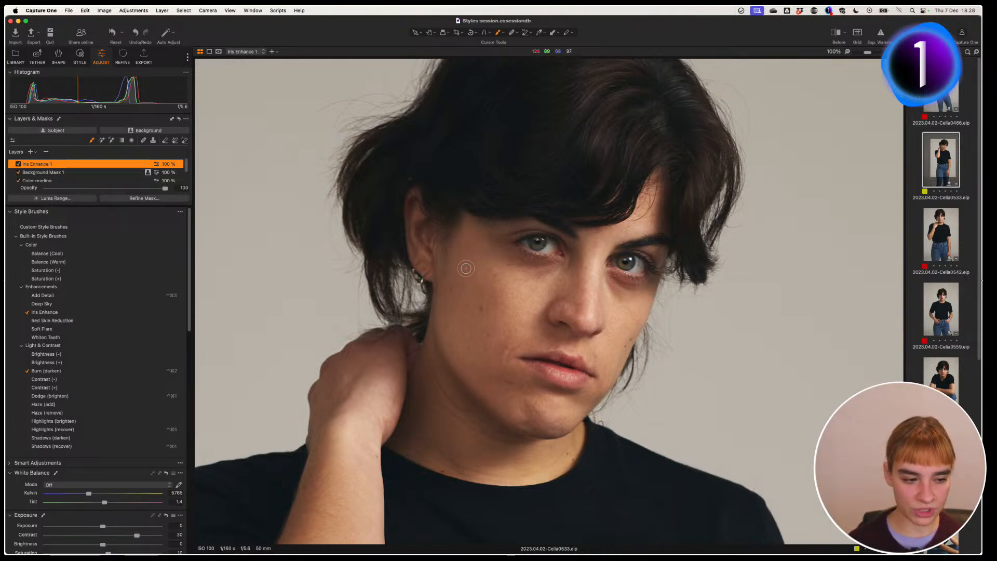
key(m)
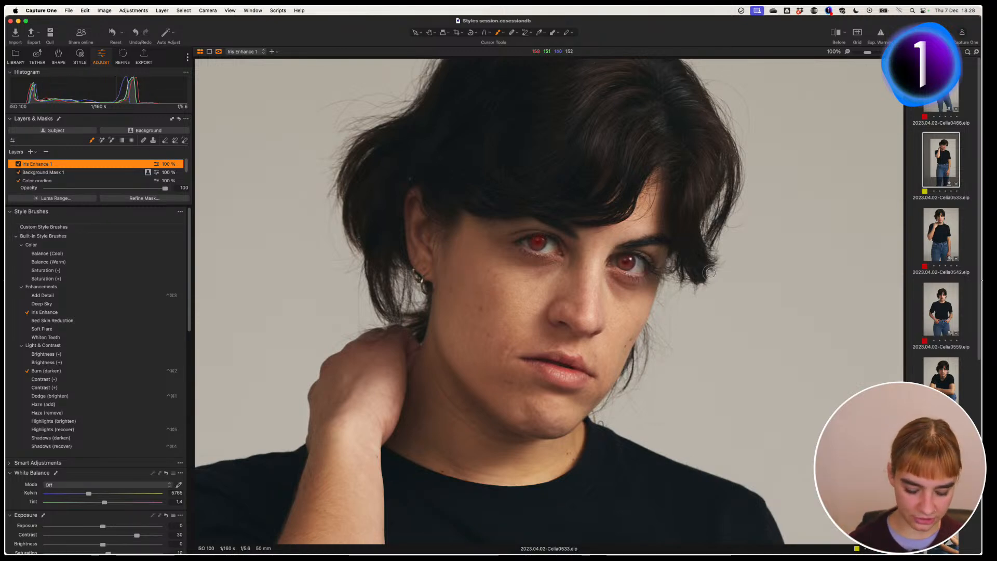
key(m)
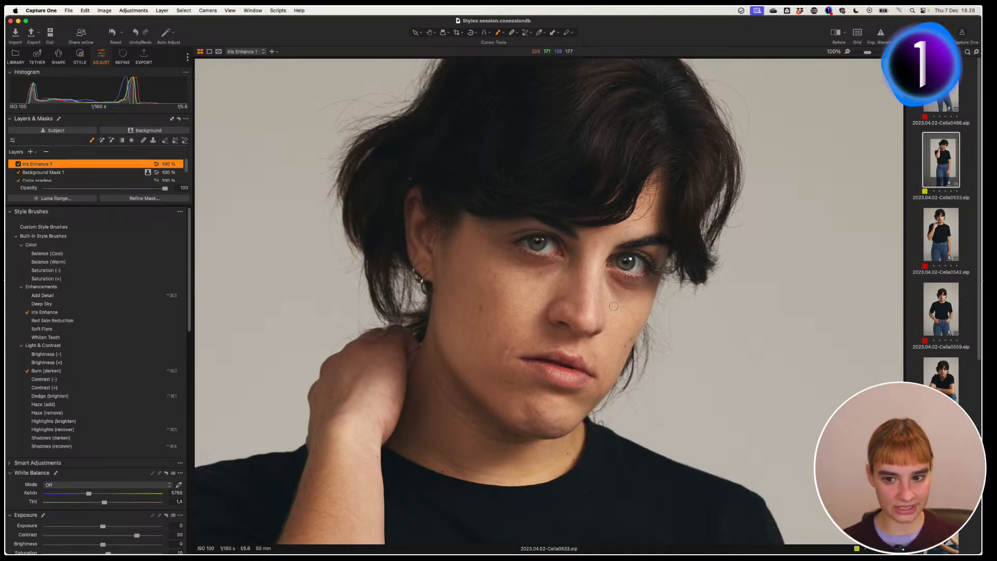
key(h)
drag(542, 301, 549, 306)
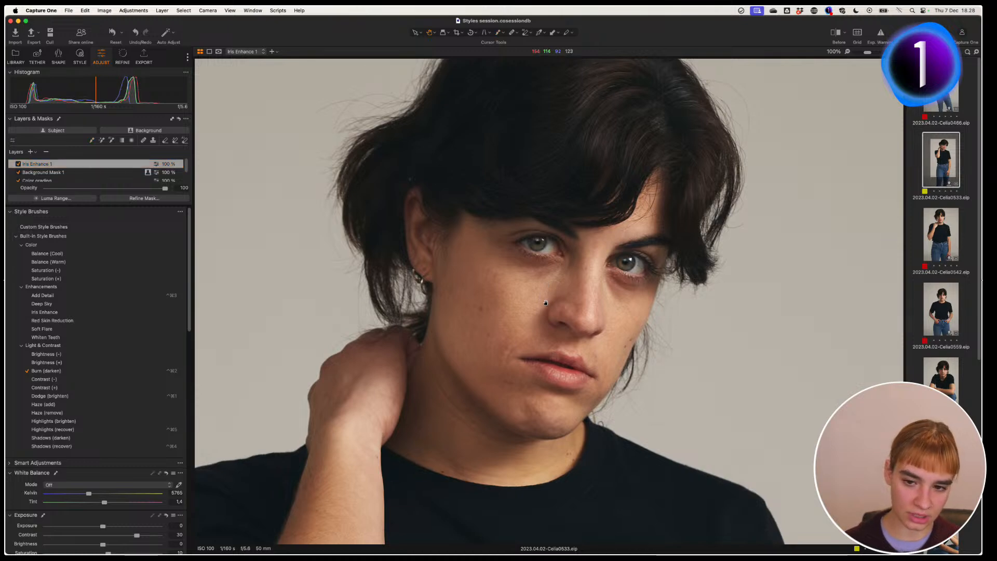
Step: Zoom to fit, select Iris Enhance 1, and lower its opacity to 90
double_click(546, 313)
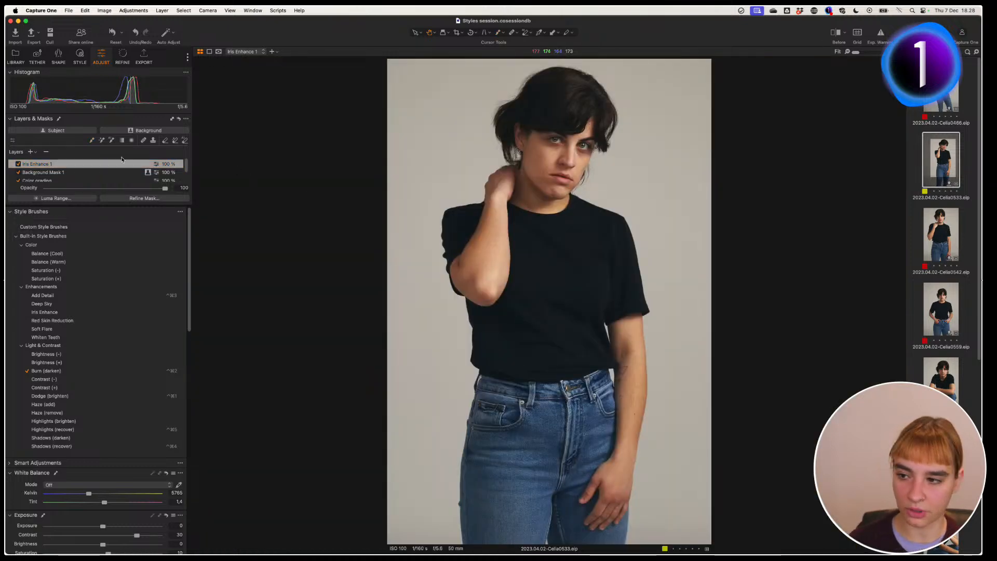
click(18, 164)
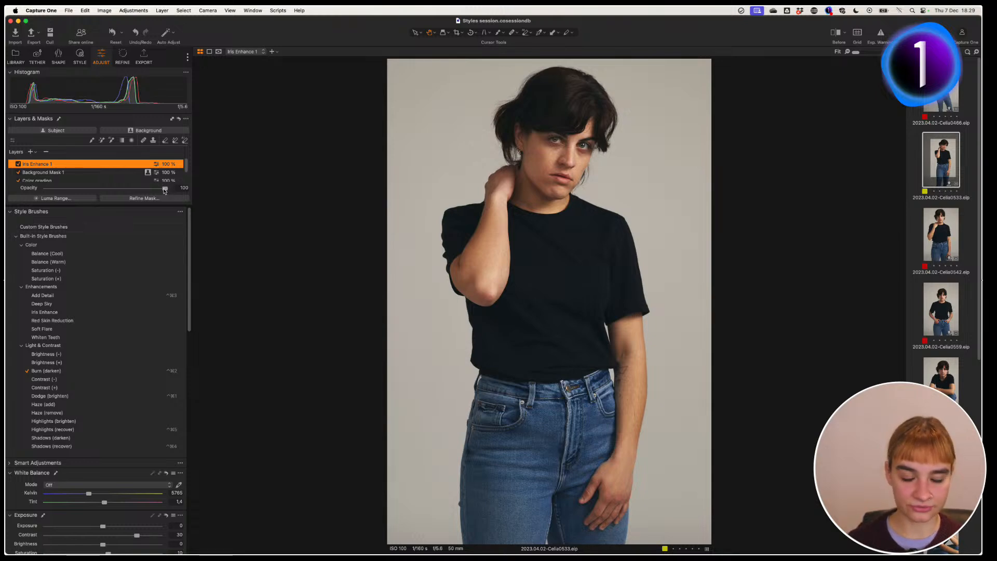
mouse_move(165, 189)
mouse_down()
mouse_move(99, 203)
mouse_move(187, 203)
mouse_move(150, 204)
mouse_move(178, 201)
mouse_move(154, 190)
mouse_up()
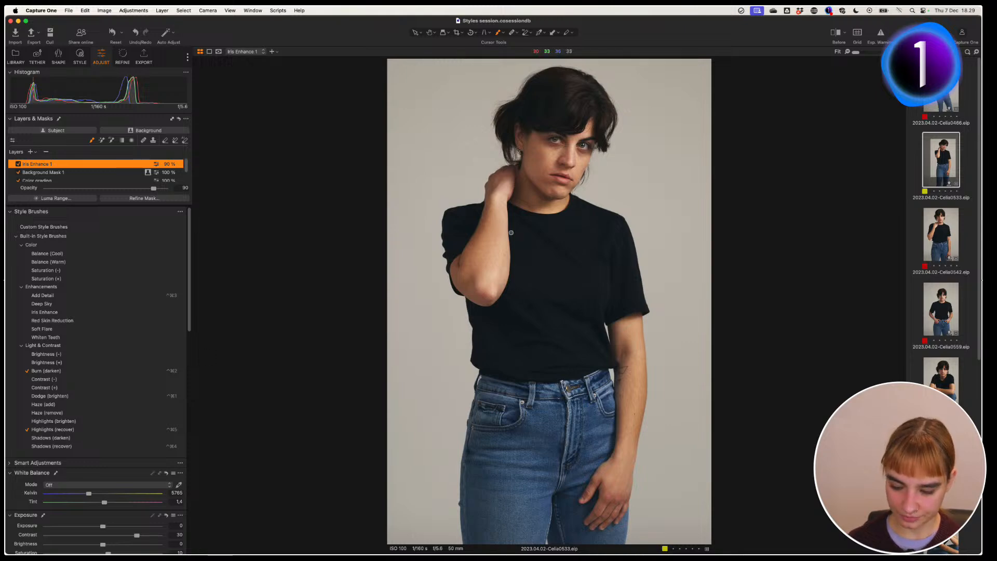
Step: With a larger brush, paint Highlights (recover) over the bright elbow and check the mask
mouse_move(500, 232)
mouse_down()
mouse_move(523, 231)
mouse_move(479, 292)
mouse_move(514, 217)
mouse_move(504, 180)
mouse_move(488, 232)
mouse_move(505, 178)
mouse_up()
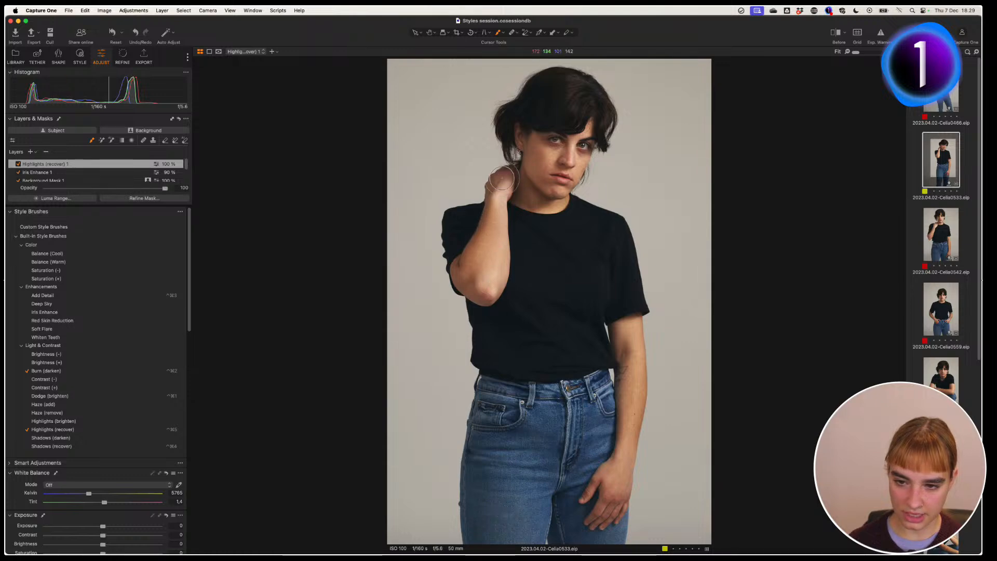
mouse_move(505, 290)
mouse_down()
mouse_move(489, 313)
mouse_move(495, 265)
mouse_move(461, 313)
mouse_move(490, 289)
mouse_move(493, 300)
mouse_move(476, 286)
mouse_up()
key(m)
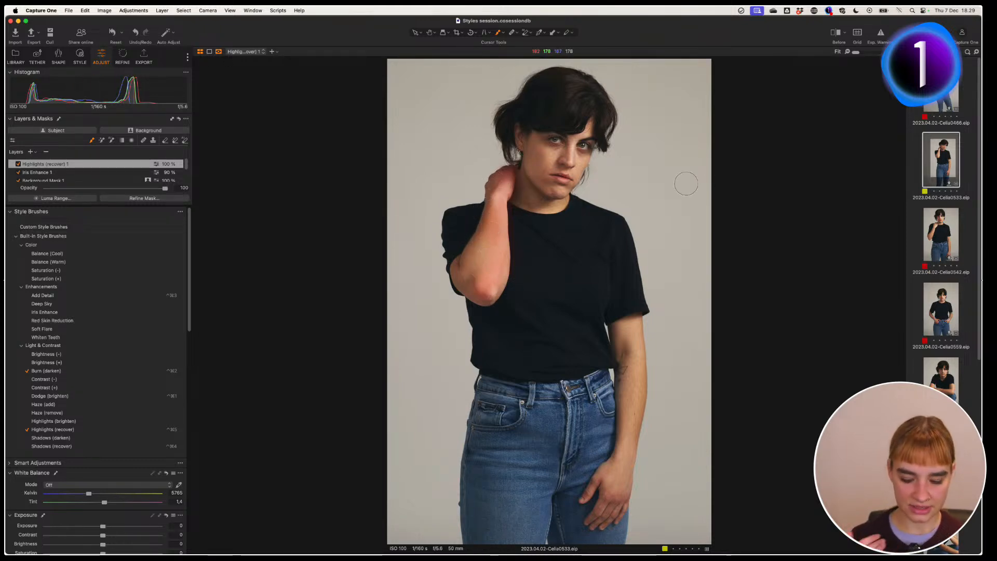
key(m)
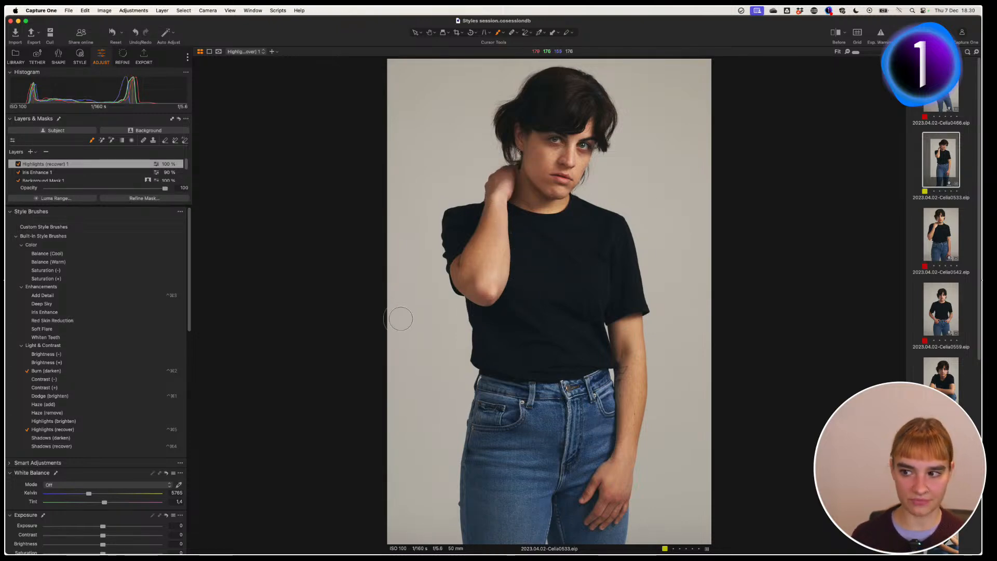
Step: Compare Highlights (recover) 1 off and on, and set its opacity to 100
drag(188, 316, 189, 398)
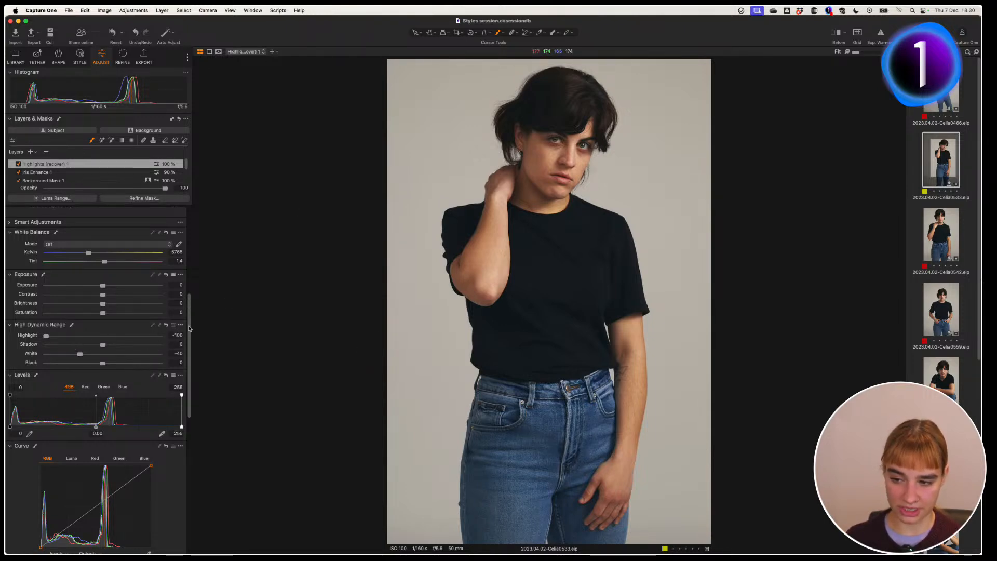
drag(189, 282, 189, 214)
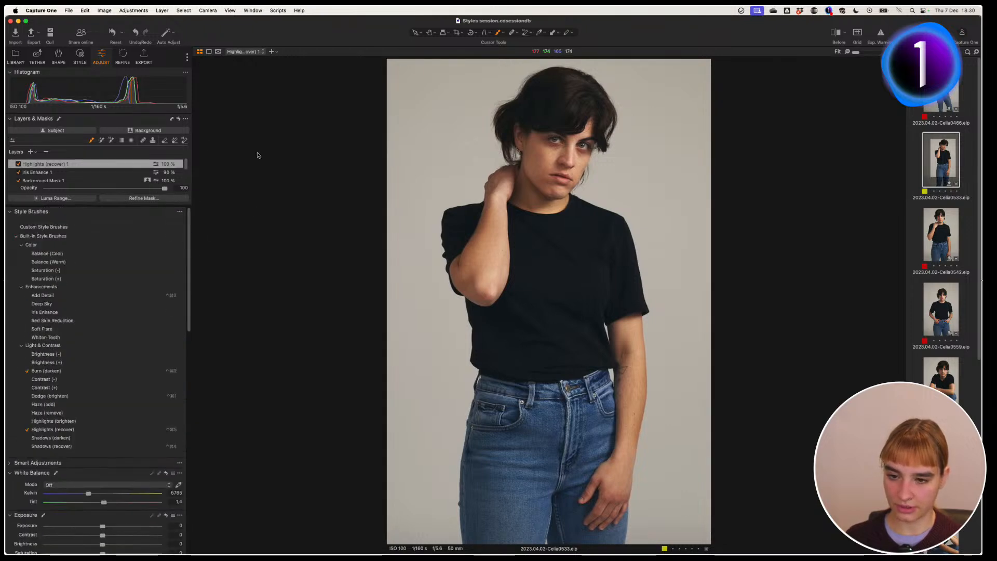
click(17, 165)
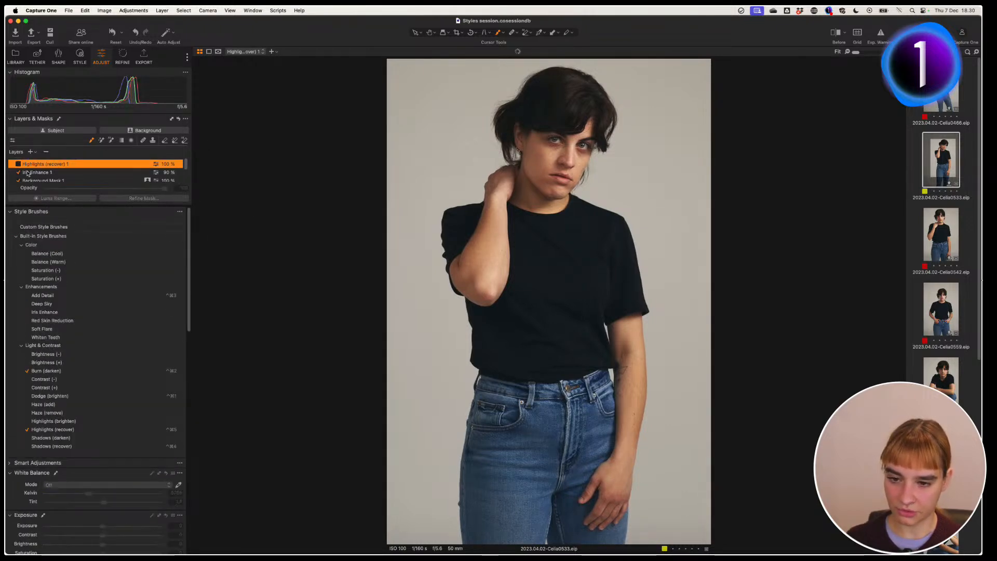
click(18, 164)
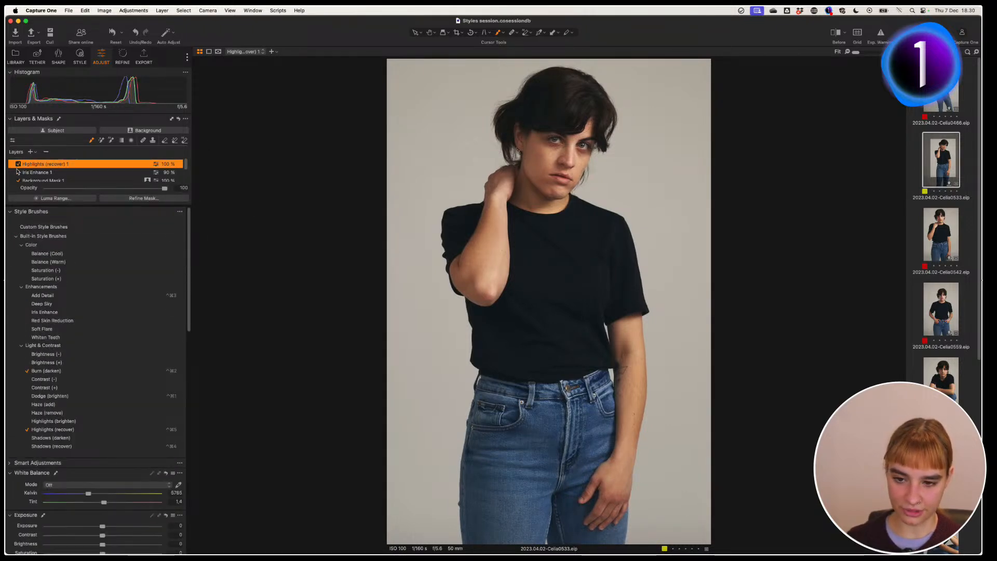
mouse_move(165, 188)
mouse_down()
mouse_move(112, 188)
mouse_move(184, 187)
mouse_up()
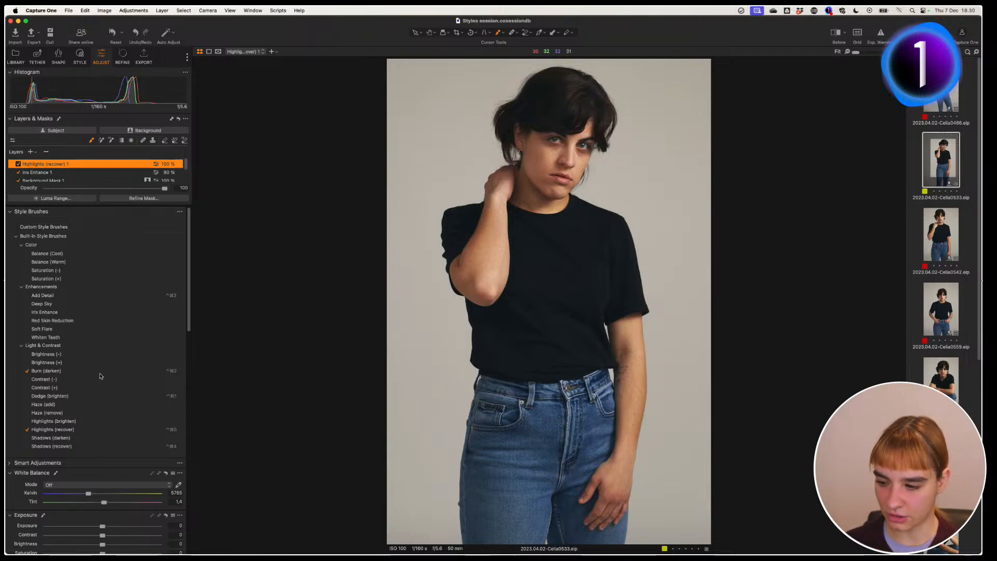
Step: Paint Brightness (+) onto the forehead, then paint Burn (darken) onto the cheek
click(47, 362)
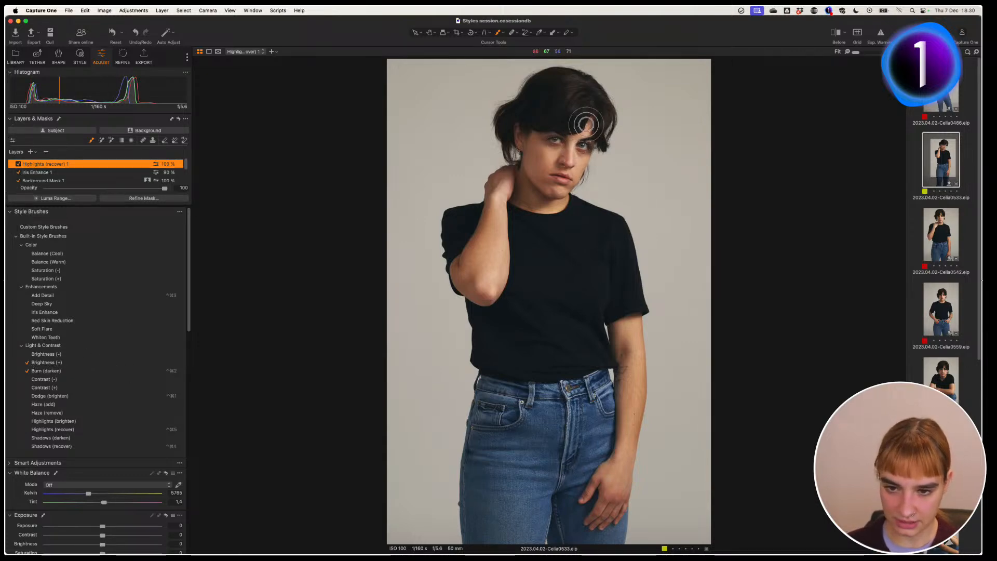
click(585, 124)
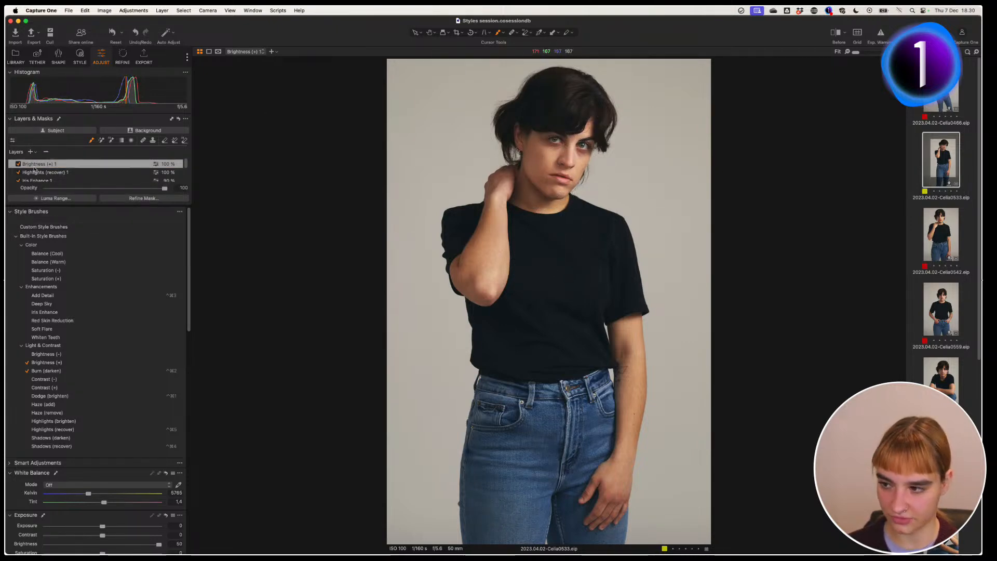
key(m)
key(m)
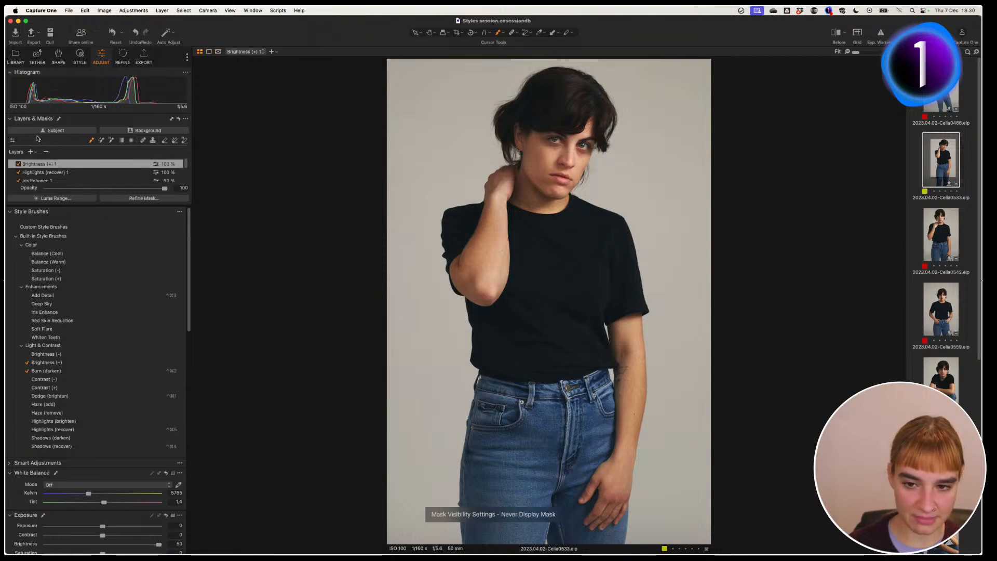
click(21, 164)
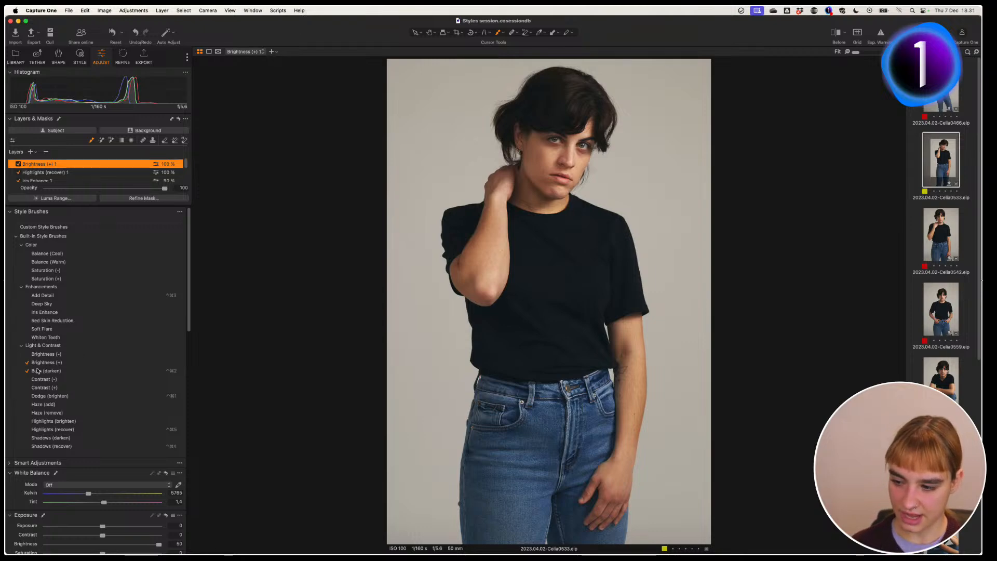
drag(189, 298, 188, 302)
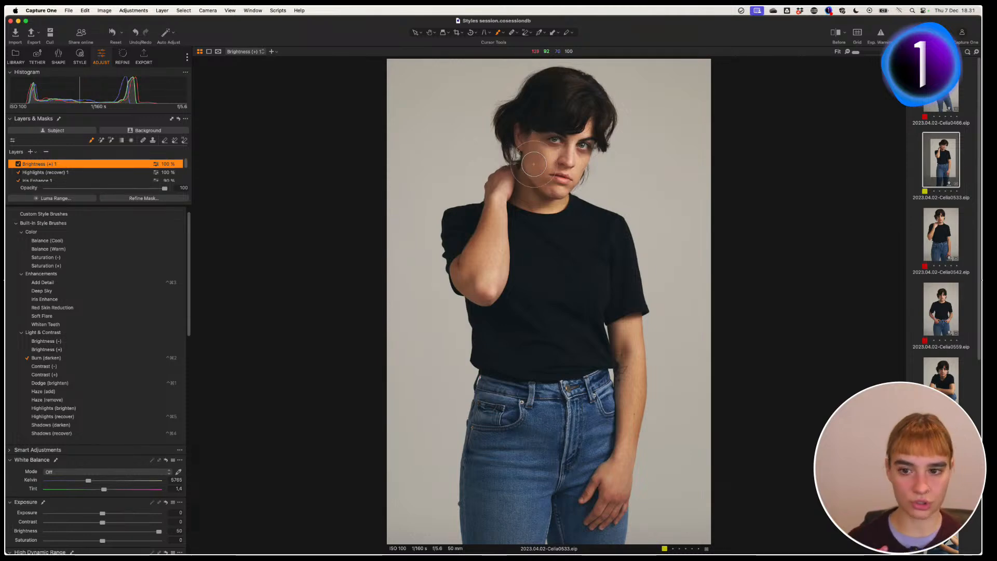
mouse_move(552, 158)
mouse_down()
mouse_move(528, 140)
mouse_move(520, 203)
mouse_move(575, 206)
mouse_up()
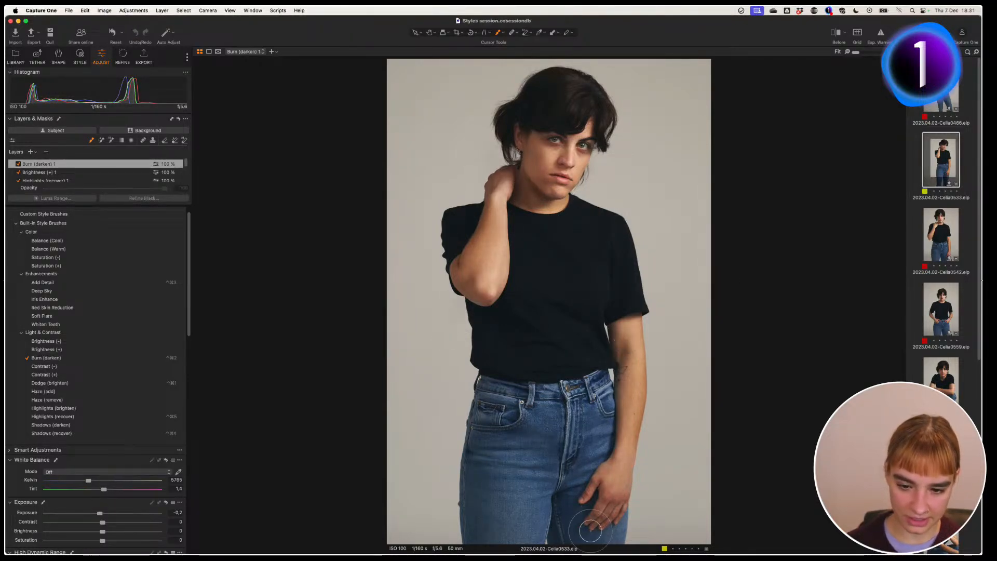
Step: Compare Burn (darken) 1 off and on, then erase its mask beside the hair
key(m)
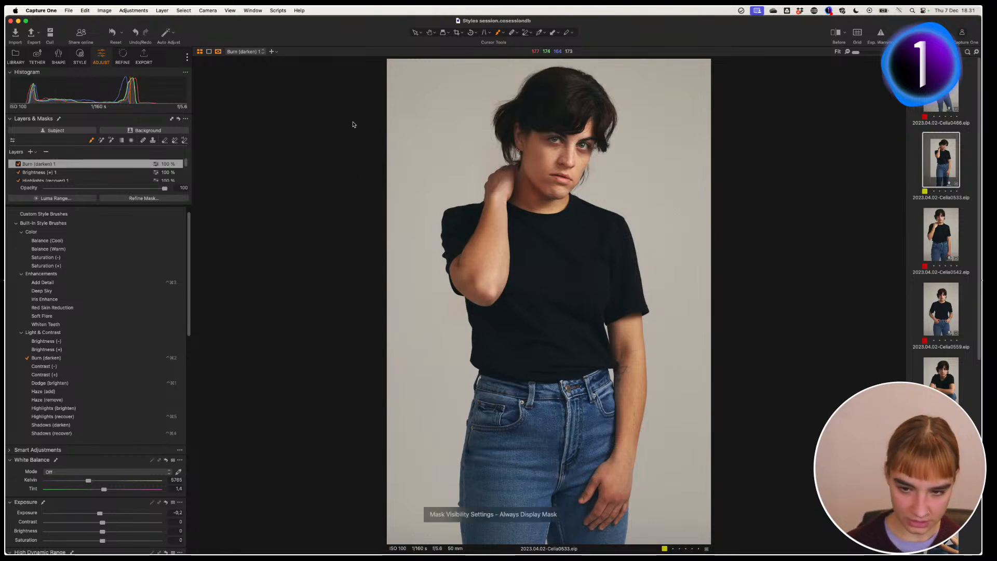
key(m)
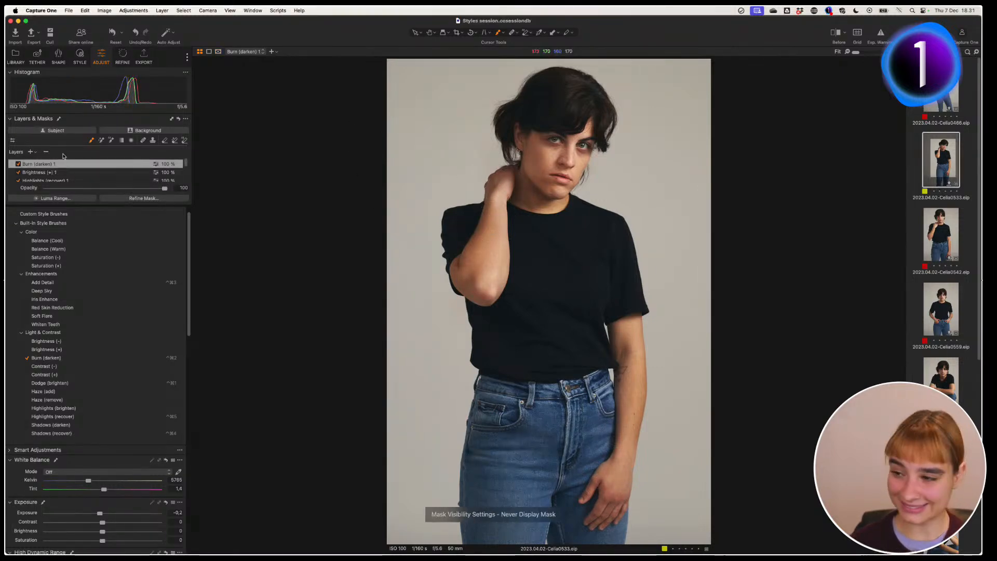
click(18, 164)
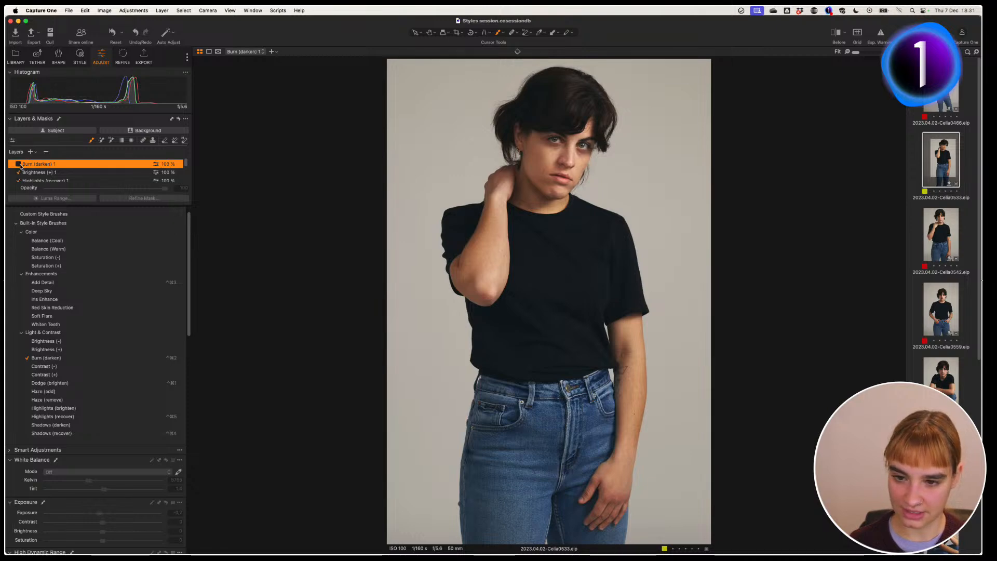
click(18, 164)
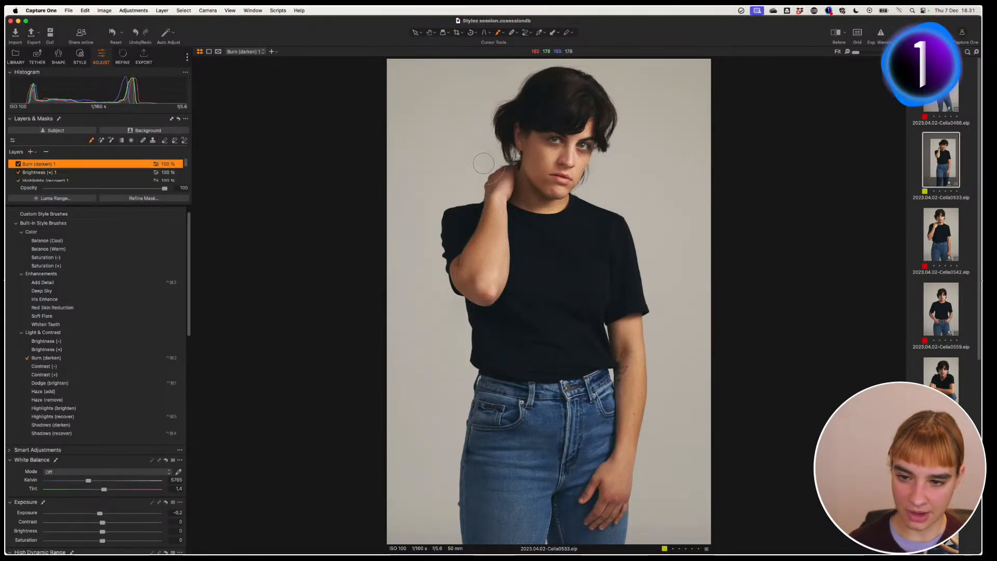
key(m)
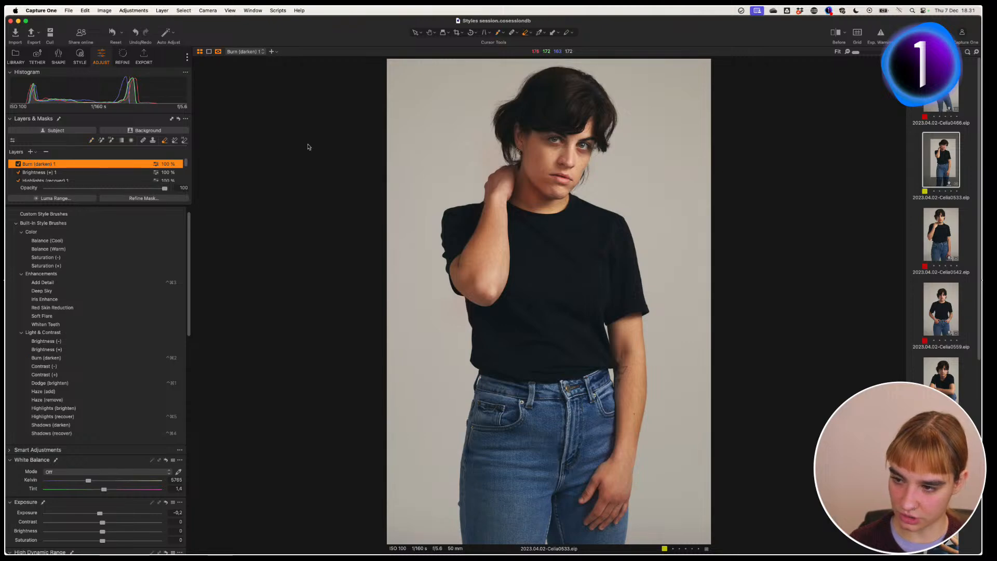
key(])
key(])
mouse_move(489, 157)
mouse_down()
mouse_move(495, 141)
mouse_move(464, 171)
mouse_move(456, 213)
mouse_up()
key(m)
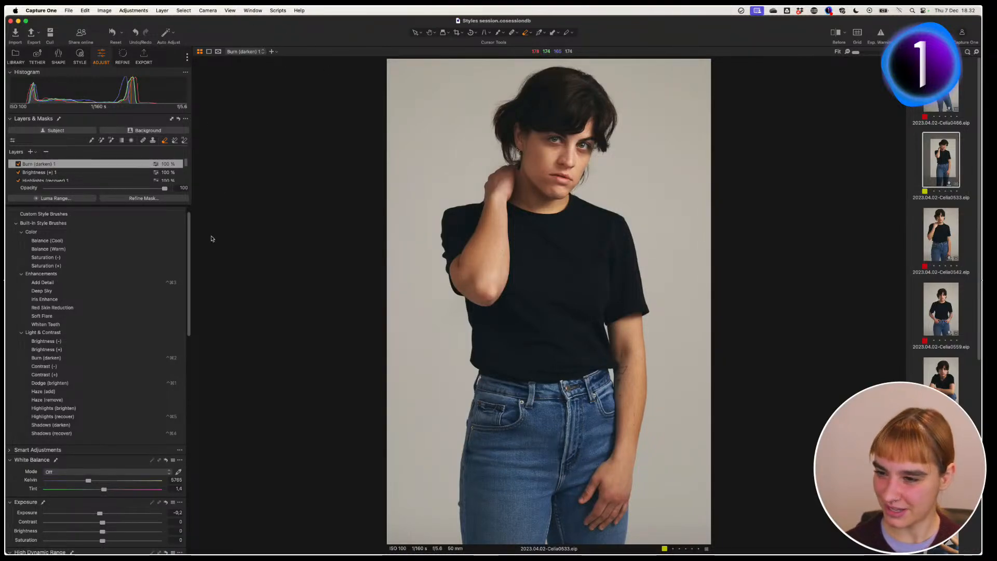
Step: Return to the selection tool and show the Library tools
scroll(190, 236, up, 2)
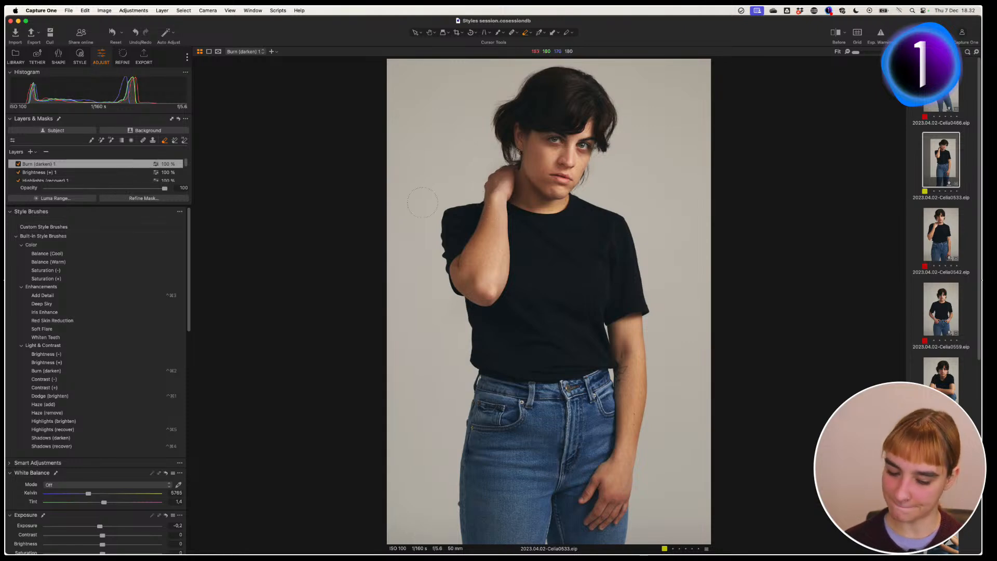
key(v)
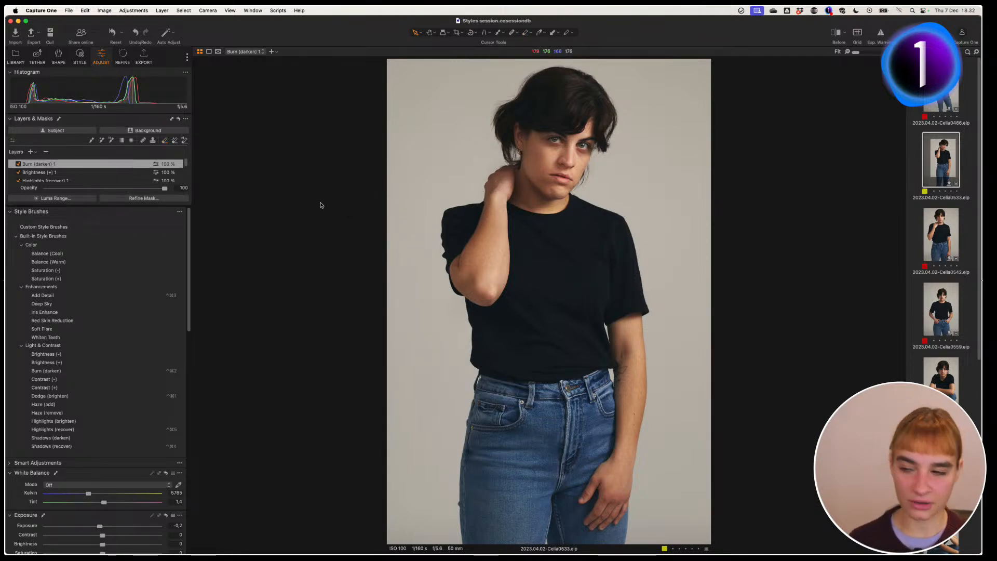
click(16, 57)
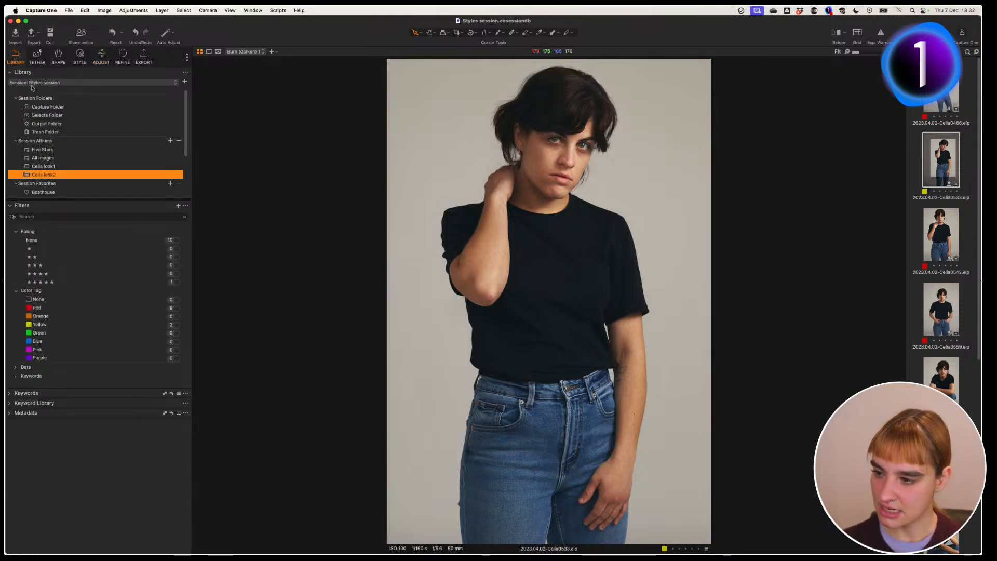
Step: Open the Boathouse favourite to show its eleven photos, then go back to the Adjust tools
click(42, 192)
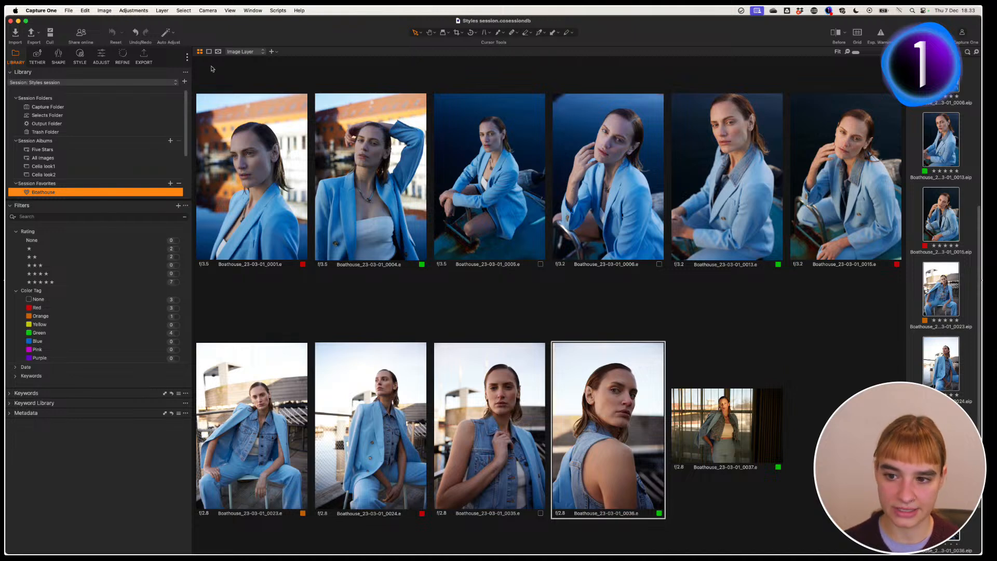
click(102, 57)
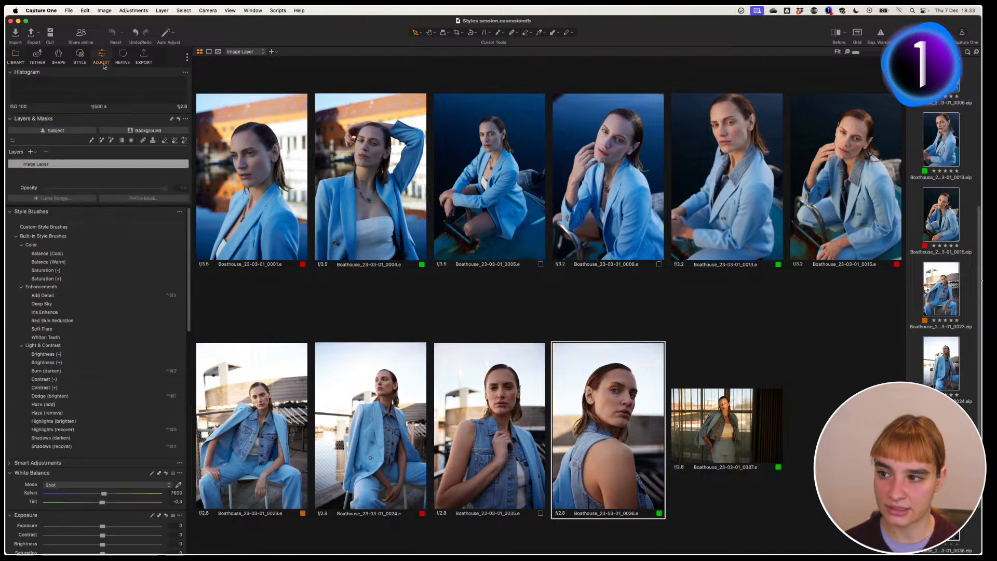
Step: Collapse Style Brushes and expand the Smart Adjustments tool
click(10, 211)
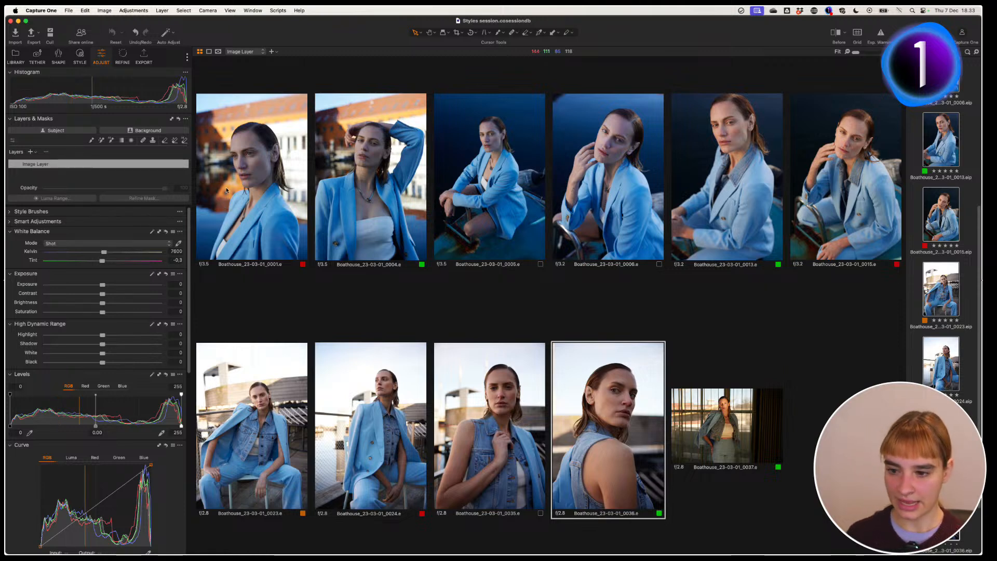
click(10, 221)
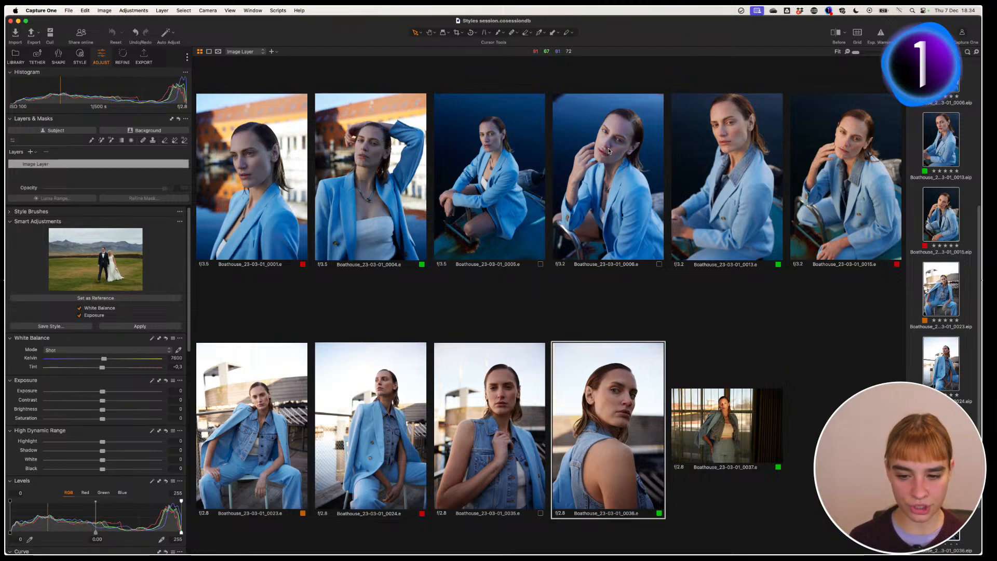
drag(978, 327, 978, 375)
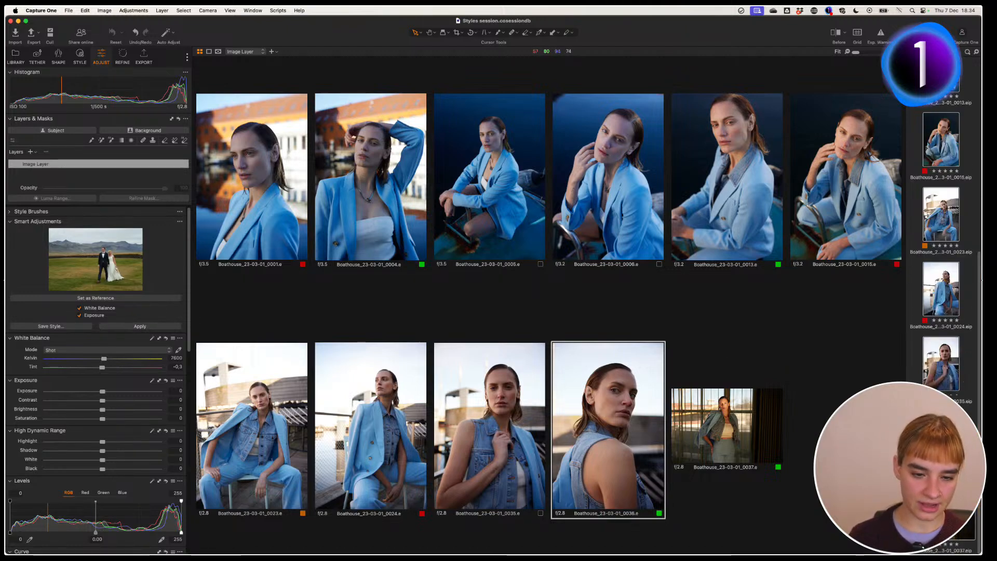
Step: Open the blue-suit Boathouse portrait 0015 on its own
click(941, 517)
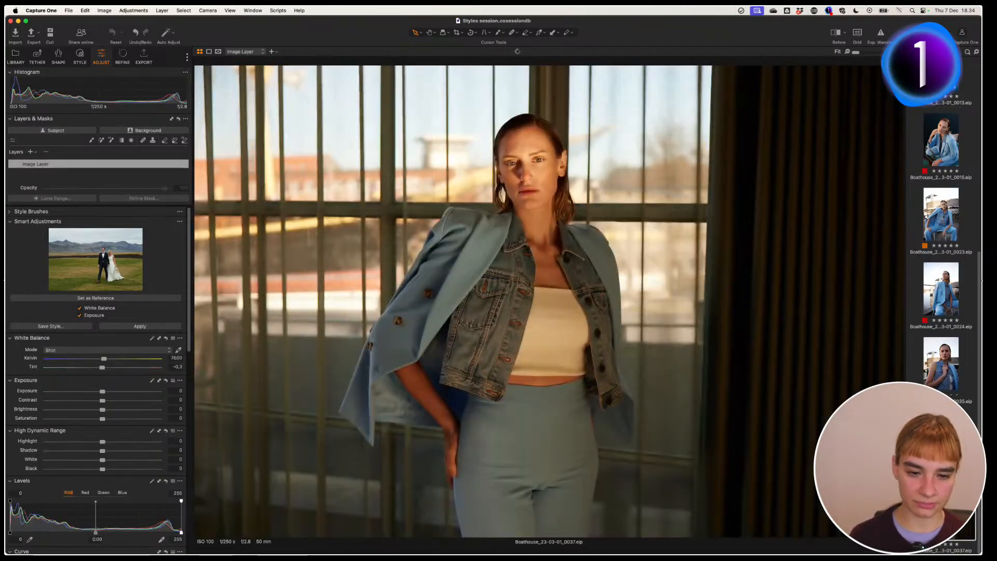
key(Up)
key(Up)
key(Up)
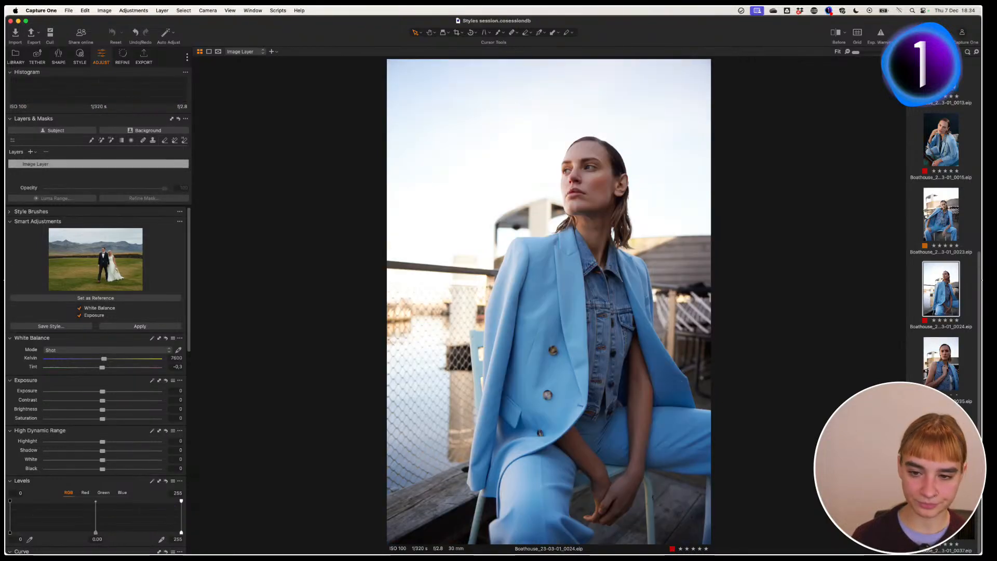
key(Up)
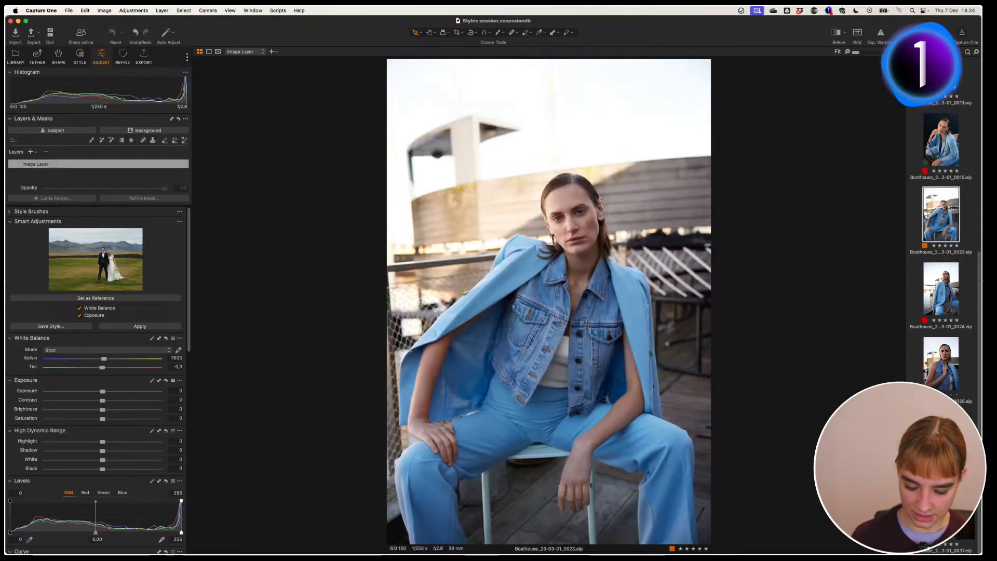
click(941, 152)
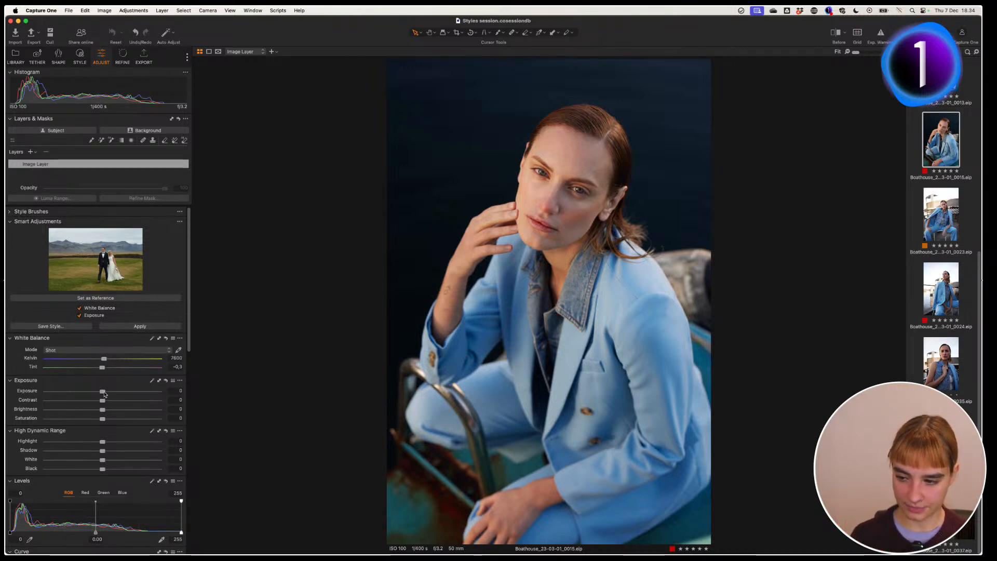
Step: Brighten and warm portrait 0015, set it as Smart Adjustments reference, and select all images
drag(105, 394, 107, 394)
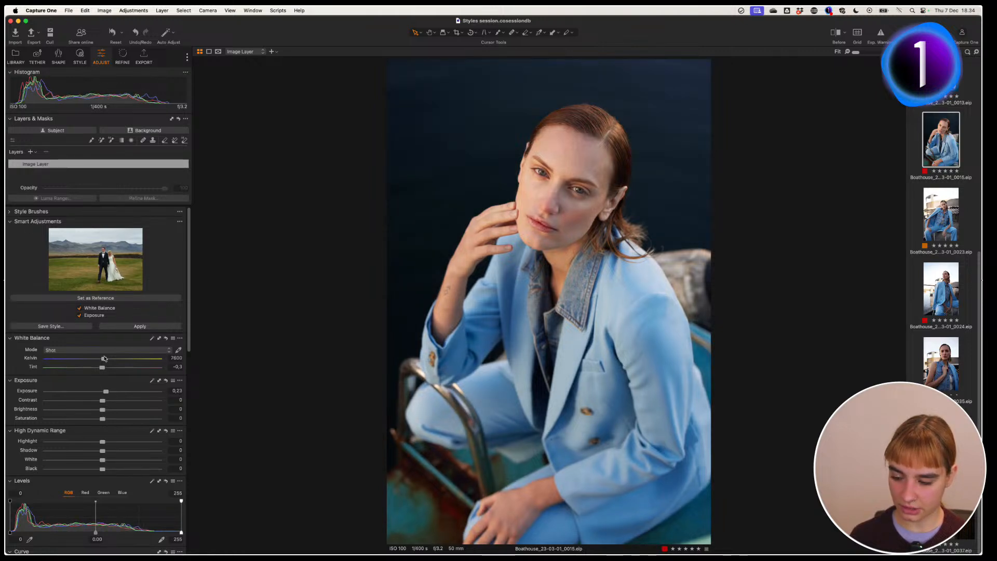
drag(104, 358, 98, 369)
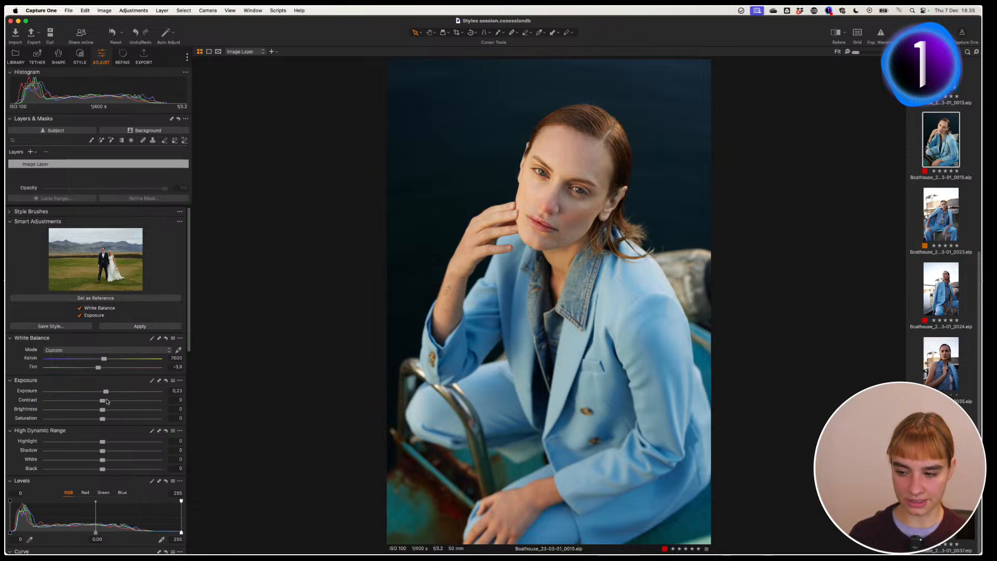
click(102, 301)
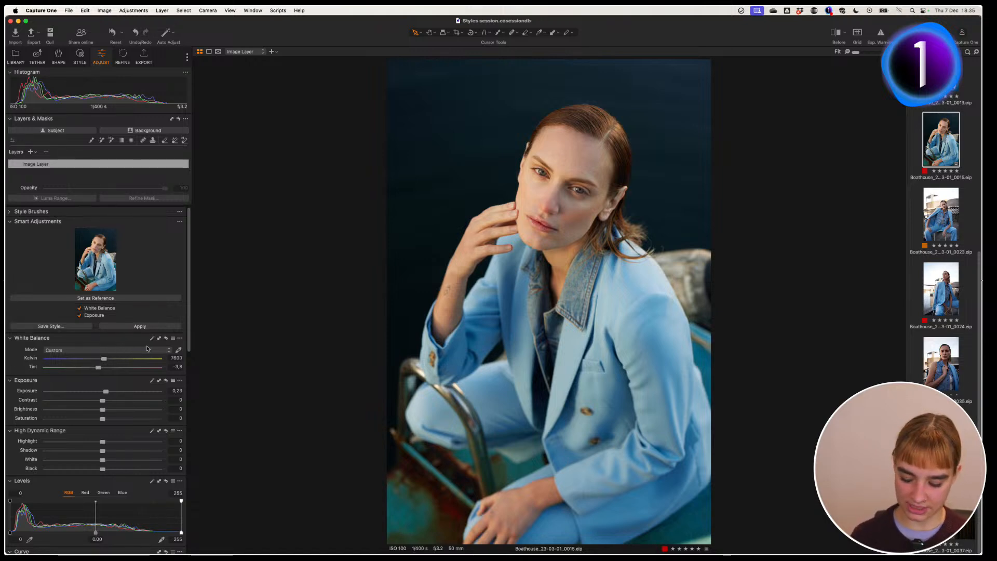
key(super+a)
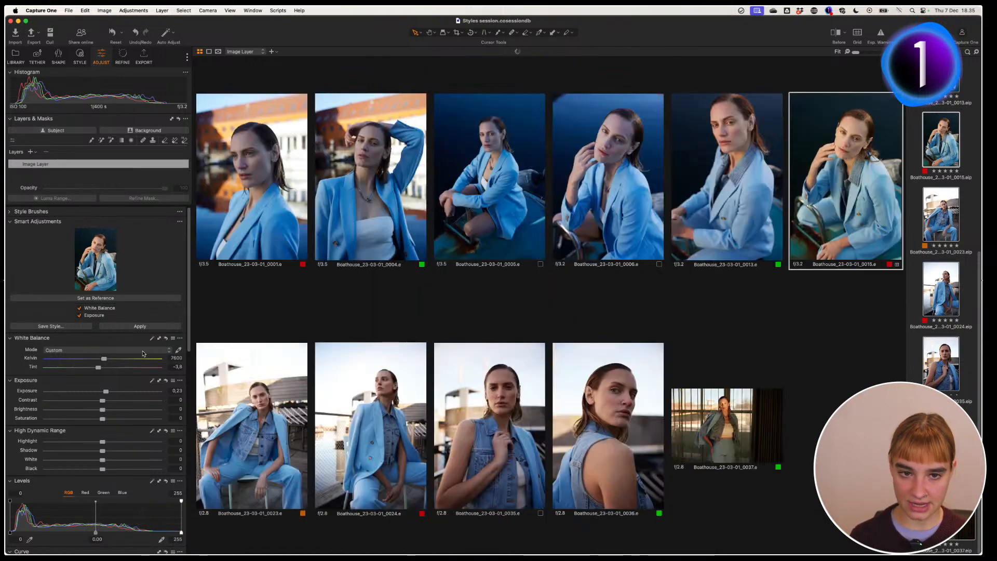
click(155, 326)
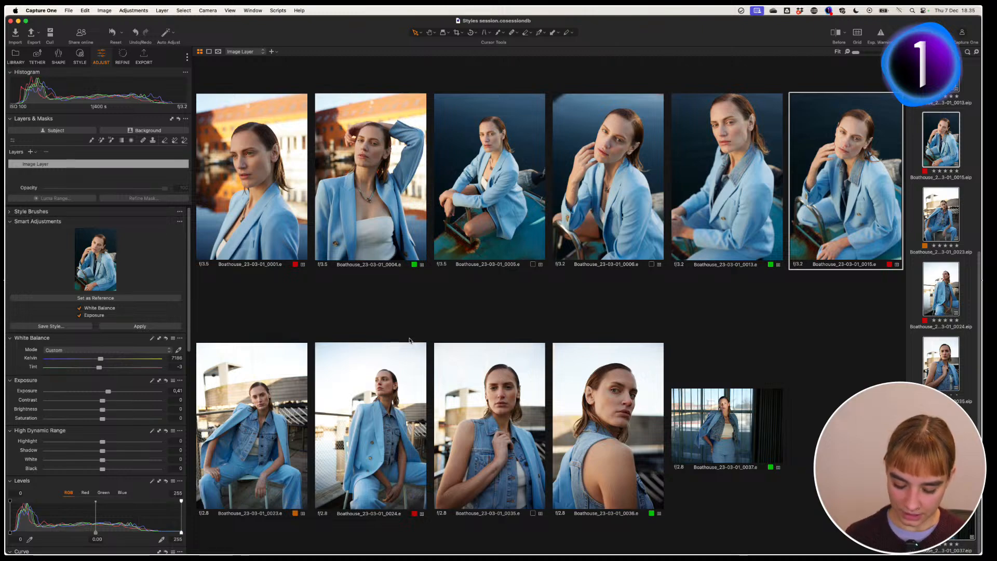
key(super+shift+b)
key(super+t)
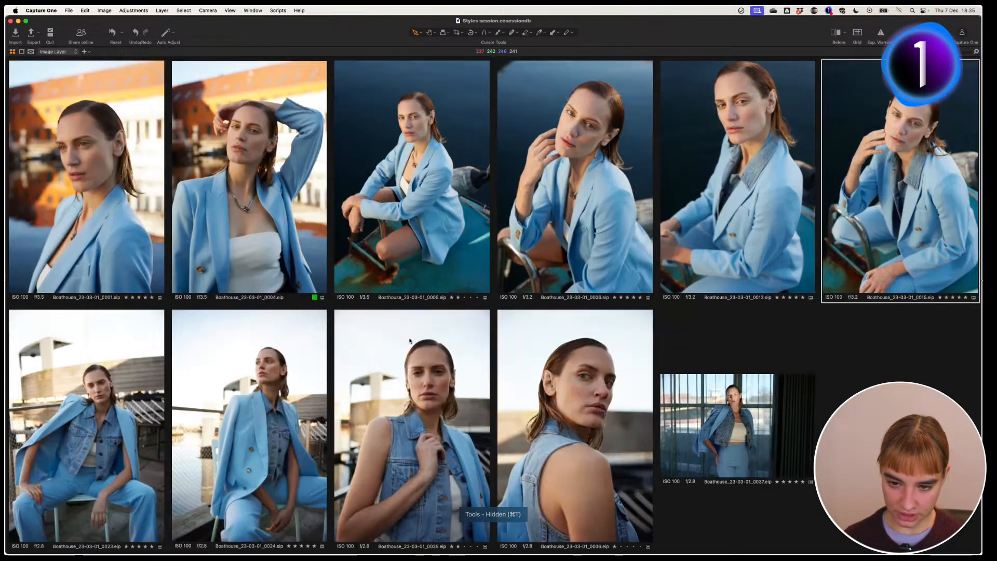
key(y)
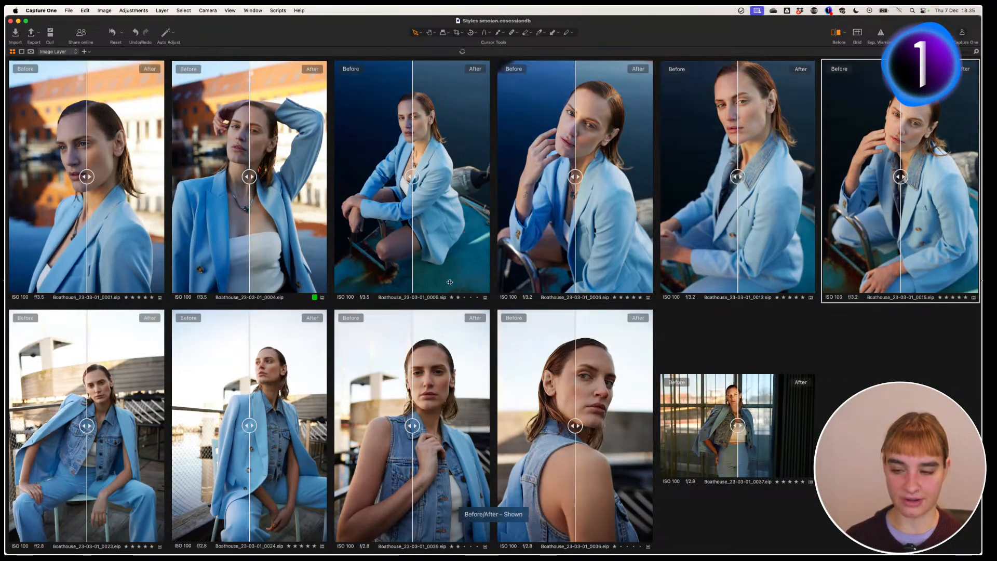
drag(403, 180, 514, 175)
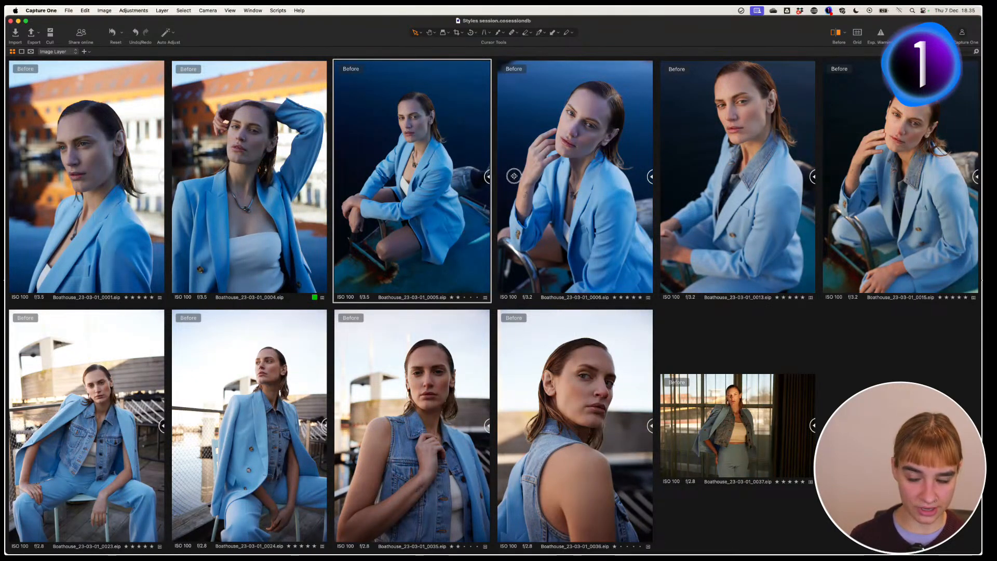
drag(488, 176, 327, 196)
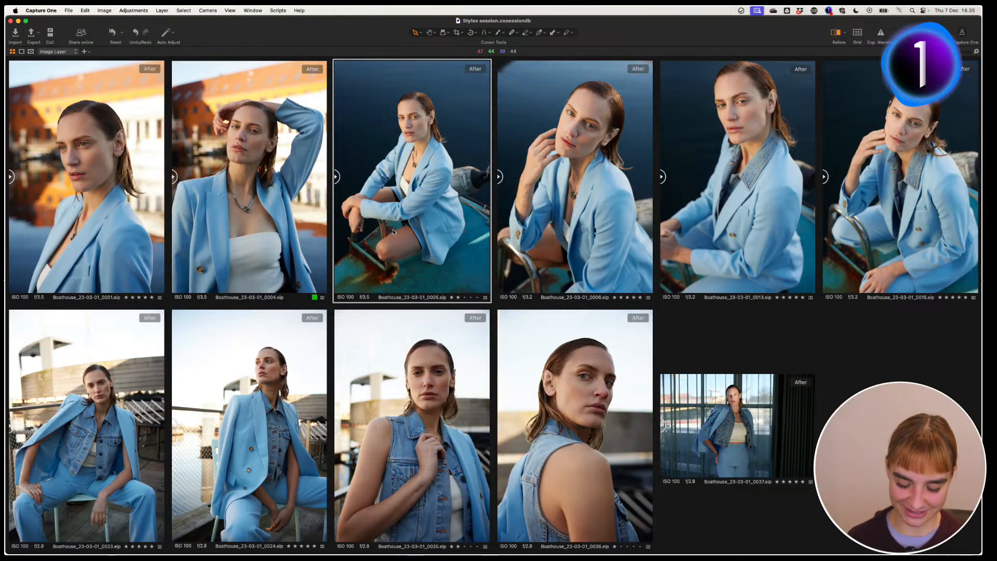
key(y)
key(super+t)
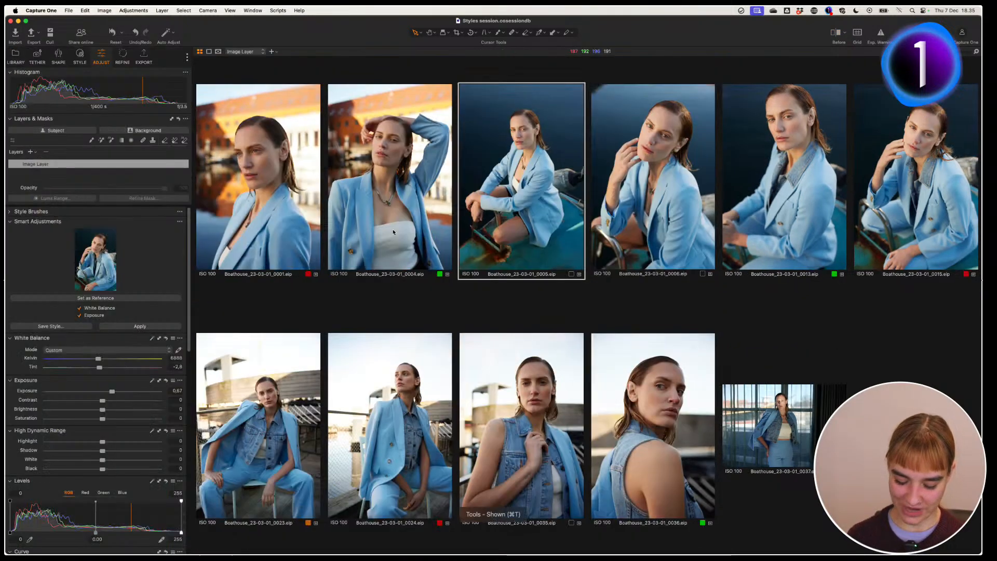
key(super+b)
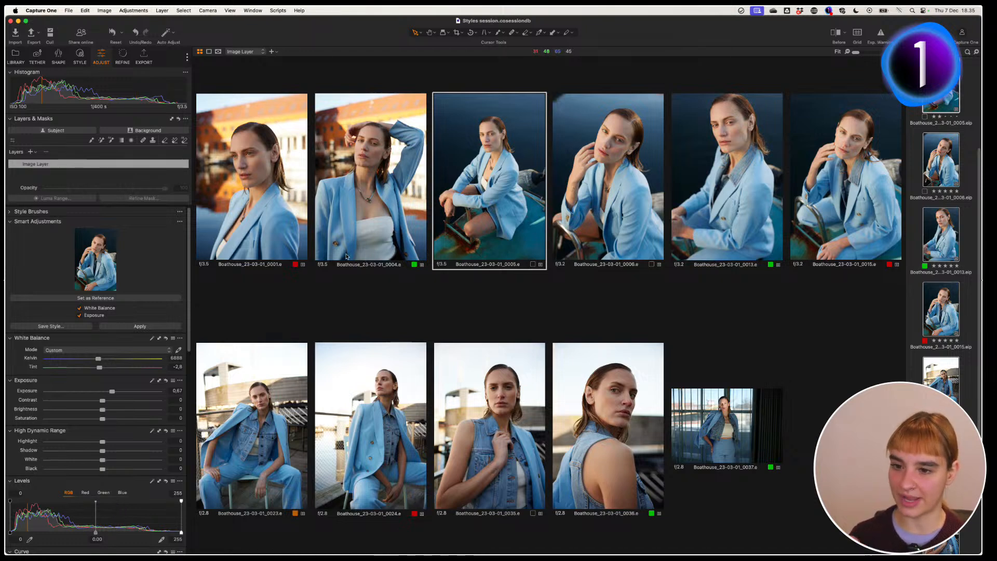
Step: Apply the Oslo - I style from the NORDIC EDITORIAL - Standard group to portrait 0005
click(79, 56)
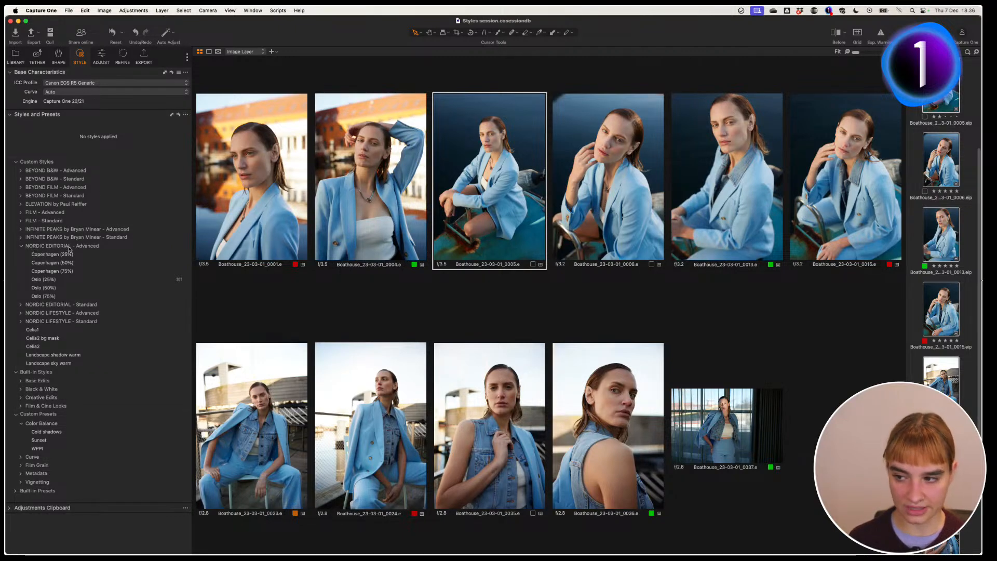
click(21, 246)
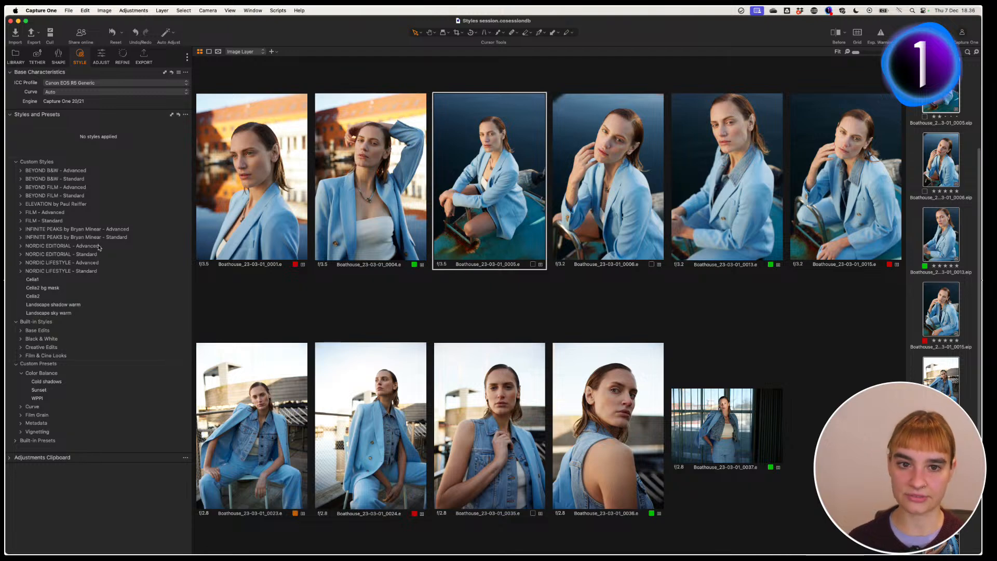
click(21, 255)
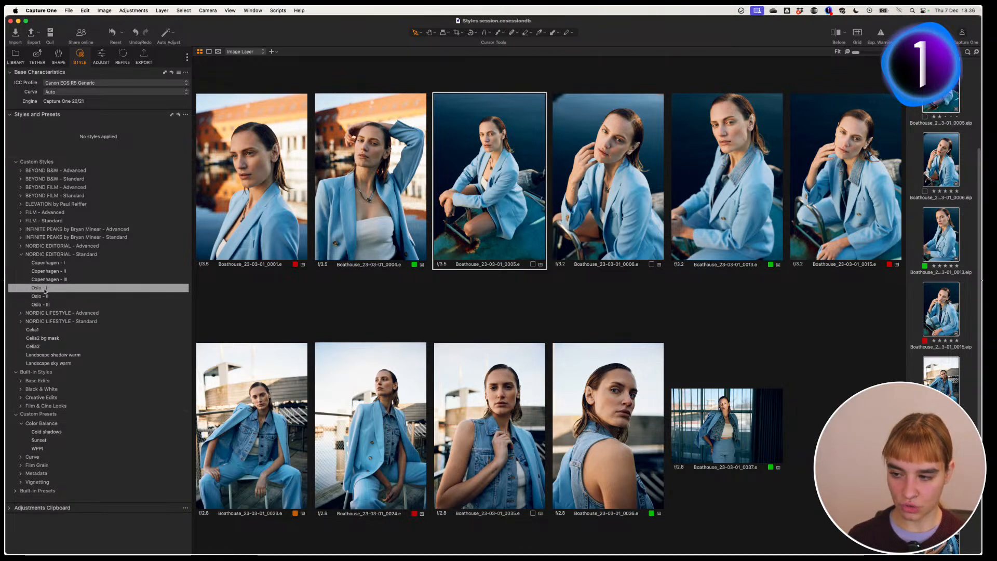
click(44, 289)
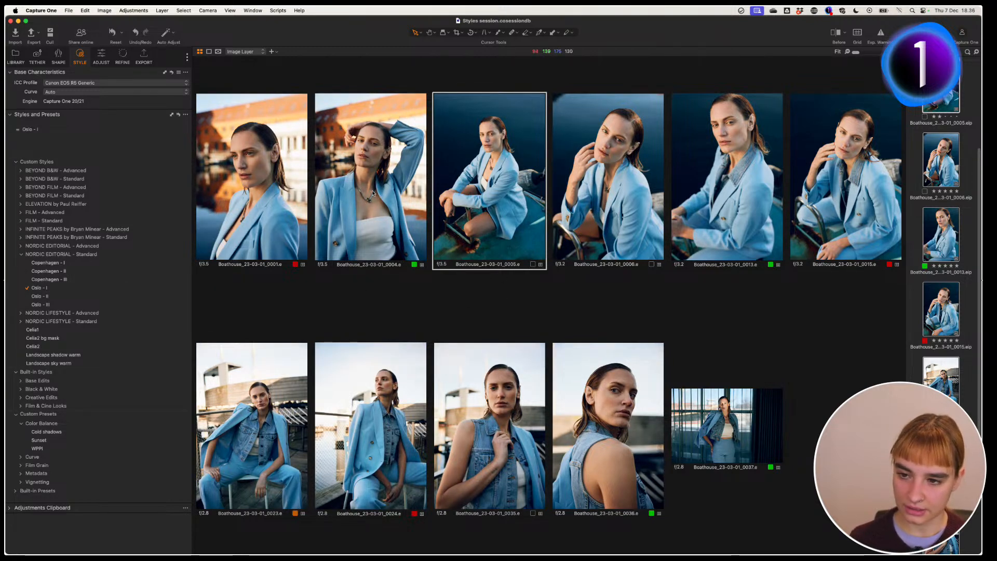
click(103, 57)
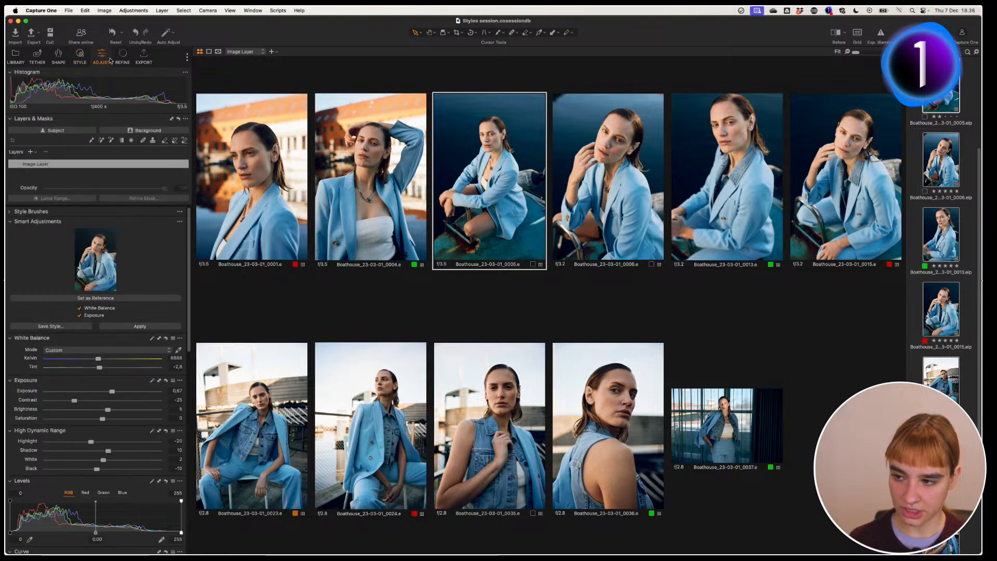
Step: Clear the image selection and show the Boathouse 0006 portrait alone in the viewer
click(59, 165)
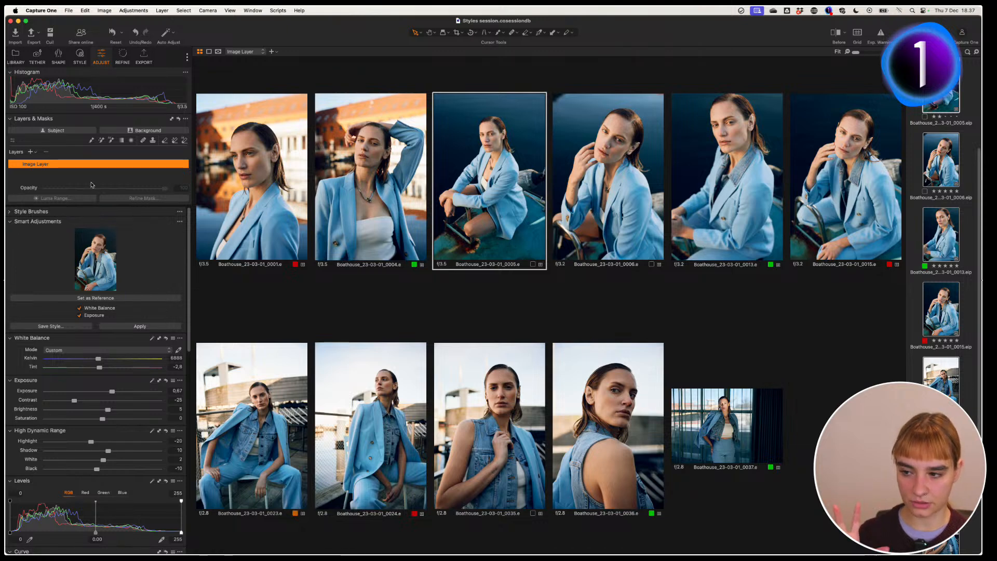
mouse_move(189, 245)
mouse_down()
mouse_move(187, 334)
mouse_move(187, 265)
mouse_up()
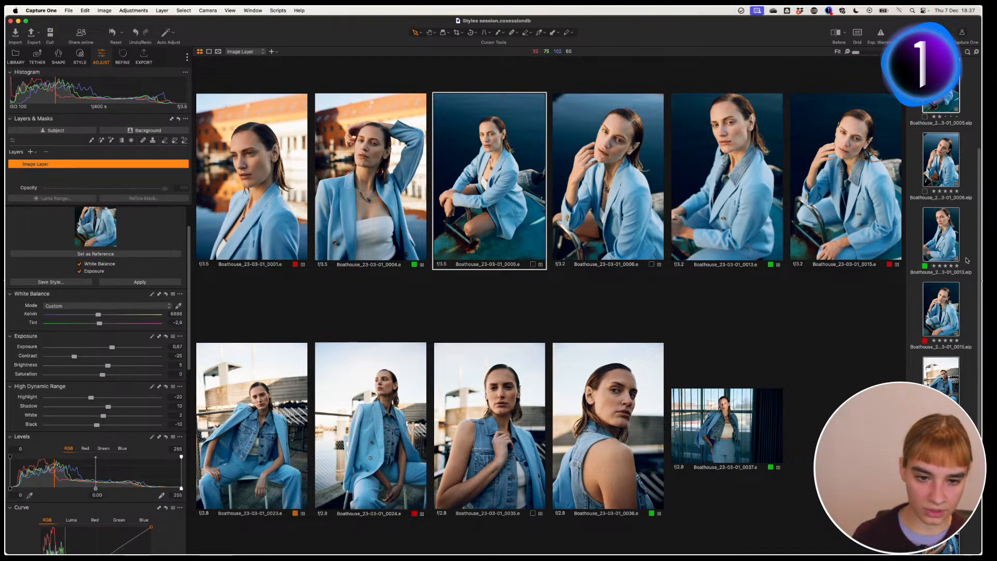
click(963, 309)
click(940, 178)
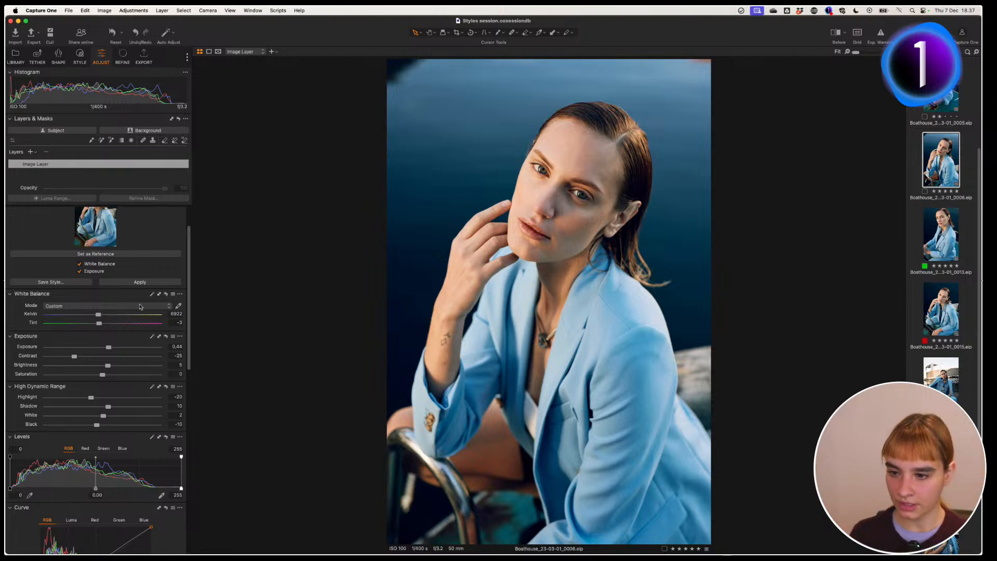
Step: Review its adjustments (6922 K, Exposure 0.44, Contrast -25) and select the Image Layer
drag(192, 249, 191, 231)
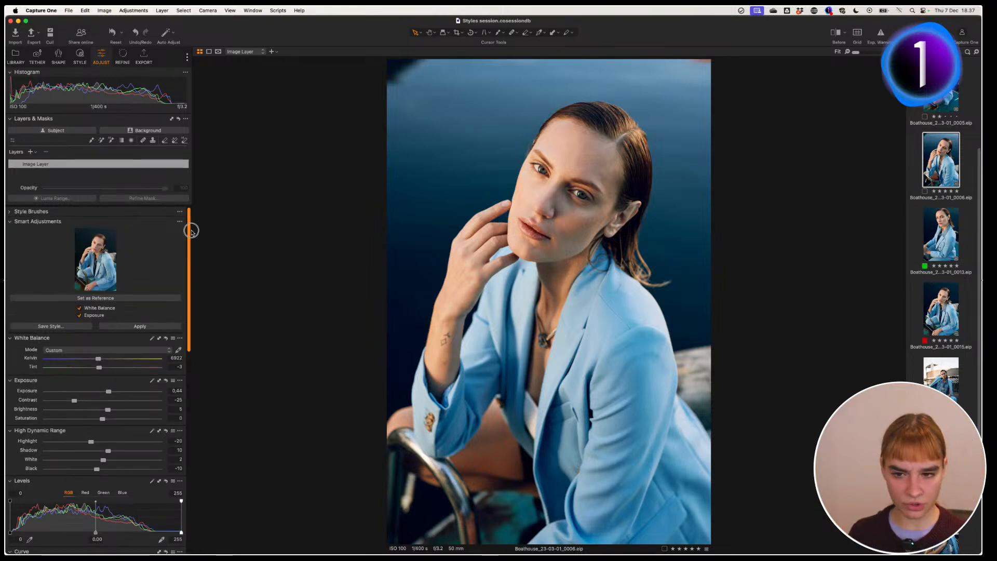
drag(191, 238, 193, 296)
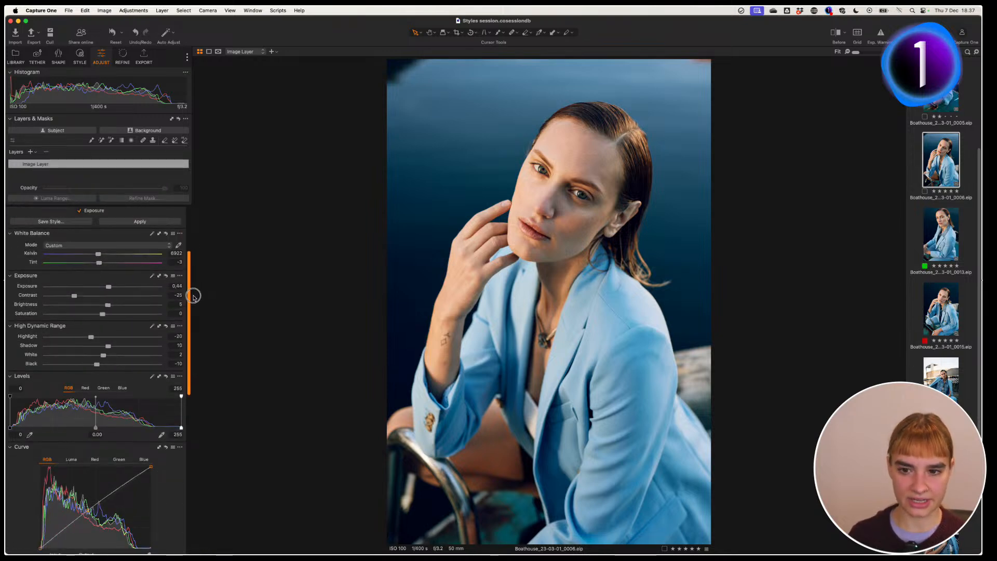
drag(193, 296, 190, 435)
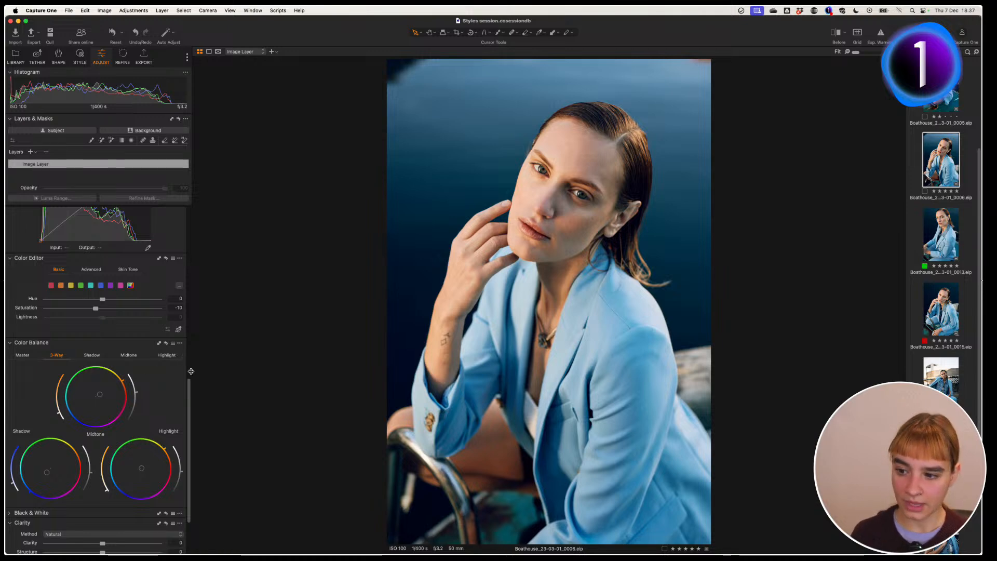
drag(190, 395, 186, 194)
click(73, 179)
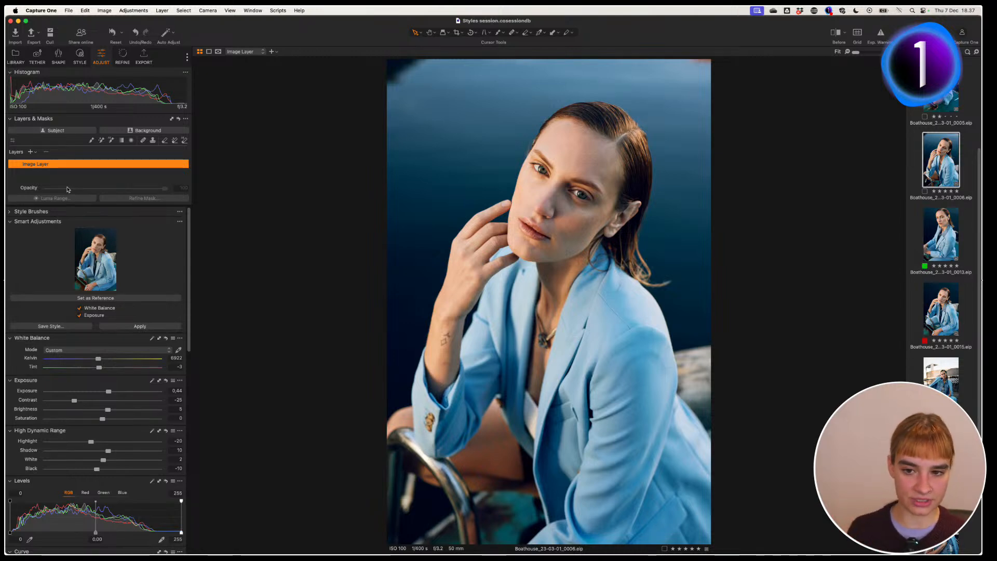
Step: Move the Image Layer adjustments to a new layer and lower its opacity to 70
right_click(45, 165)
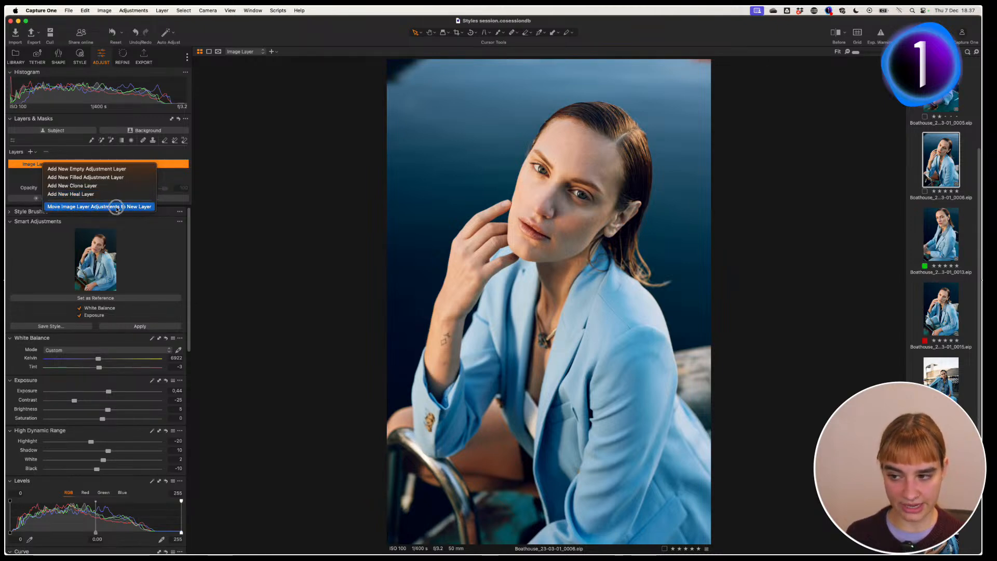
click(113, 206)
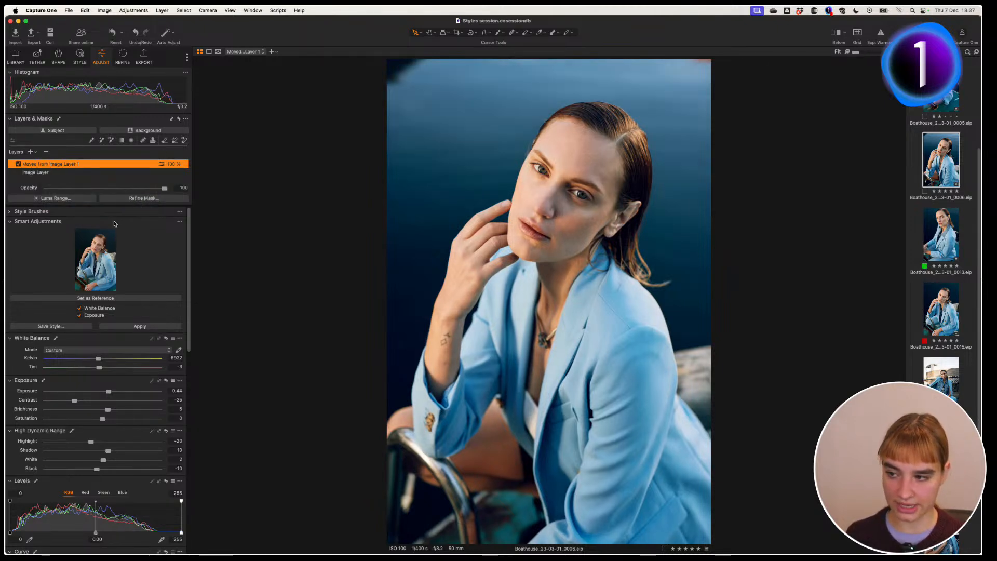
click(111, 172)
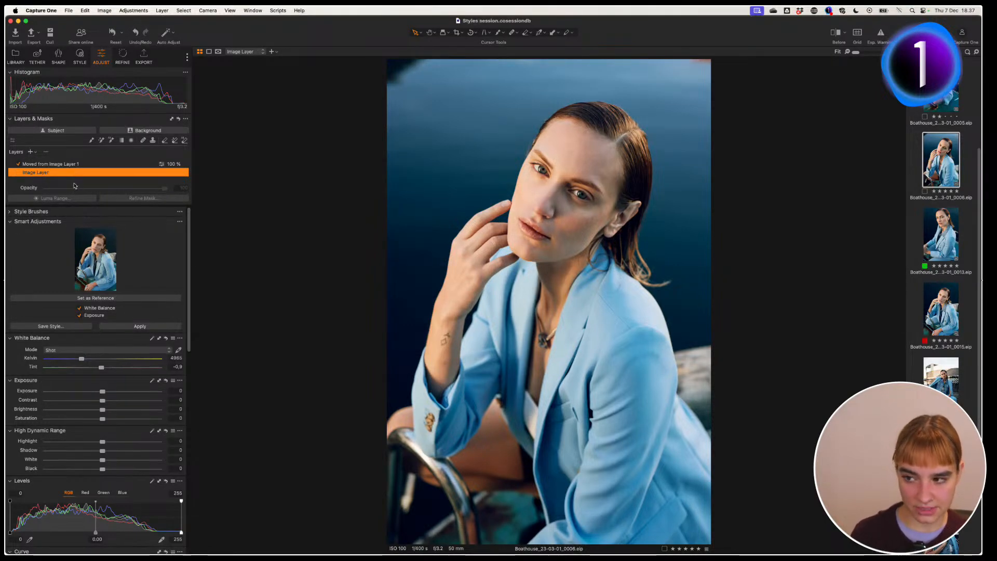
click(90, 165)
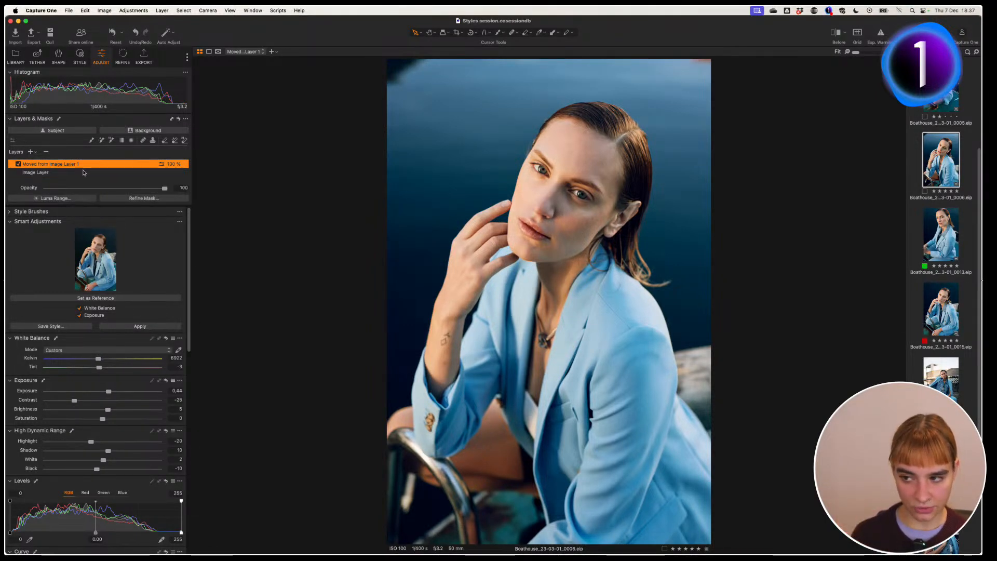
key(m)
key(m)
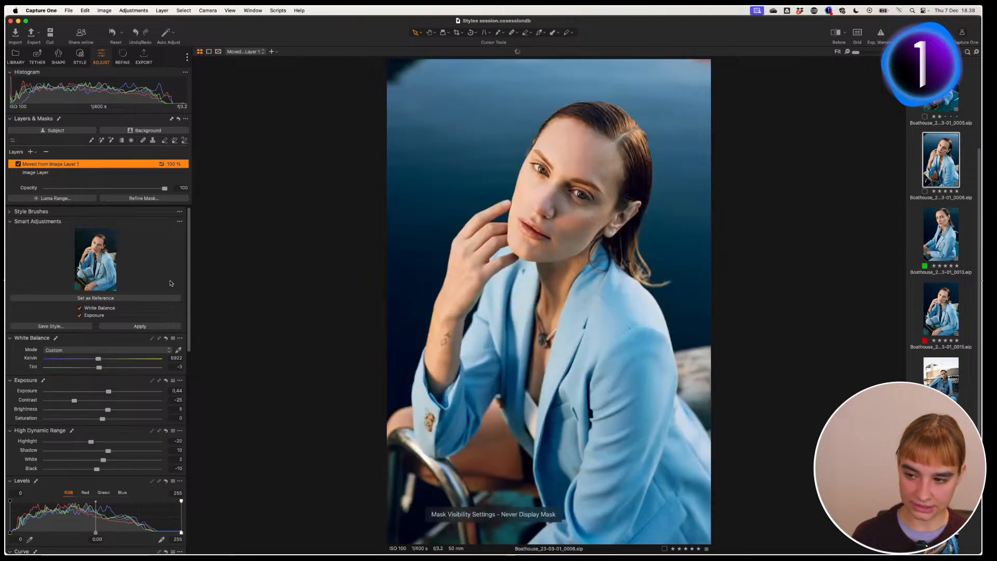
scroll(171, 342, down, 5)
scroll(180, 306, up, 5)
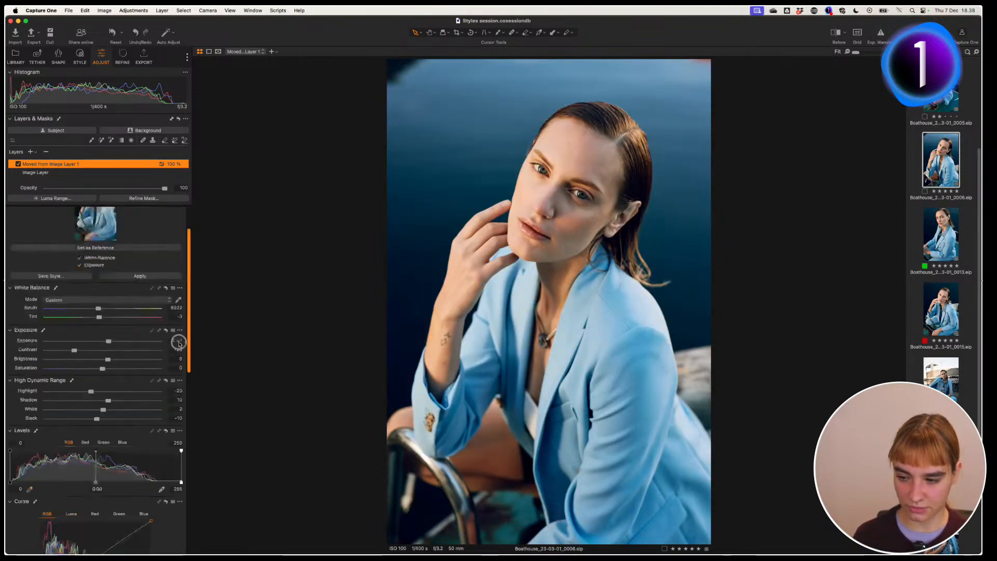
drag(162, 189, 128, 193)
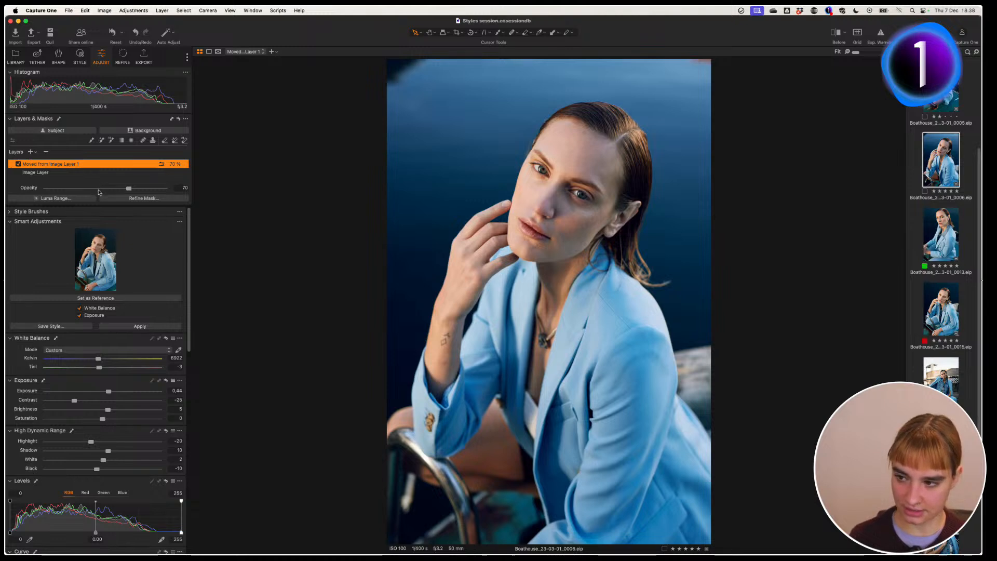
Step: Reset all session images and reapply the reference's 6922 K white balance and 0.44 exposure
key(super+a)
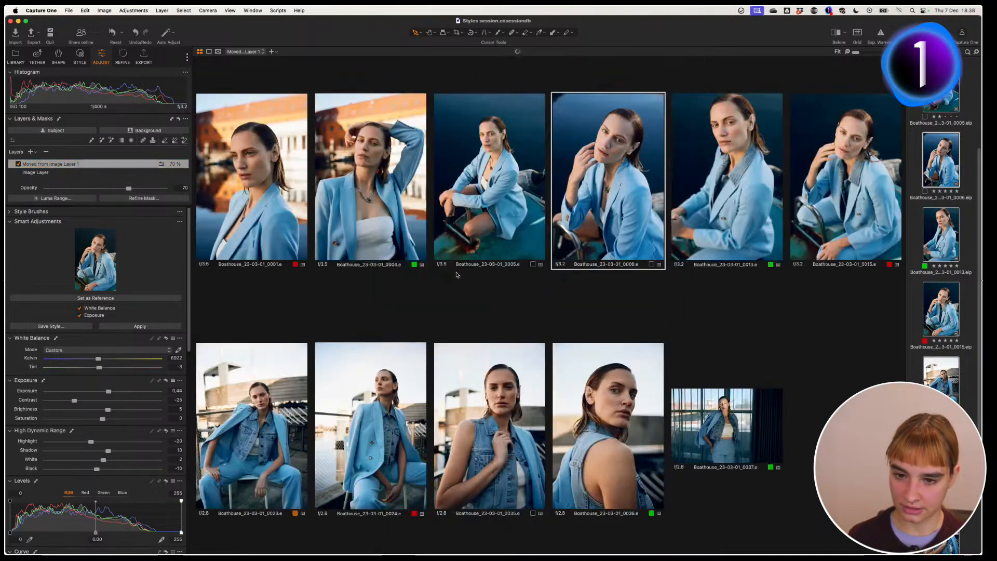
click(112, 32)
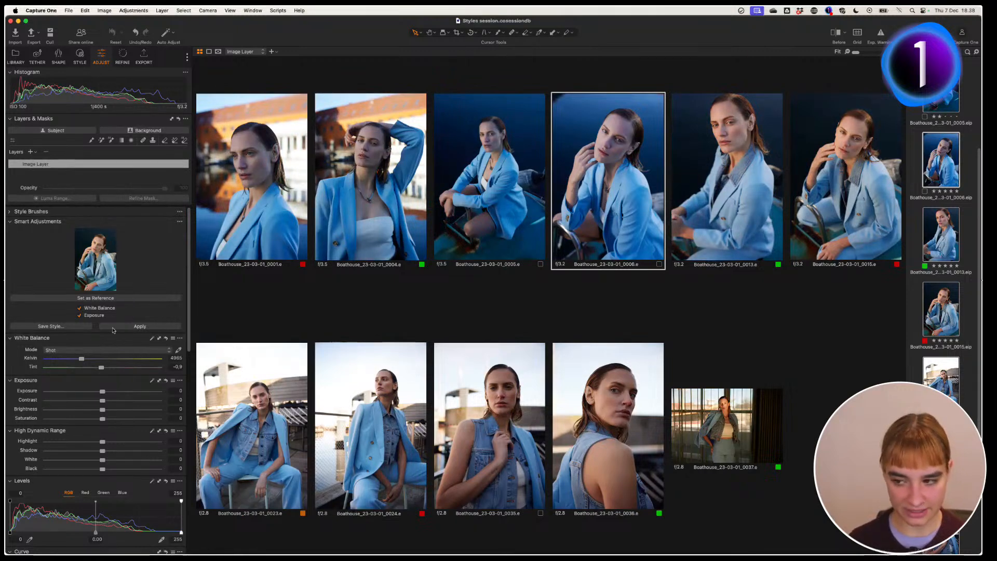
click(150, 326)
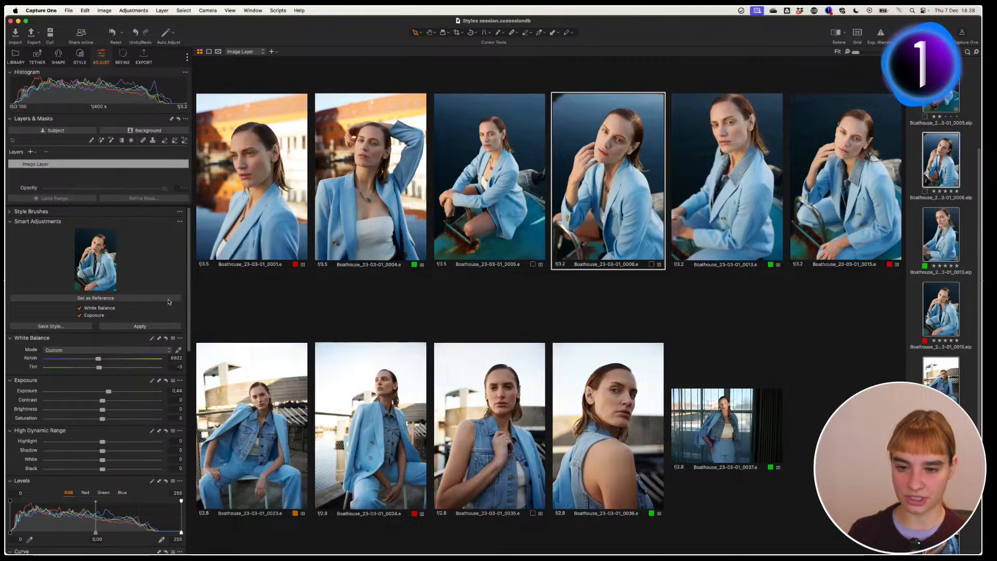
click(80, 55)
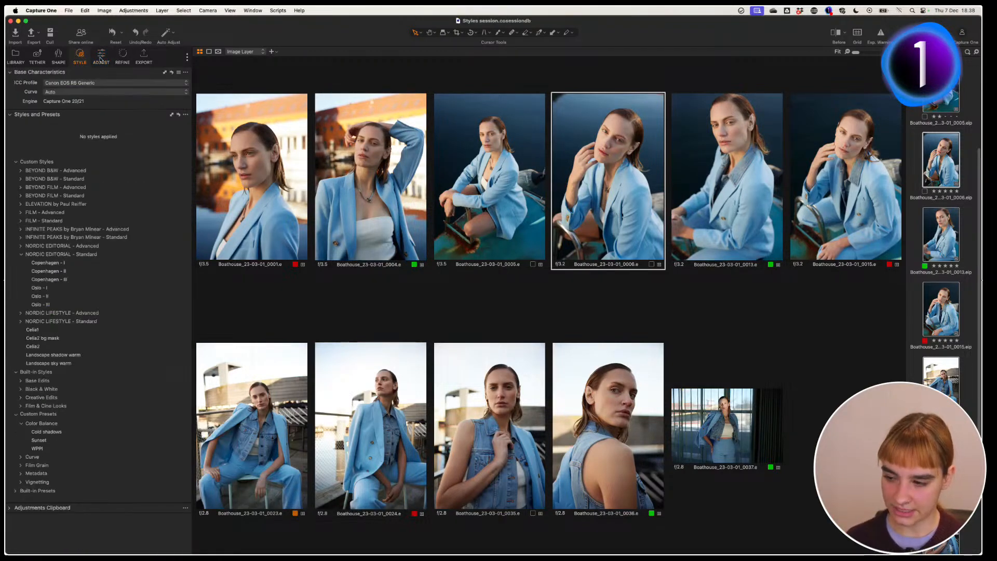
right_click(43, 291)
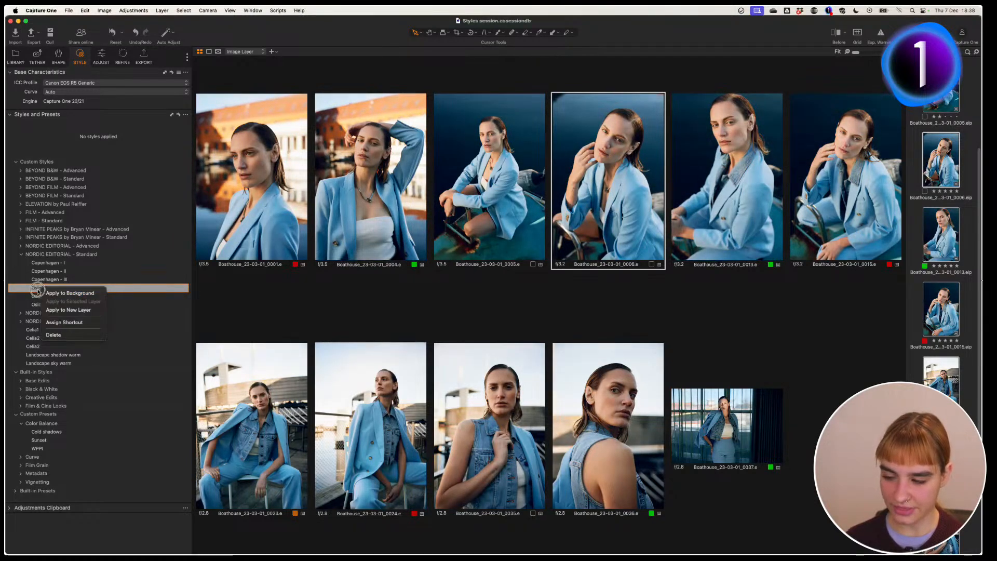
click(83, 310)
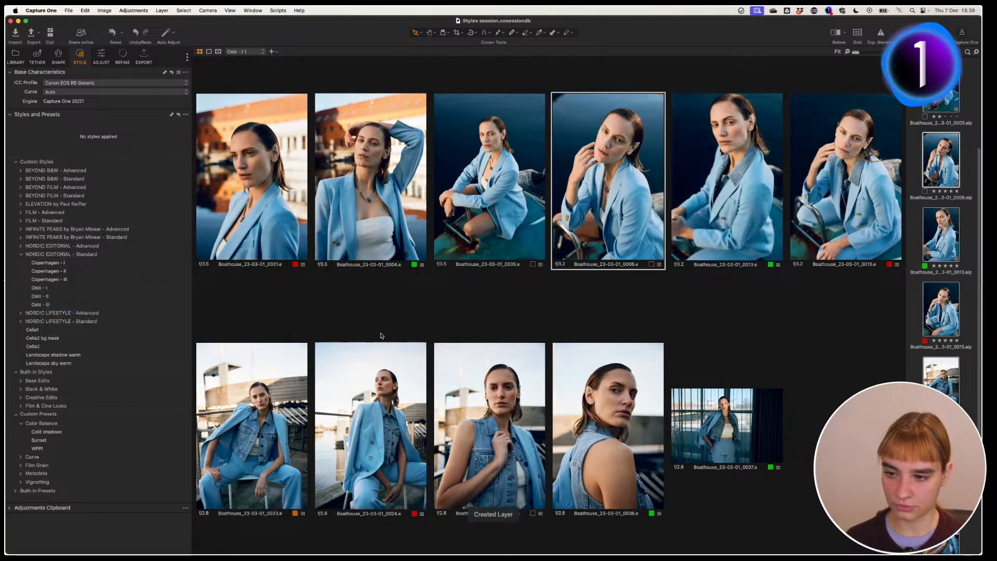
click(252, 202)
click(101, 57)
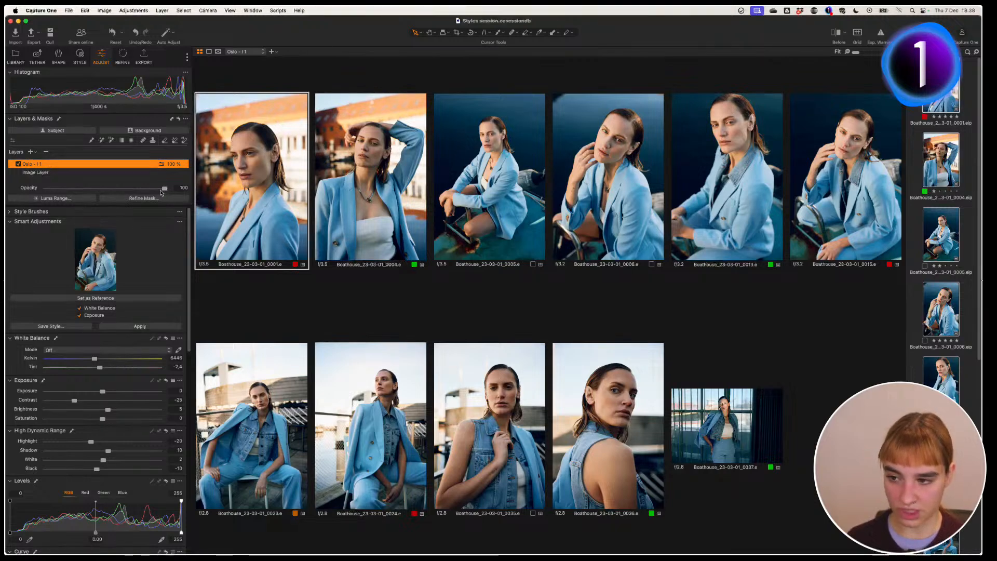
mouse_move(164, 188)
mouse_down()
mouse_move(96, 193)
mouse_move(176, 190)
mouse_up()
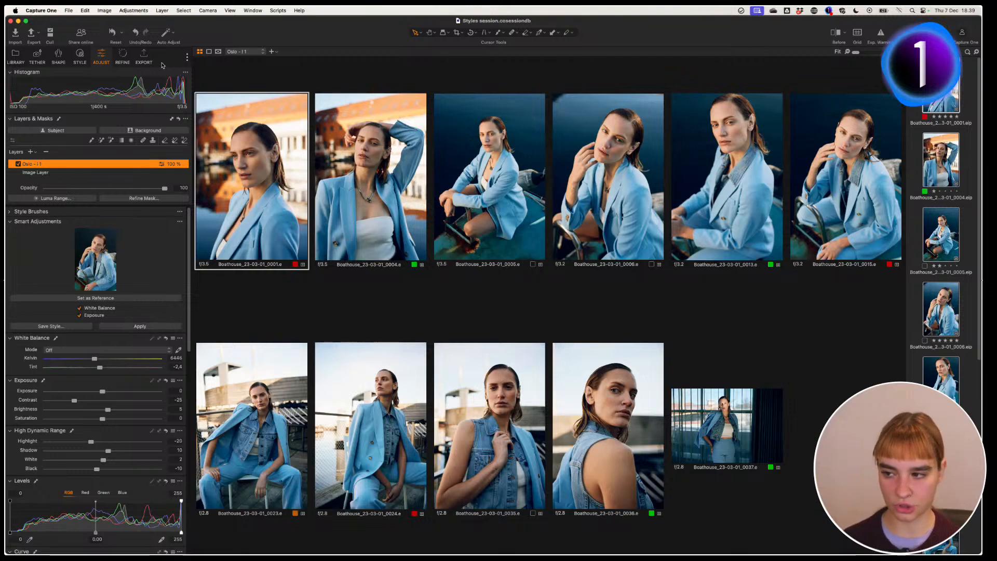
Step: Reset the portraits' adjustments and reapply the matched white balance and exposure
click(111, 33)
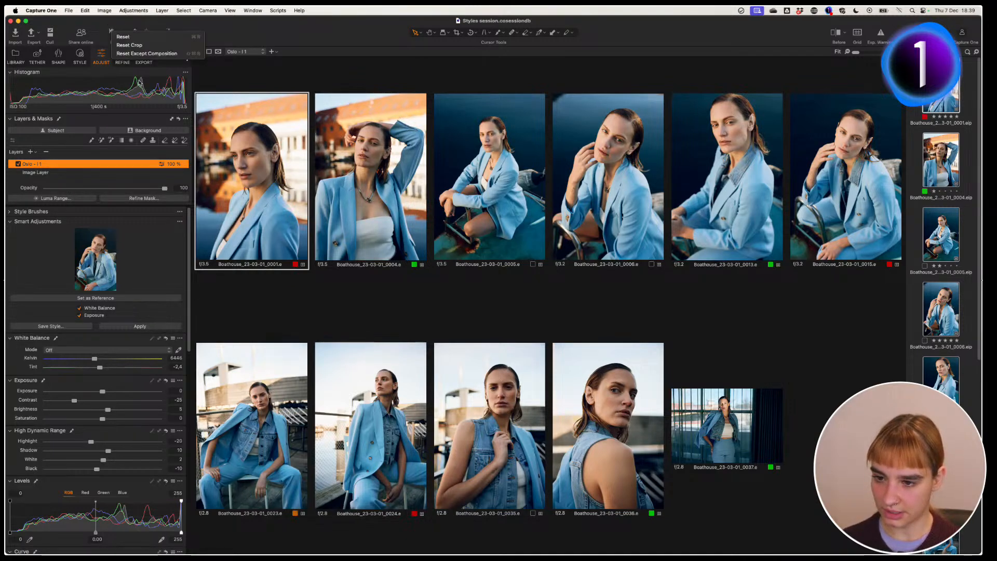
click(121, 54)
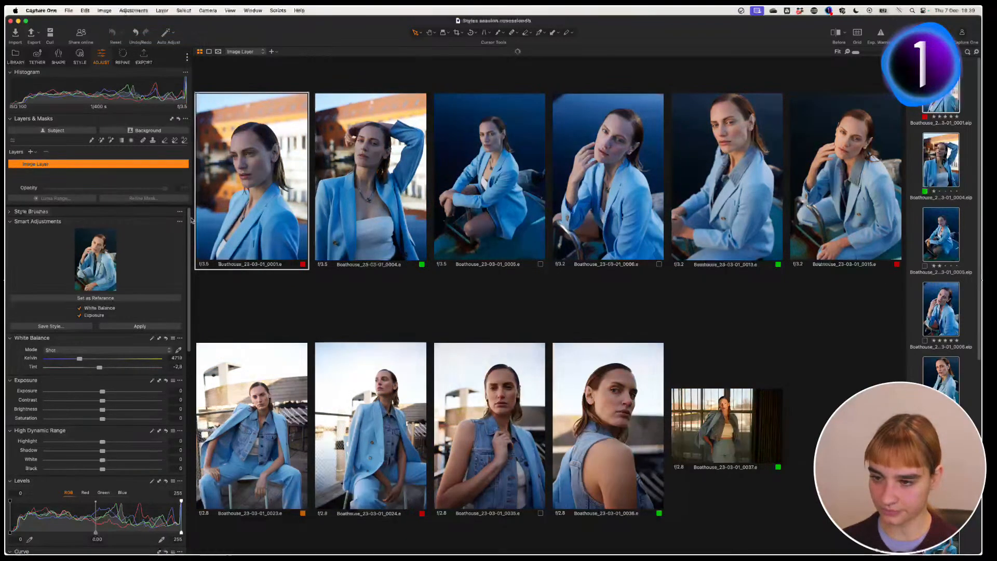
click(140, 326)
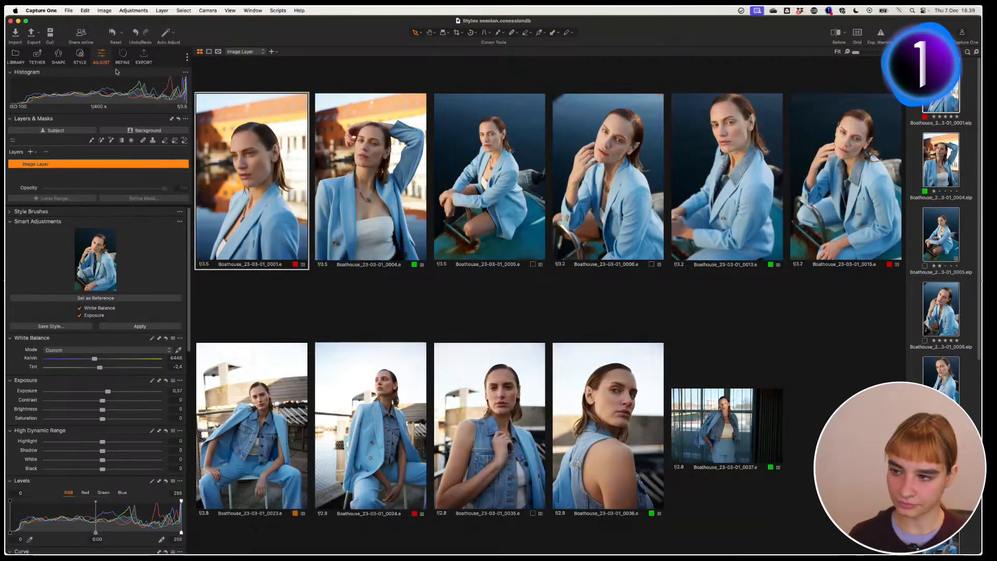
Step: Apply the Oslo (25%) style from the NORDIC EDITORIAL - Advanced set
click(79, 57)
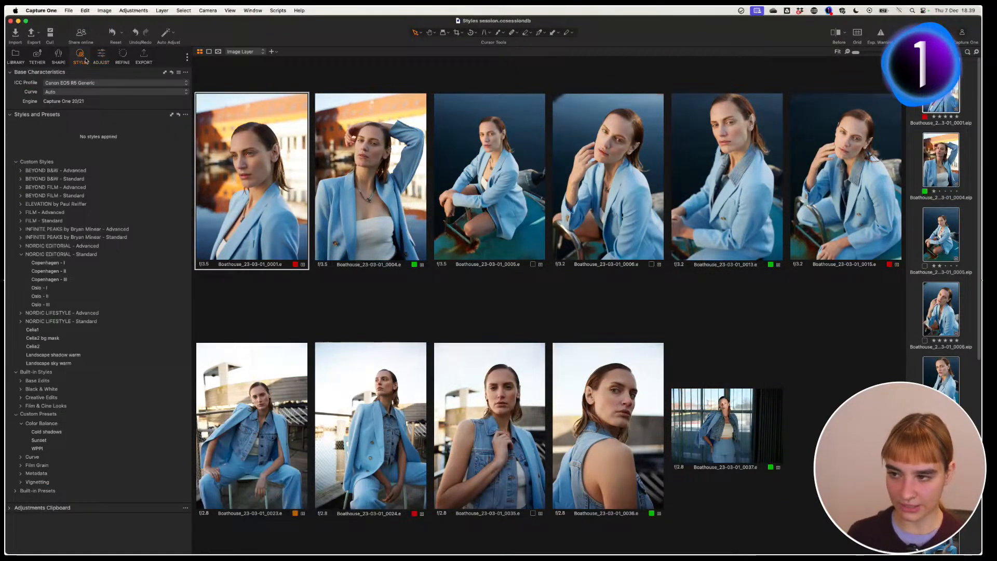
click(21, 253)
click(20, 246)
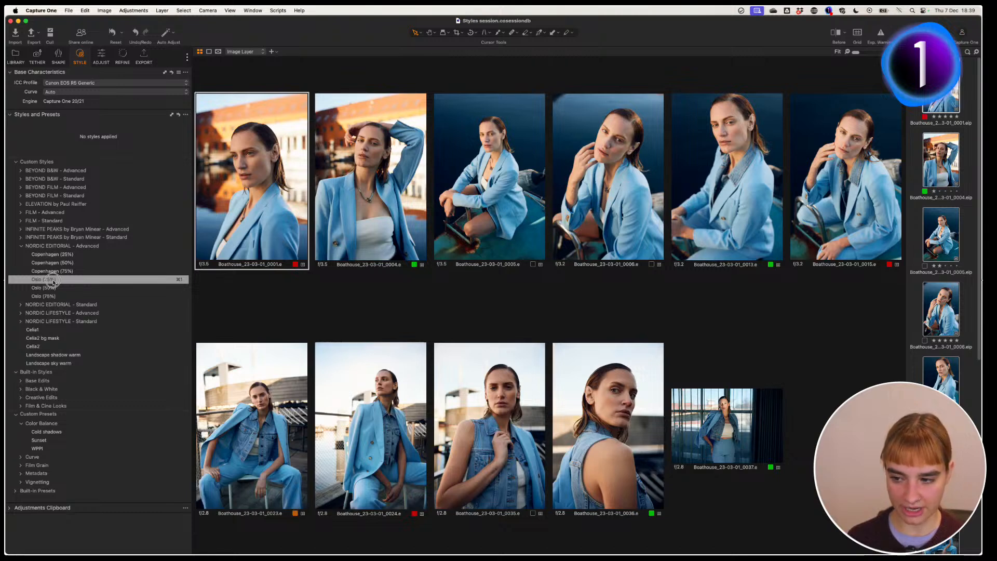
click(53, 282)
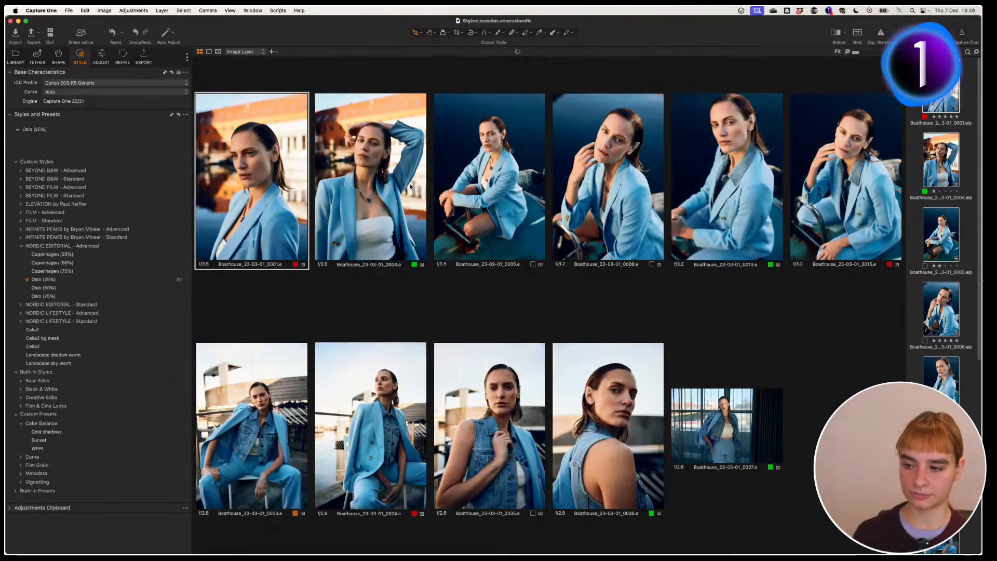
Step: Inspect the Oslo - Contrast (25%) and Oslo - Color (50%) layers, then view photo 0001 alone
click(101, 57)
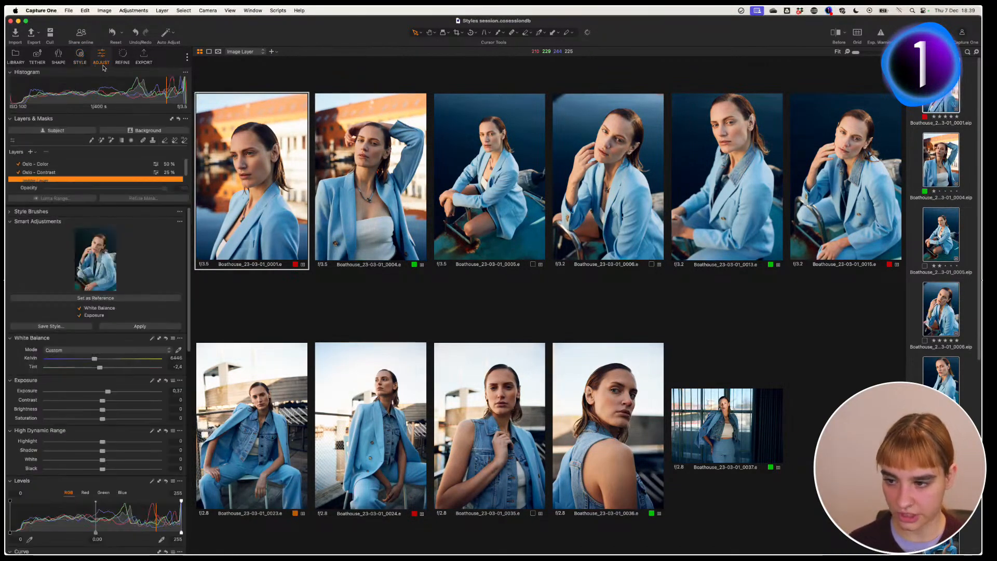
scroll(176, 171, down, 1)
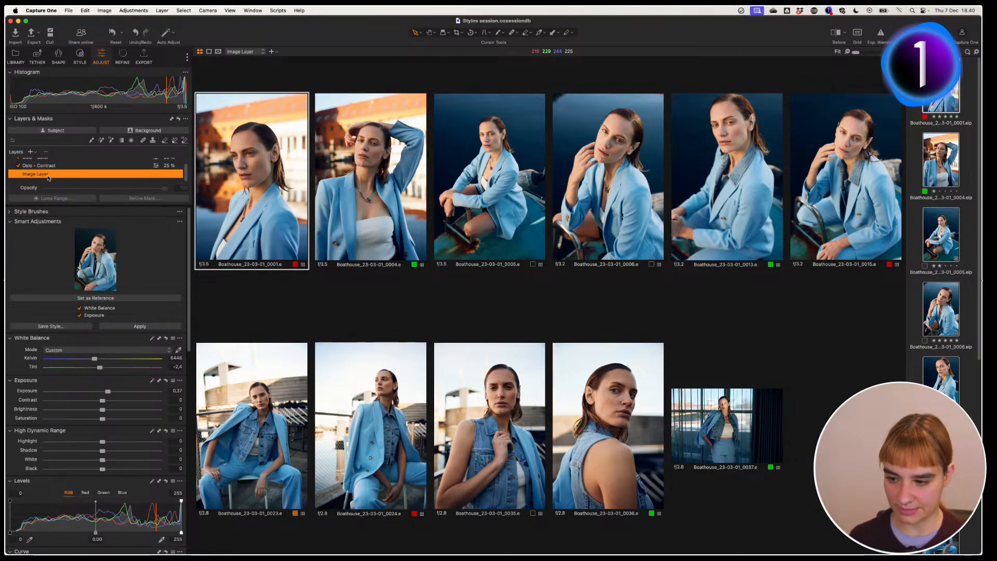
scroll(165, 178, up, 1)
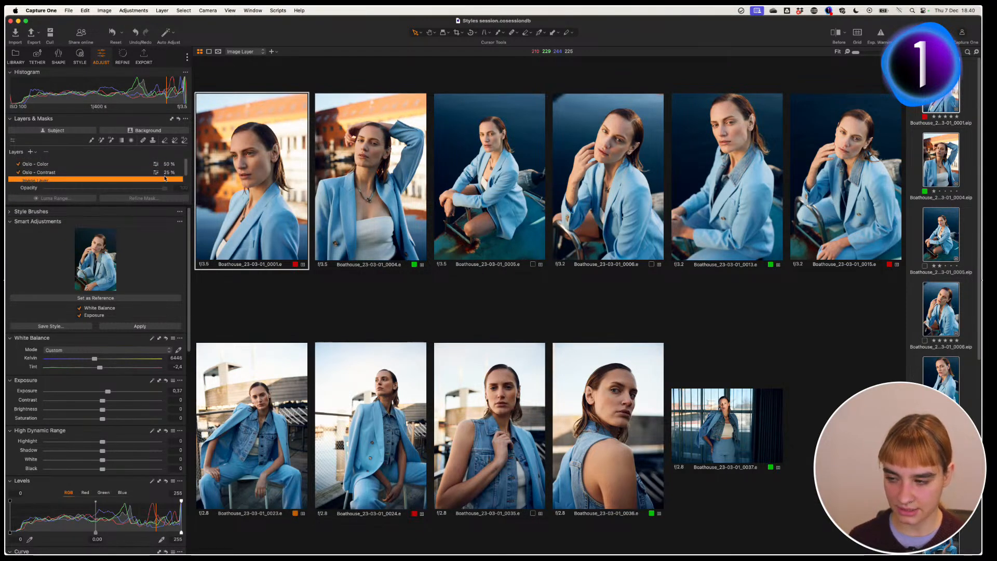
click(62, 172)
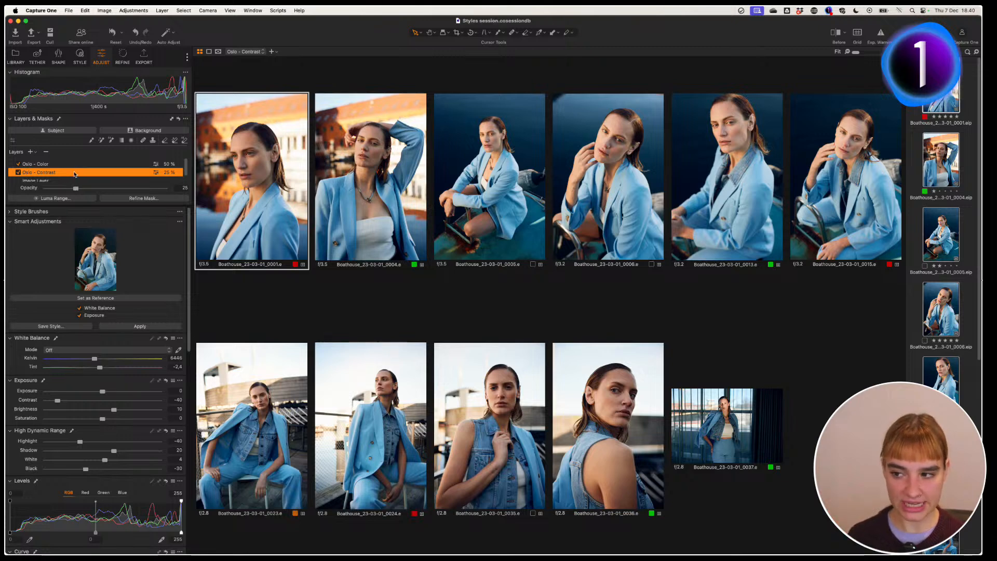
click(79, 165)
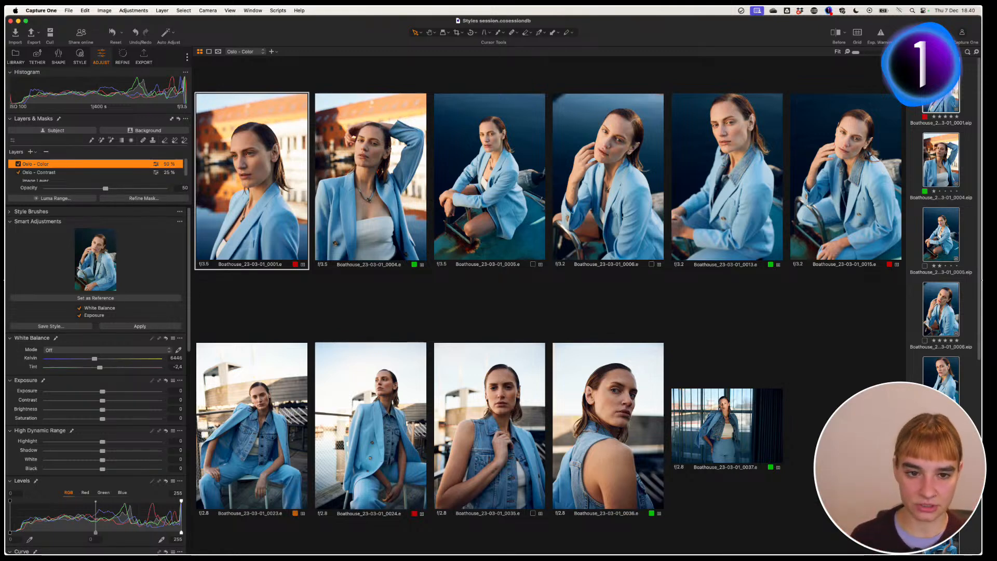
click(914, 93)
Step: On portrait 0001, lower the Oslo - Color layer's opacity to about 25%
click(941, 96)
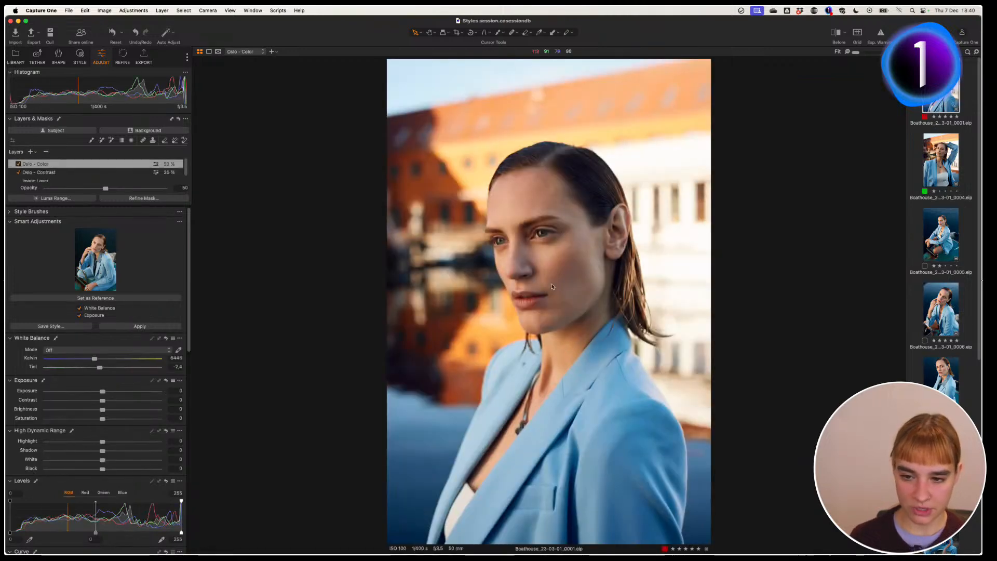
click(89, 165)
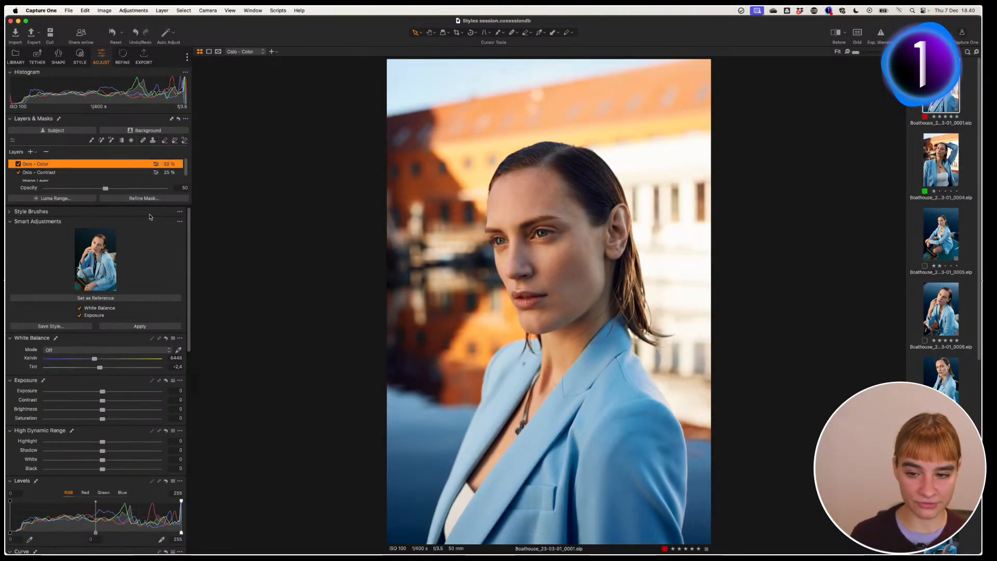
drag(106, 188, 76, 192)
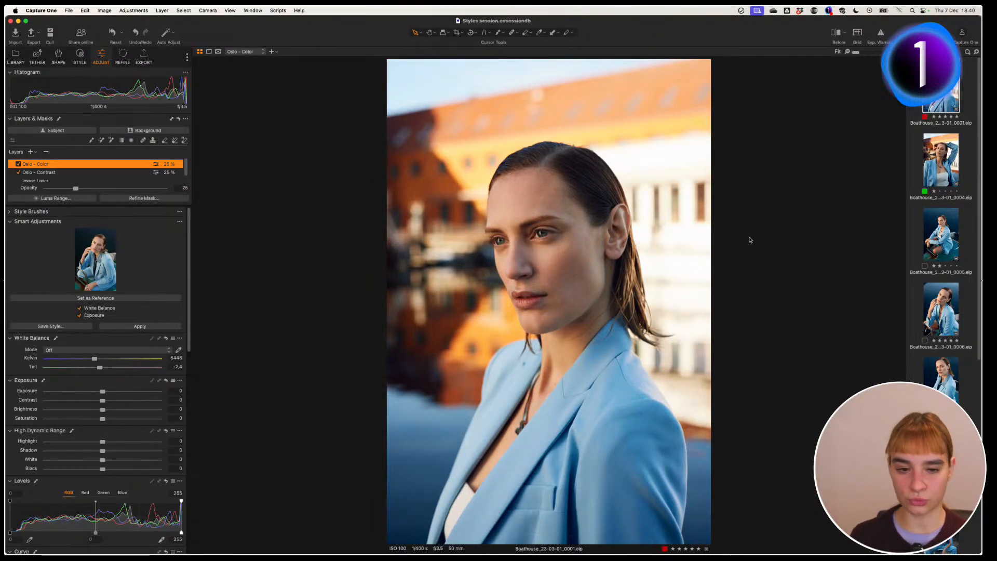
scroll(960, 270, down, 5)
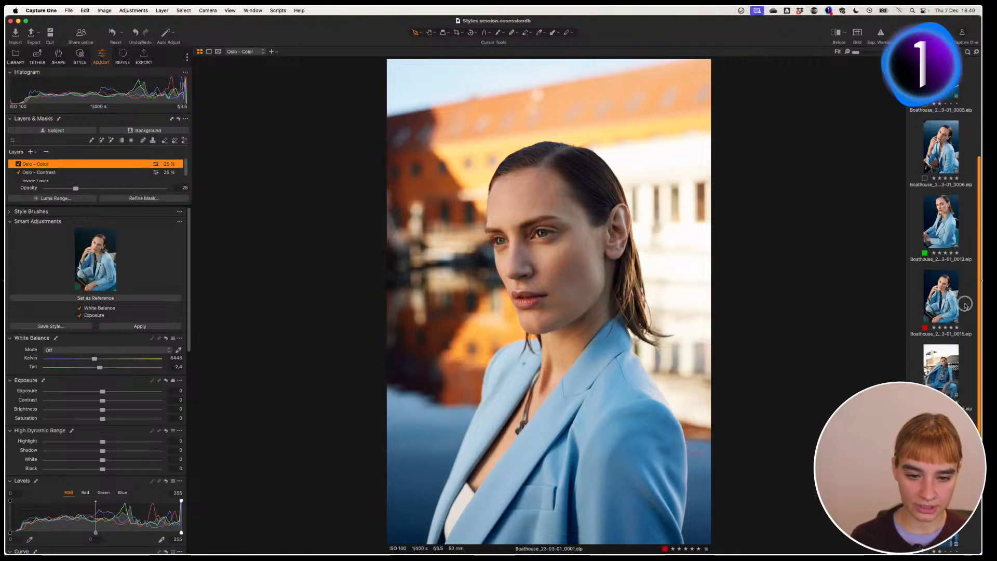
Step: Lower Oslo - Contrast opacity to about 10% on photos 0023 and 0024, then select all portraits
click(941, 332)
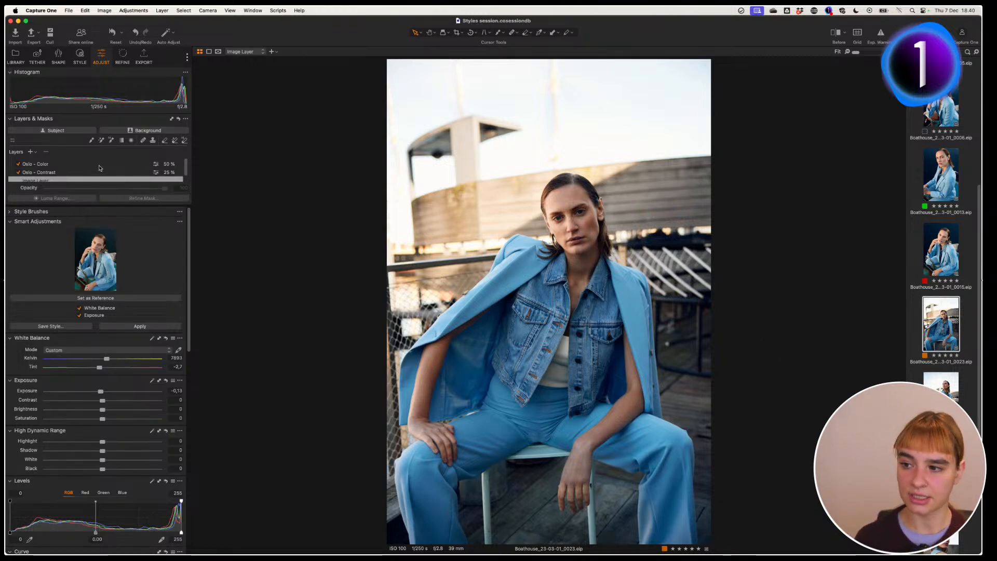
click(41, 173)
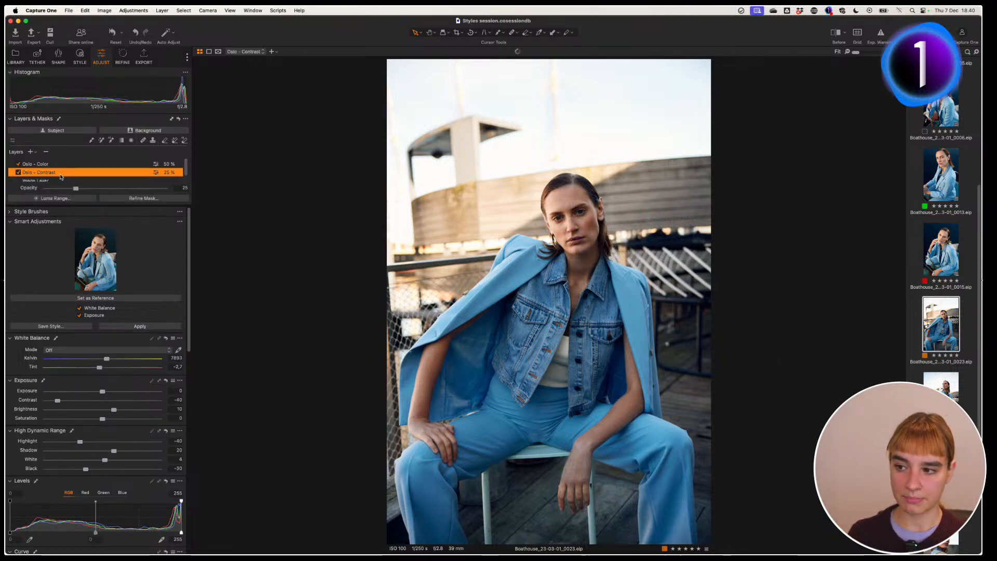
drag(75, 188, 57, 190)
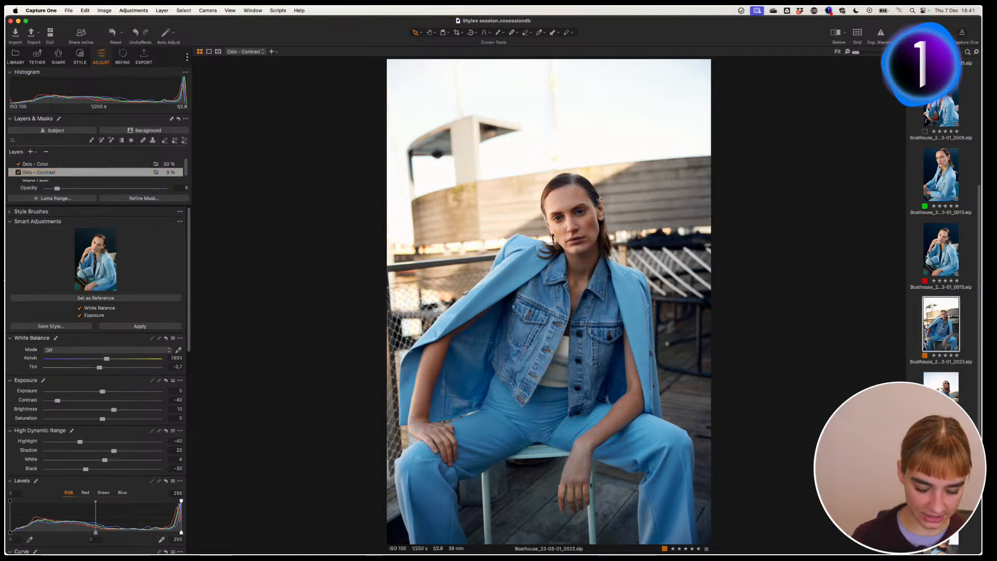
key(Down)
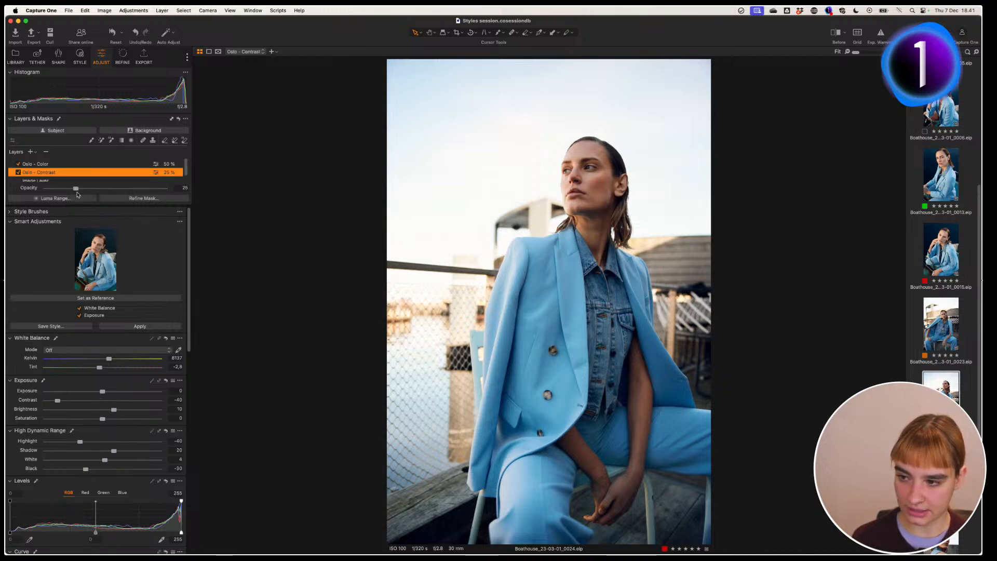
drag(76, 190, 60, 193)
click(59, 180)
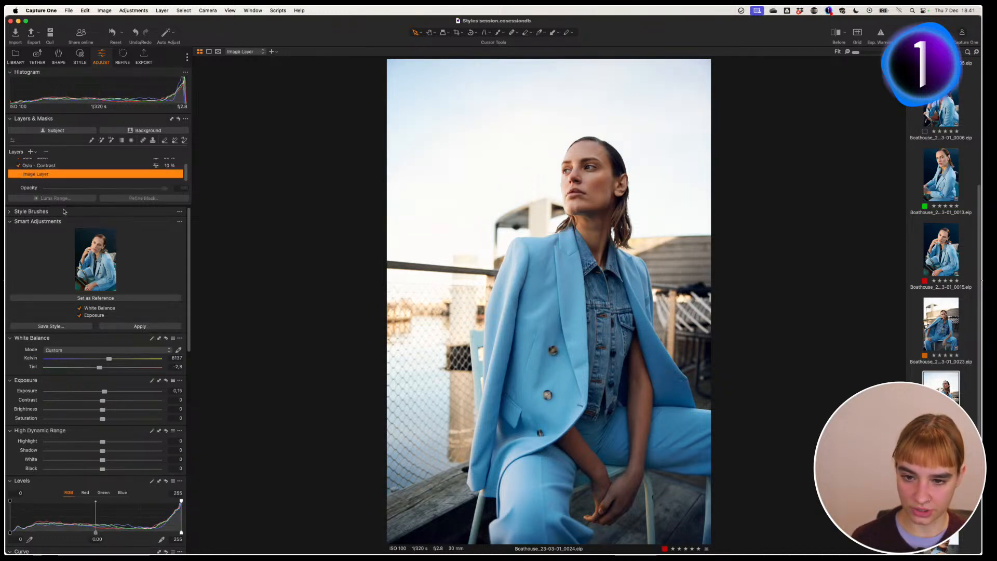
key(Down)
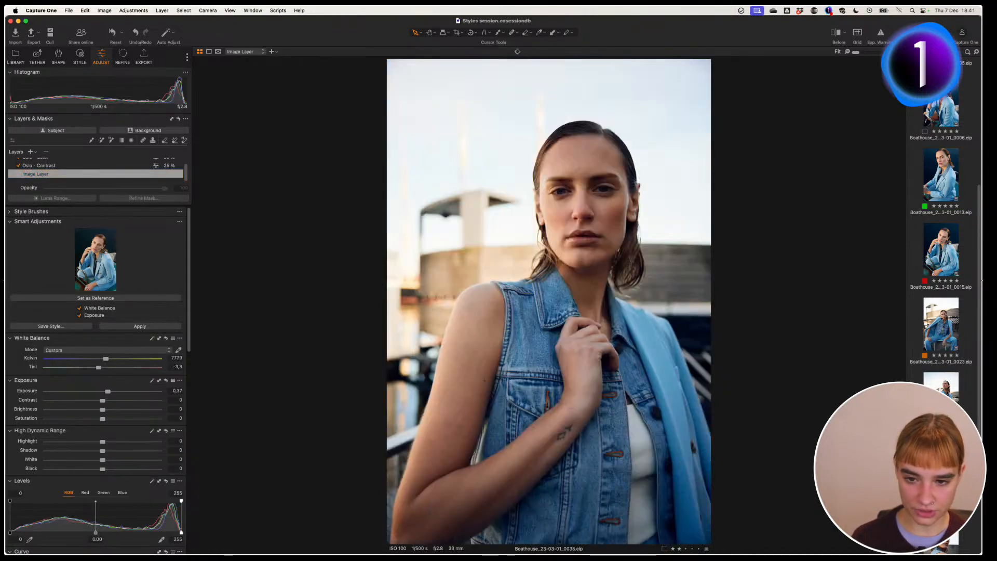
click(927, 341)
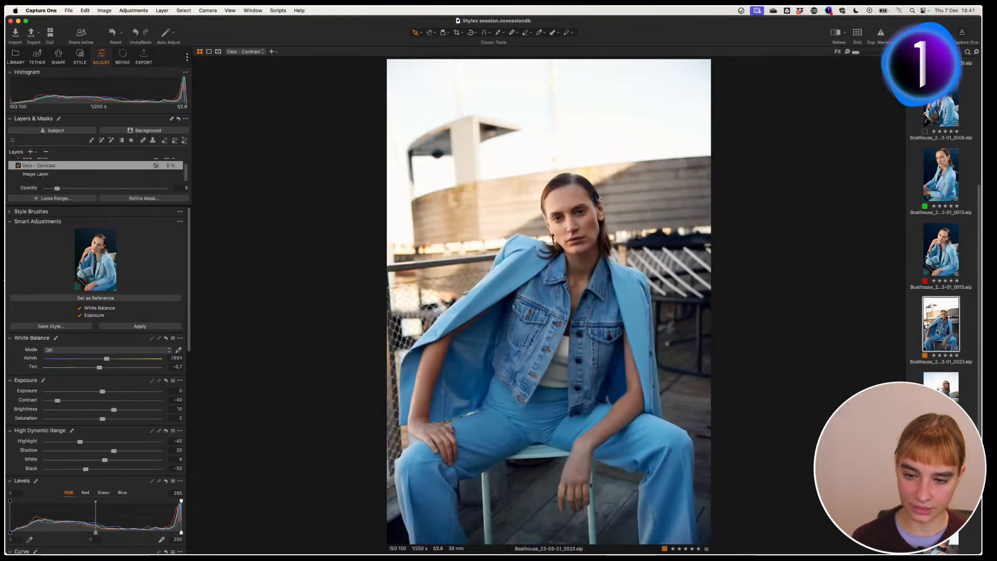
key(super+a)
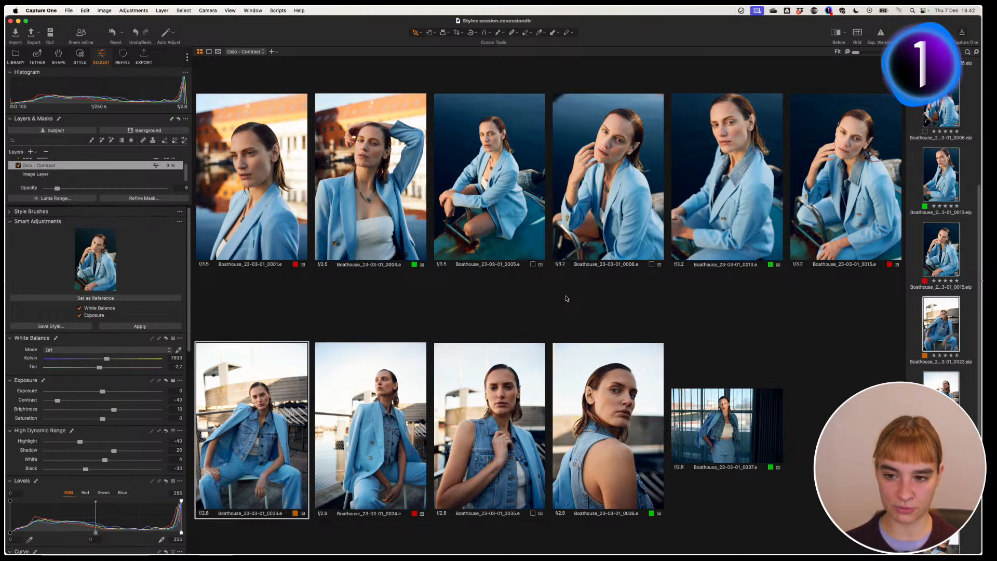
Step: Open the Edit Keyboard Shortcuts dialog and review the first custom shortcut's command
click(84, 10)
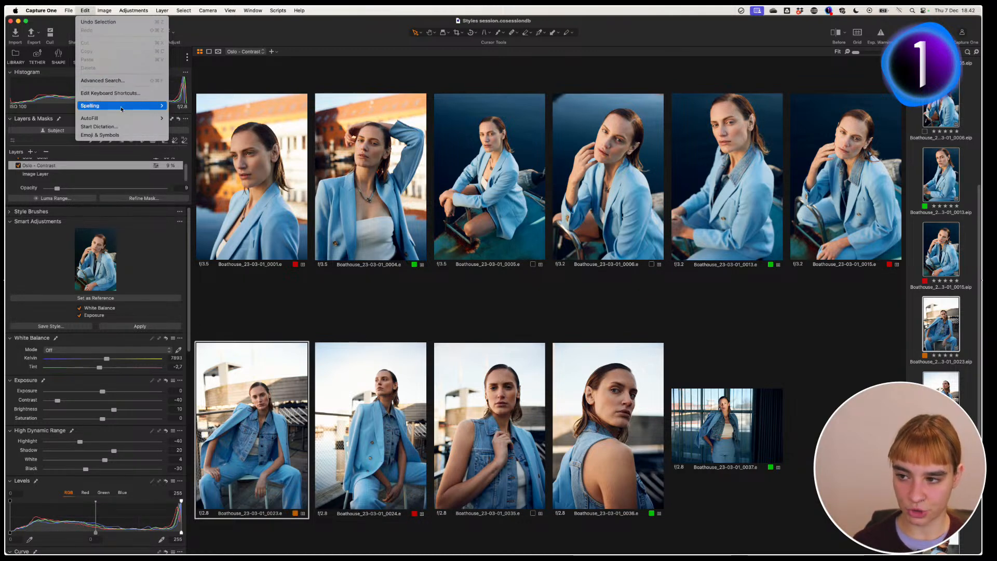
click(109, 93)
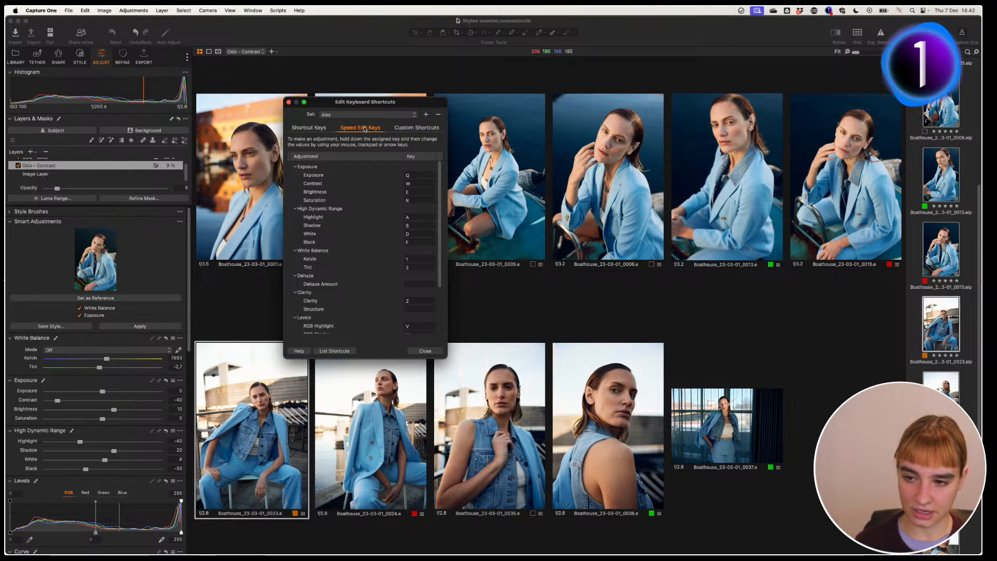
click(425, 130)
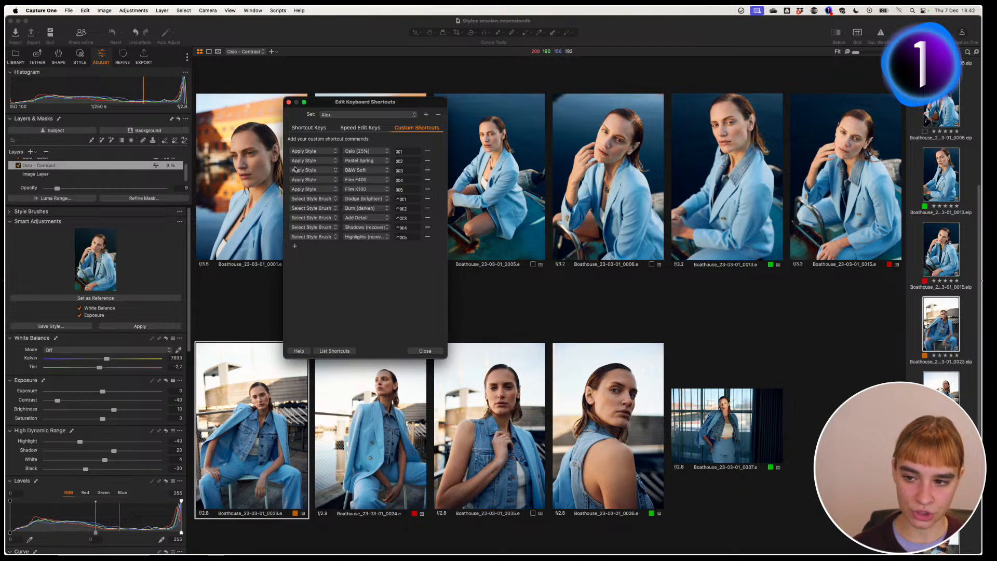
click(316, 152)
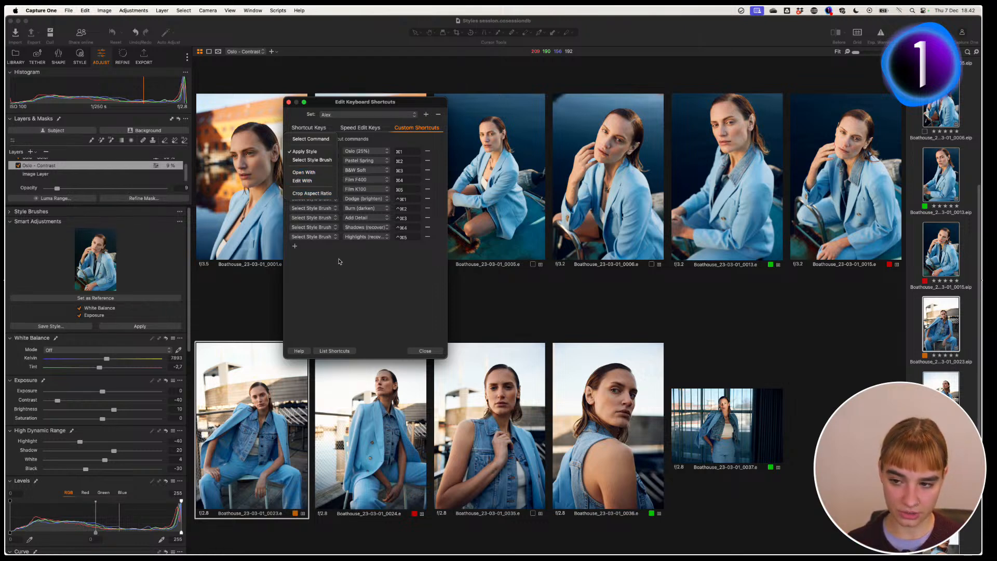
click(376, 270)
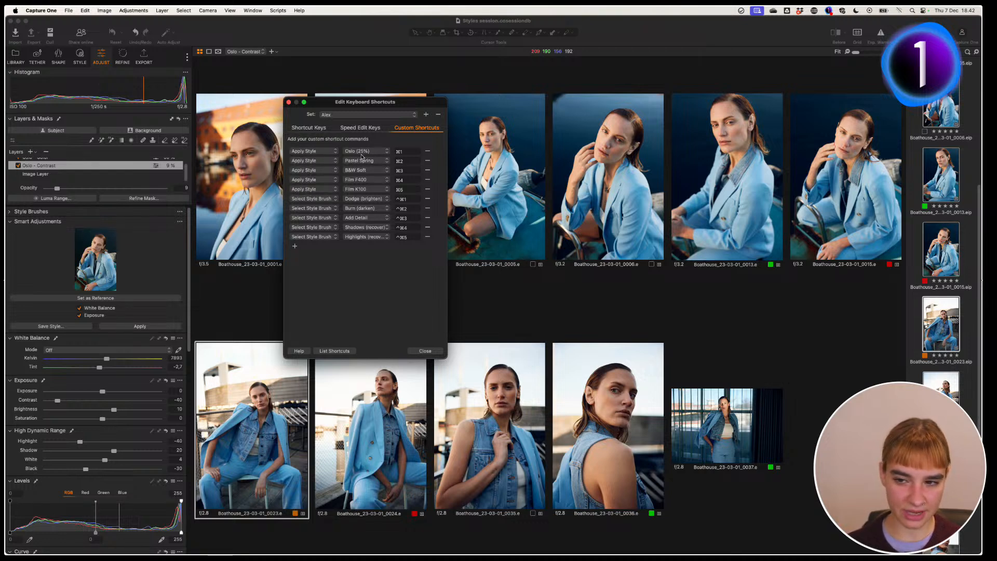
Step: Check which style the Oslo (25%) shortcut applies, then close the editor unchanged
click(365, 153)
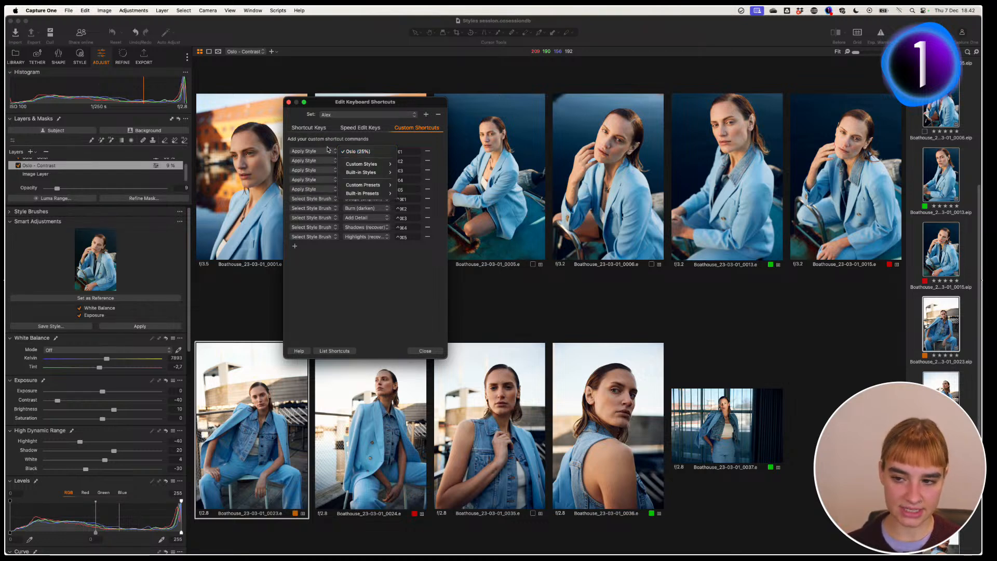
mouse_move(384, 165)
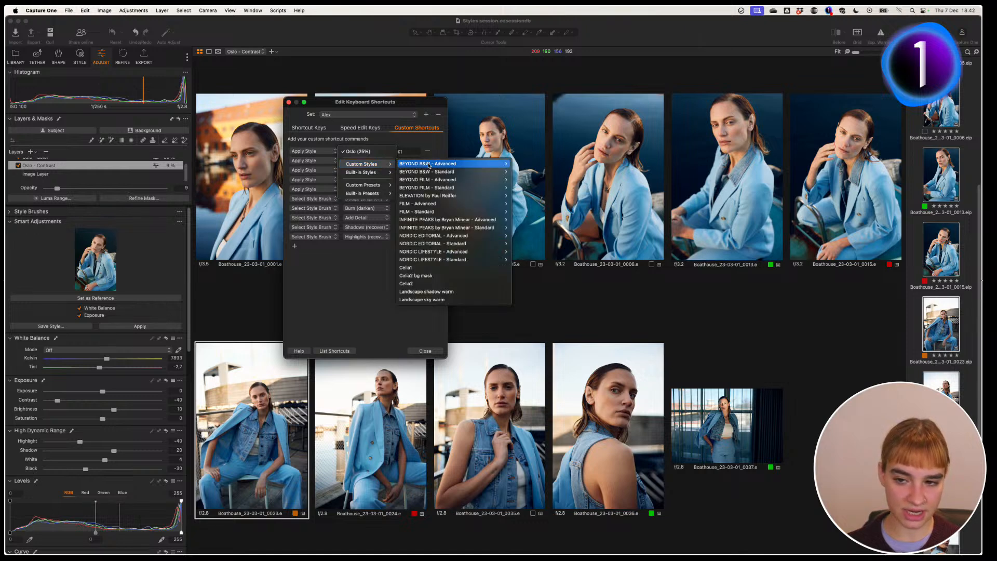
mouse_move(447, 165)
mouse_move(539, 165)
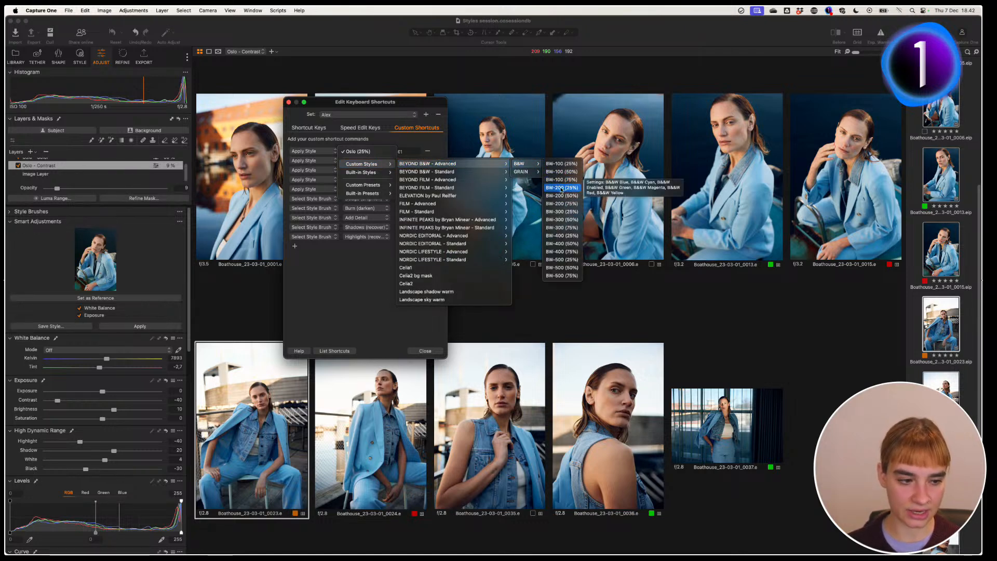
click(327, 271)
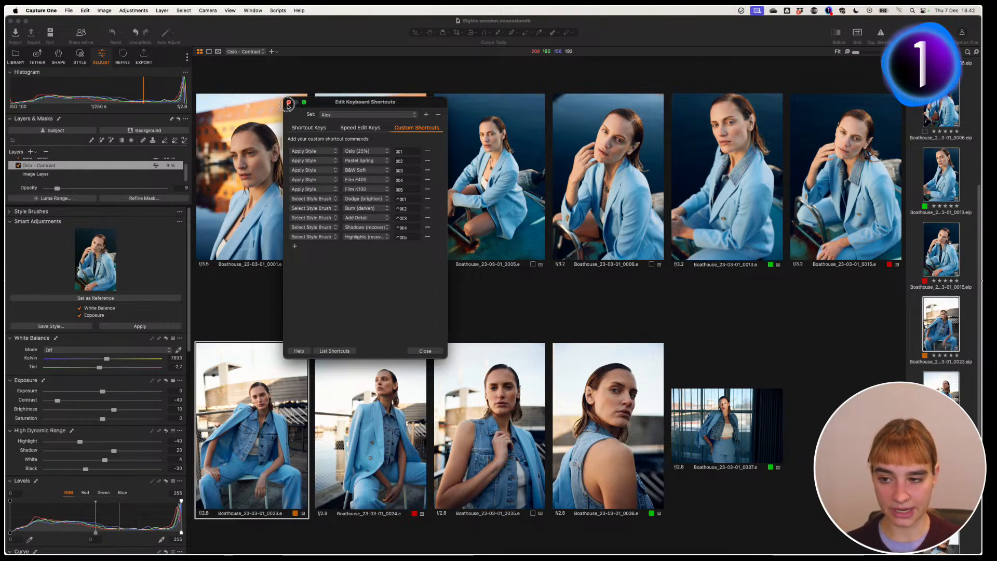
click(288, 101)
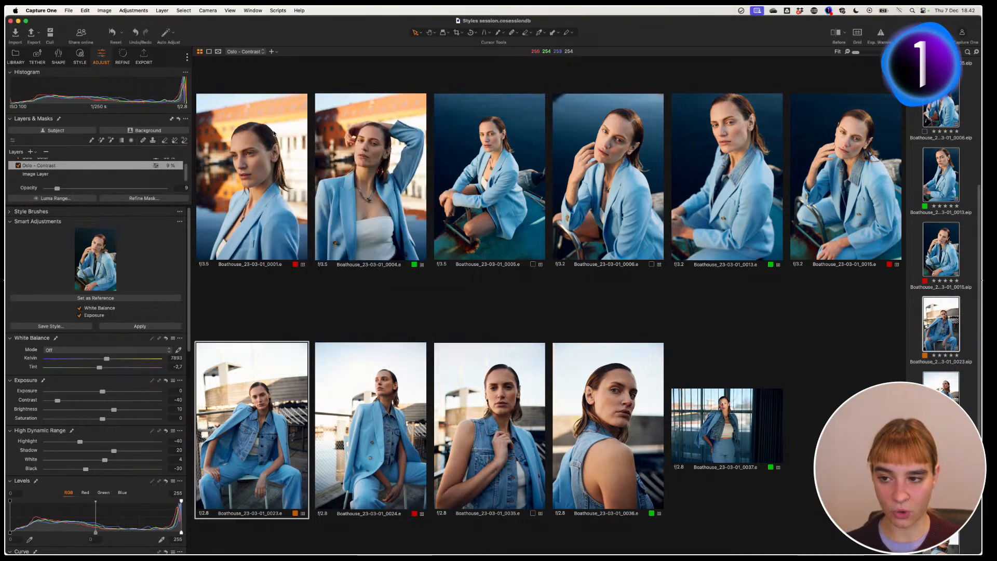
Step: Open DSC00184 from the Wedding RAWS collection and raise its exposure to 0.2
click(16, 57)
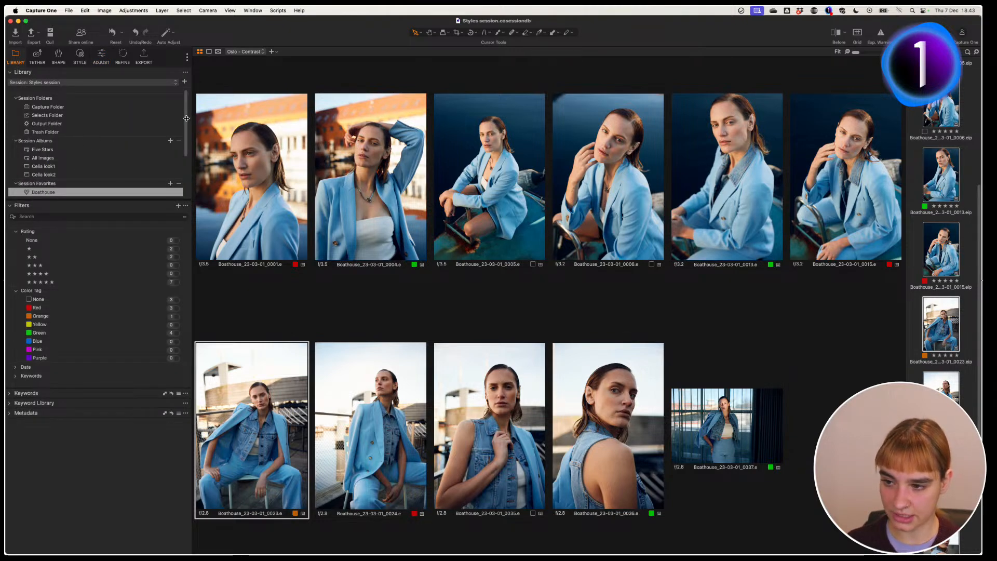
scroll(186, 118, down, 4)
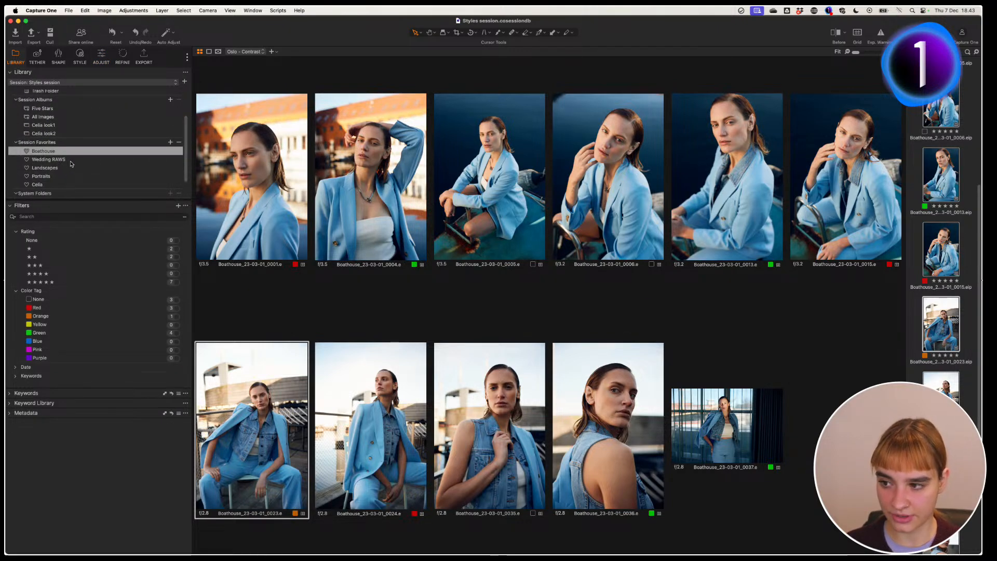
click(70, 161)
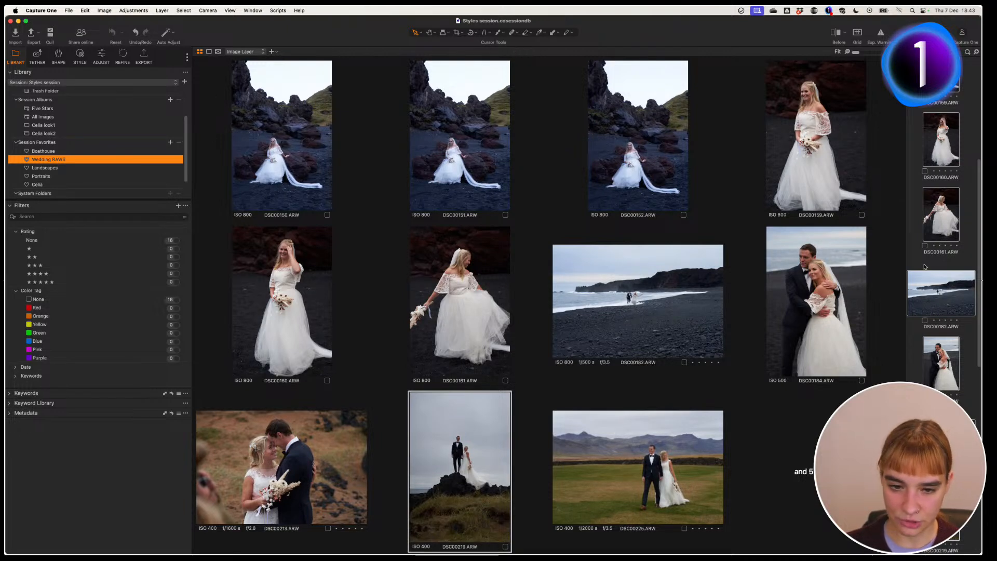
click(940, 363)
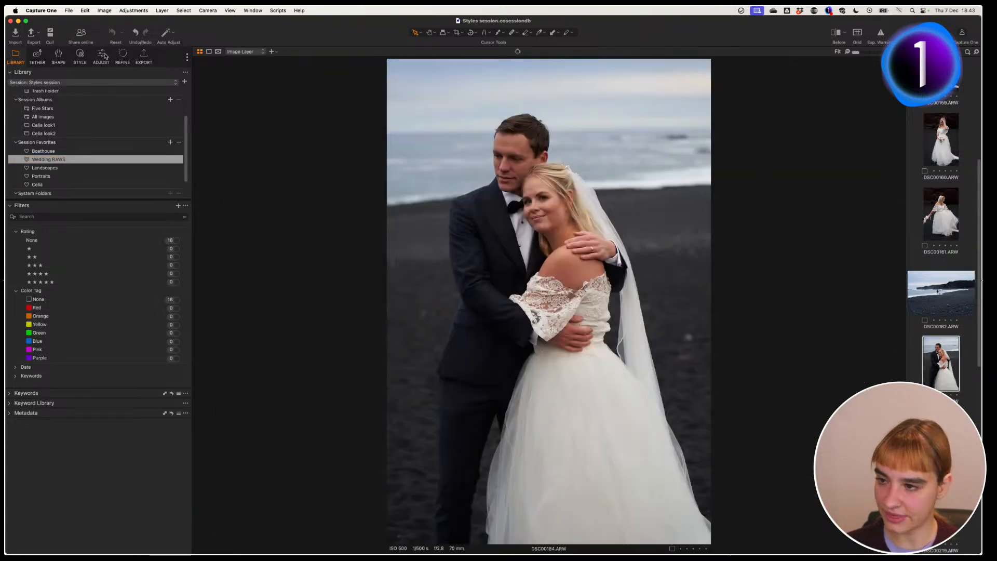
click(102, 55)
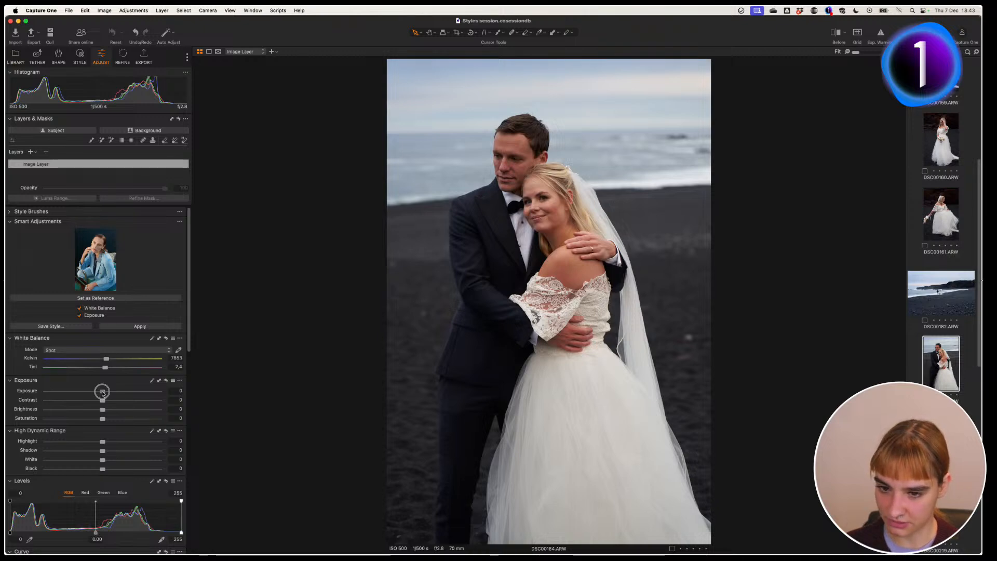
drag(102, 392, 101, 370)
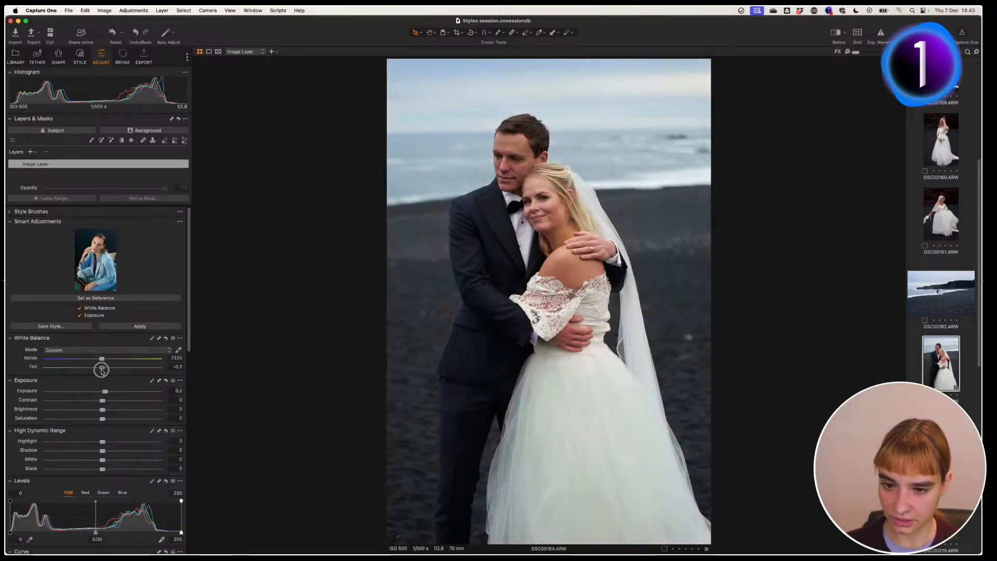
Step: Make DSC00184 the reference, match all wedding images to it, and apply the Oslo style
click(114, 298)
key(super+a)
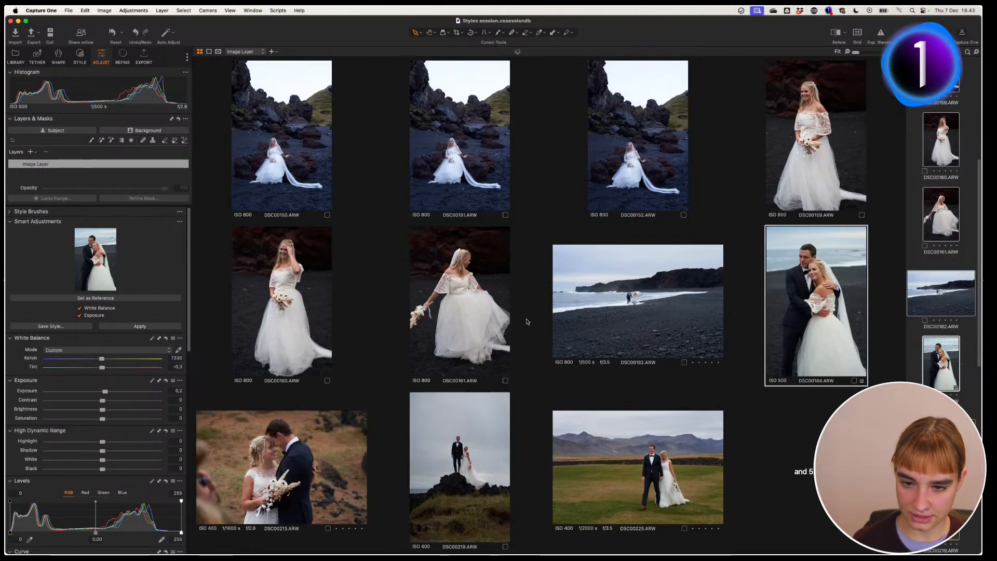
click(163, 326)
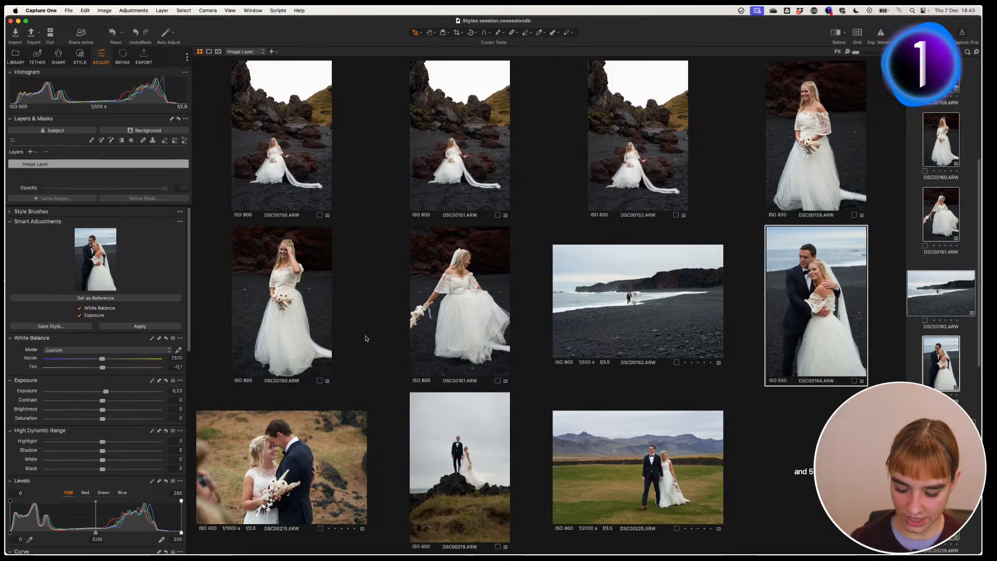
key(super+shift+v)
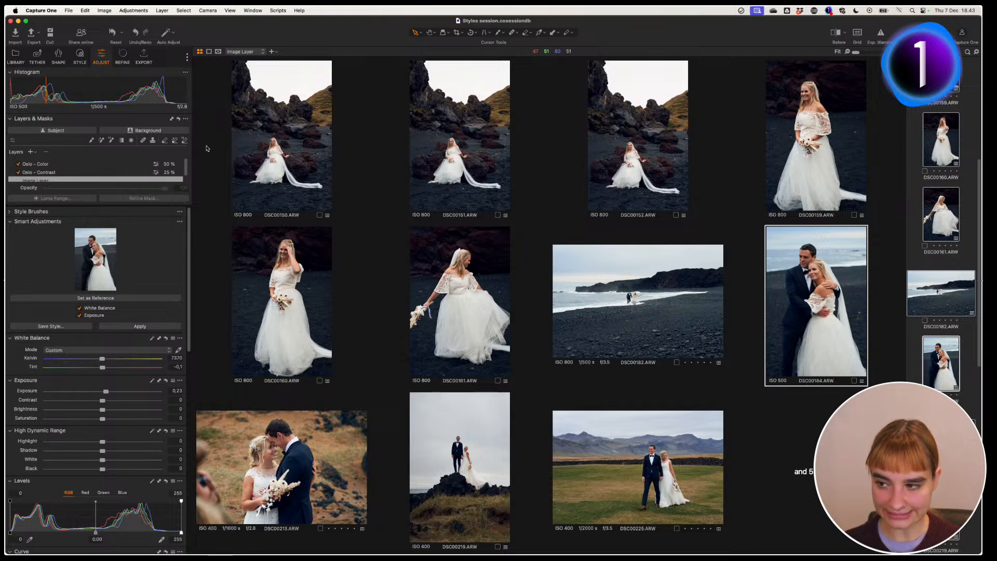
Step: On DSC00184 alone, drag the Oslo - Contrast layer's opacity down to 14
click(260, 150)
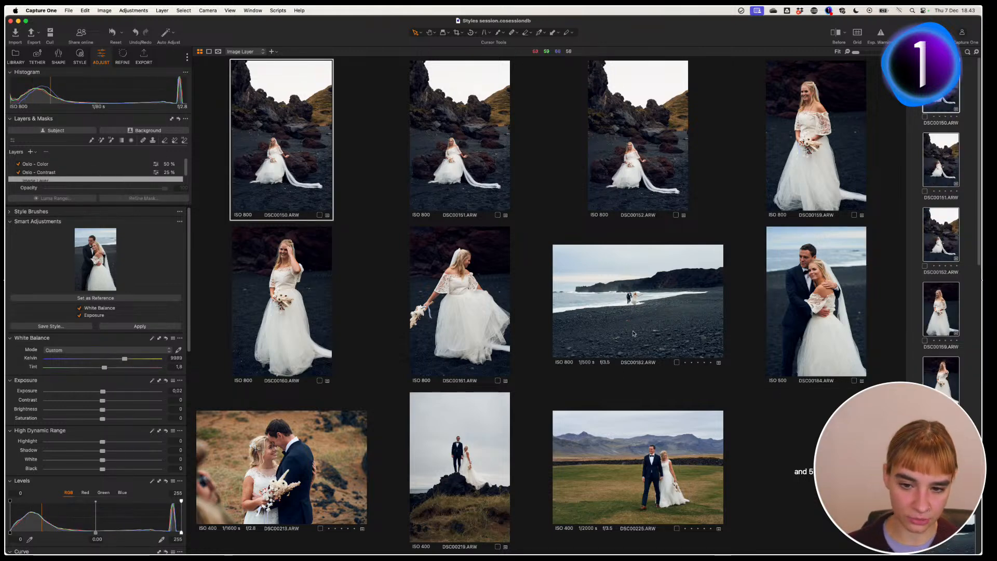
click(817, 301)
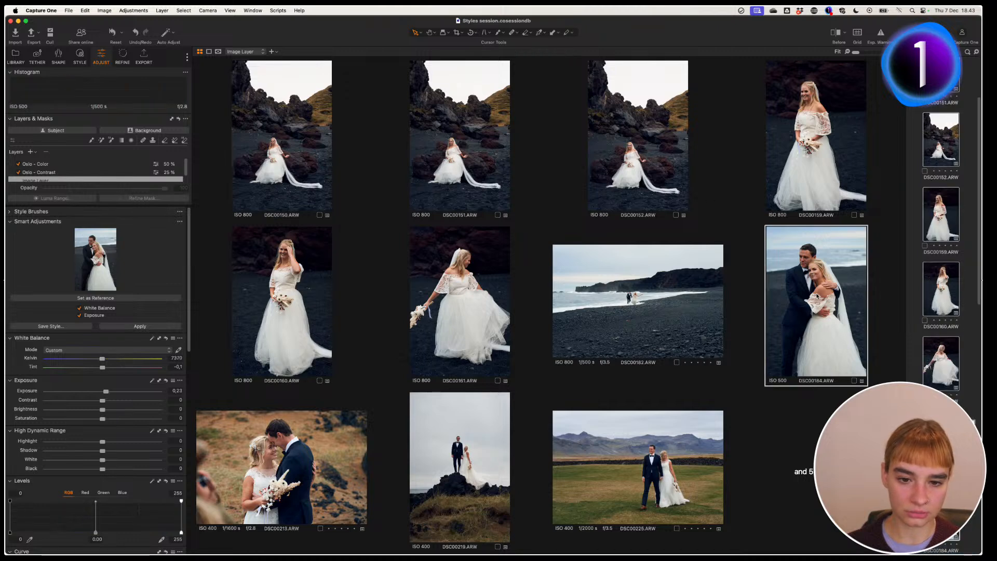
click(941, 511)
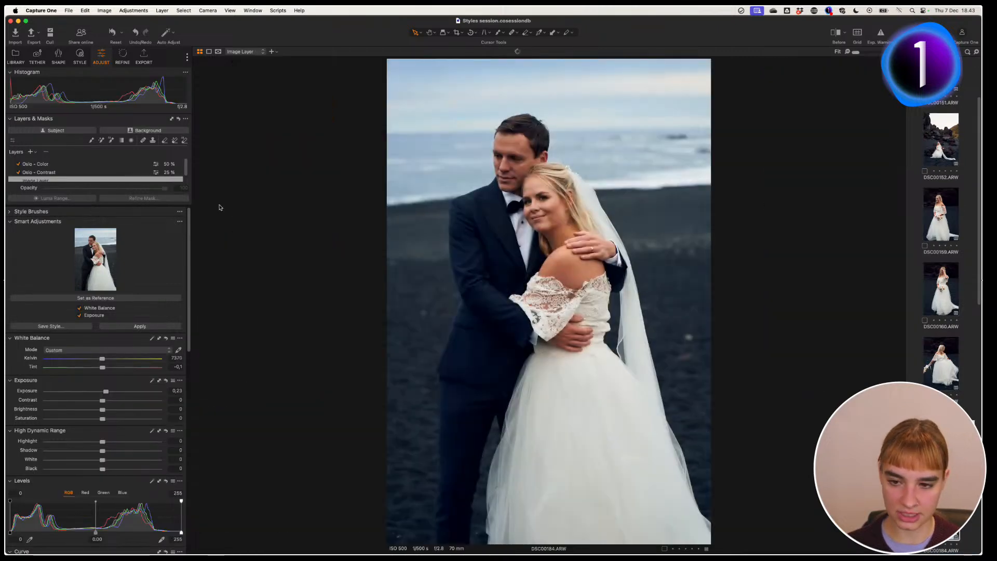
click(52, 171)
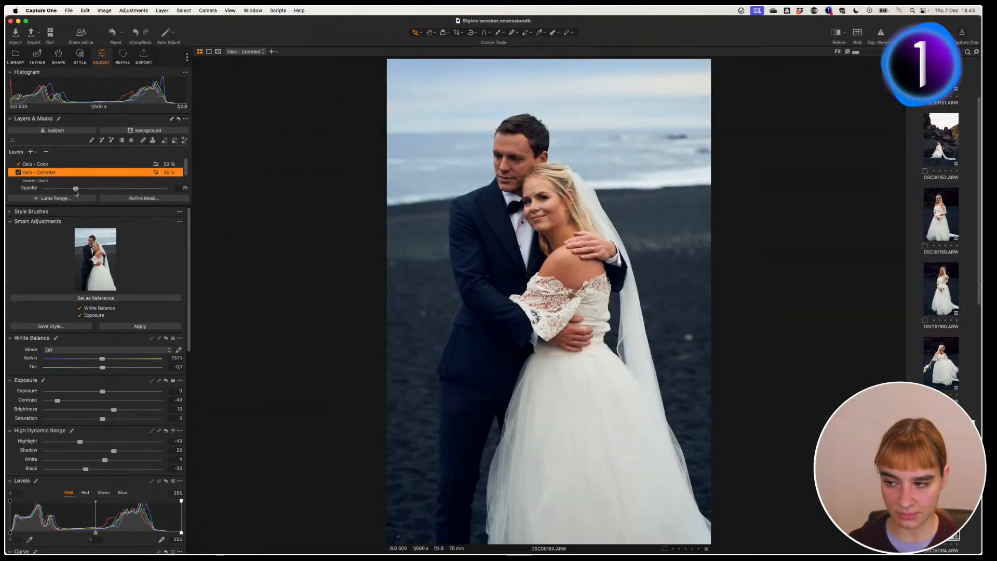
drag(76, 190, 62, 193)
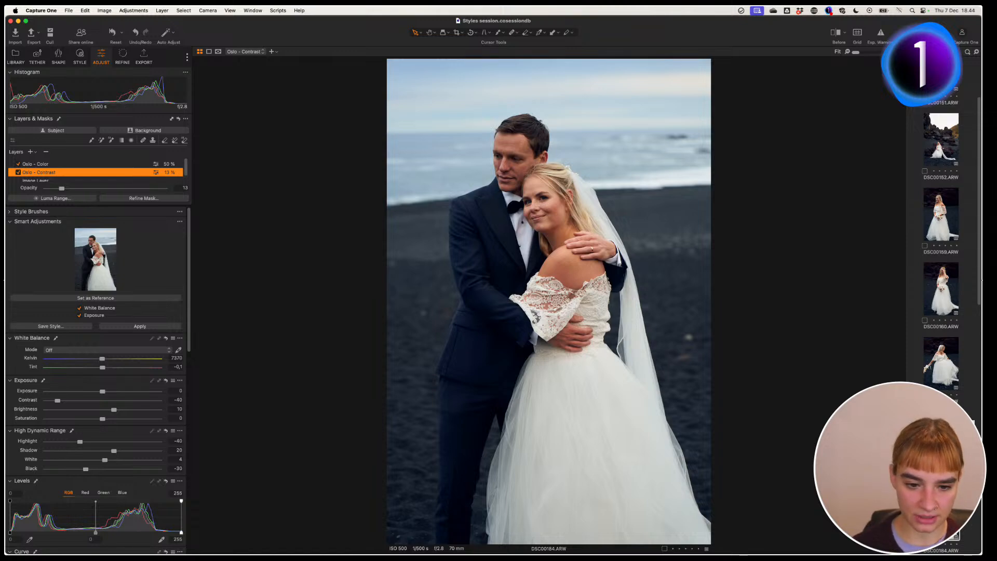
Step: Create a clone variant of DSC00184 and make it black and white with the Alt+B style shortcut
right_click(941, 512)
click(866, 290)
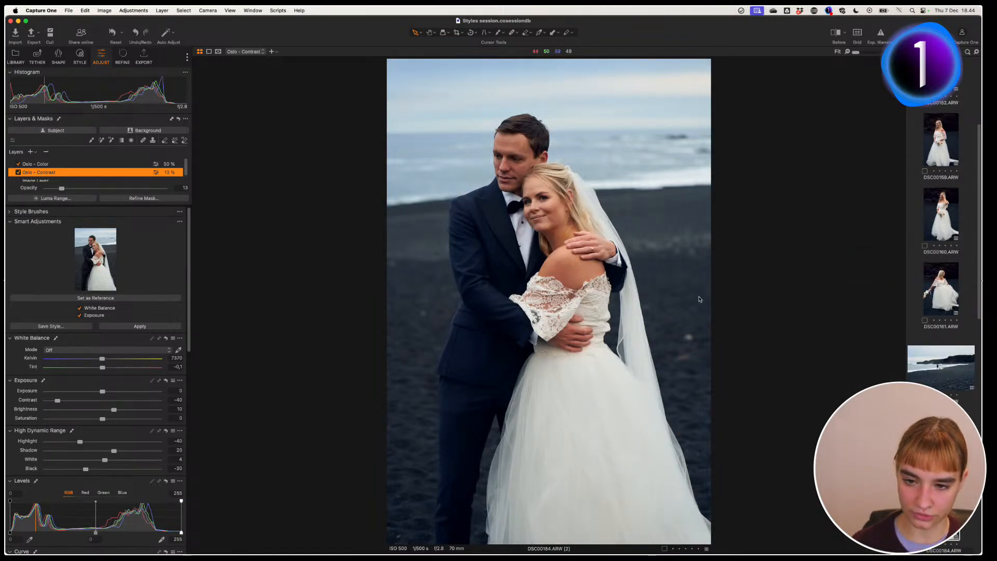
key(alt+b)
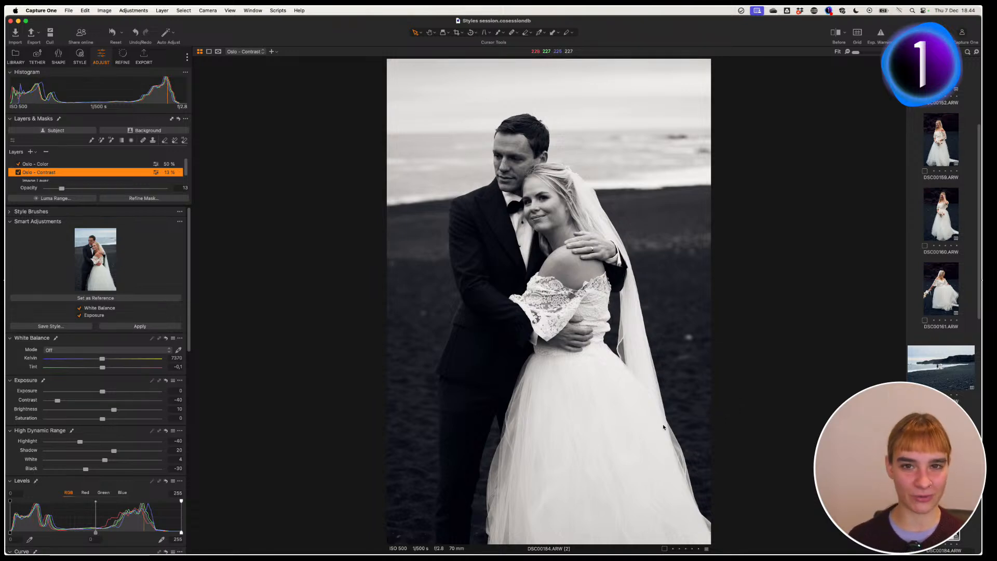
click(14, 58)
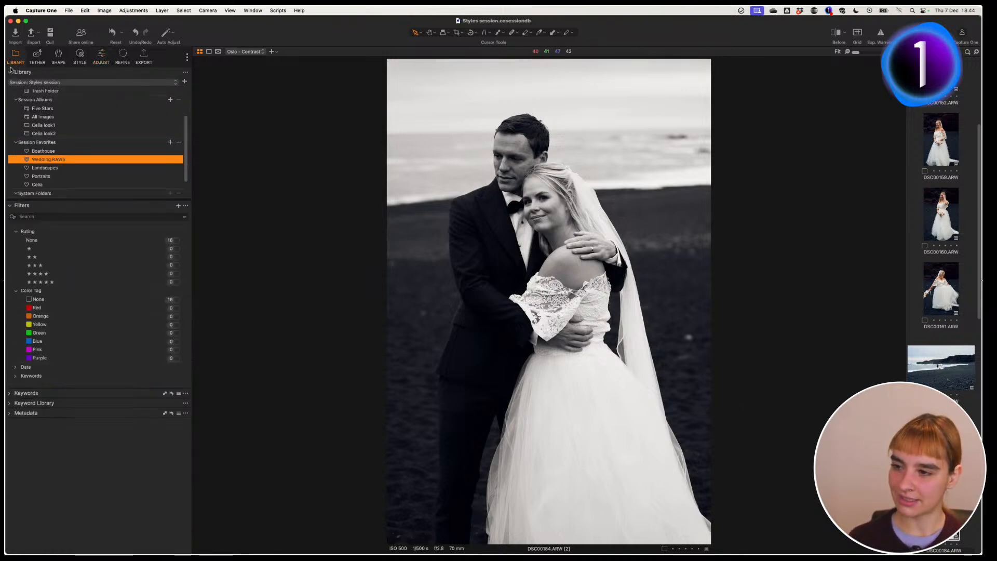
Step: Open the three-dead-trees lake photo from Landscapes, set its exposure to 0.5, and select the Image Layer
click(59, 168)
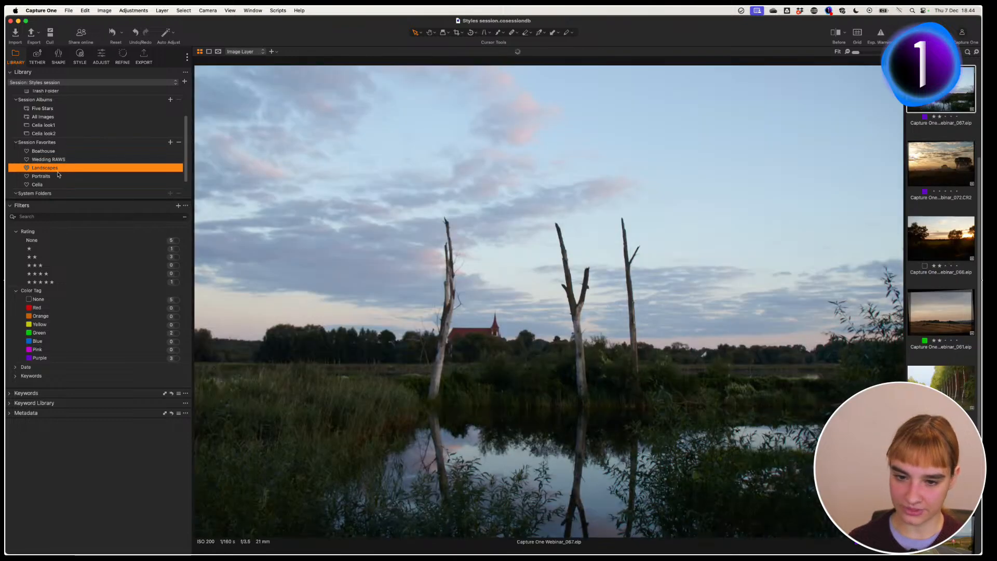
click(105, 61)
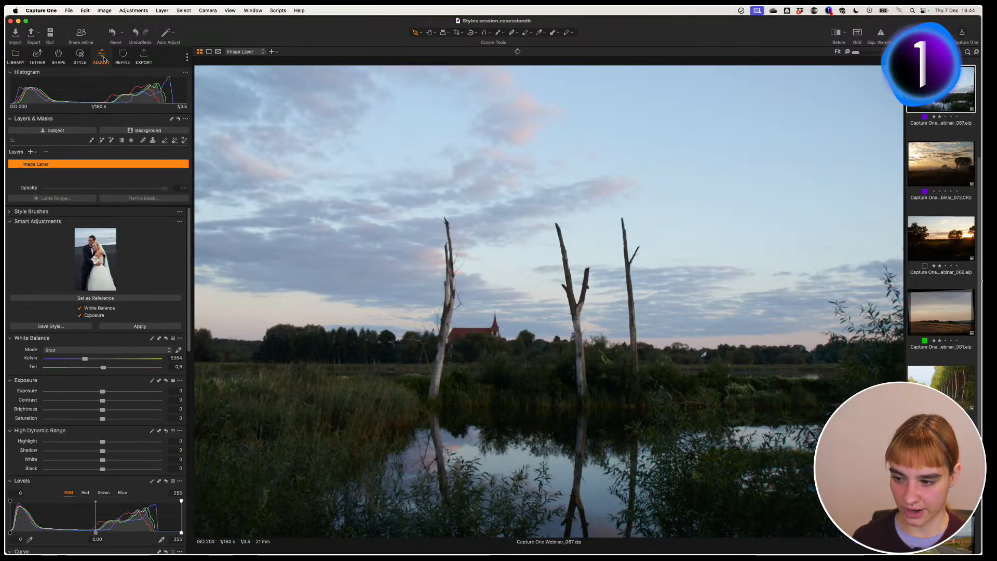
click(177, 391)
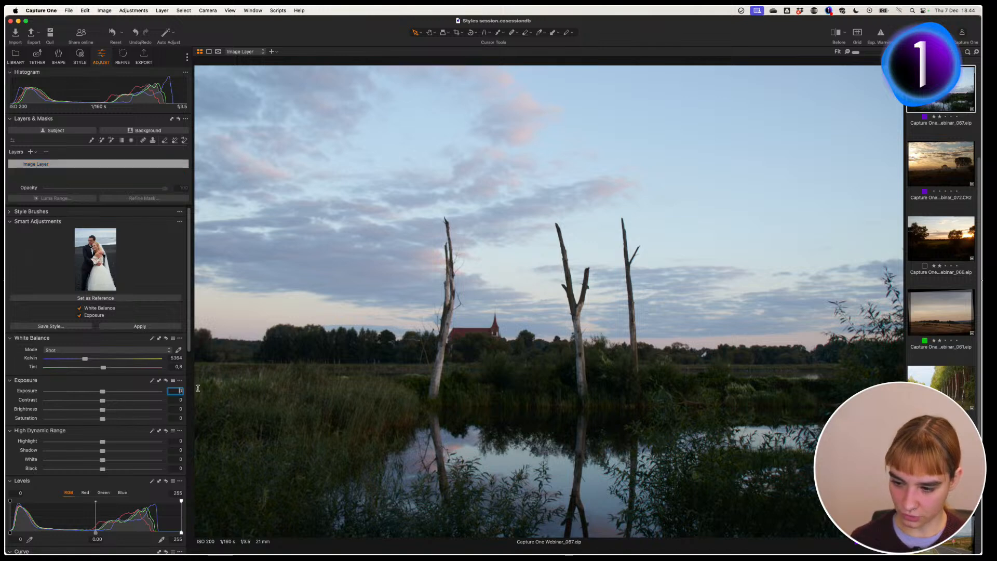
text(0,5)
key(Return)
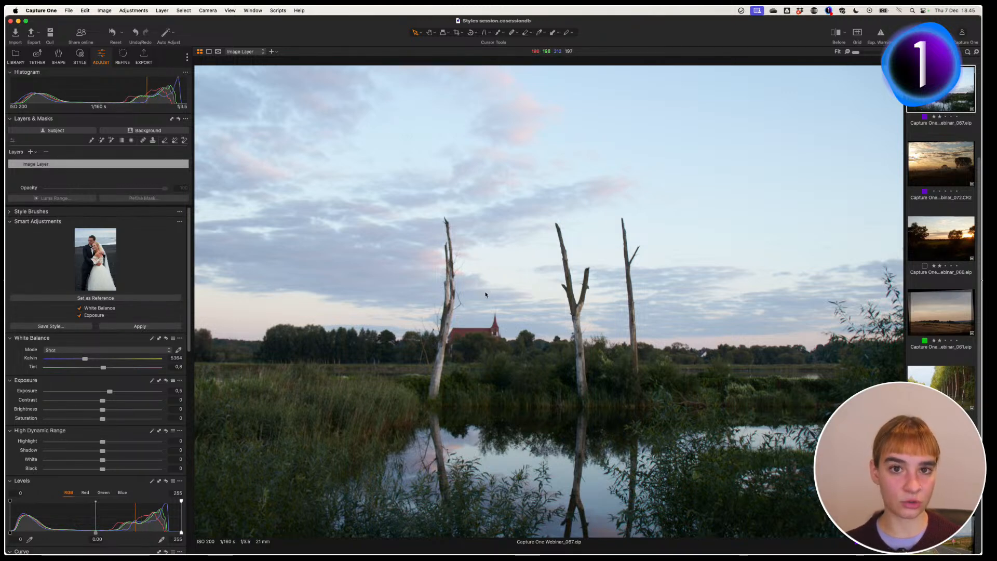
click(145, 166)
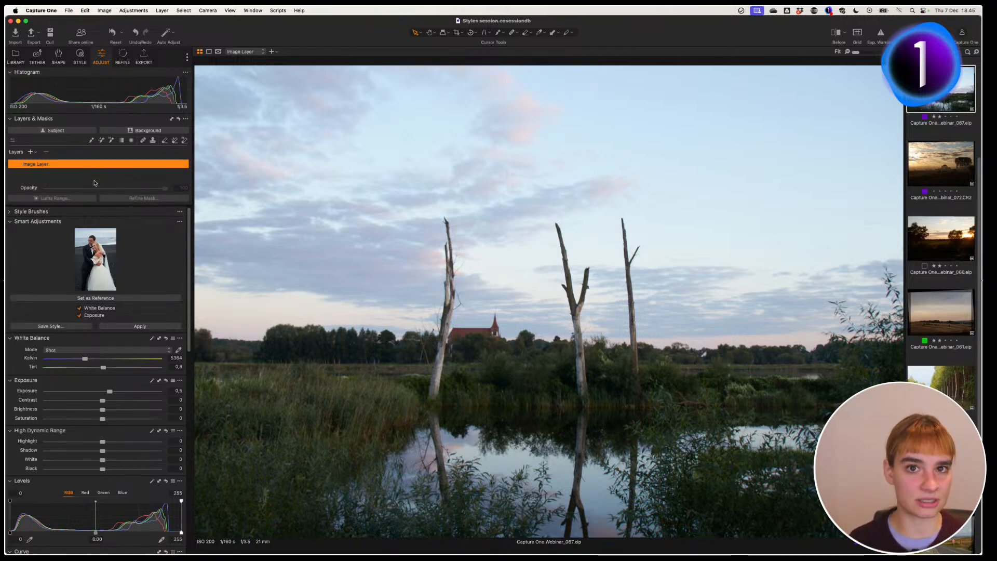
click(35, 152)
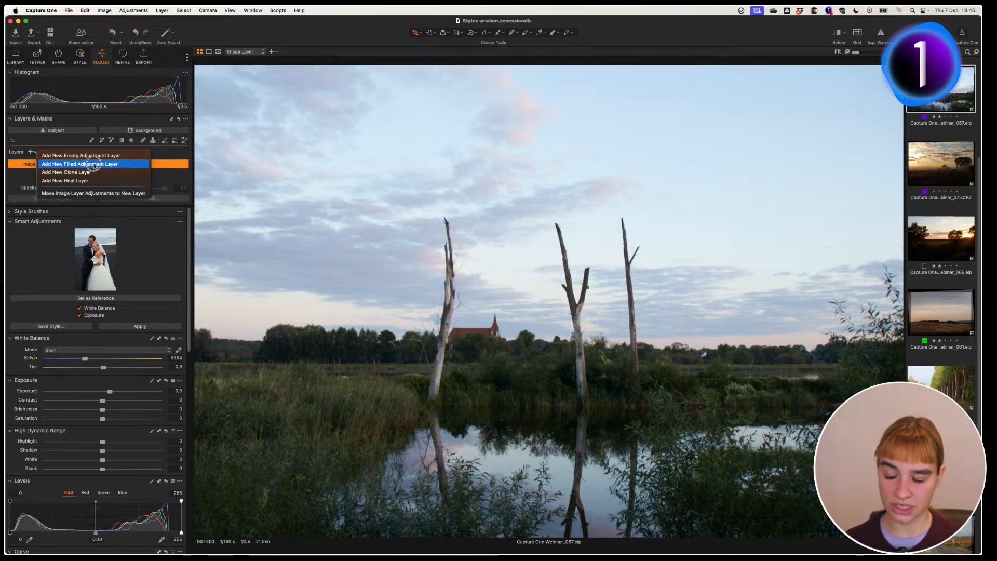
Step: Add Filled Layer 1 and limit its mask to a 0–122 luma range with wider falloff and feathered radius
click(105, 164)
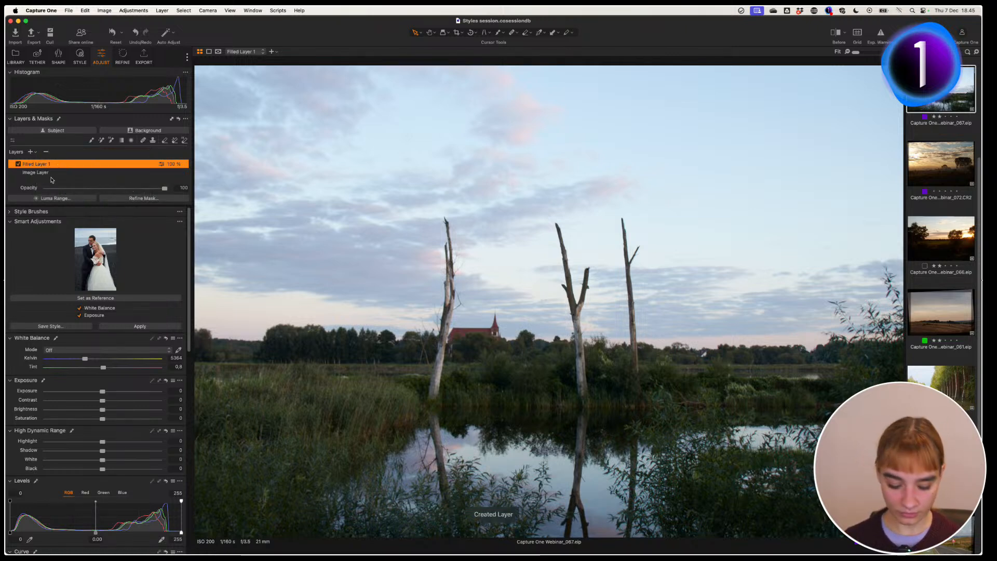
key(m)
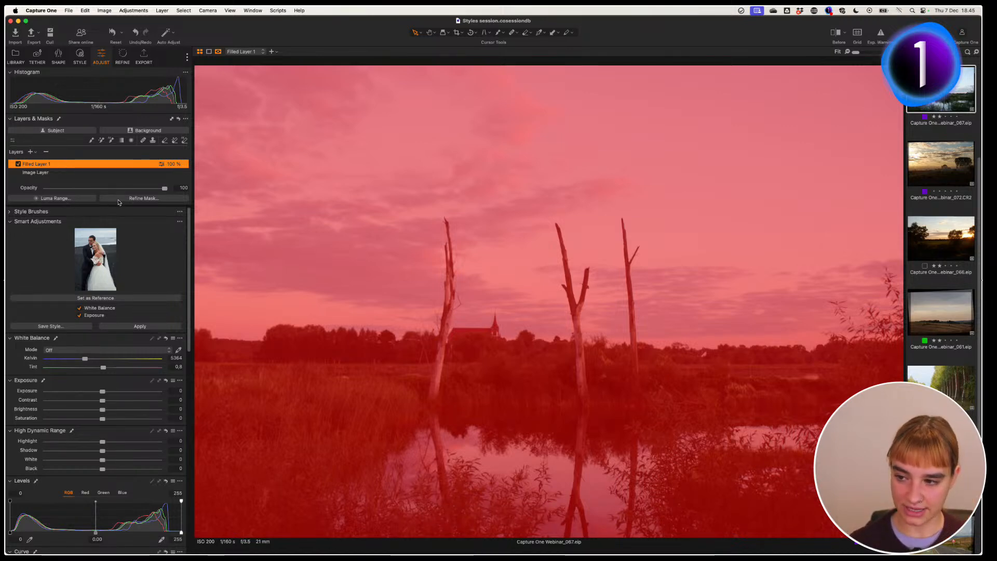
click(55, 199)
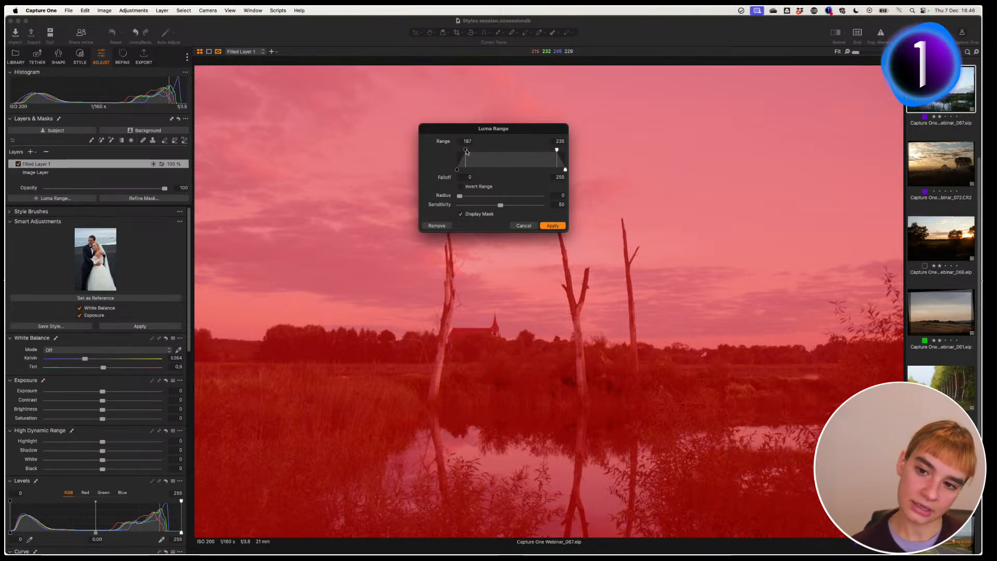
drag(466, 151, 442, 150)
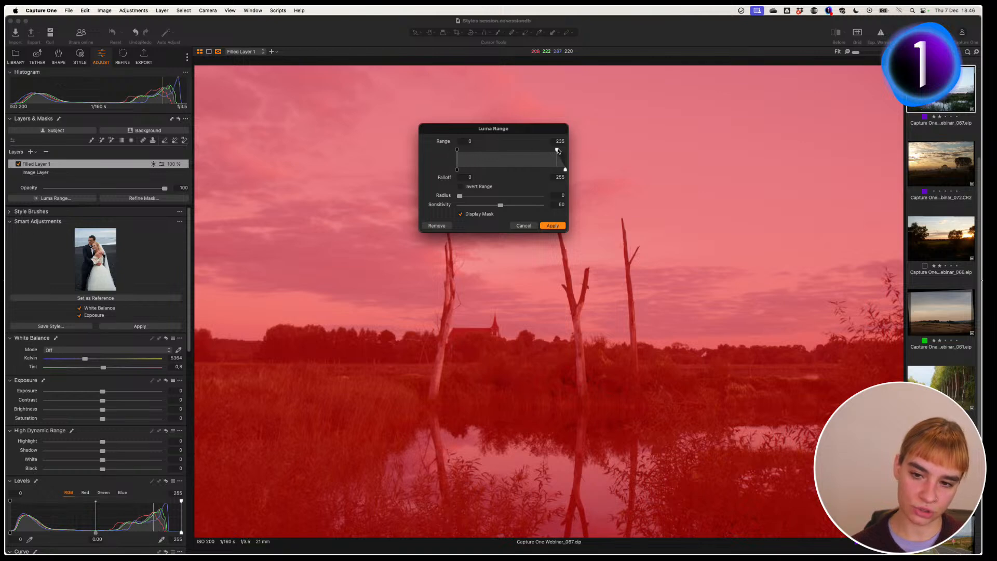
drag(558, 150, 518, 151)
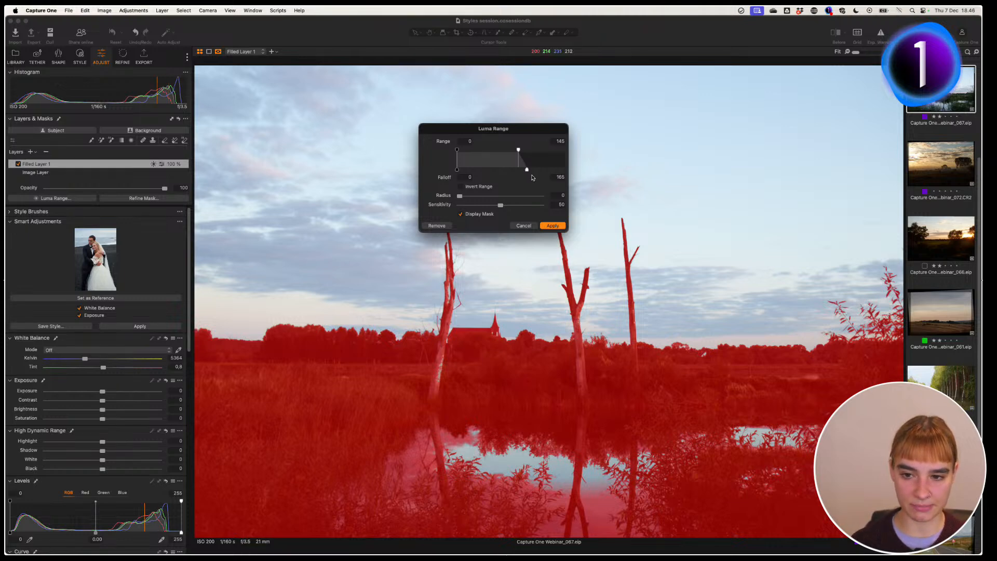
mouse_move(527, 169)
mouse_down()
mouse_move(535, 172)
mouse_move(519, 171)
mouse_move(516, 148)
mouse_move(508, 151)
mouse_move(515, 170)
mouse_move(535, 171)
mouse_move(522, 182)
mouse_up()
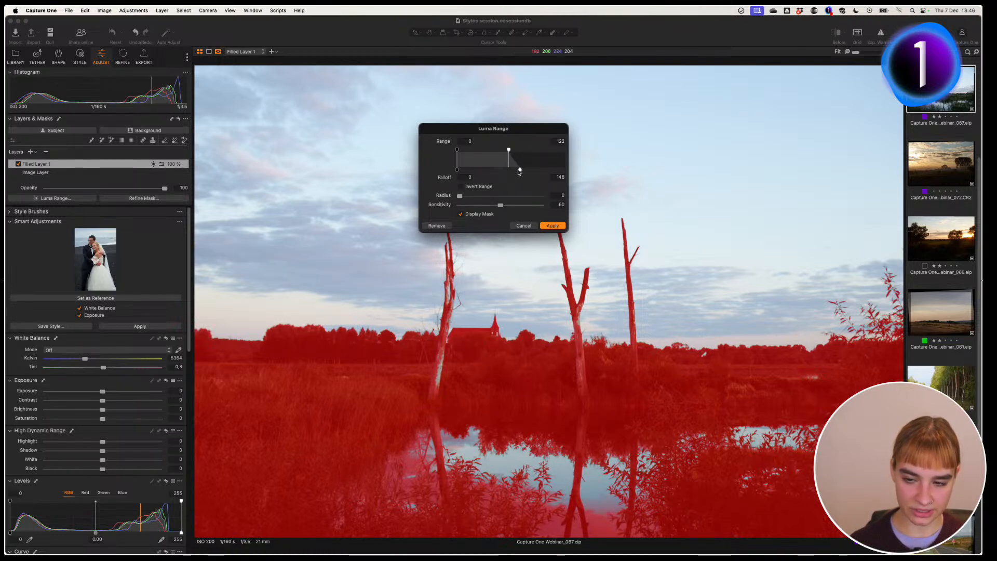
mouse_move(460, 197)
mouse_down()
mouse_move(499, 197)
mouse_move(479, 200)
mouse_up()
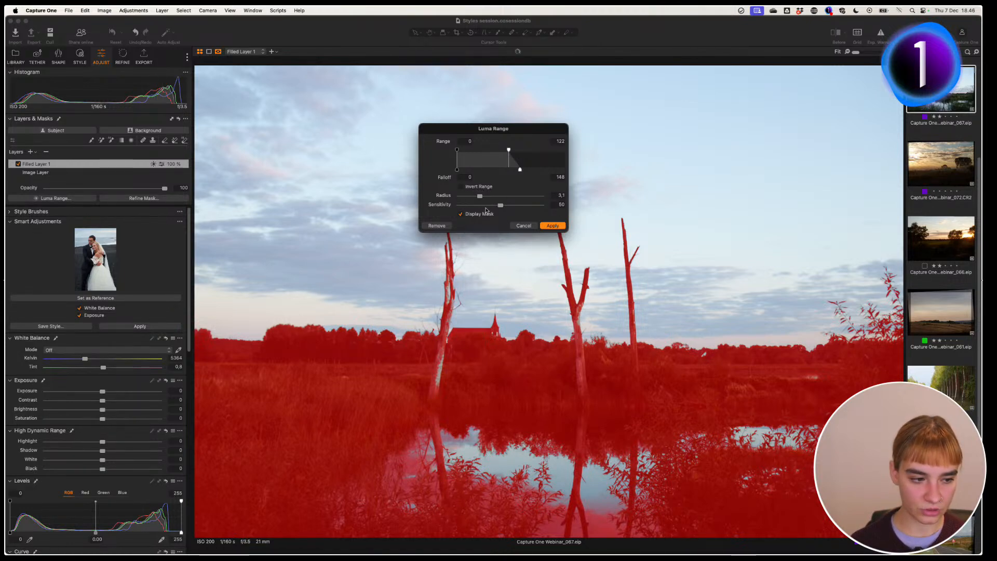
click(553, 226)
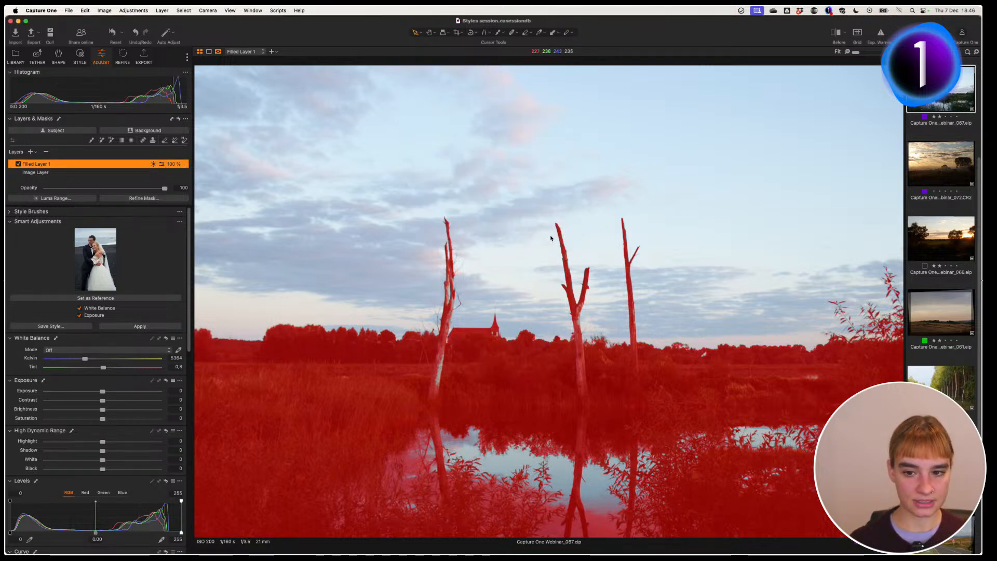
Step: Apply the Landscape shadow warm style to Filled Layer 1 (6460 K white balance, Shadow 25)
key(m)
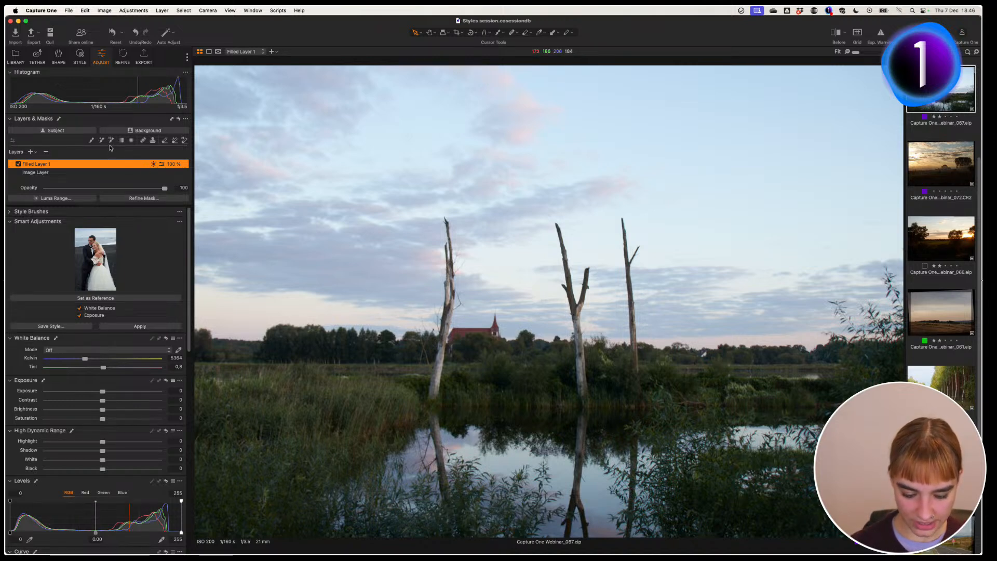
click(80, 55)
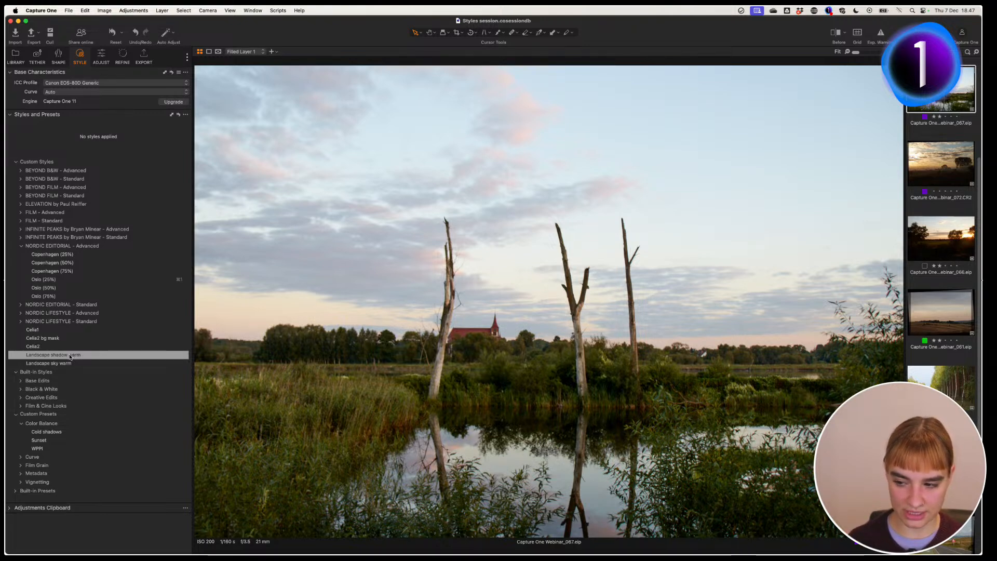
right_click(70, 356)
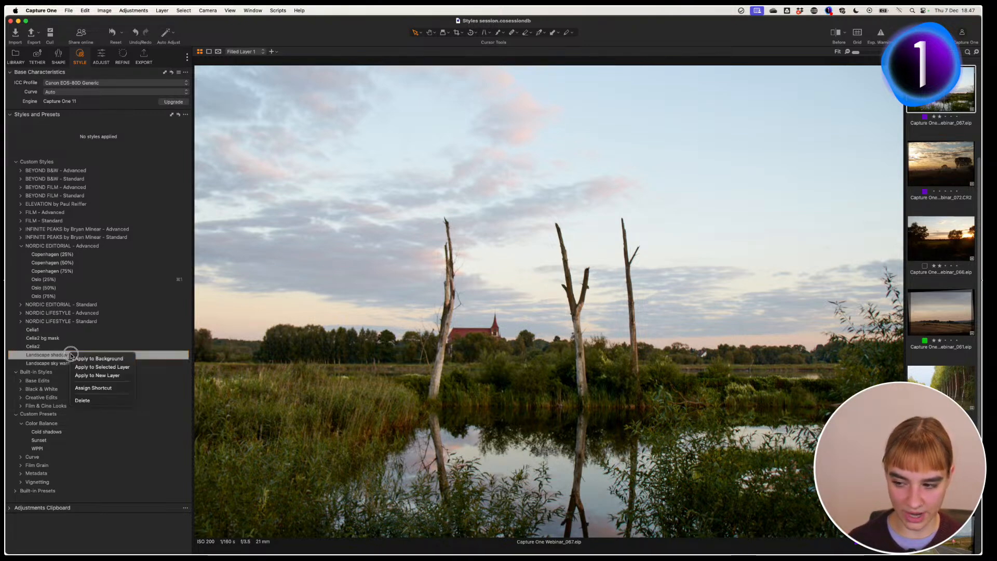
click(126, 369)
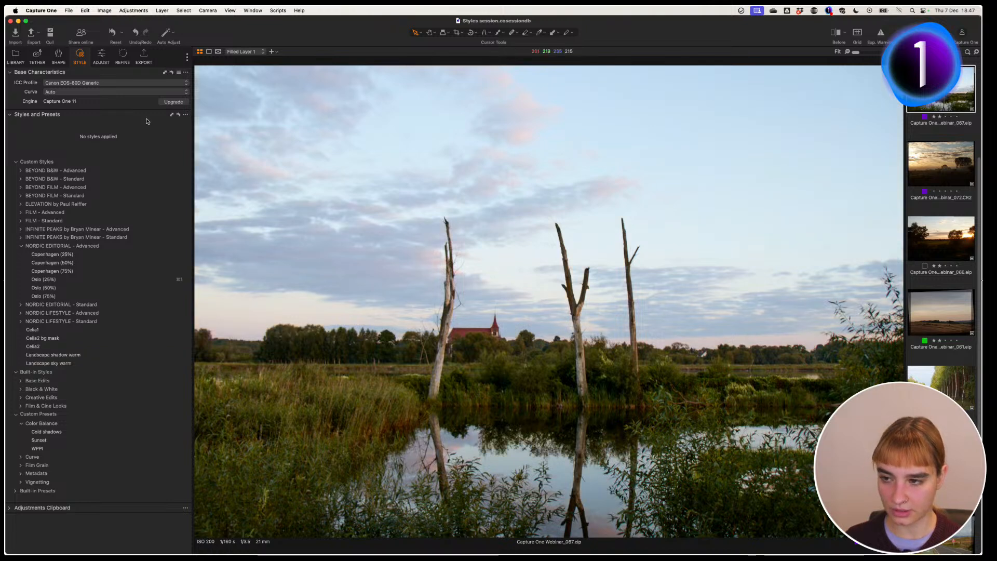
click(102, 55)
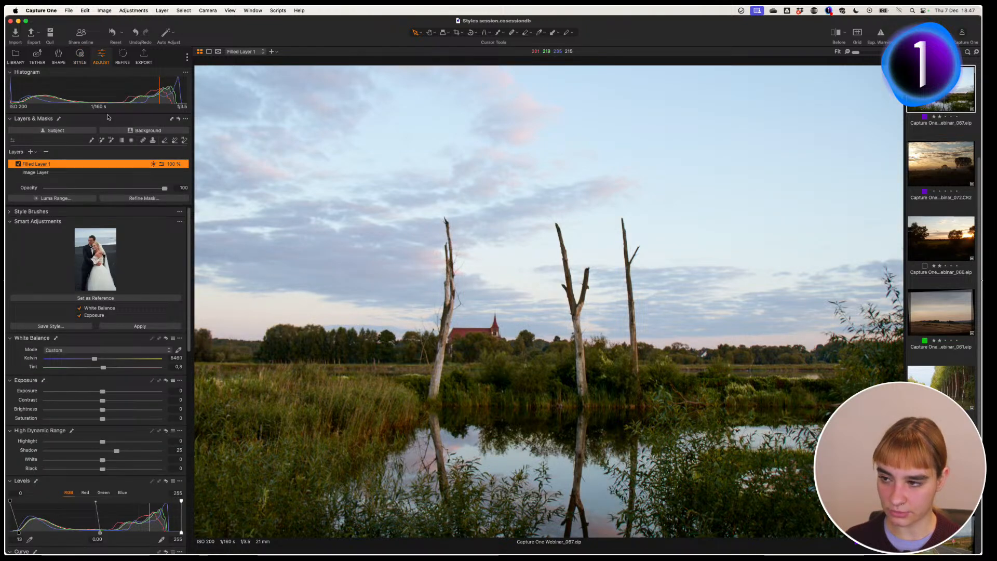
Step: Compare the photo with and without the warm filled layer by toggling its mask overlay and visibility
double_click(107, 166)
key(super+a)
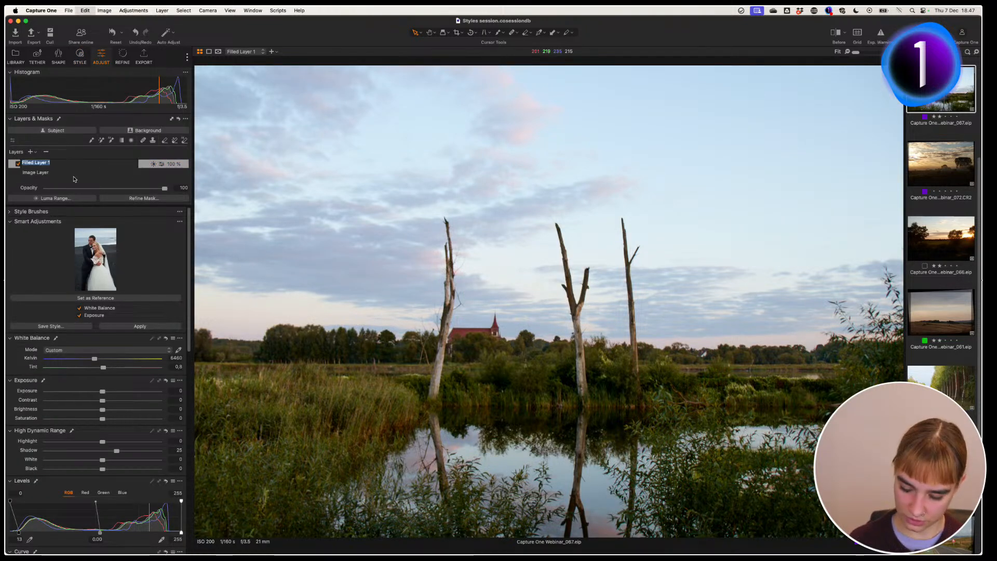
key(Return)
key(m)
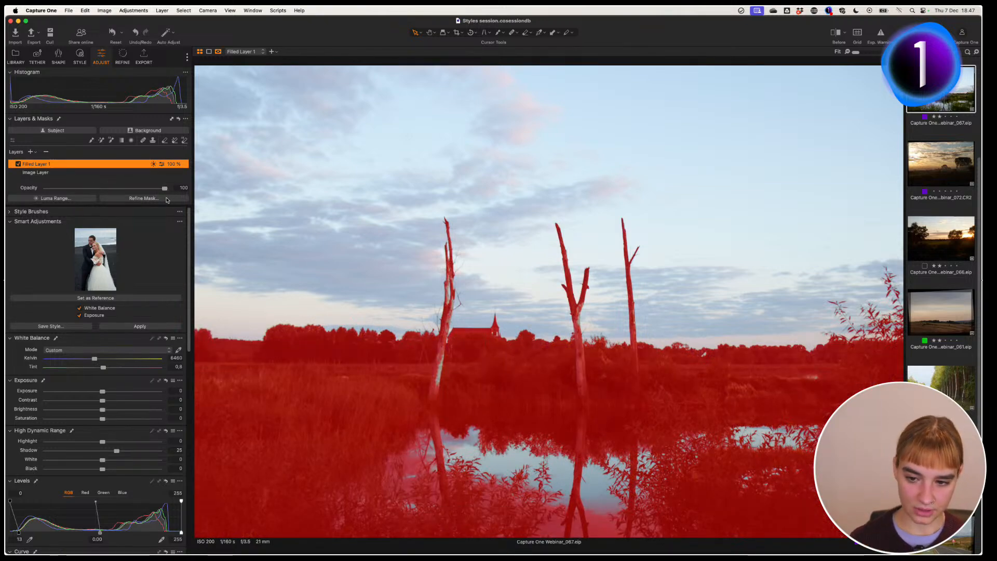
key(m)
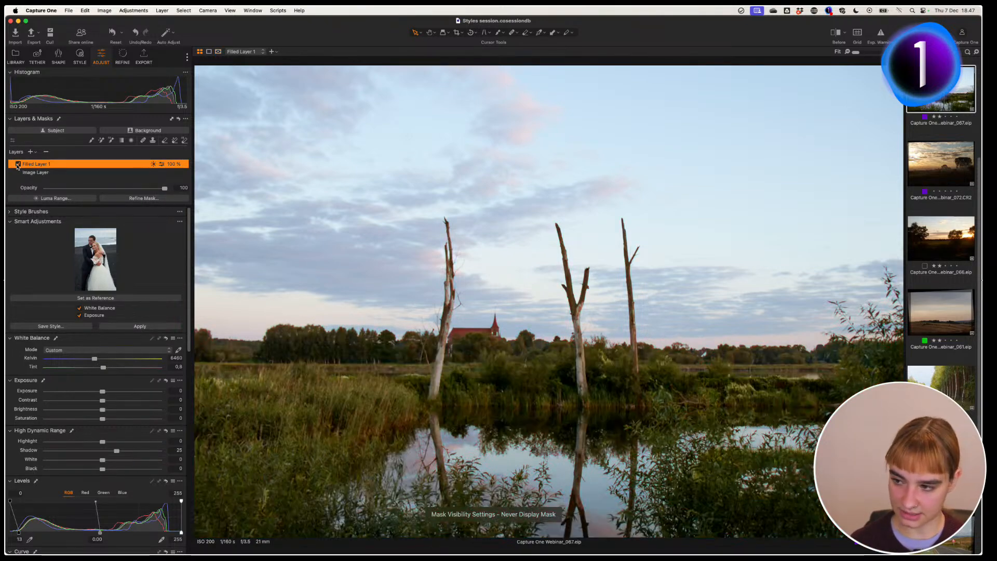
click(18, 164)
click(18, 164)
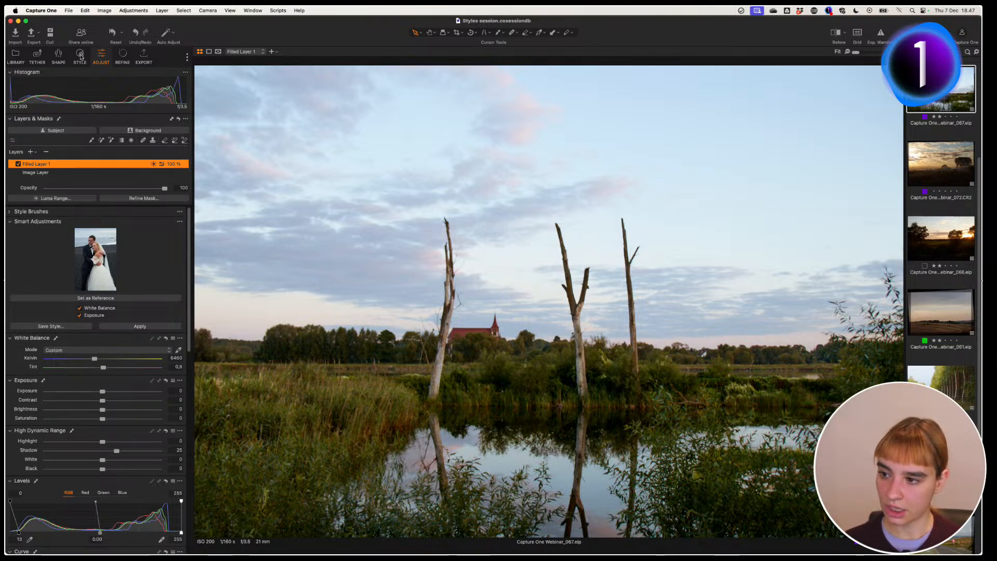
Step: Rename Filled Layer 1 to 'Foreground'
double_click(66, 163)
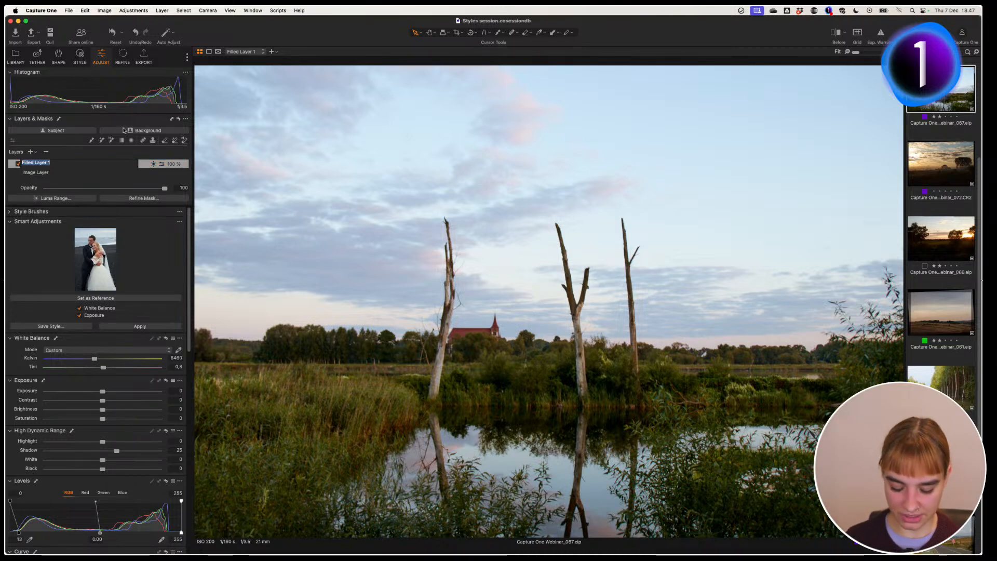
text(Foreground)
key(Return)
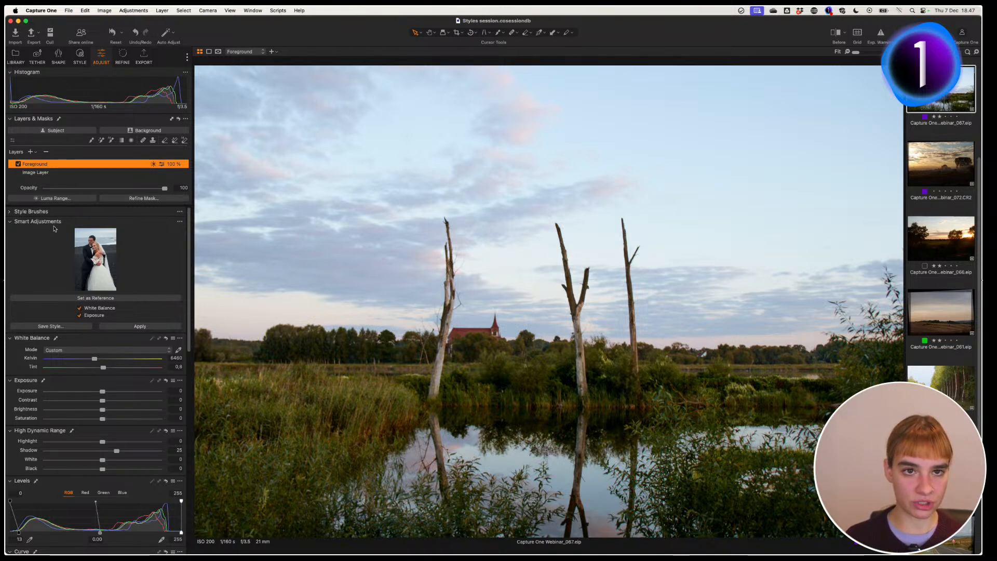
Step: Apply the Landscape sky warm style as a new layer above Foreground
click(79, 57)
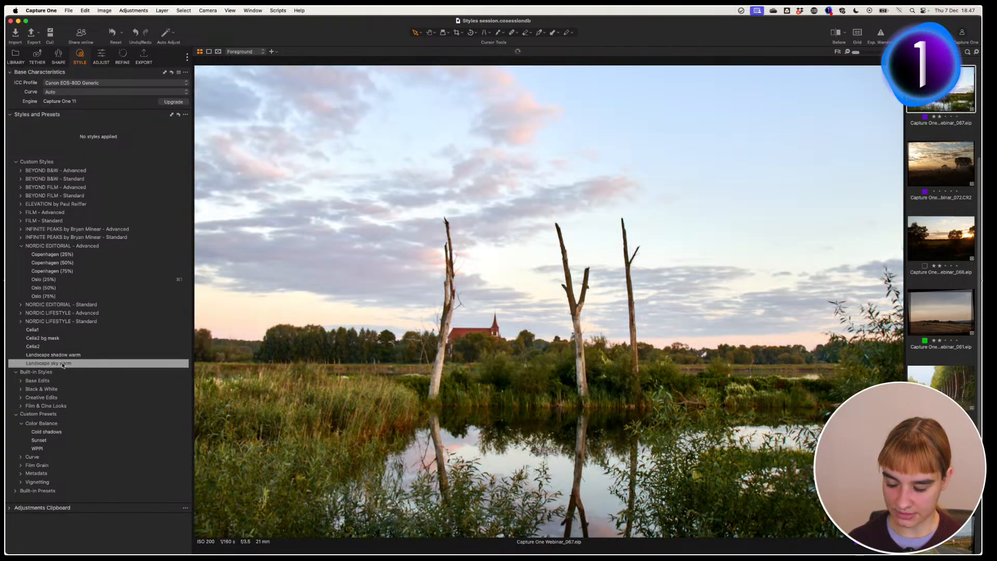
right_click(59, 365)
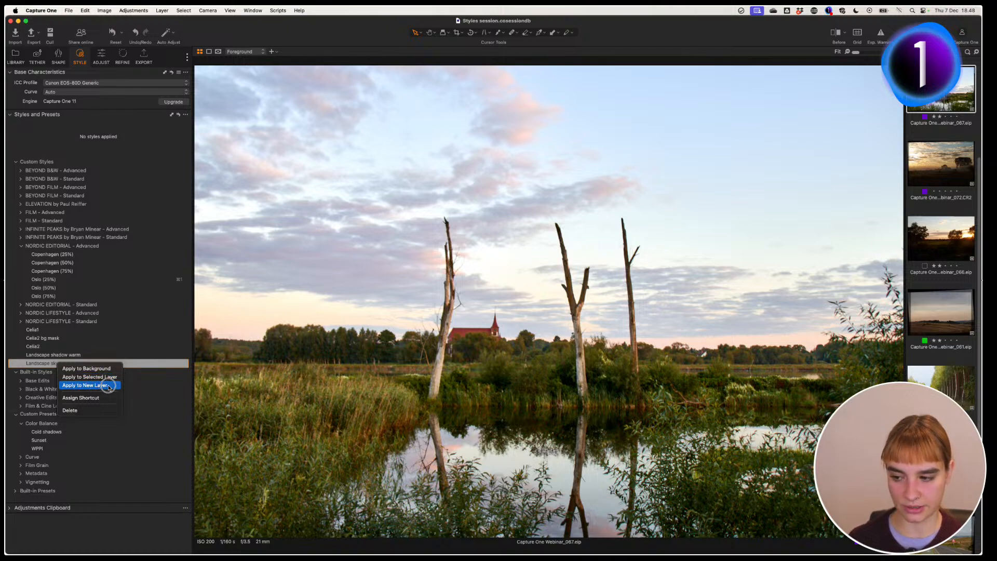
click(114, 377)
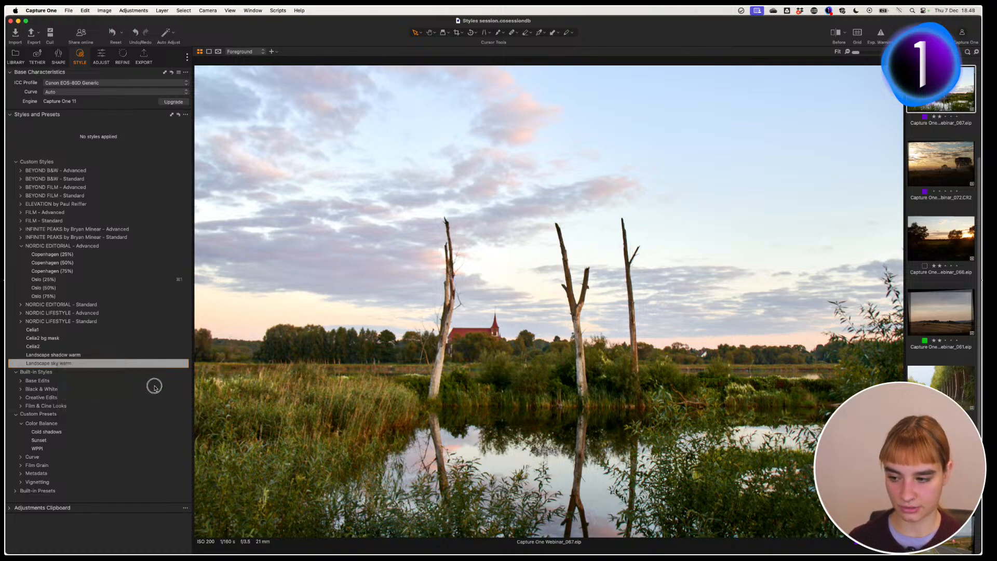
click(106, 65)
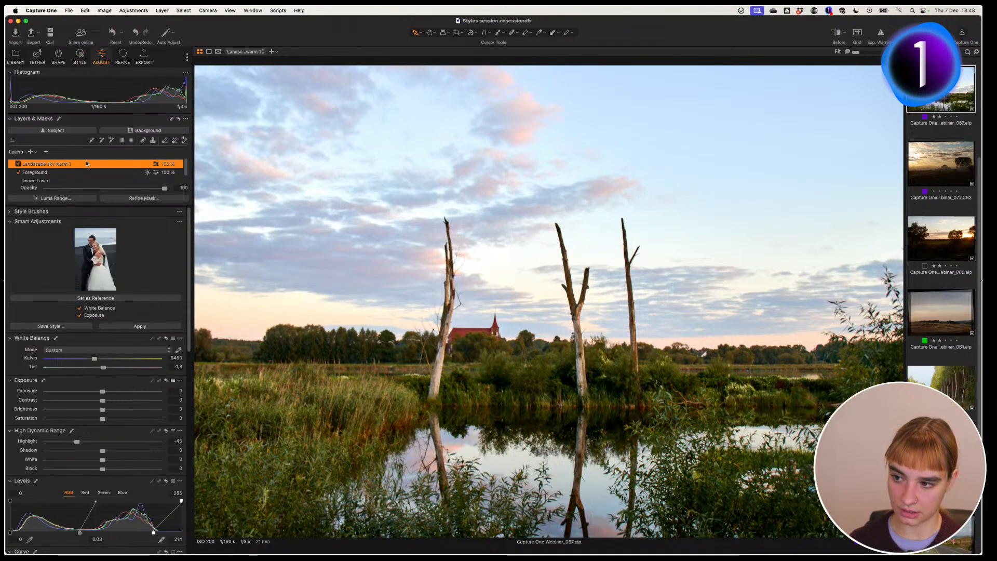
Step: Rename the new layer to 'Sky' and display its mask over the photo
double_click(52, 164)
text(Sky)
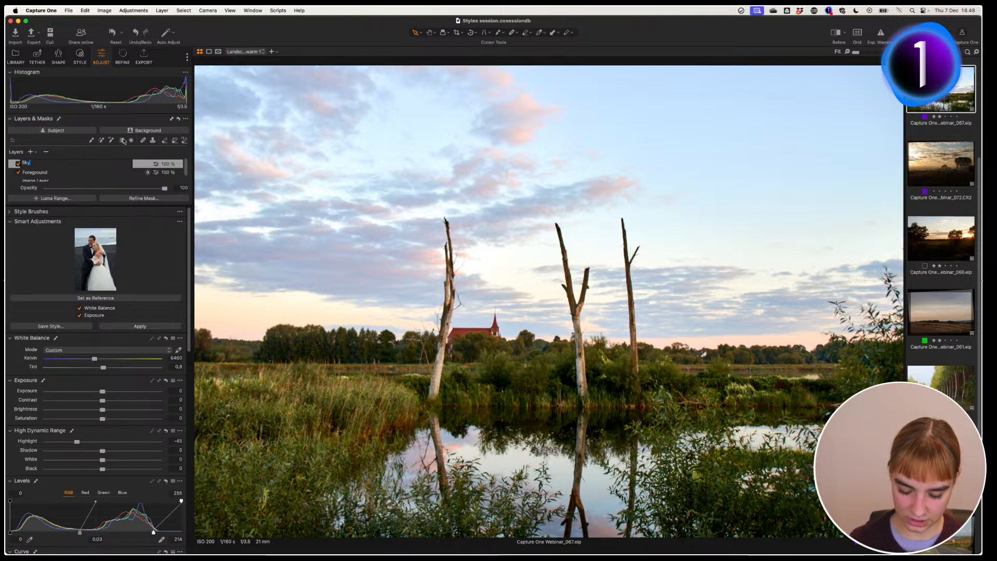
key(Return)
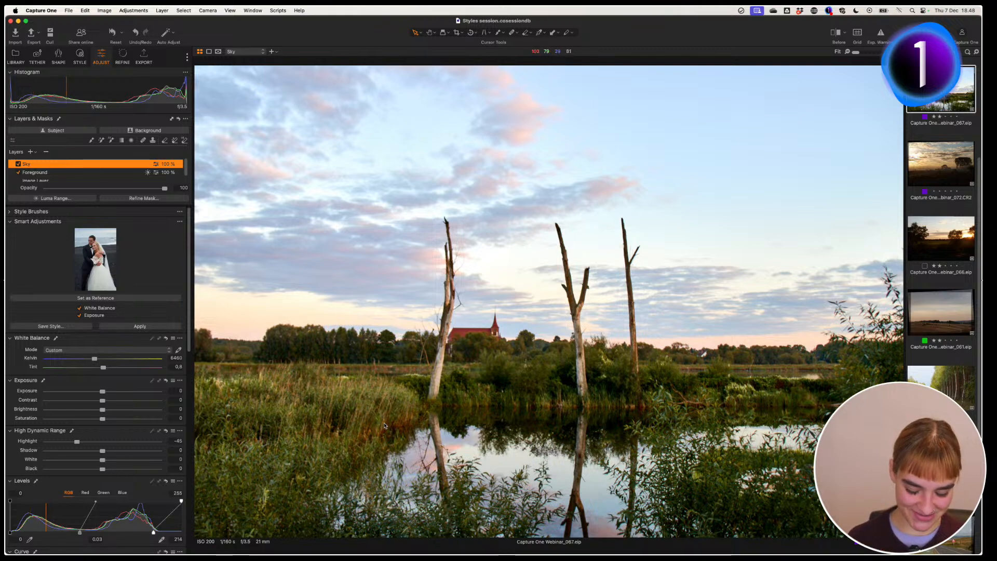
key(m)
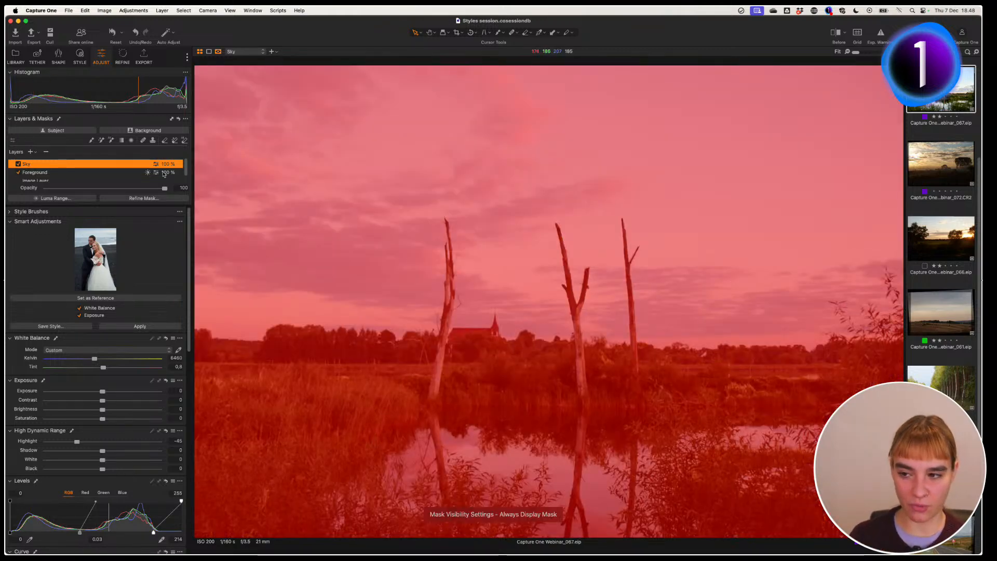
Step: Restrict the Sky mask to a 183–255 luma range with a 30.3 radius
click(67, 199)
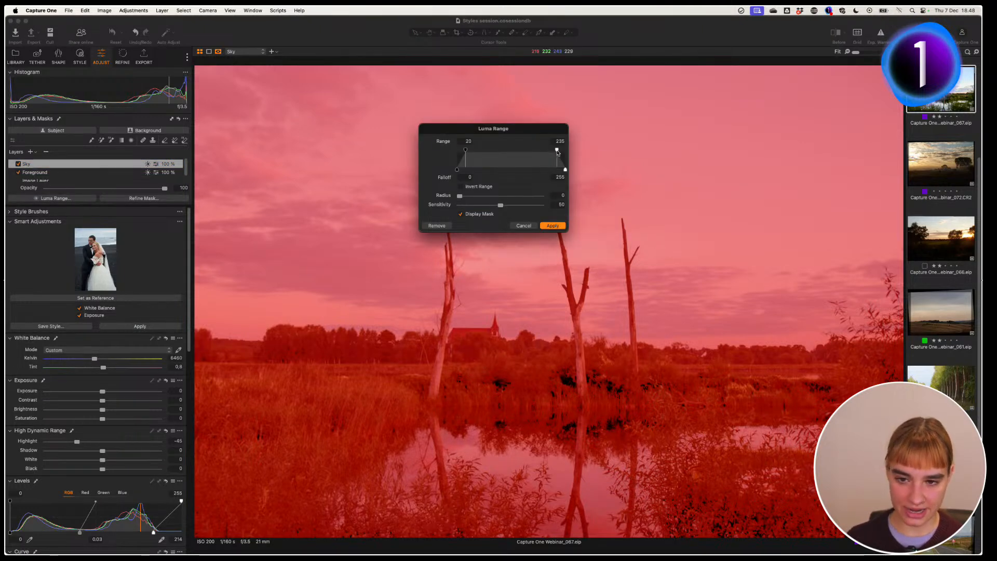
drag(557, 151, 566, 151)
drag(465, 152, 528, 152)
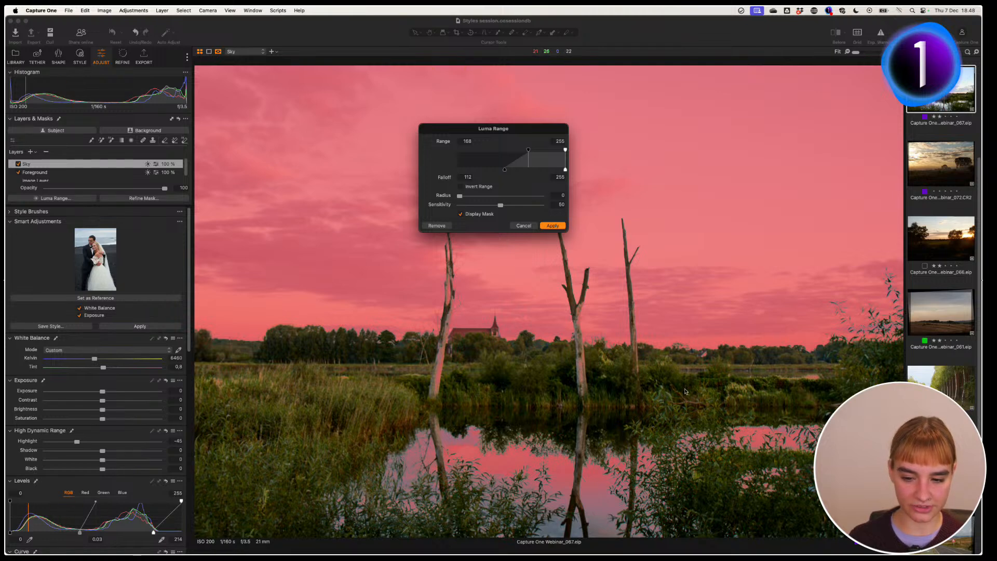
drag(530, 154, 526, 152)
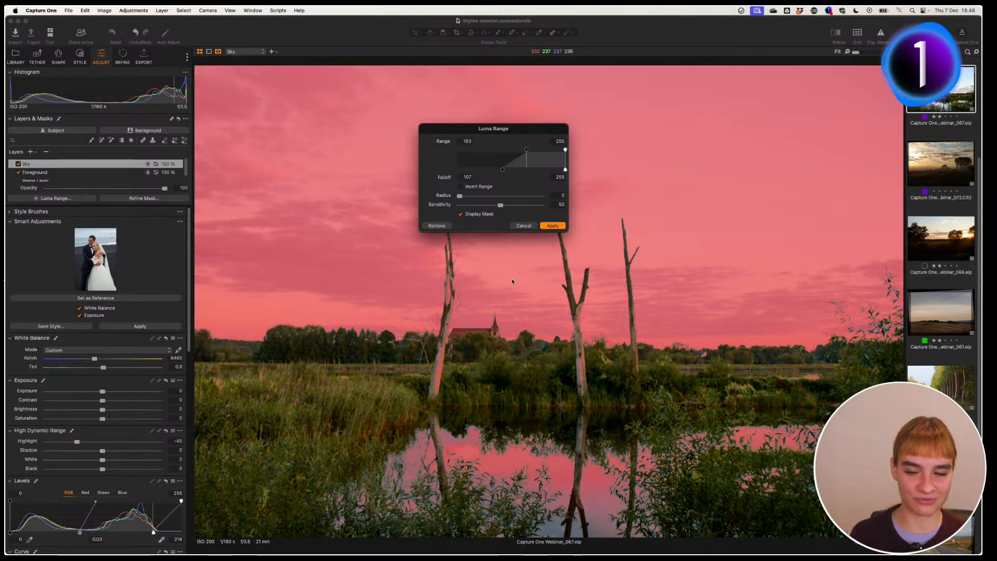
drag(459, 196, 509, 196)
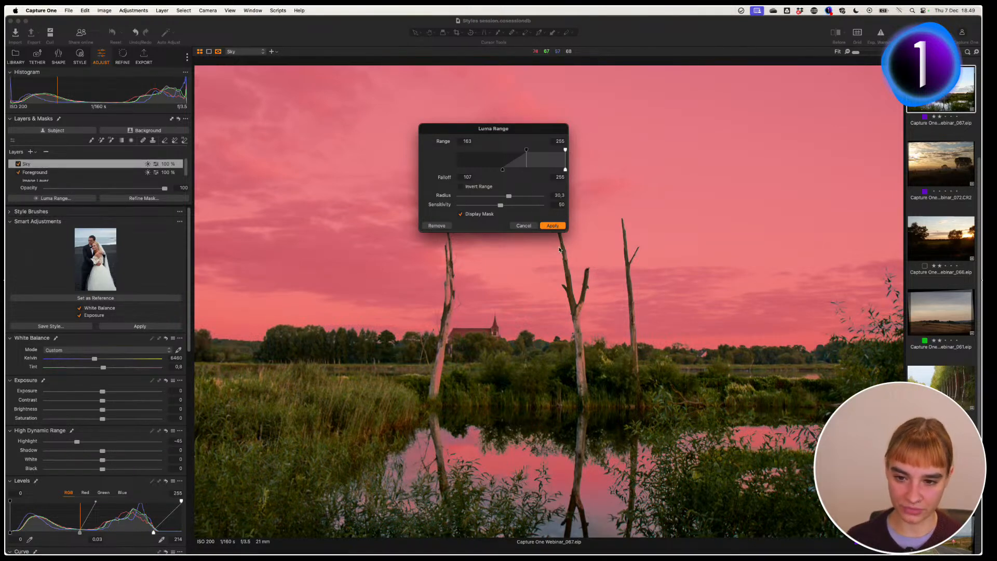
click(553, 225)
Step: Hide the mask and toggle the Sky and Foreground layers off and on to compare
key(m)
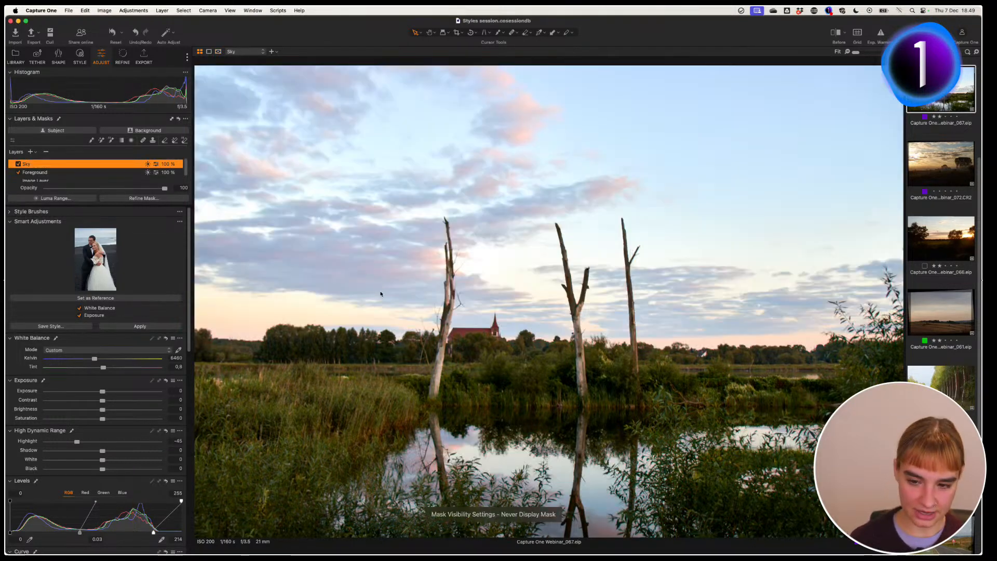
click(19, 165)
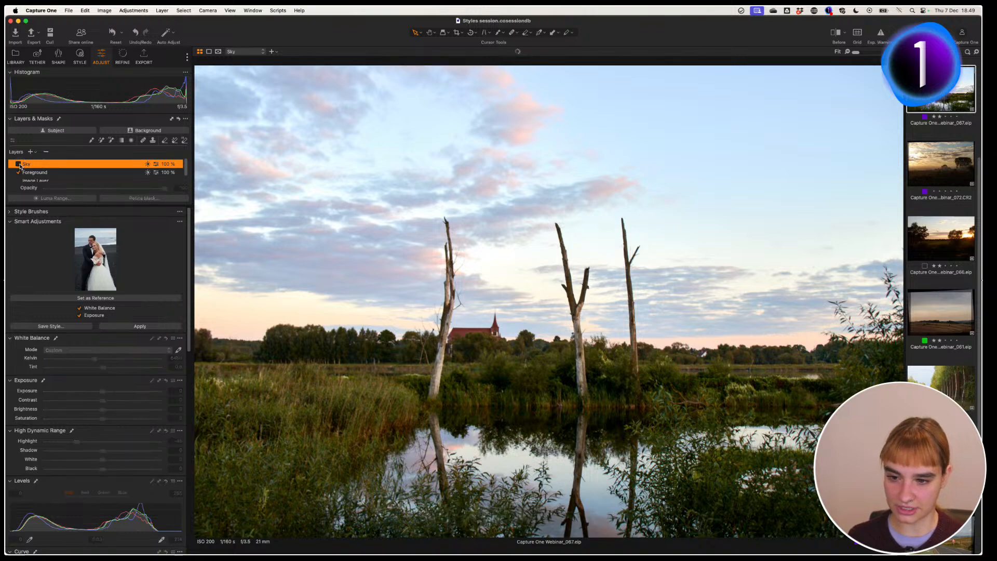
click(19, 164)
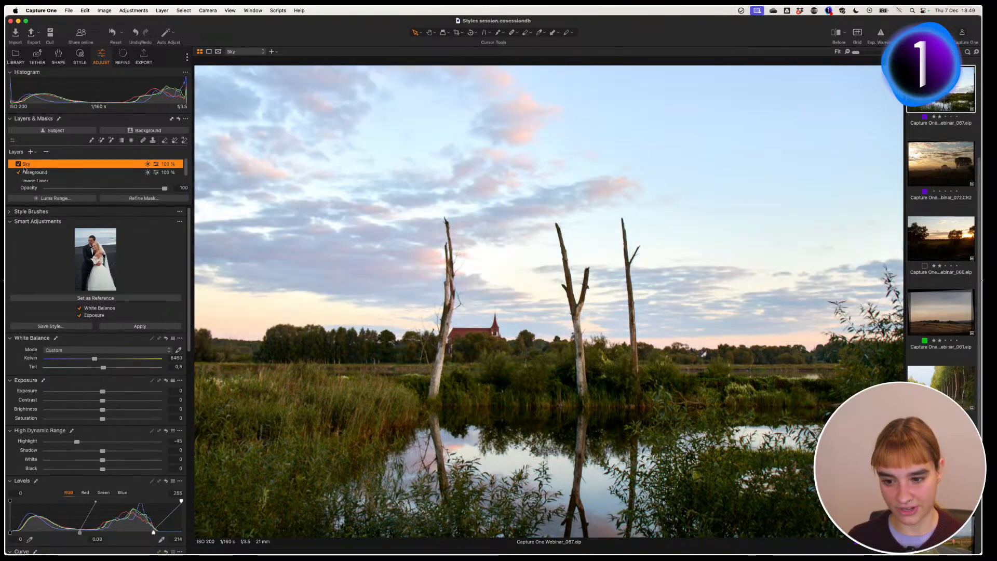
click(19, 174)
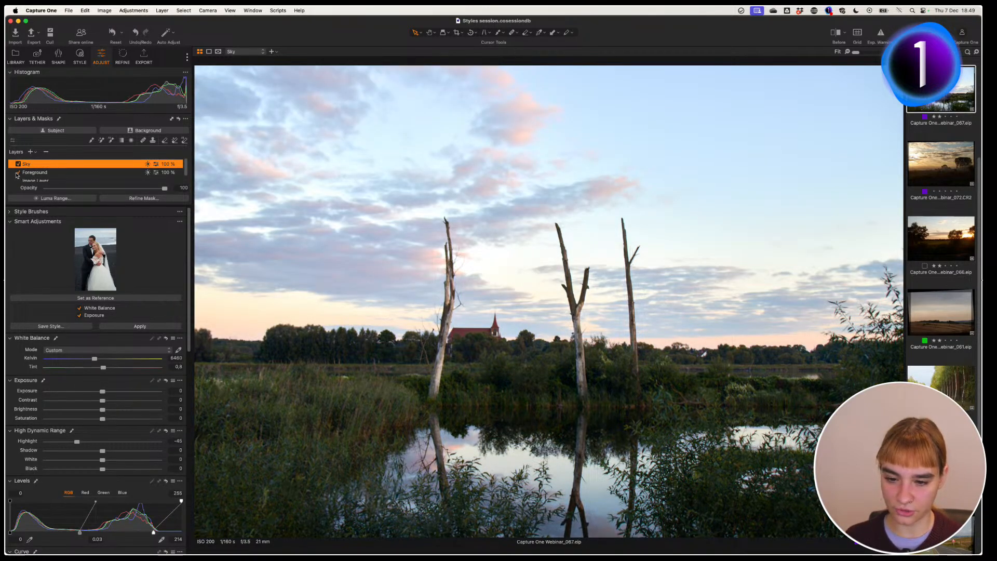
click(17, 173)
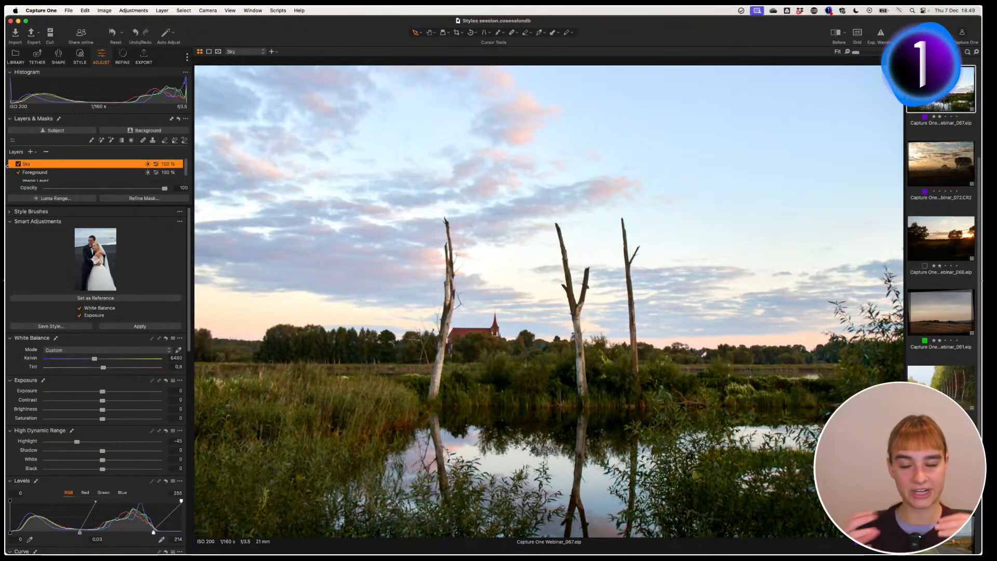